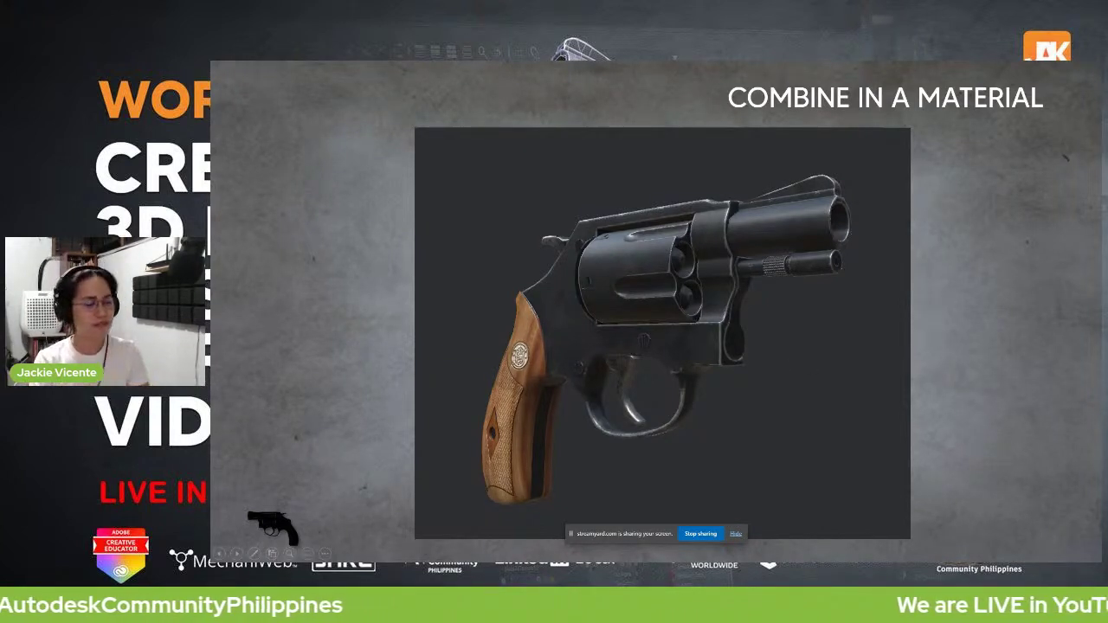
pyautogui.press('Right')
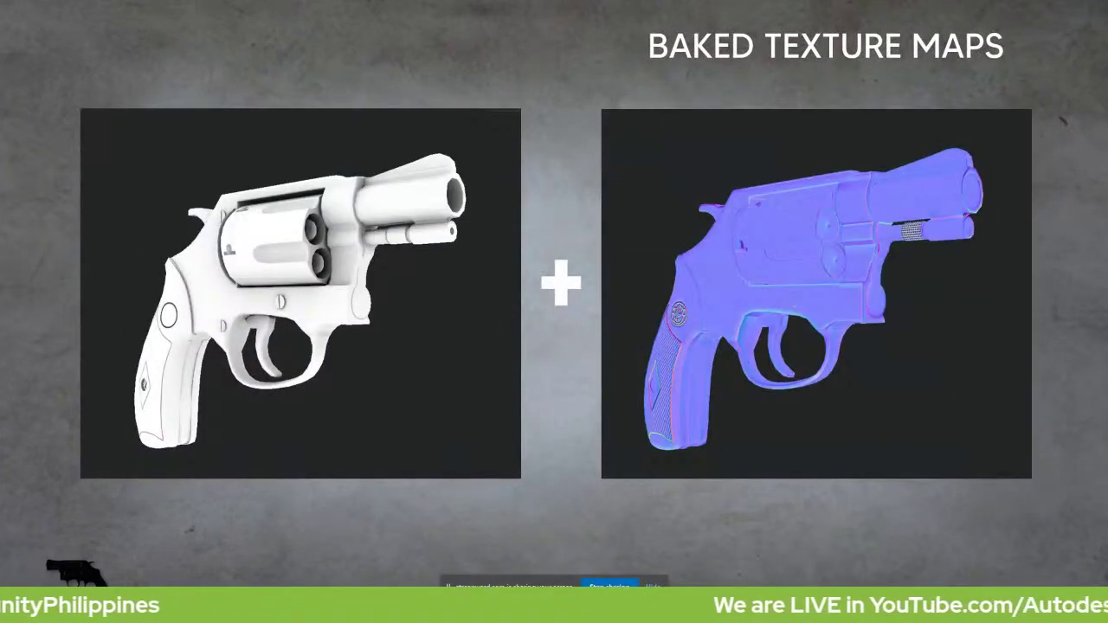
pyautogui.press('Left')
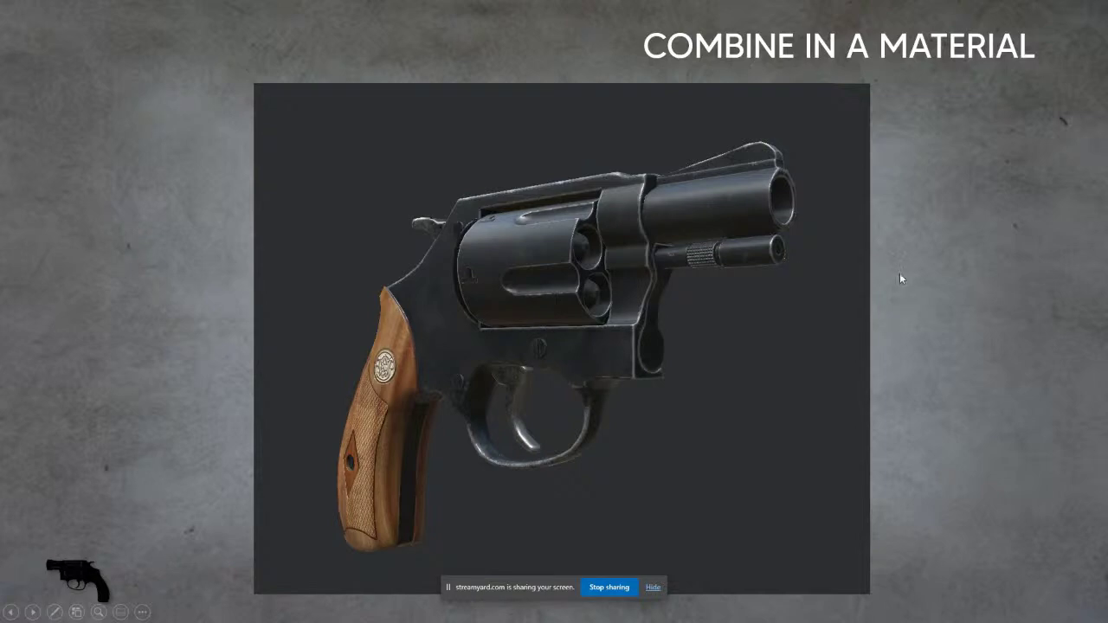
pyautogui.press('Right')
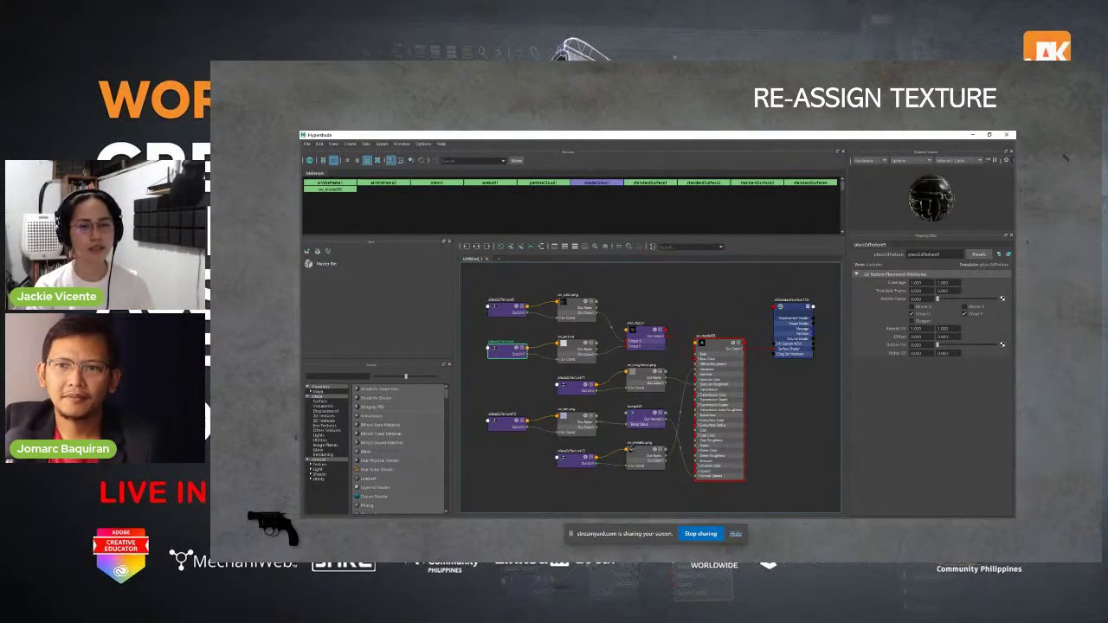
pyautogui.hotkey('alt', 'Tab')
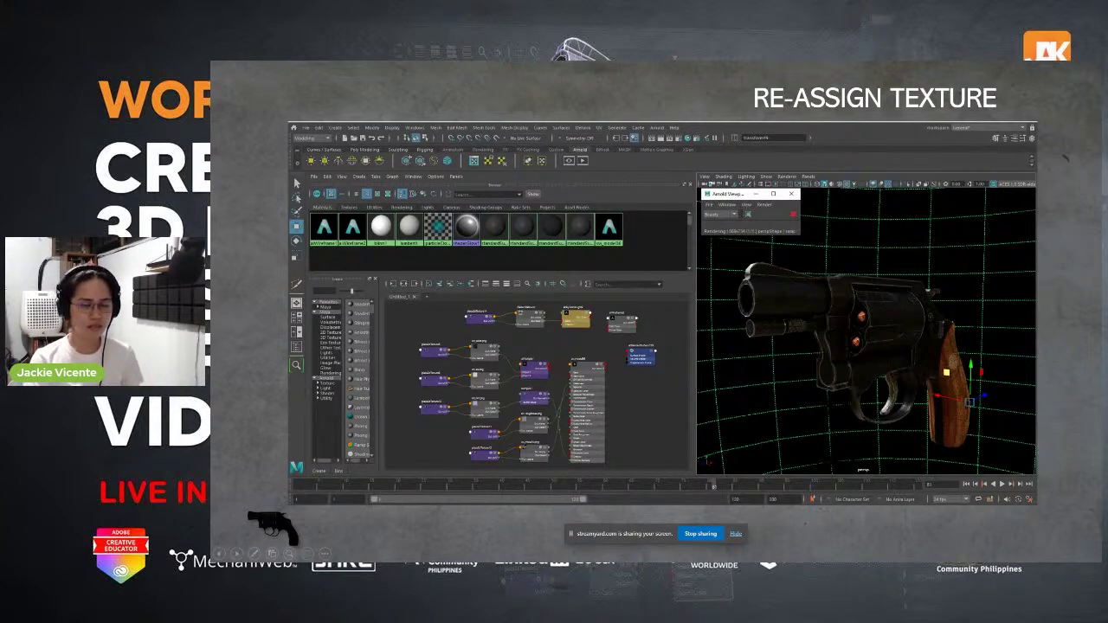
pyautogui.press('Right')
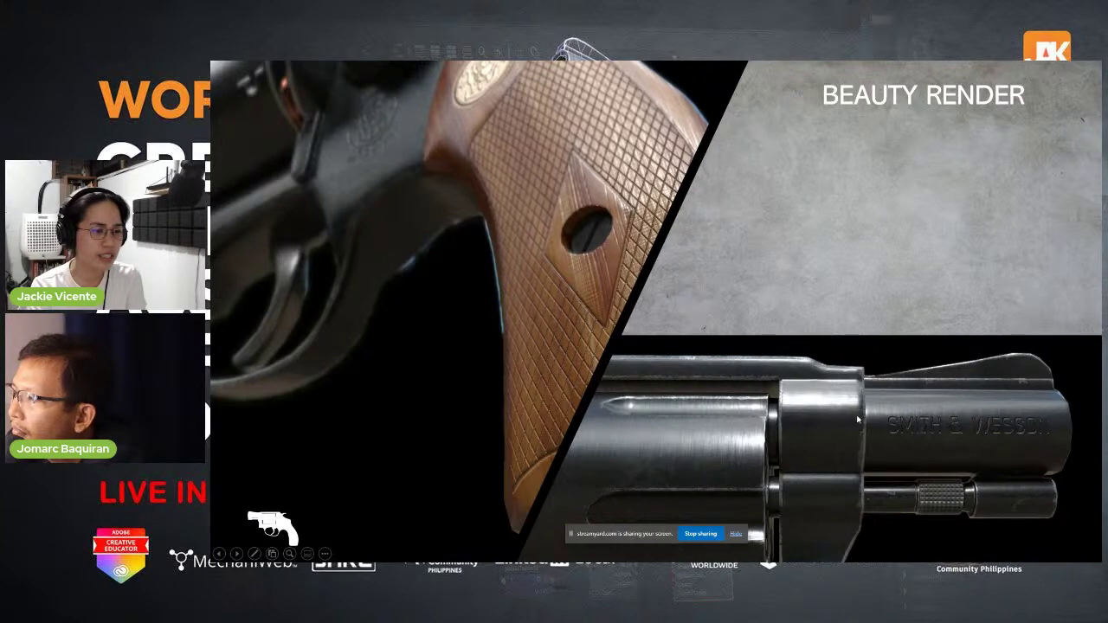
pyautogui.press('Right')
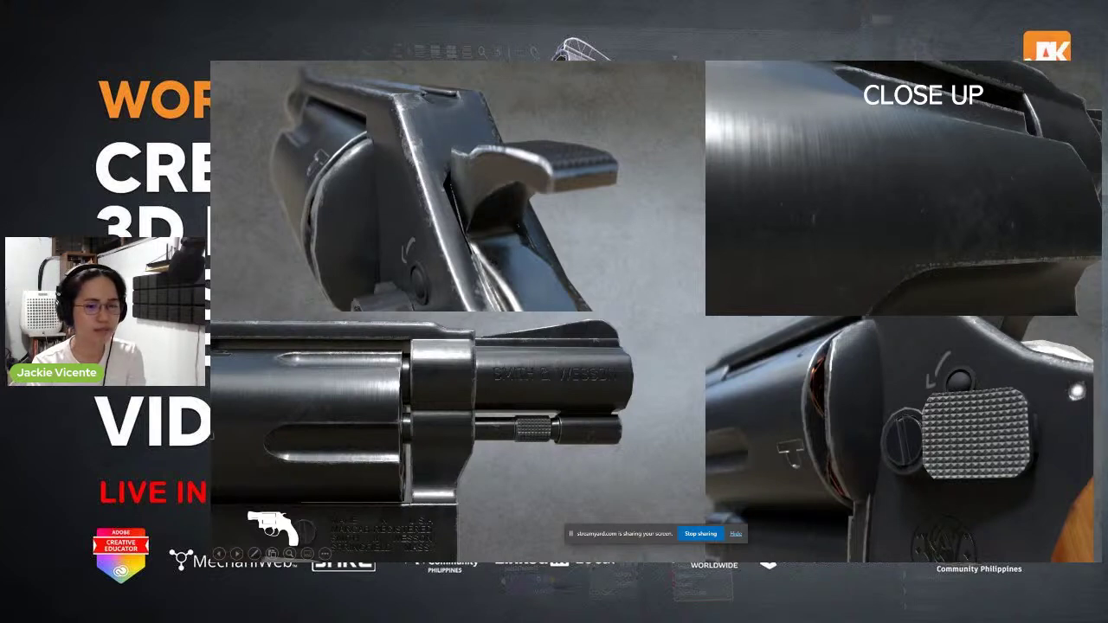
pyautogui.press('Right')
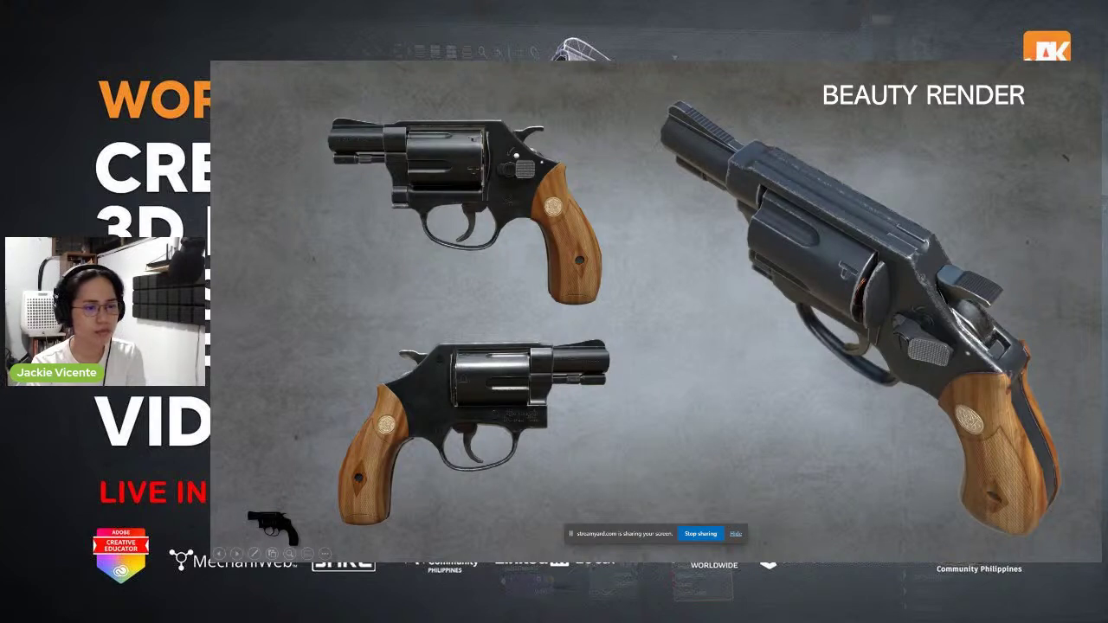
pyautogui.press('Right')
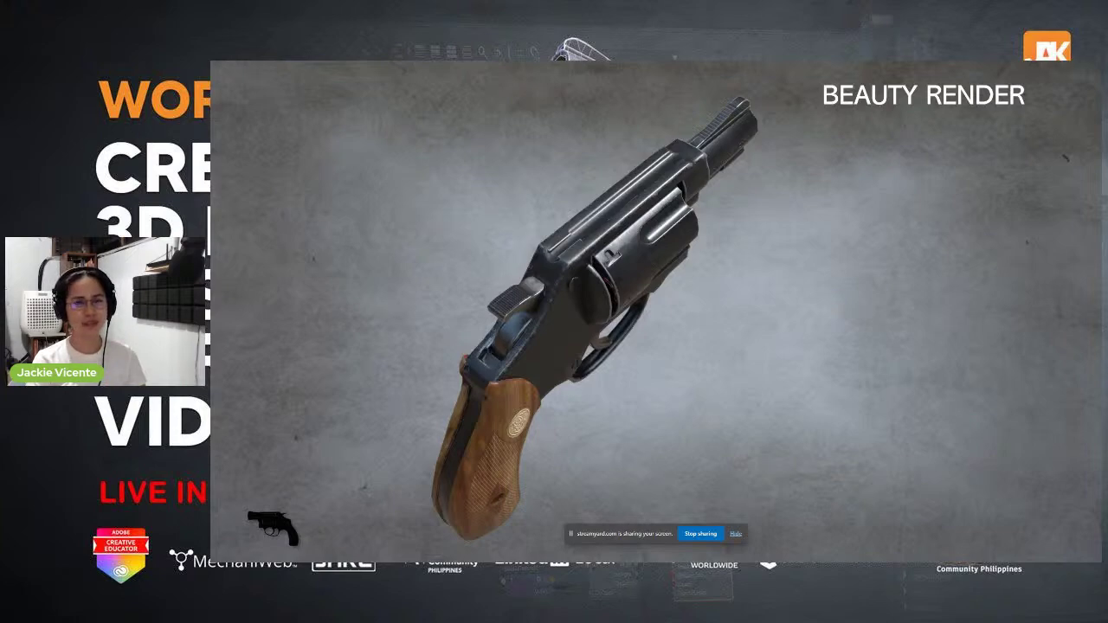
# - Switch to Maya, select the side-view revolver reference image plane and widen the perspective viewport
pyautogui.hotkey('alt', 'Tab')
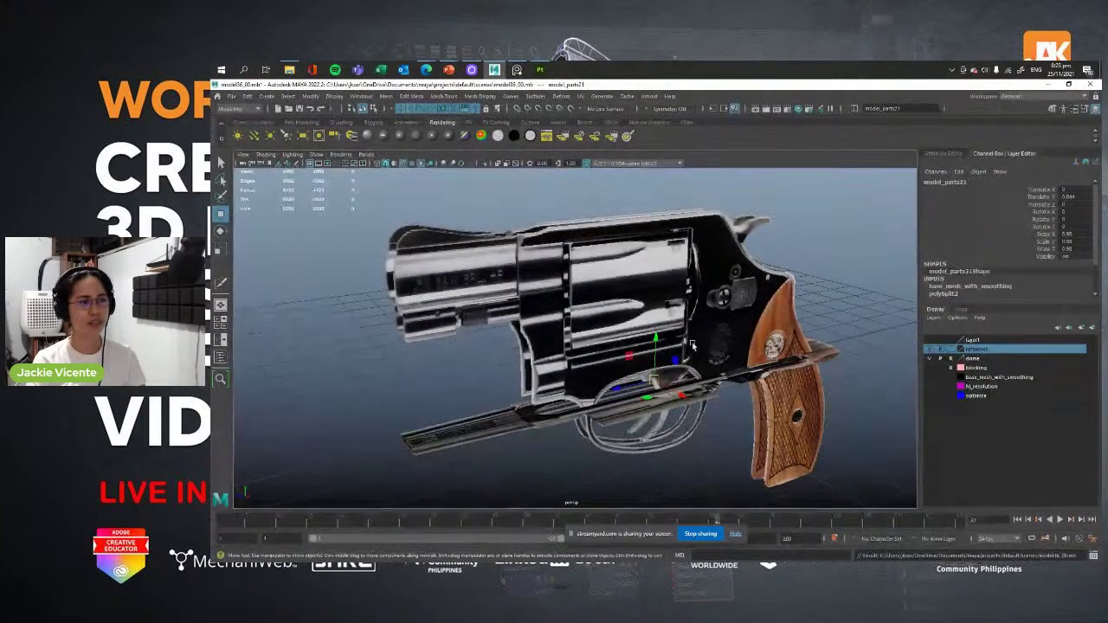
pyautogui.scroll(-5, 773, 399)
pyautogui.scroll(4, 721, 360)
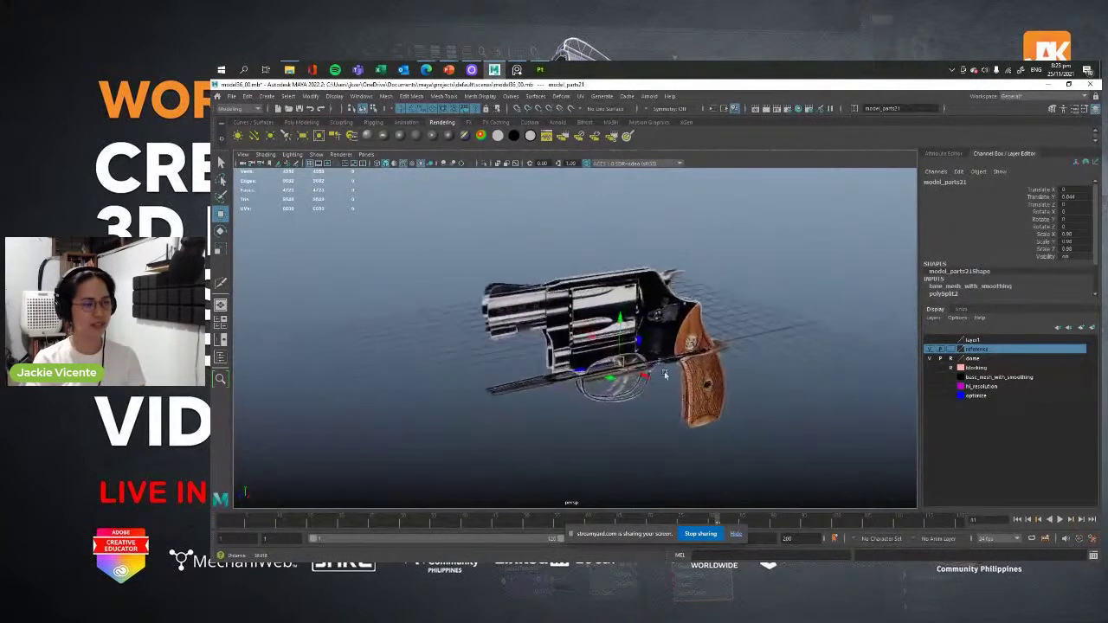
pyautogui.click(721, 360)
pyautogui.keyDown('alt'); pyautogui.moveTo(721, 360); pyautogui.dragTo(658, 364); pyautogui.keyUp('alt')
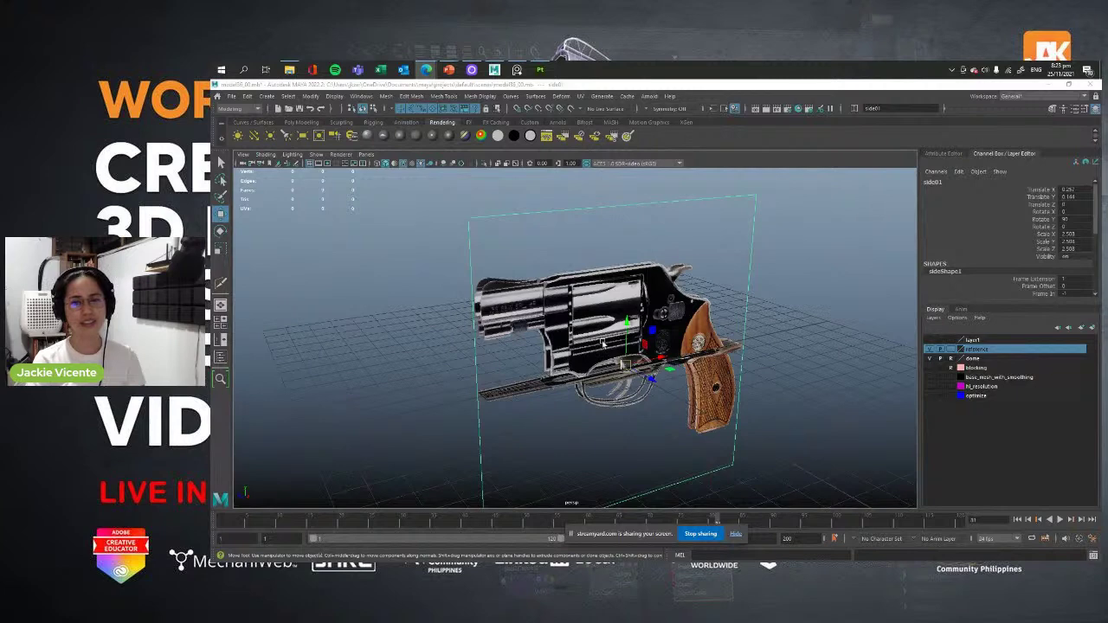
pyautogui.keyDown('alt'); pyautogui.moveTo(527, 325); pyautogui.dragTo(597, 319); pyautogui.keyUp('alt')
pyautogui.scroll(3, 571, 313)
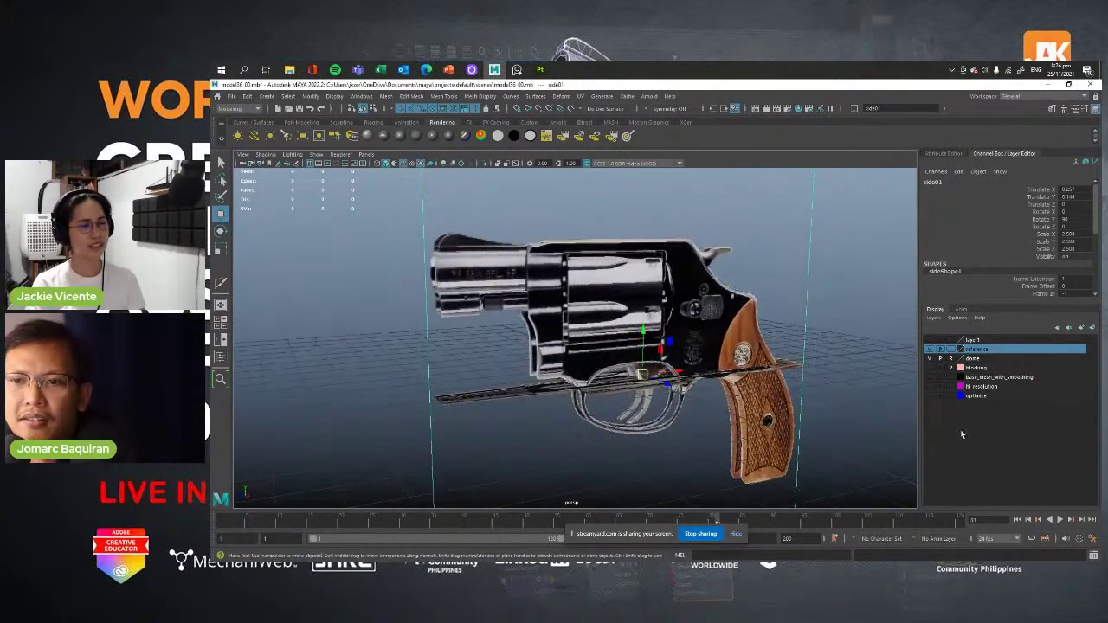
pyautogui.moveTo(919, 364); pyautogui.dragTo(978, 364)
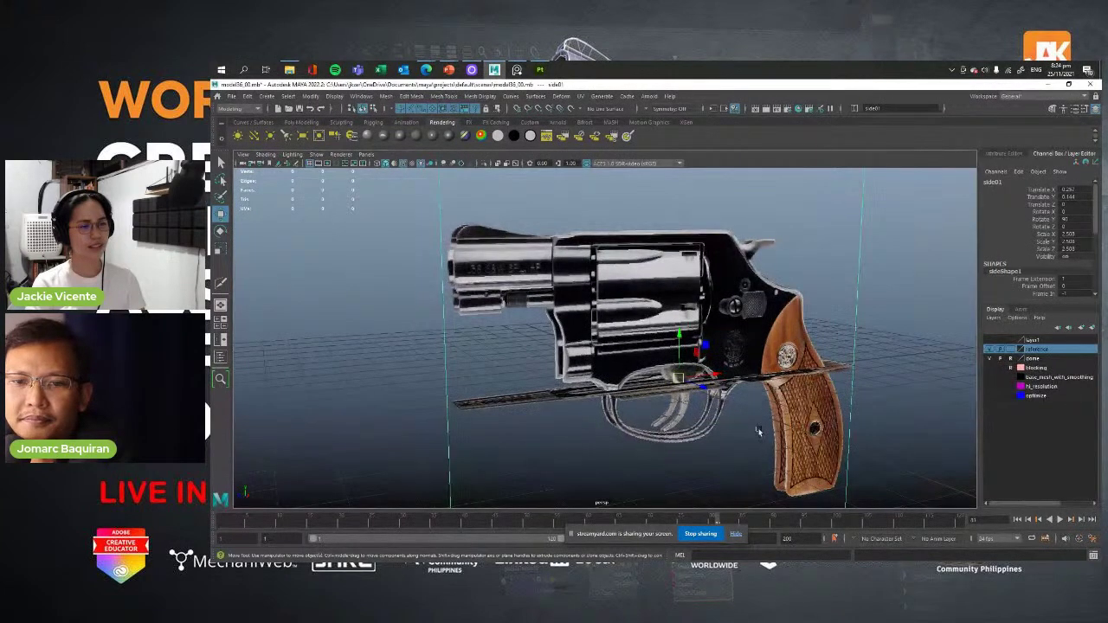
# - Examine the side-view revolver reference image straight on, from the barrel to the grip
pyautogui.scroll(-5, 649, 365)
pyautogui.keyDown('alt'); pyautogui.moveTo(649, 365); pyautogui.dragTo(664, 305); pyautogui.keyUp('alt')
pyautogui.click(796, 379)
pyautogui.scroll(3, 761, 381)
pyautogui.click(632, 301)
pyautogui.keyDown('alt'); pyautogui.moveTo(565, 303); pyautogui.dragTo(470, 327); pyautogui.keyUp('alt')
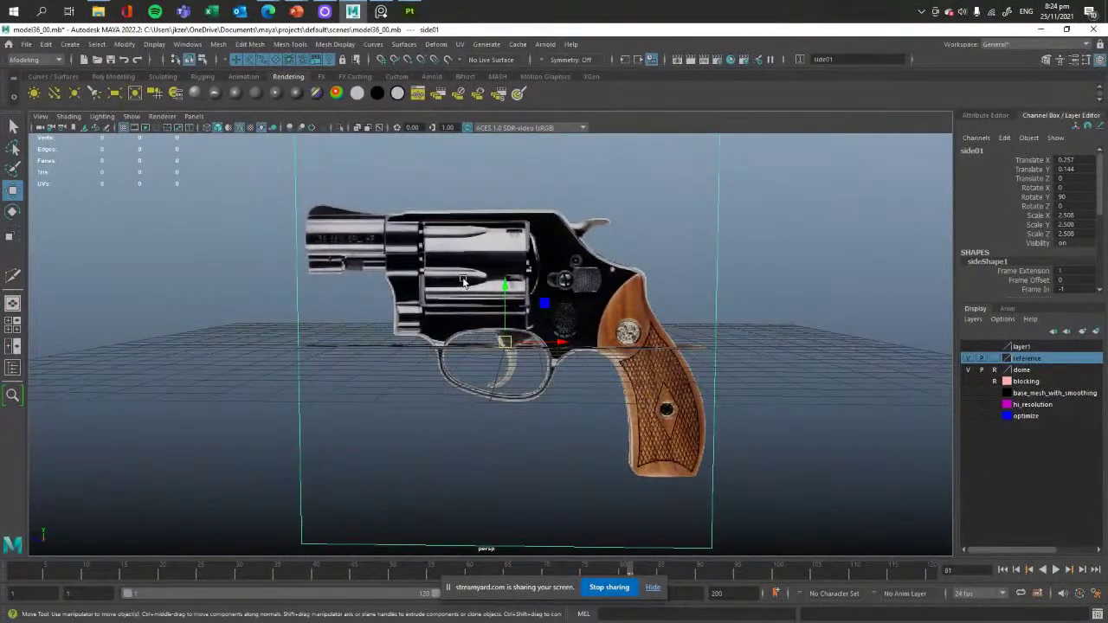
pyautogui.scroll(-2, 448, 318)
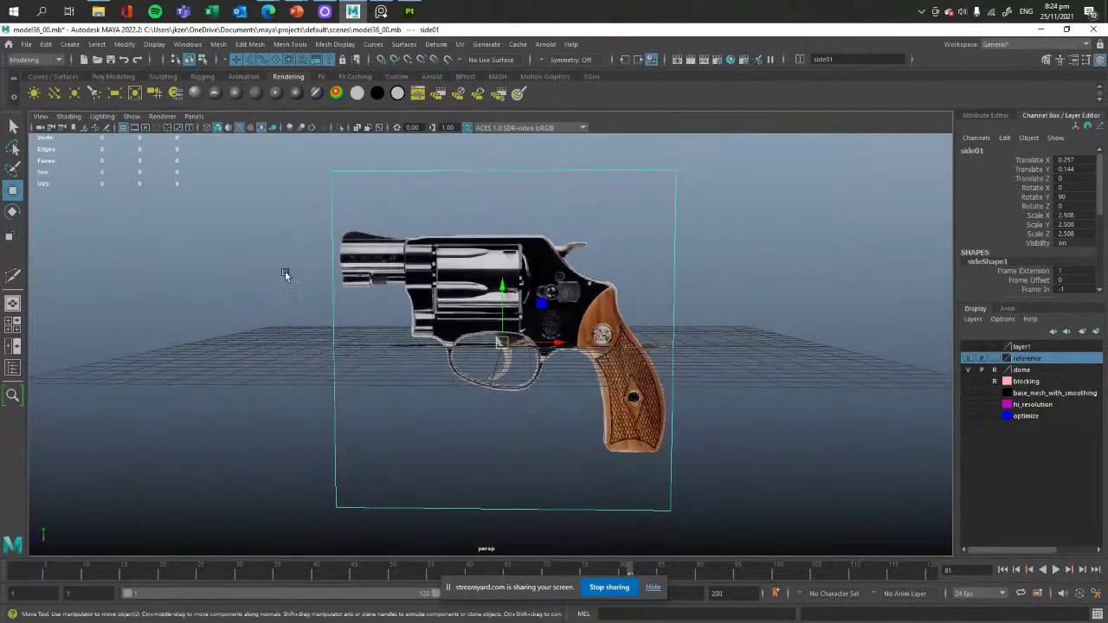
pyautogui.scroll(-3, 485, 316)
pyautogui.scroll(-1, 485, 331)
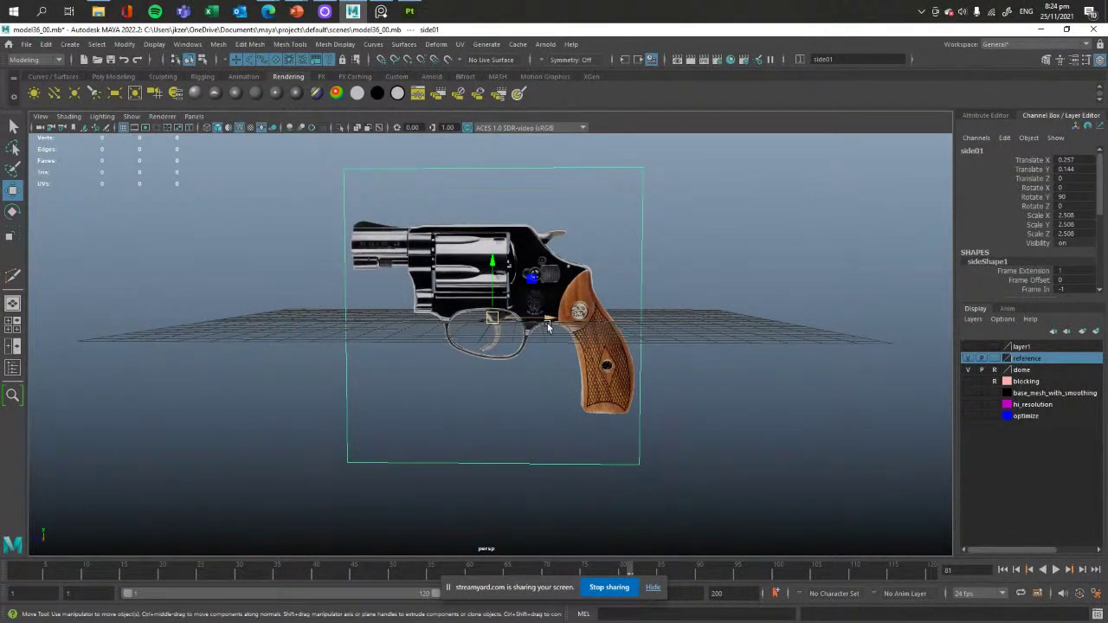
pyautogui.scroll(2, 548, 328)
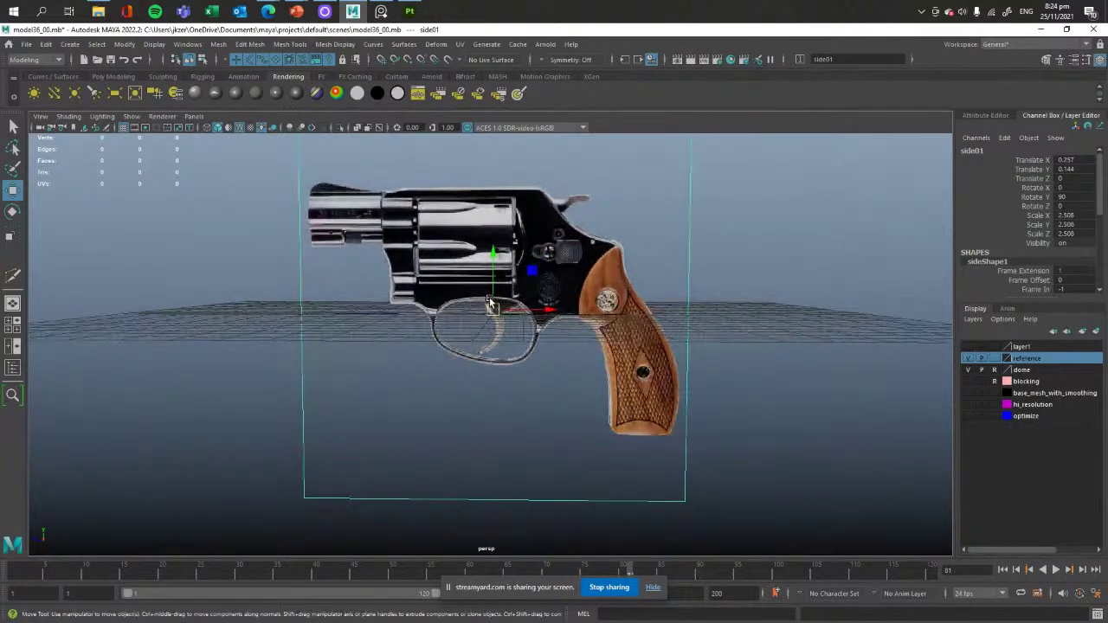
pyautogui.keyDown('alt'); pyautogui.moveTo(490, 303); pyautogui.dragTo(491, 304); pyautogui.keyUp('alt')
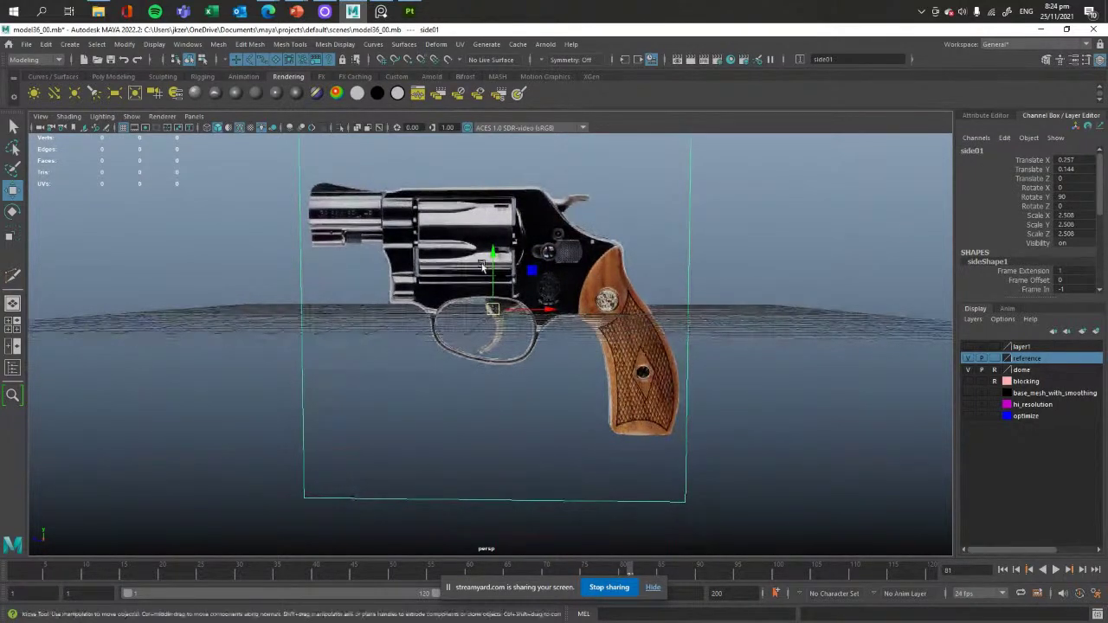
pyautogui.scroll(2, 519, 286)
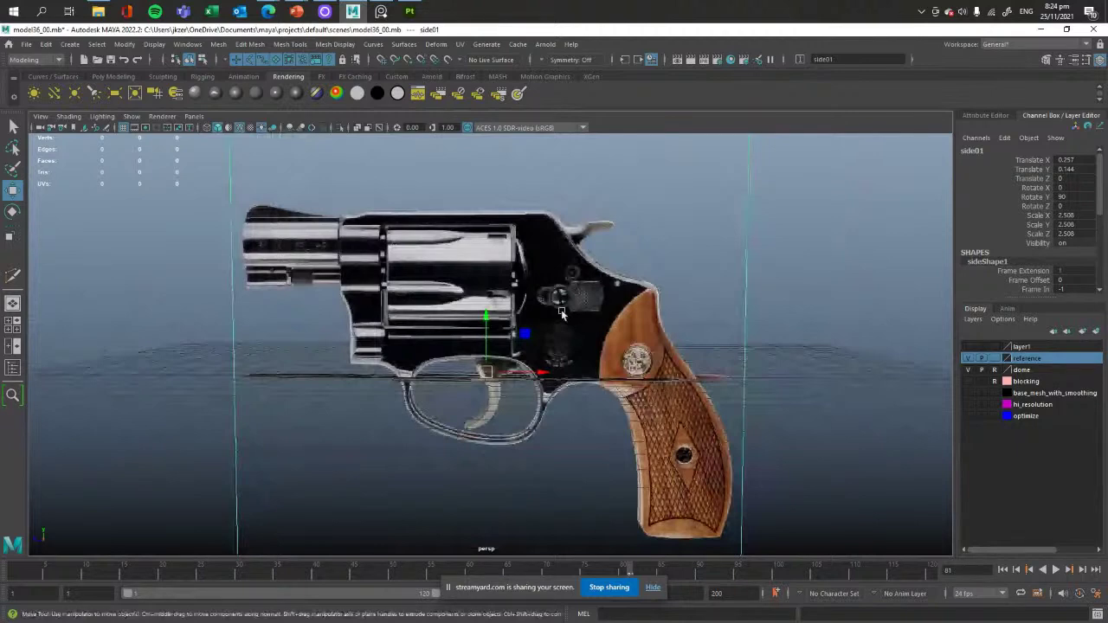
pyautogui.moveTo(561, 309); pyautogui.dragTo(500, 289)
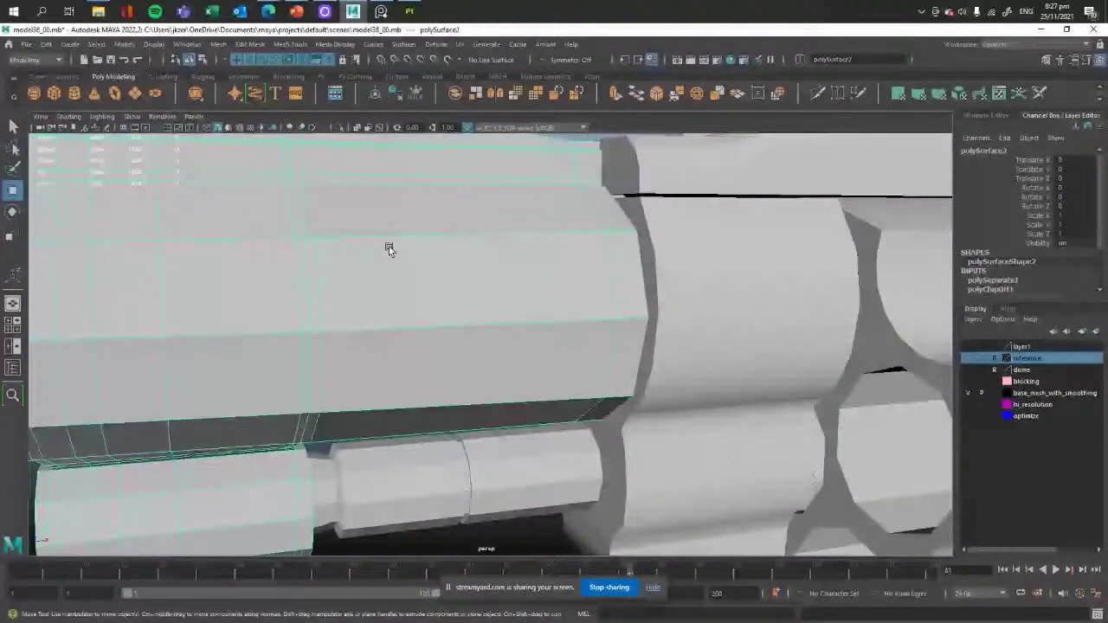
# - Preview the barrel mesh with smoothing and inspect its muzzle and front sight
pyautogui.keyDown('alt'); pyautogui.moveTo(389, 250); pyautogui.dragTo(499, 298); pyautogui.keyUp('alt')
pyautogui.press('F8')
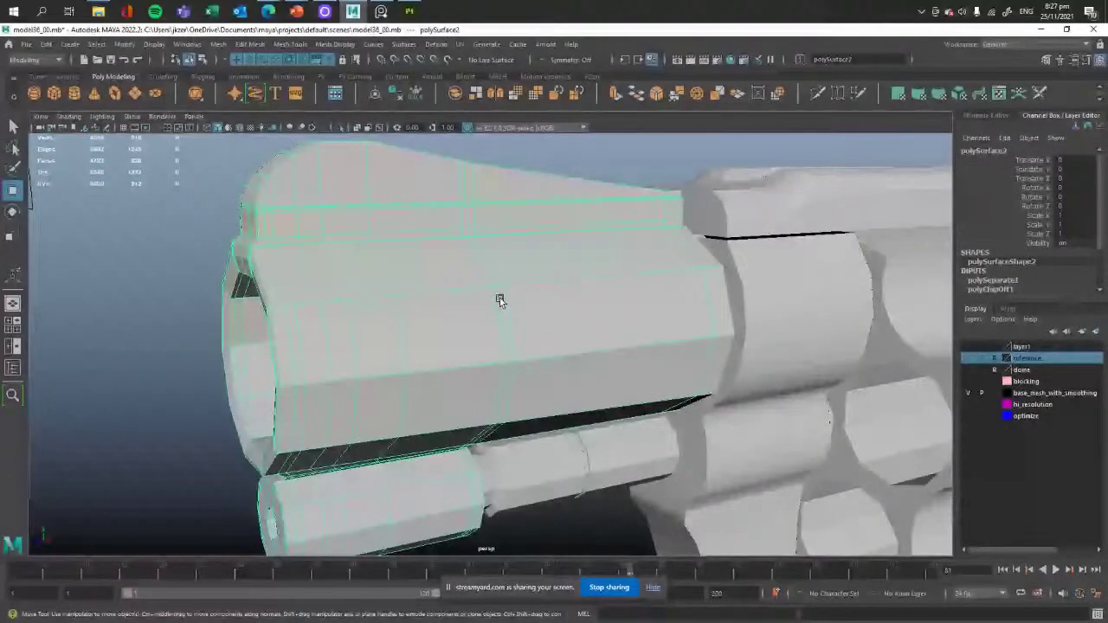
pyautogui.press('f')
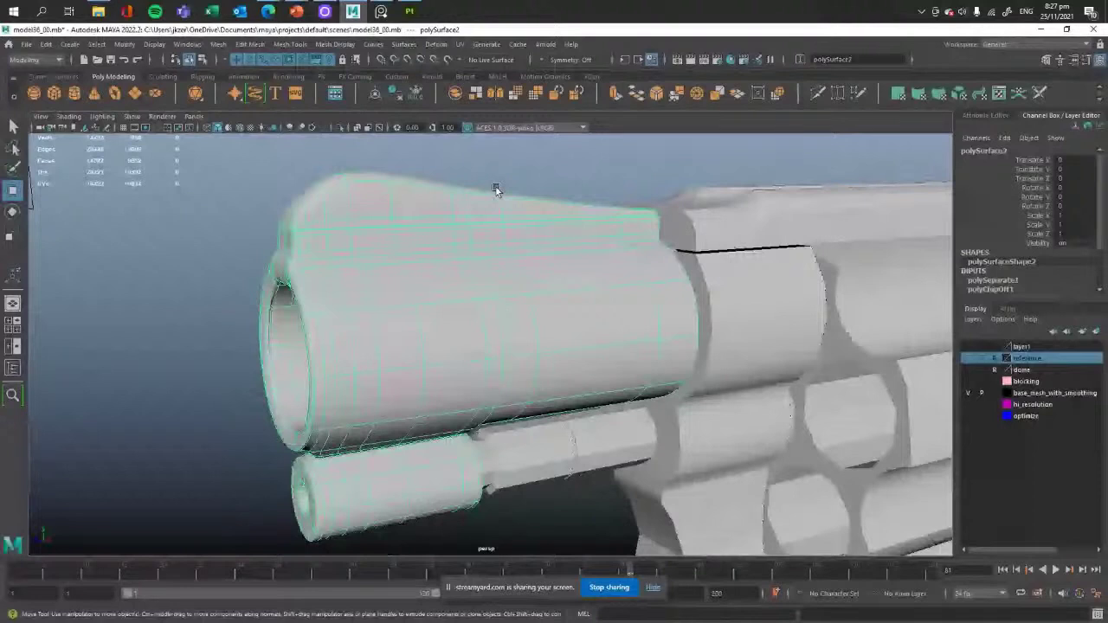
pyautogui.keyDown('alt'); pyautogui.moveTo(495, 190); pyautogui.dragTo(454, 271); pyautogui.keyUp('alt')
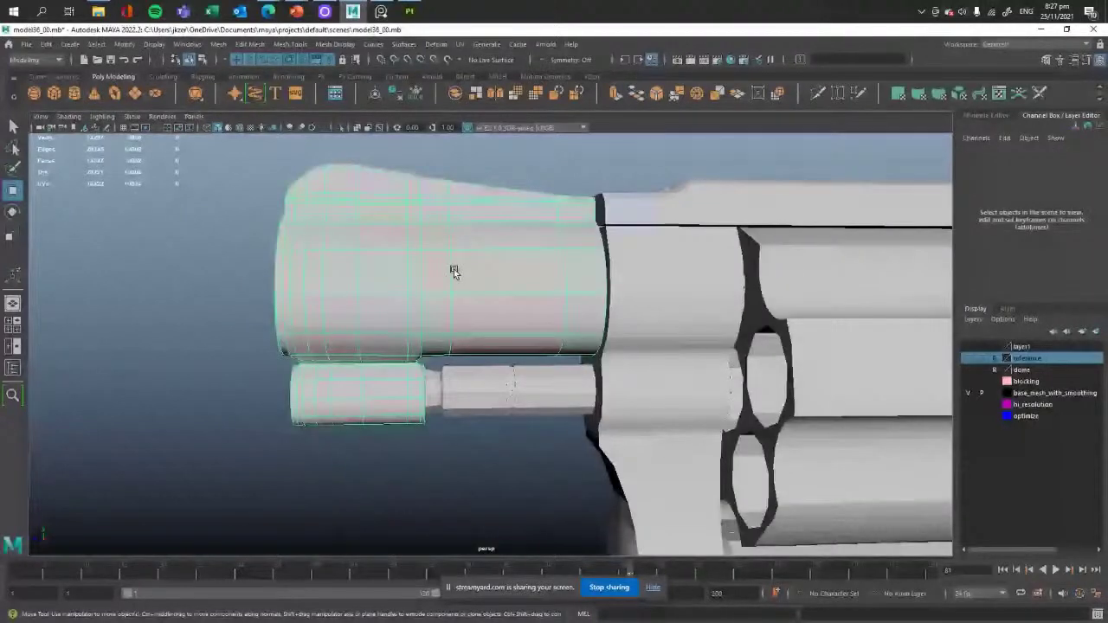
# - Check the smoothed preview of the ejector rod segments beneath the barrel and return the barrel to unsmoothed display
pyautogui.click(454, 271)
pyautogui.click(435, 391)
pyautogui.click(512, 389)
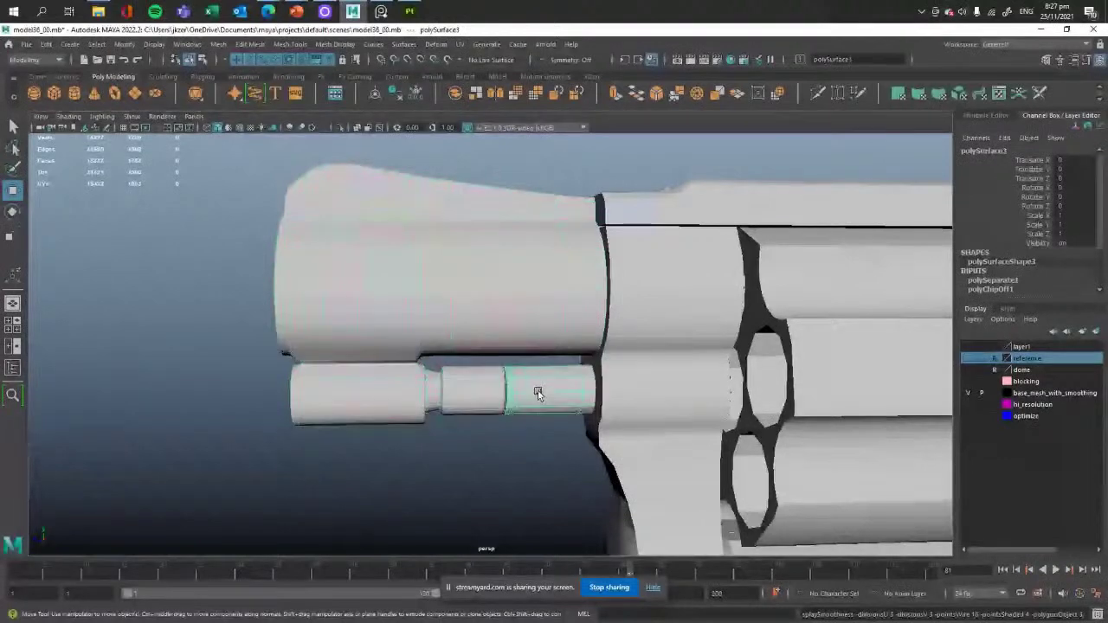
pyautogui.keyDown('alt'); pyautogui.moveTo(511, 450); pyautogui.dragTo(508, 482); pyautogui.keyUp('alt')
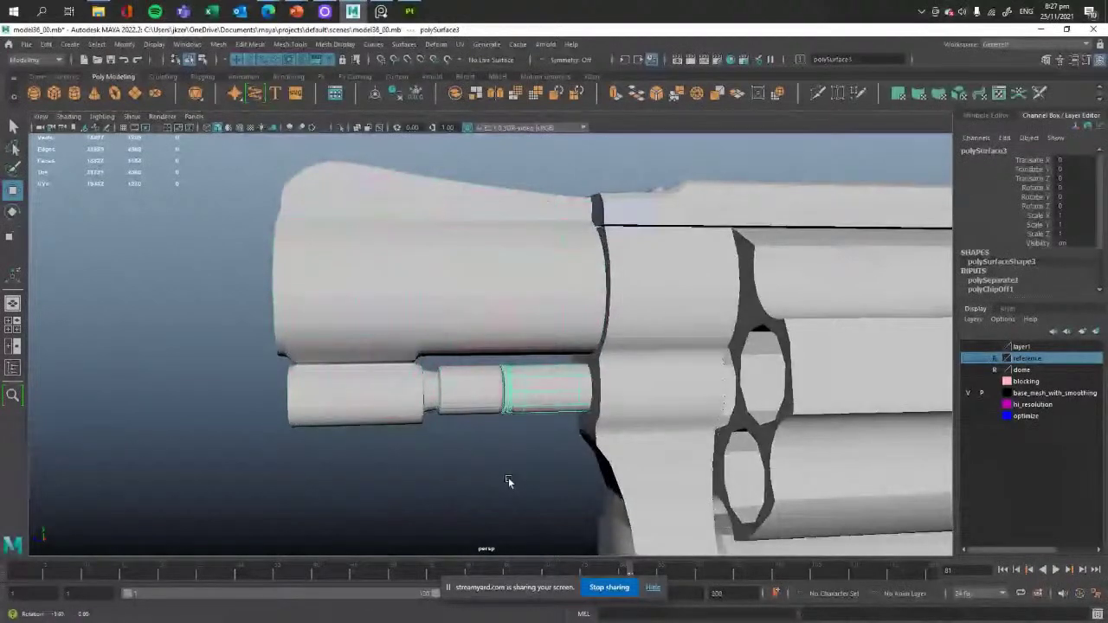
pyautogui.click(508, 481)
pyautogui.keyDown('alt'); pyautogui.moveTo(458, 390); pyautogui.dragTo(363, 263); pyautogui.keyUp('alt')
pyautogui.click(345, 321)
pyautogui.click(364, 263)
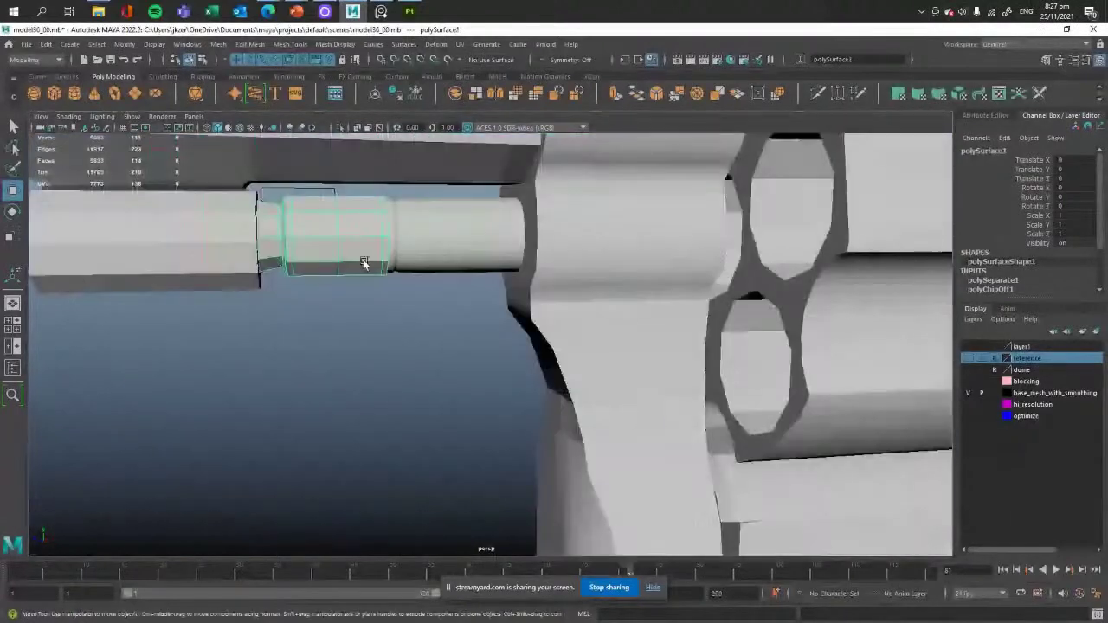
pyautogui.press('f')
# - Select the front frame section between the ejector rod and the cylinder and examine its wireframe
pyautogui.scroll(-5, 520, 270)
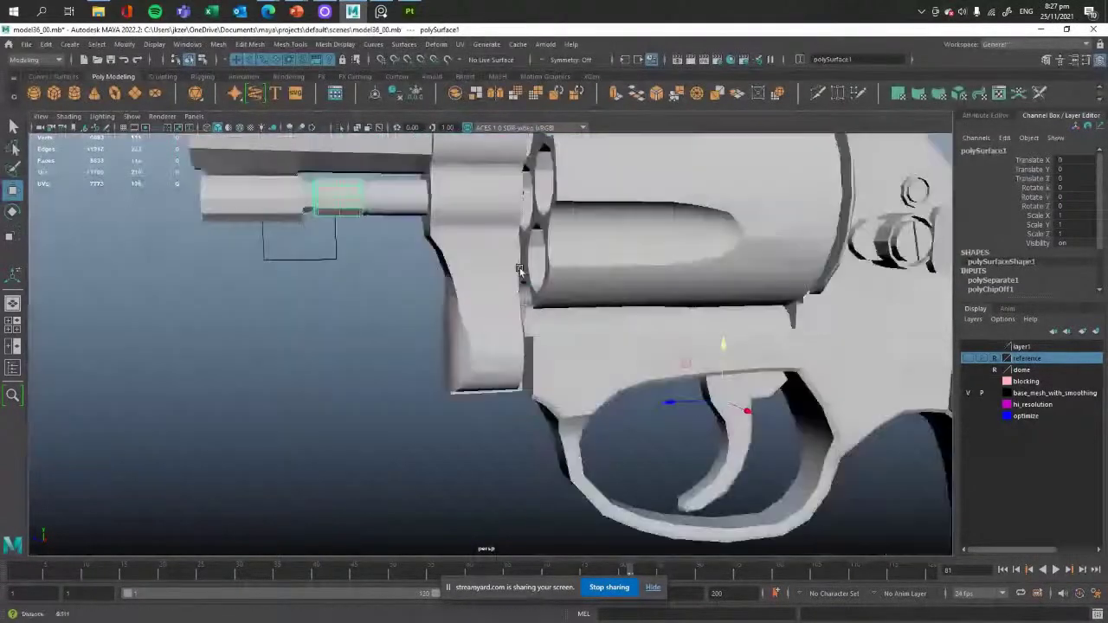
pyautogui.scroll(-3, 519, 270)
pyautogui.scroll(3, 400, 297)
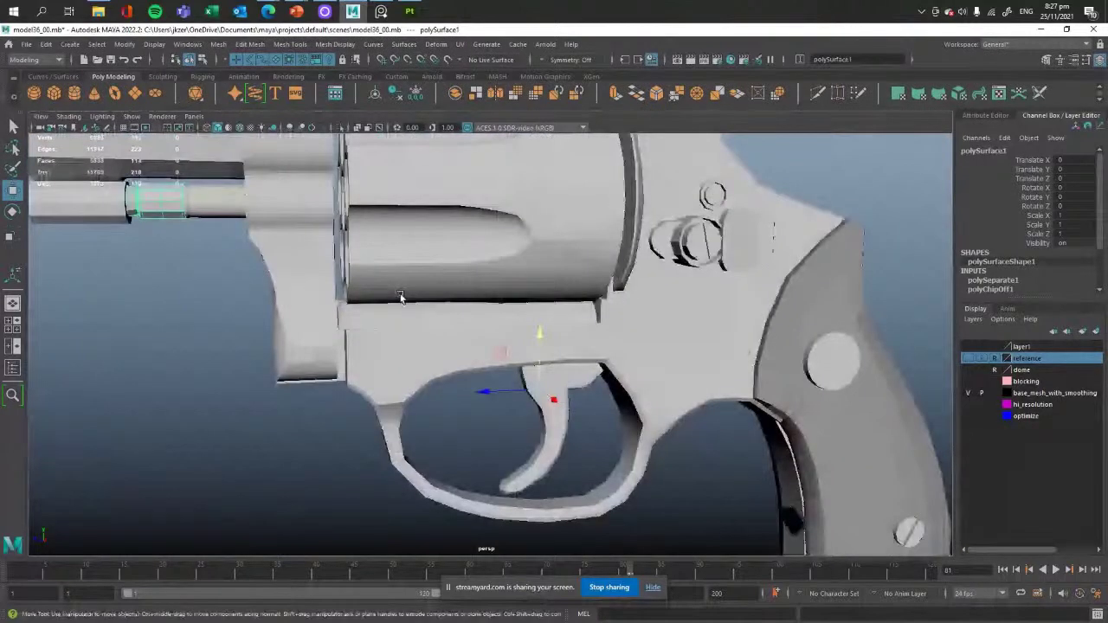
pyautogui.keyDown('alt'); pyautogui.moveTo(400, 297); pyautogui.dragTo(520, 367); pyautogui.keyUp('alt')
pyautogui.click(476, 311)
pyautogui.keyDown('alt'); pyautogui.moveTo(519, 367); pyautogui.dragTo(495, 372, button='right'); pyautogui.keyUp('alt')
pyautogui.keyDown('alt'); pyautogui.moveTo(495, 372); pyautogui.dragTo(482, 335); pyautogui.keyUp('alt')
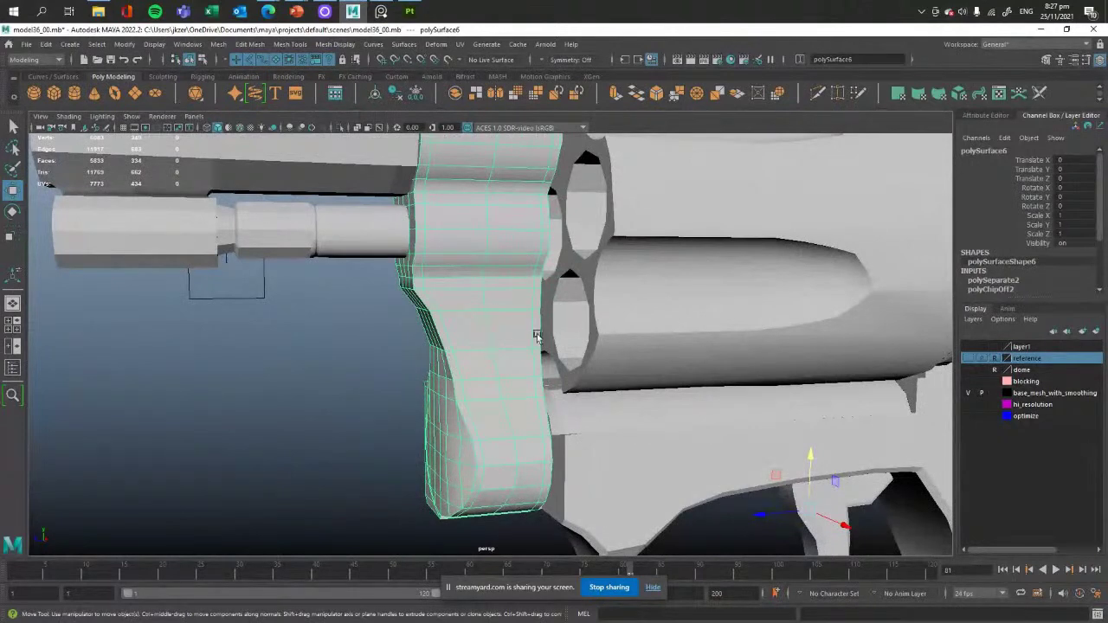
pyautogui.keyDown('alt'); pyautogui.moveTo(494, 450); pyautogui.dragTo(474, 435); pyautogui.keyUp('alt')
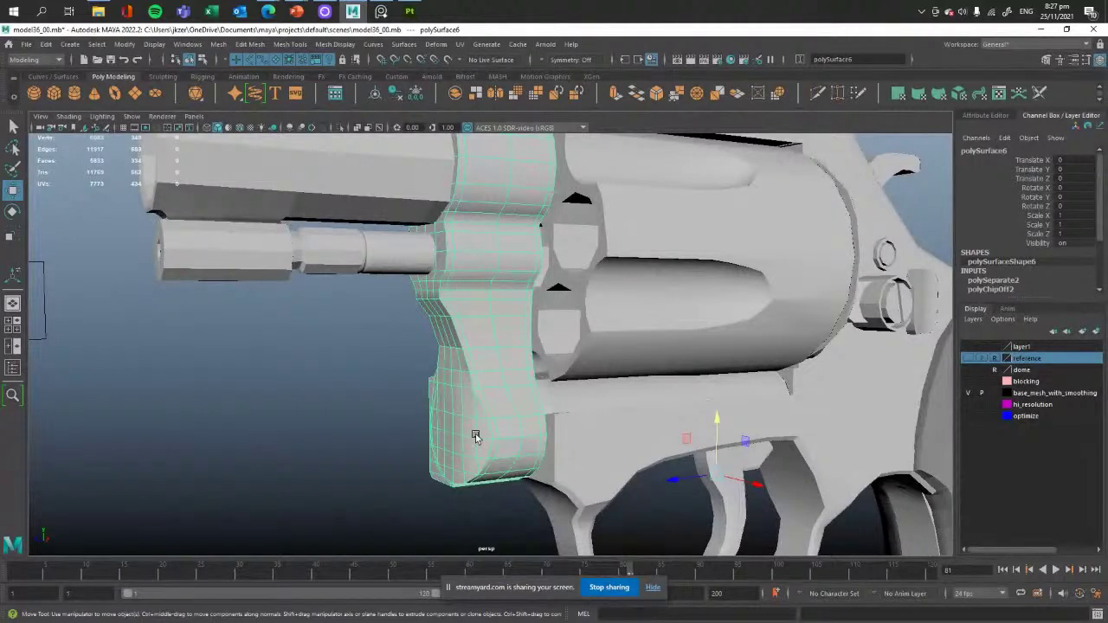
pyautogui.scroll(5, 414, 265)
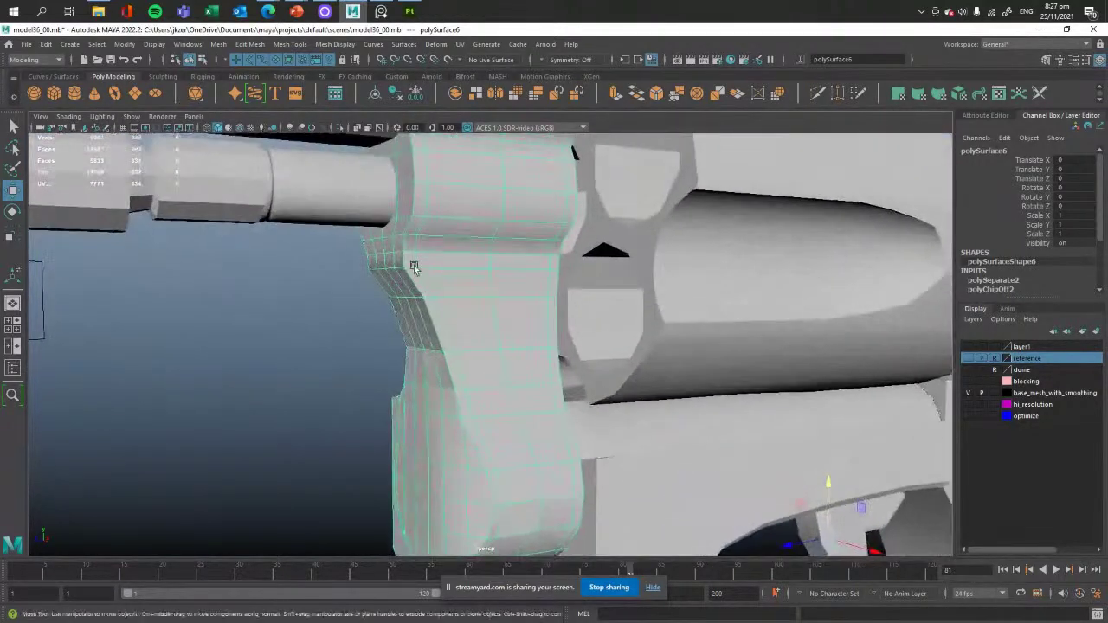
# - Cut one extra vertical edge with Multi-Cut between two neighbouring horizontal edges on the side of the front frame section
pyautogui.keyDown('shift'); pyautogui.moveTo(492, 260); pyautogui.dragTo(428, 260, button='right'); pyautogui.keyUp('shift')
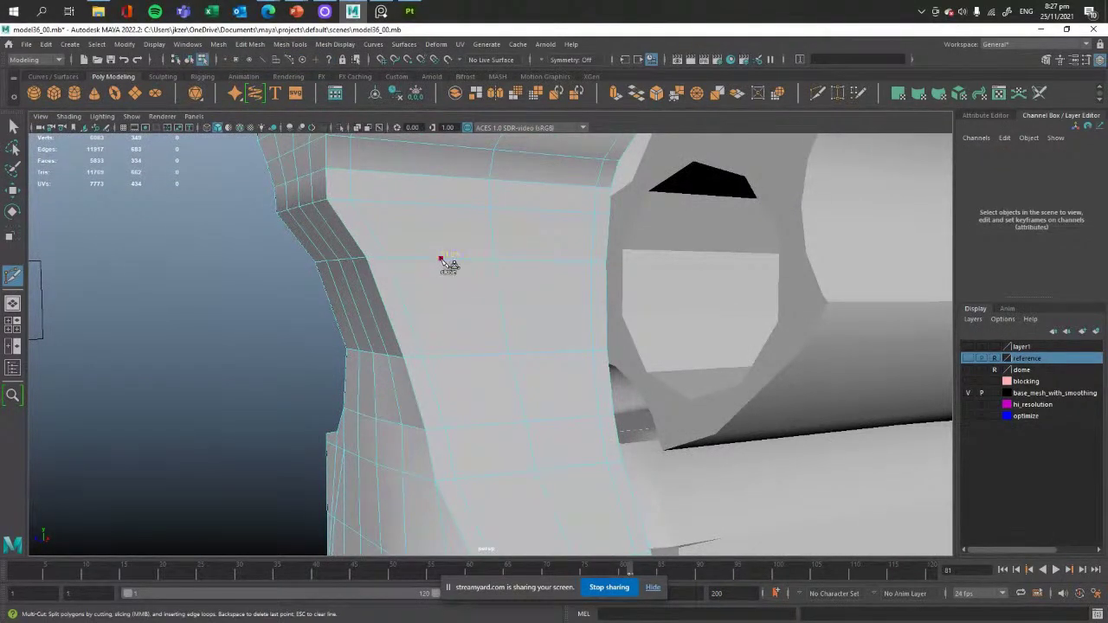
pyautogui.click(442, 259)
pyautogui.click(460, 356)
pyautogui.press('w')
pyautogui.moveTo(448, 289)
pyautogui.keyDown('alt'); pyautogui.mouseDown()
pyautogui.moveTo(462, 280)
pyautogui.moveTo(439, 296)
pyautogui.mouseUp(); pyautogui.keyUp('alt')
# - Examine the vertices around the extra vertical edge on the side of the front frame section
pyautogui.moveTo(396, 302); pyautogui.dragTo(437, 324, button='right')
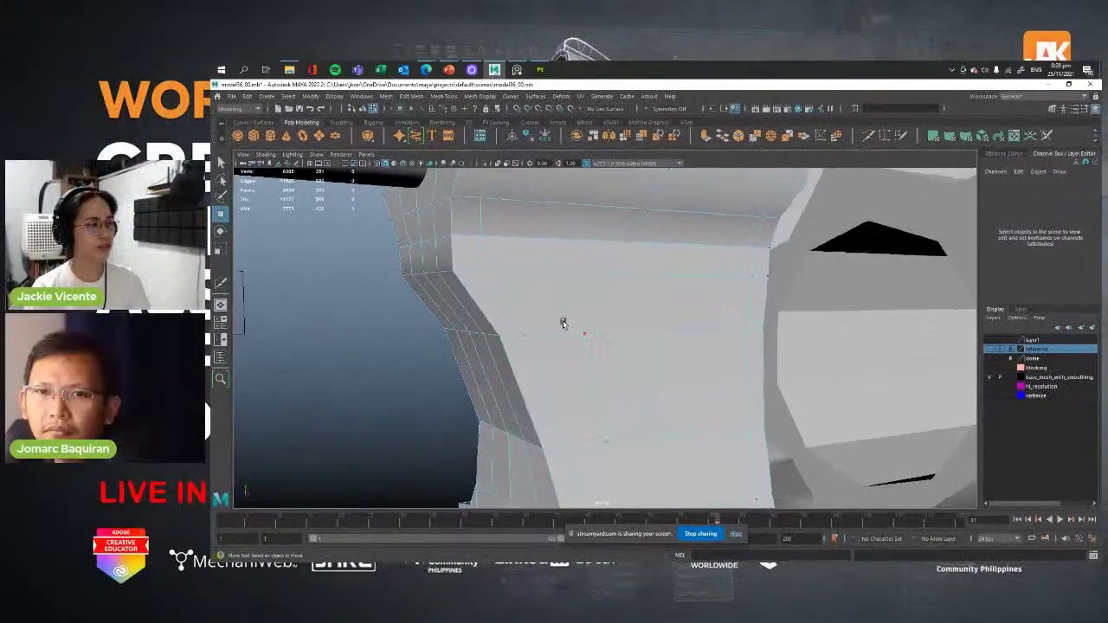
pyautogui.click(551, 300)
pyautogui.keyDown('alt'); pyautogui.moveTo(554, 293); pyautogui.dragTo(584, 279); pyautogui.keyUp('alt')
pyautogui.moveTo(584, 280); pyautogui.dragTo(446, 253, button='right')
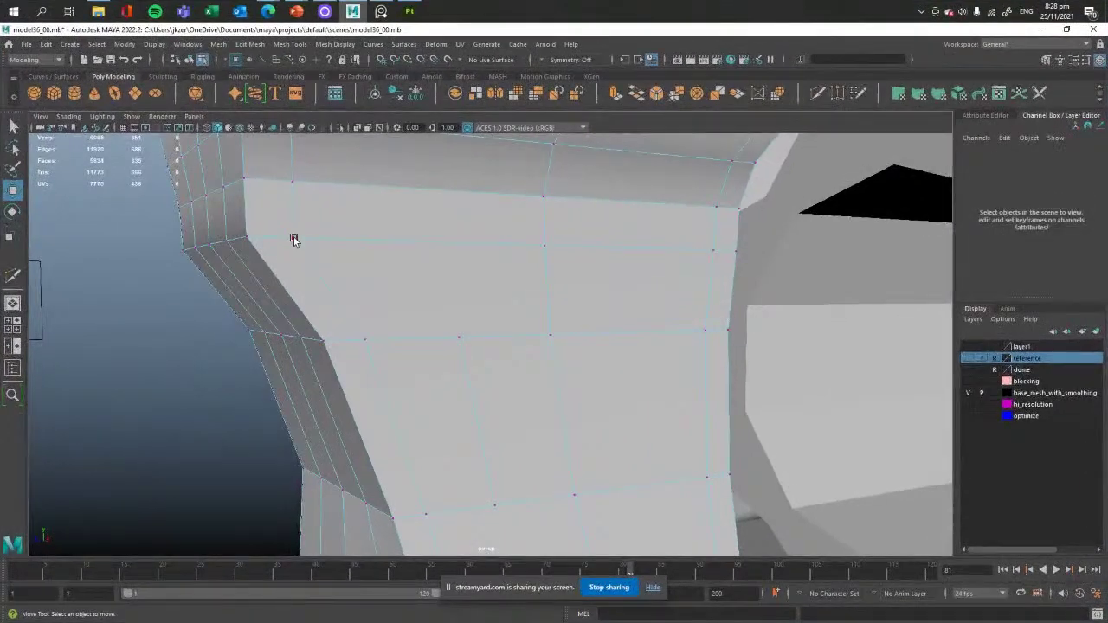
pyautogui.click(446, 251)
pyautogui.click(366, 337)
pyautogui.click(459, 337)
pyautogui.click(547, 335)
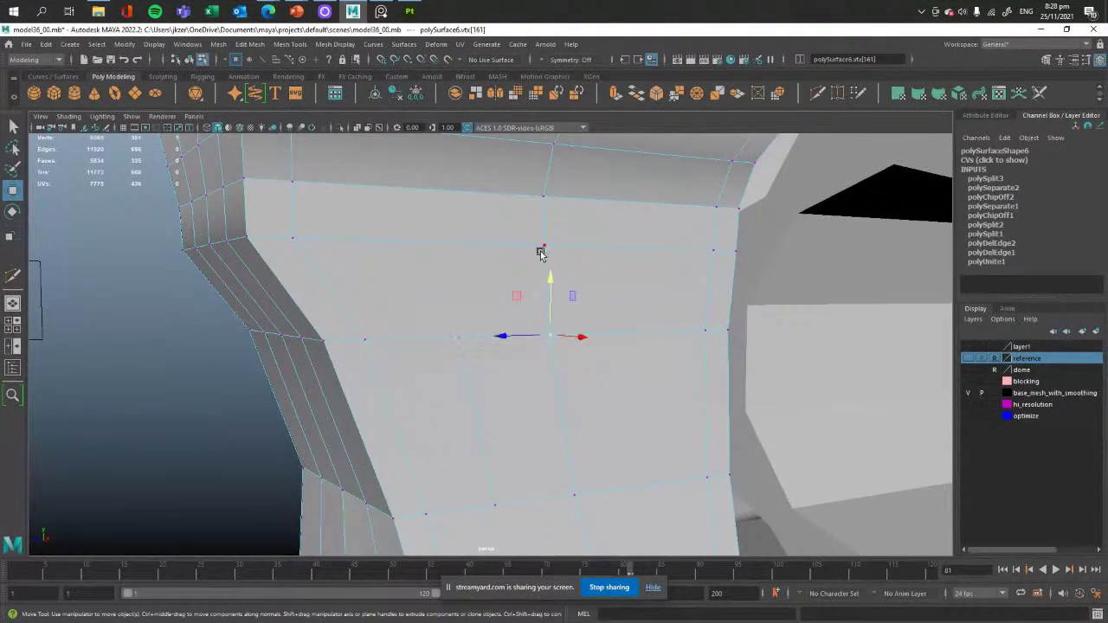
pyautogui.click(544, 245)
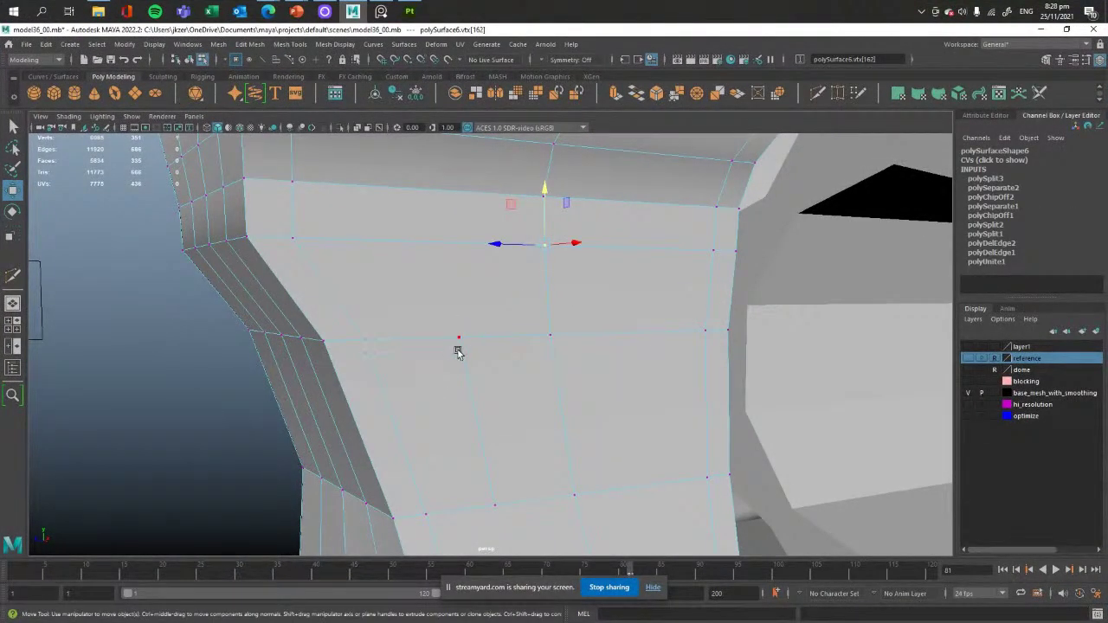
# - Preview the front frame section with smoothing and inspect the surface around the extra vertical edge
pyautogui.press('3')
pyautogui.keyDown('alt'); pyautogui.moveTo(510, 404); pyautogui.dragTo(353, 381); pyautogui.keyUp('alt')
pyautogui.press('F8')
pyautogui.click(310, 423)
pyautogui.scroll(-3, 346, 387)
pyautogui.click(334, 415)
pyautogui.scroll(2, 290, 396)
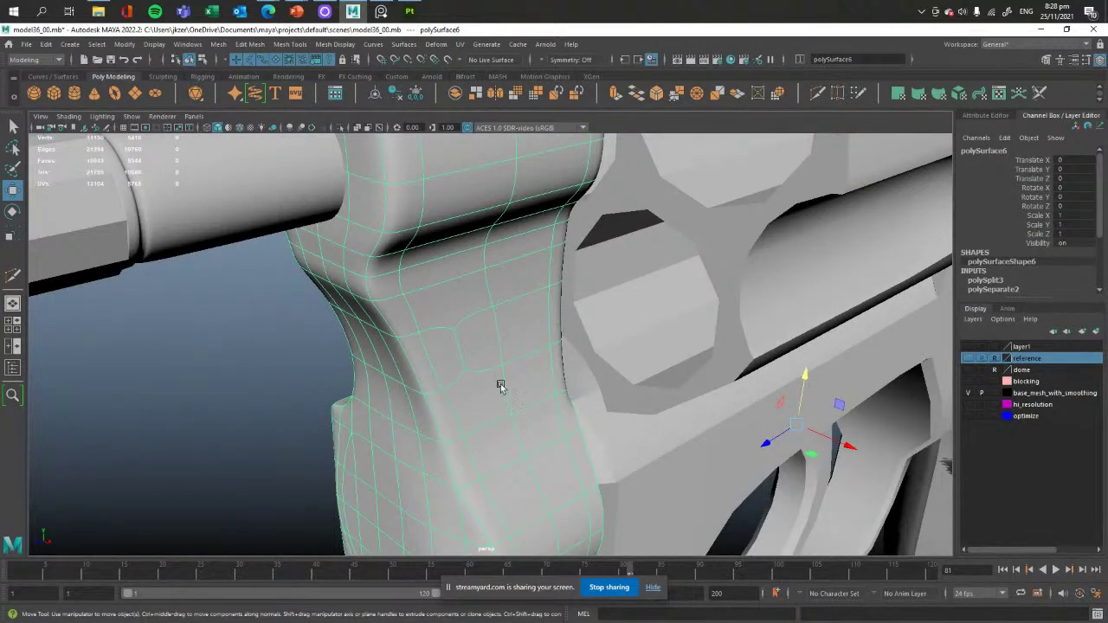
# - Delete the extra vertical edge from the side of the smoothed front frame section
pyautogui.click(263, 378)
pyautogui.click(435, 320)
pyautogui.moveTo(436, 321); pyautogui.dragTo(421, 272, button='right')
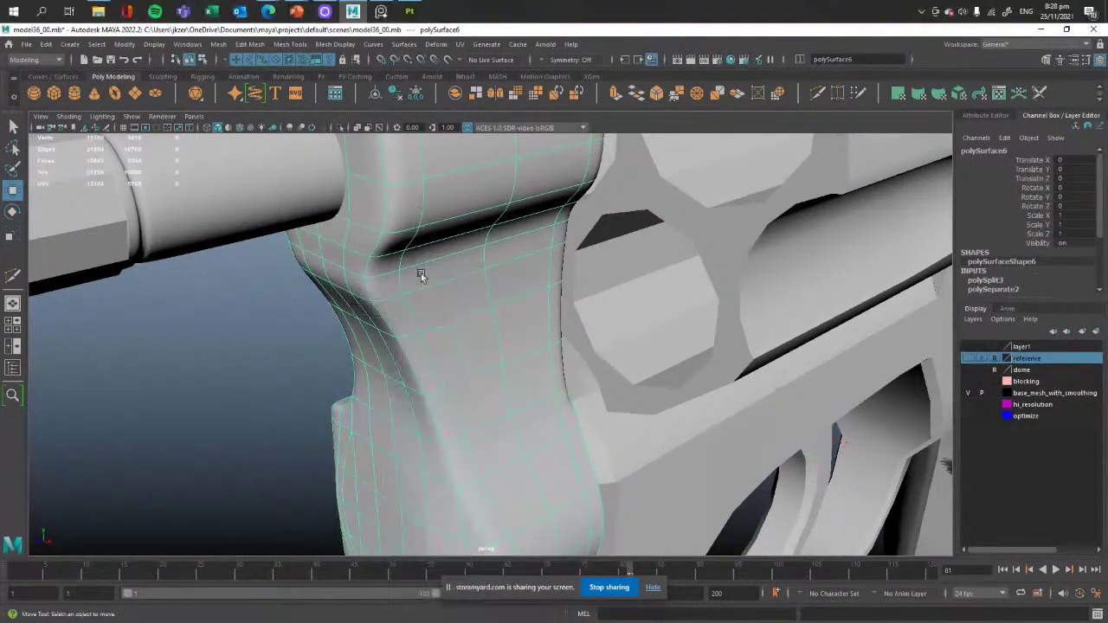
pyautogui.click(452, 352)
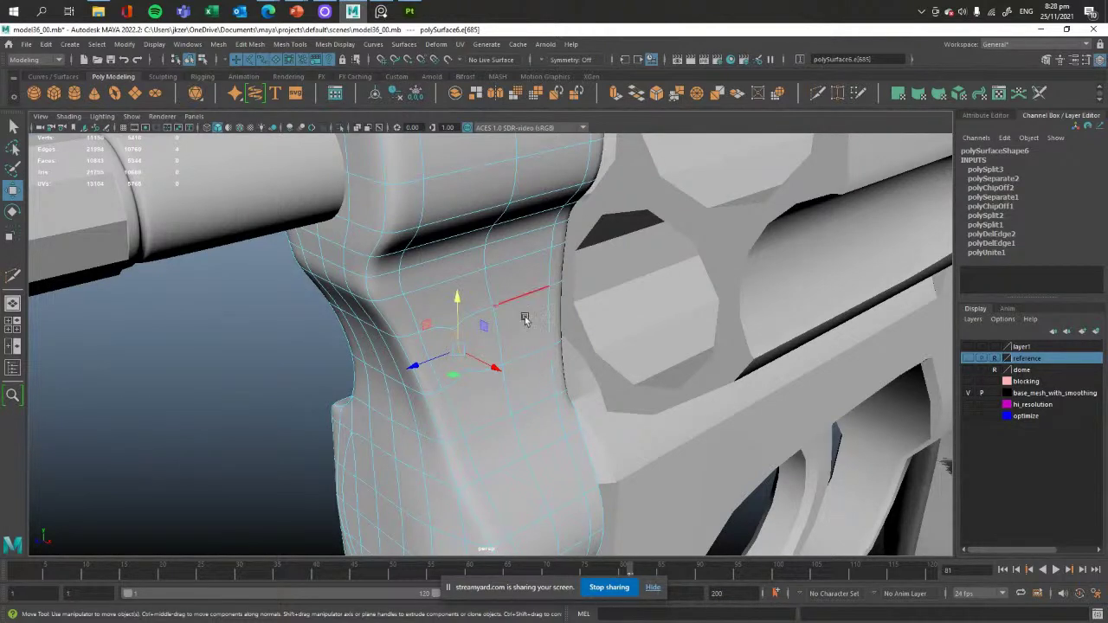
pyautogui.keyDown('shift'); pyautogui.moveTo(513, 325); pyautogui.dragTo(474, 346, button='right'); pyautogui.keyUp('shift')
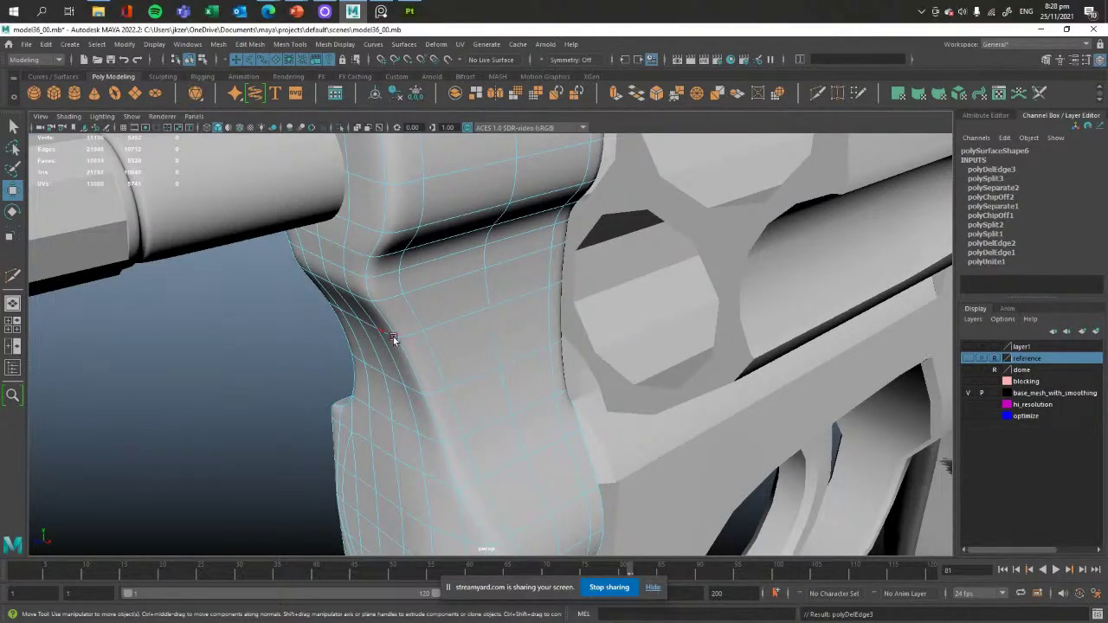
# - Select the main frame with the trigger guard, then check the revolver's beauty render in the presentation and return to Maya
pyautogui.keyDown('alt'); pyautogui.moveTo(393, 336); pyautogui.dragTo(490, 292); pyautogui.keyUp('alt')
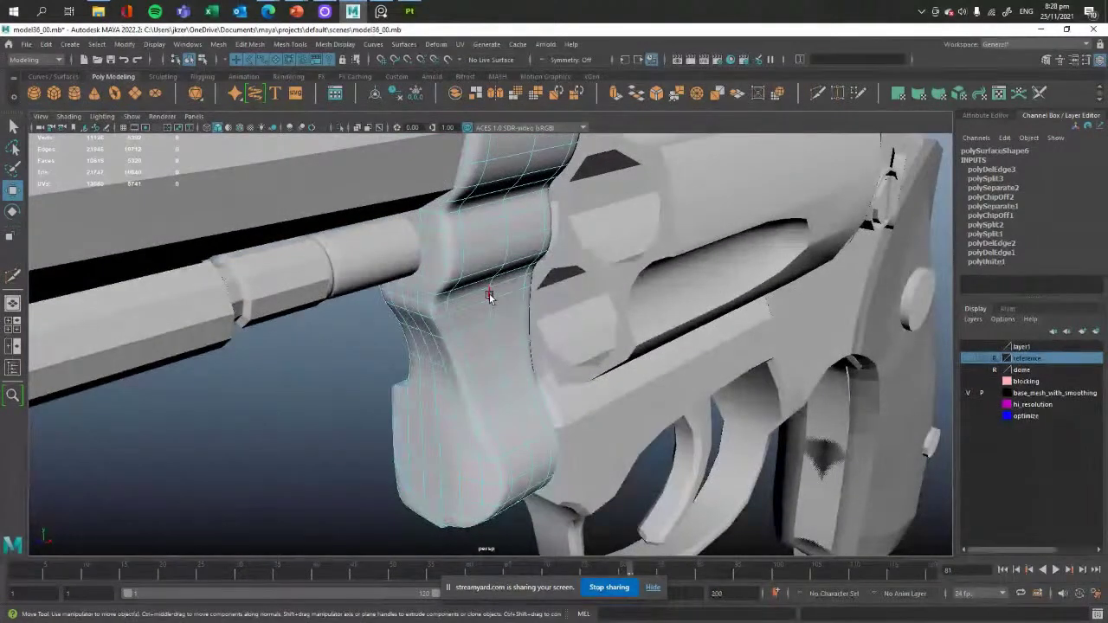
pyautogui.moveTo(489, 295); pyautogui.dragTo(541, 273, button='right')
pyautogui.scroll(-10, 430, 441)
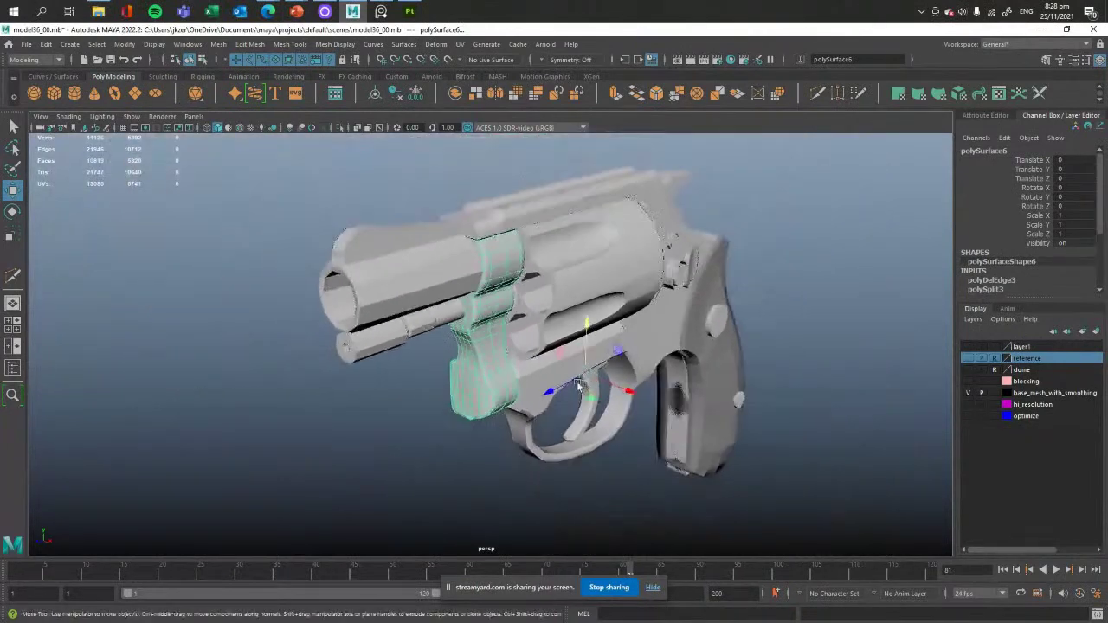
pyautogui.click(570, 482)
pyautogui.click(610, 414)
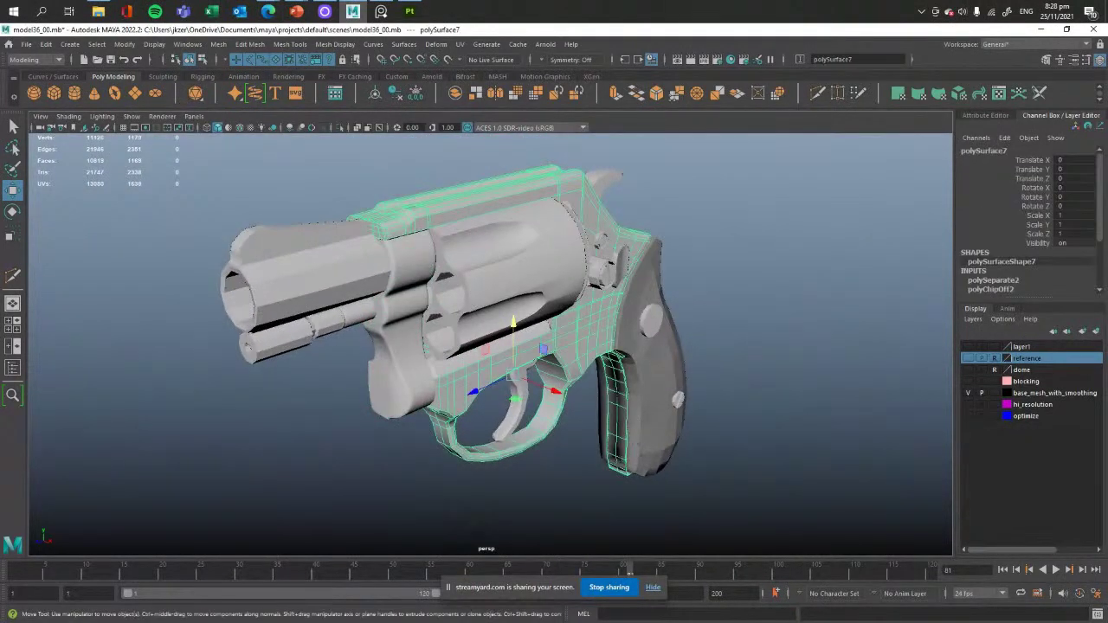
pyautogui.hotkey('alt', 'Tab')
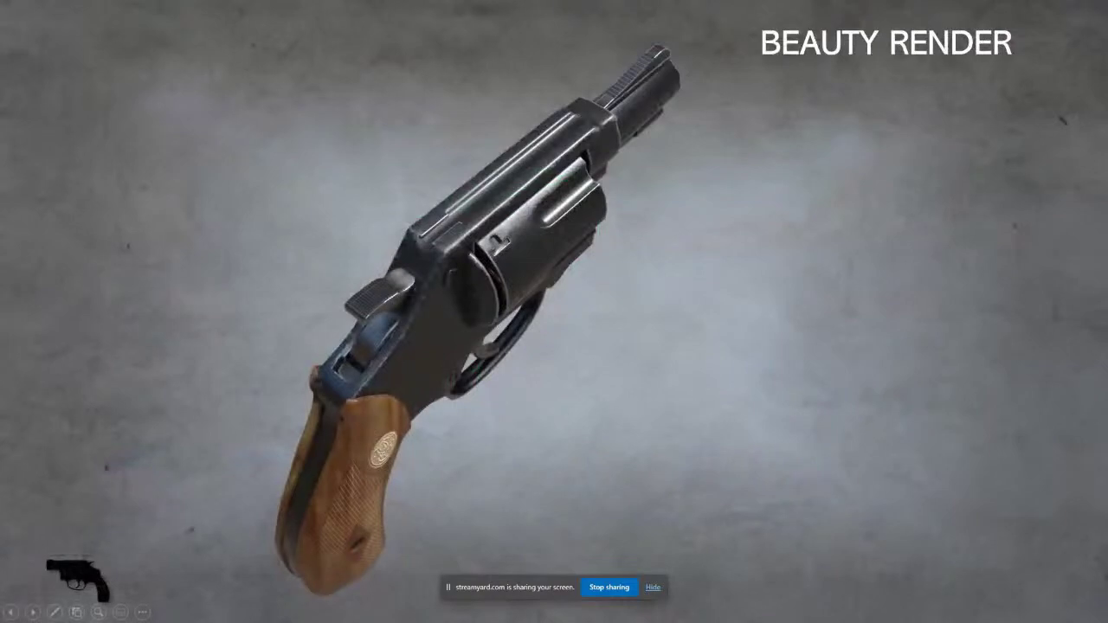
pyautogui.hotkey('alt', 'Tab')
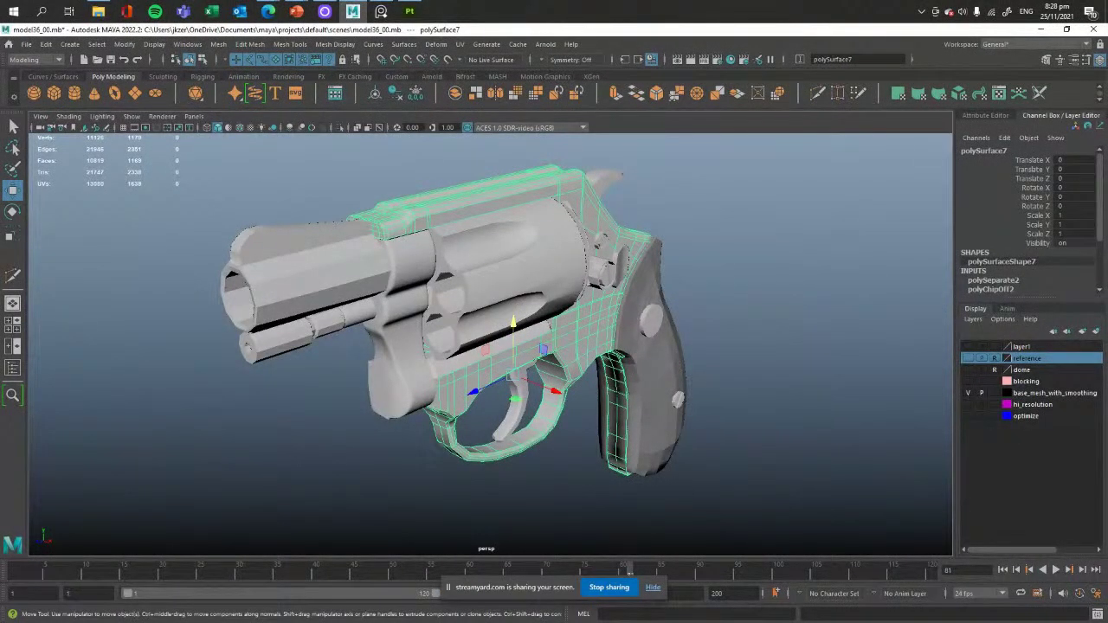
# - Select the front frame section and return it to unsmoothed display
pyautogui.keyDown('alt'); pyautogui.moveTo(423, 324); pyautogui.dragTo(436, 415); pyautogui.keyUp('alt')
pyautogui.click(415, 403)
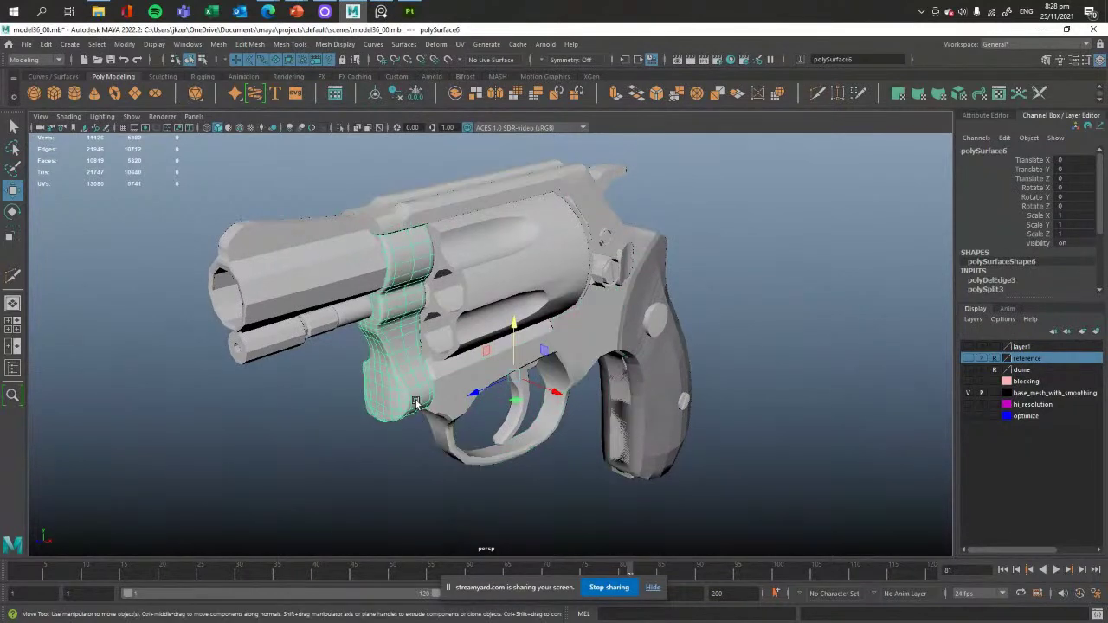
pyautogui.keyDown('alt'); pyautogui.moveTo(415, 403); pyautogui.dragTo(471, 396, button='right'); pyautogui.keyUp('alt')
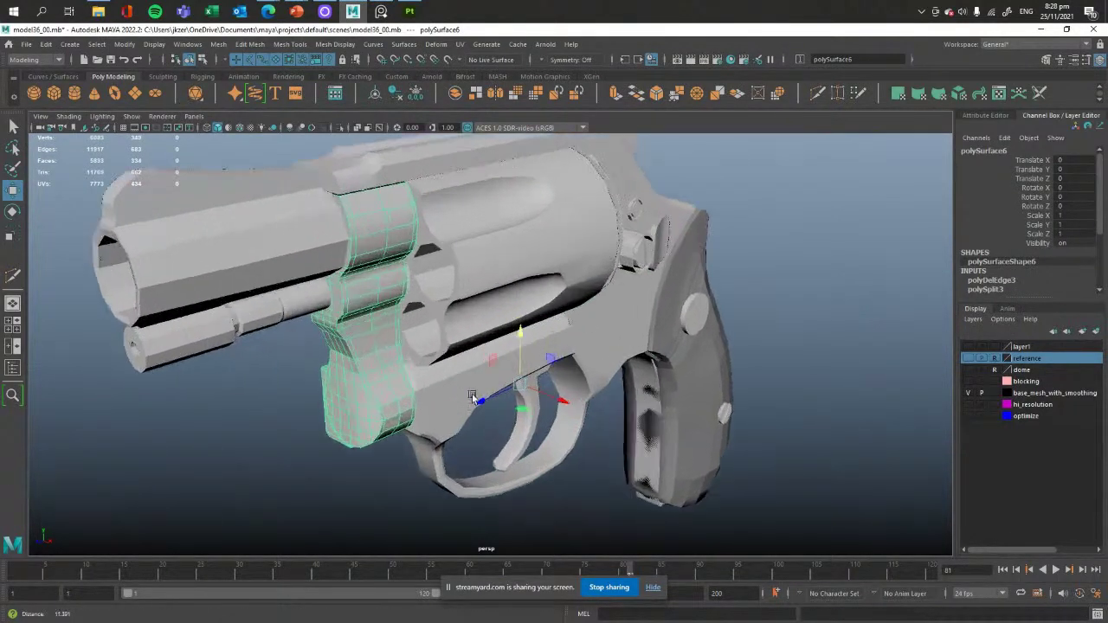
pyautogui.press('f')
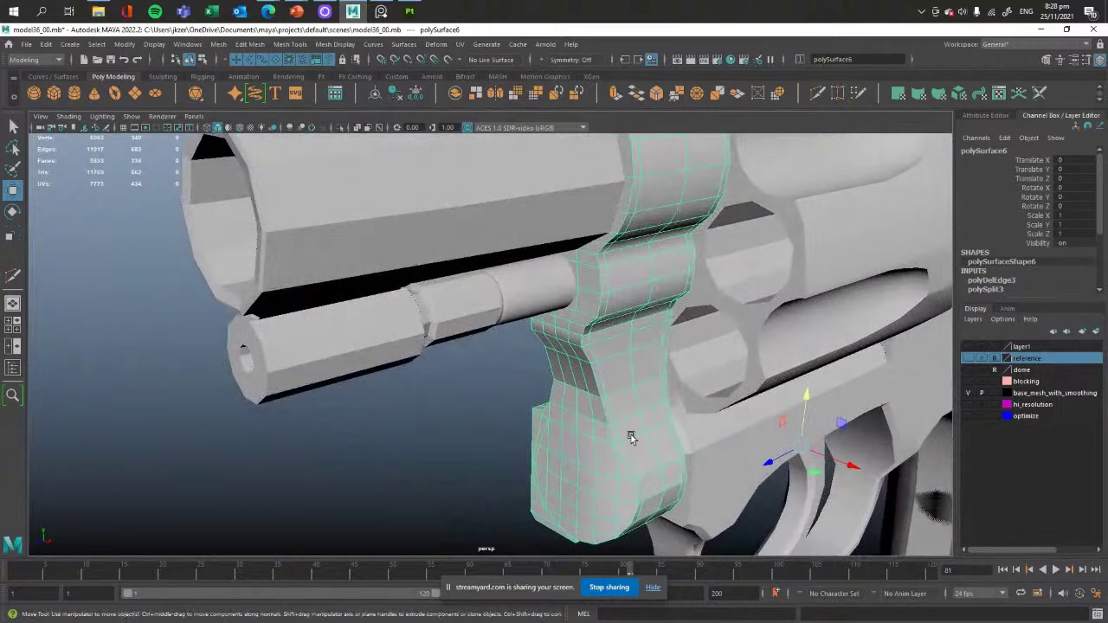
pyautogui.keyDown('alt'); pyautogui.moveTo(631, 434); pyautogui.dragTo(568, 459); pyautogui.keyUp('alt')
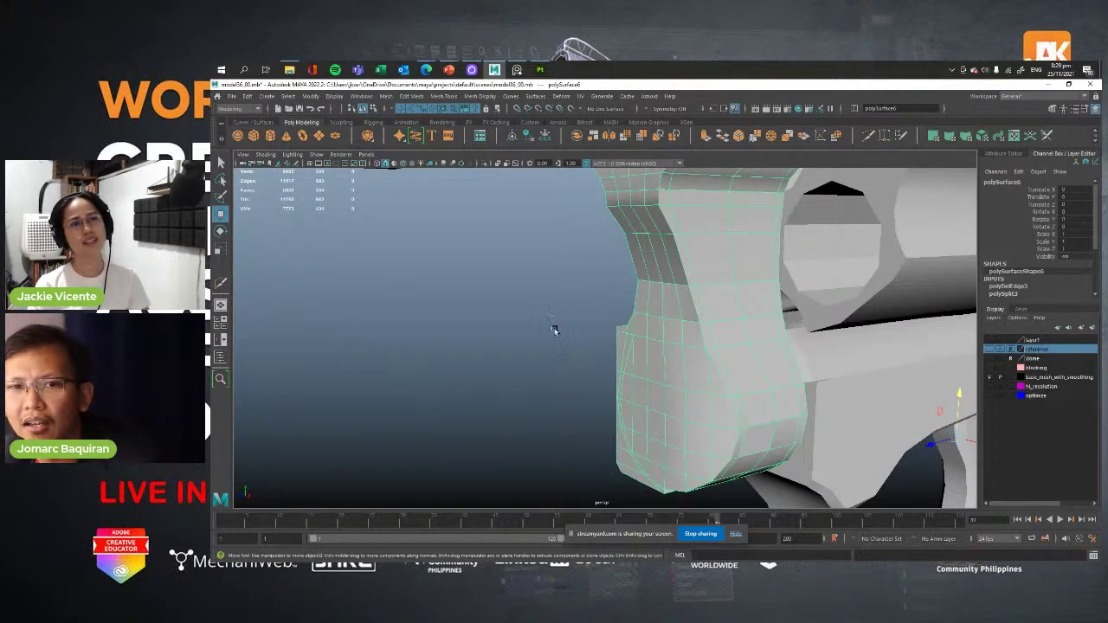
# - Create a polygon cube and move it into the empty space in front of the revolver
pyautogui.scroll(-3, 554, 332)
pyautogui.keyDown('shift'); pyautogui.moveTo(540, 338); pyautogui.dragTo(502, 302, button='right'); pyautogui.keyUp('shift')
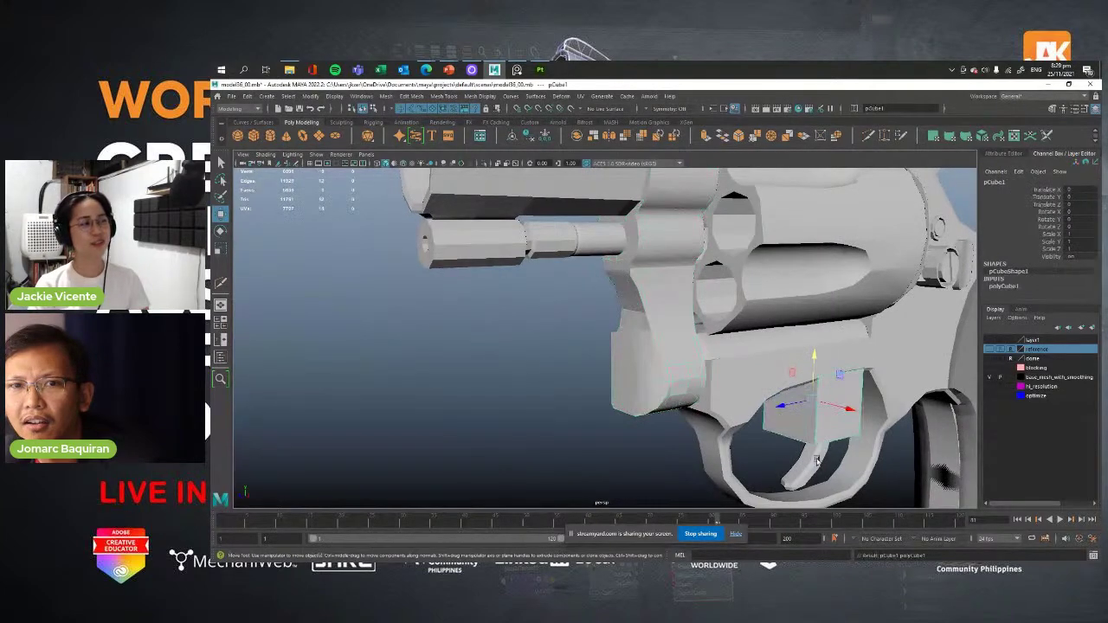
pyautogui.moveTo(782, 406); pyautogui.dragTo(375, 487)
pyautogui.keyDown('alt'); pyautogui.moveTo(485, 433); pyautogui.dragTo(589, 289, button='middle'); pyautogui.keyUp('alt')
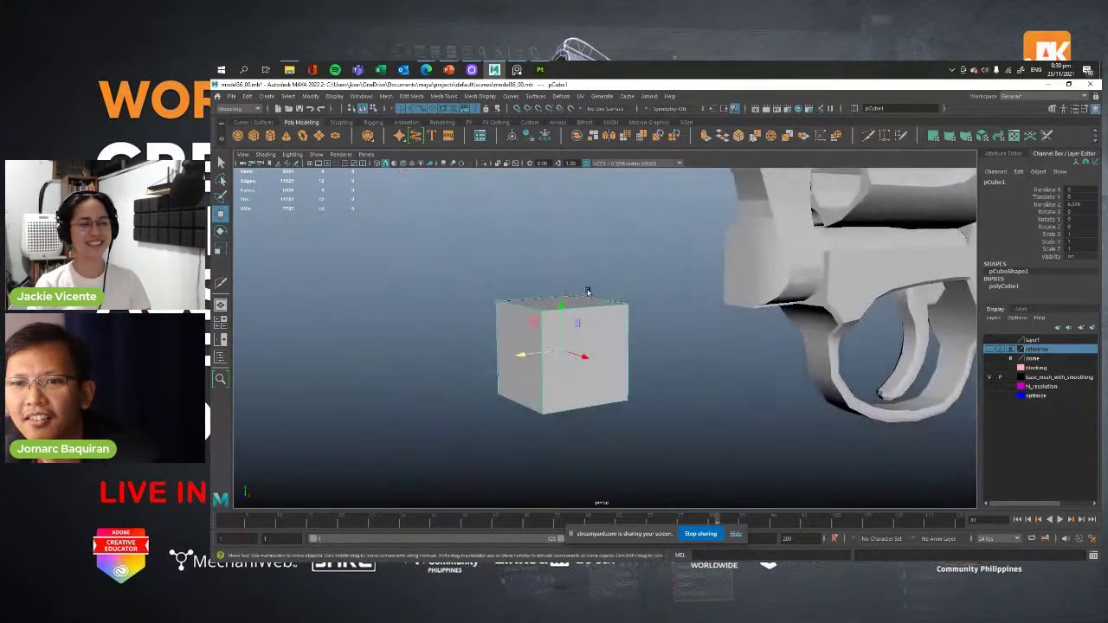
pyautogui.keyDown('alt'); pyautogui.moveTo(632, 333); pyautogui.dragTo(561, 335); pyautogui.keyUp('alt')
# - Select edges across the middle of the cube, look through the merge and collapse edge commands, and delete the cube
pyautogui.moveTo(521, 294); pyautogui.dragTo(520, 269, button='right')
pyautogui.moveTo(466, 257); pyautogui.dragTo(469, 484)
pyautogui.keyDown('shift'); pyautogui.moveTo(507, 297); pyautogui.dragTo(507, 256, button='right'); pyautogui.keyUp('shift')
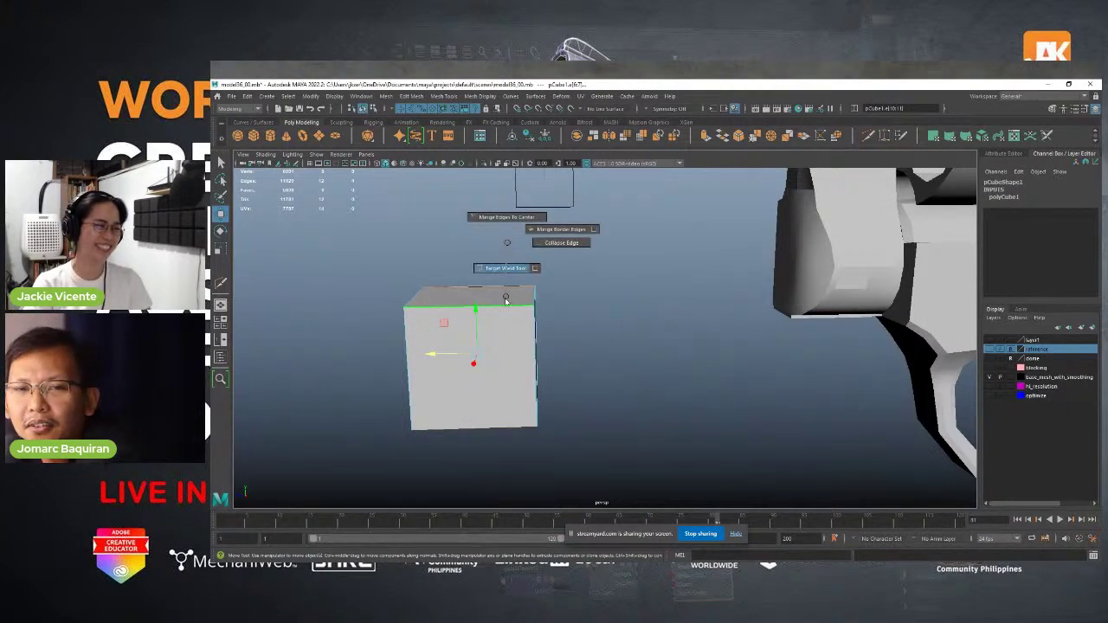
pyautogui.keyDown('shift'); pyautogui.moveTo(506, 299); pyautogui.dragTo(548, 281, button='right'); pyautogui.keyUp('shift')
pyautogui.click(457, 375)
pyautogui.press('Delete')
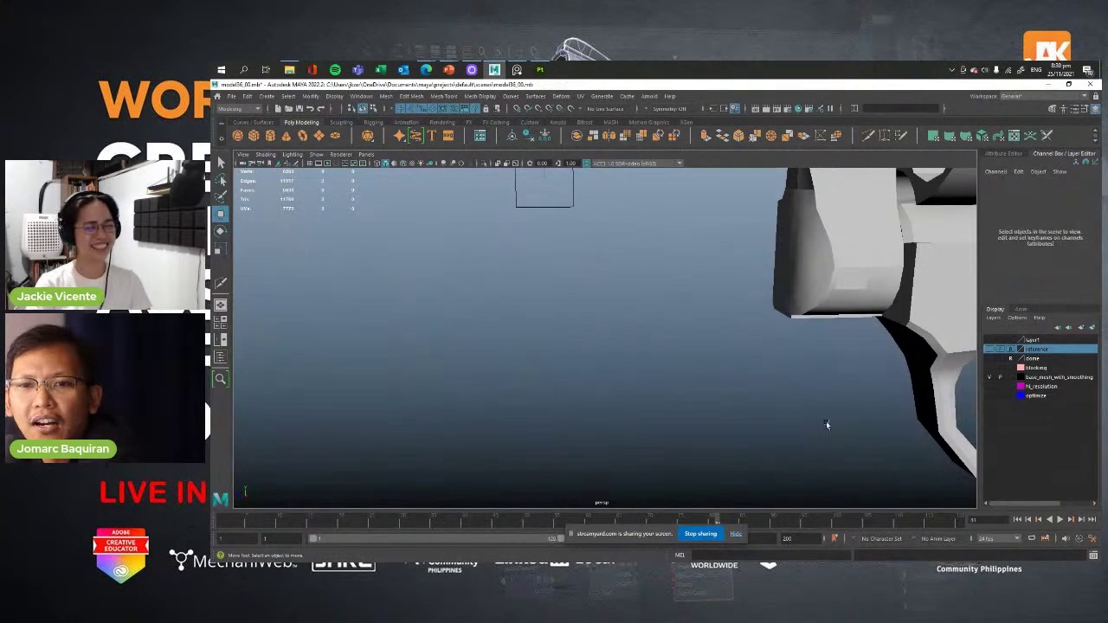
# - Preview the barrel and the ejector rod segments beneath it with smoothing
pyautogui.keyDown('alt'); pyautogui.moveTo(826, 421); pyautogui.dragTo(640, 364, button='right'); pyautogui.keyUp('alt')
pyautogui.keyDown('alt'); pyautogui.moveTo(640, 363); pyautogui.dragTo(558, 441, button='middle'); pyautogui.keyUp('alt')
pyautogui.keyDown('alt'); pyautogui.moveTo(558, 441); pyautogui.dragTo(623, 384); pyautogui.keyUp('alt')
pyautogui.click(624, 383)
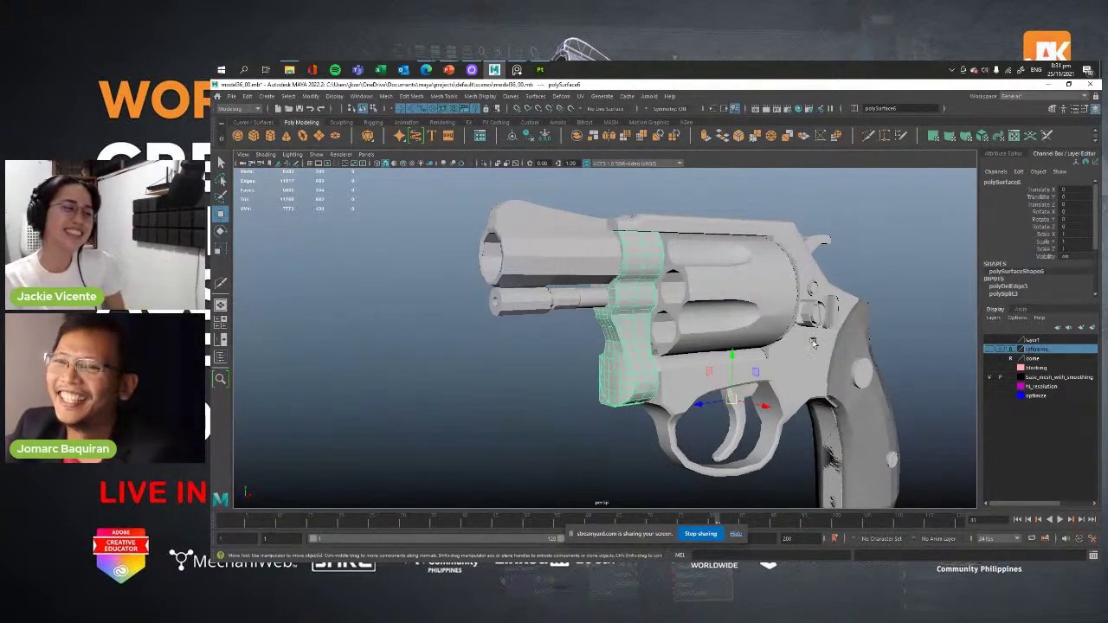
pyautogui.keyDown('alt'); pyautogui.moveTo(812, 344); pyautogui.dragTo(617, 284, button='right'); pyautogui.keyUp('alt')
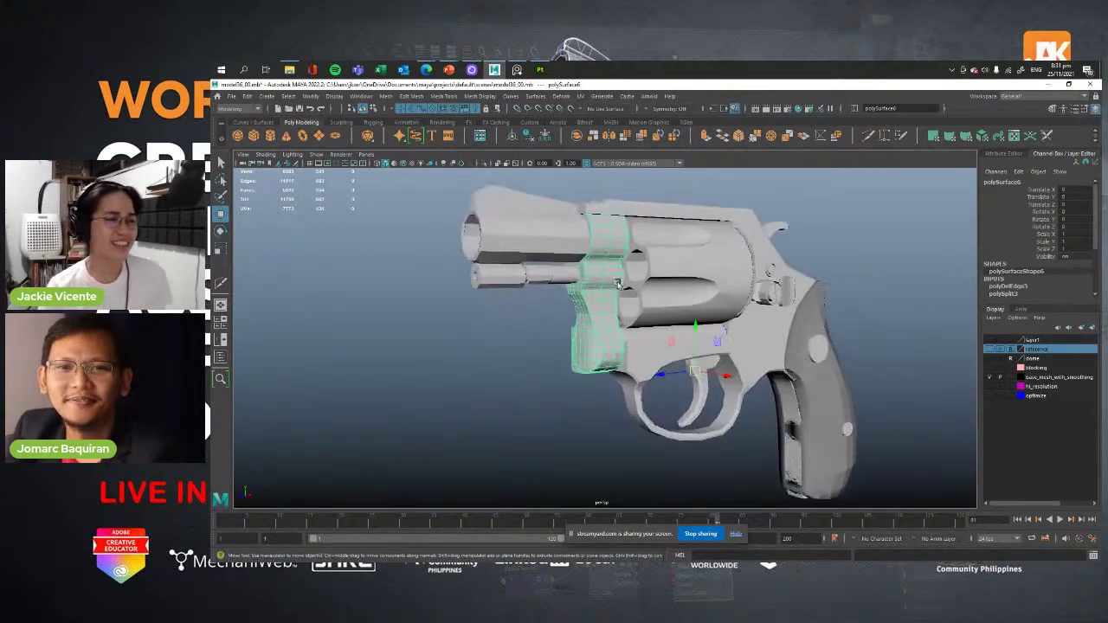
pyautogui.keyDown('alt'); pyautogui.moveTo(617, 284); pyautogui.dragTo(554, 299); pyautogui.keyUp('alt')
pyautogui.click(533, 275)
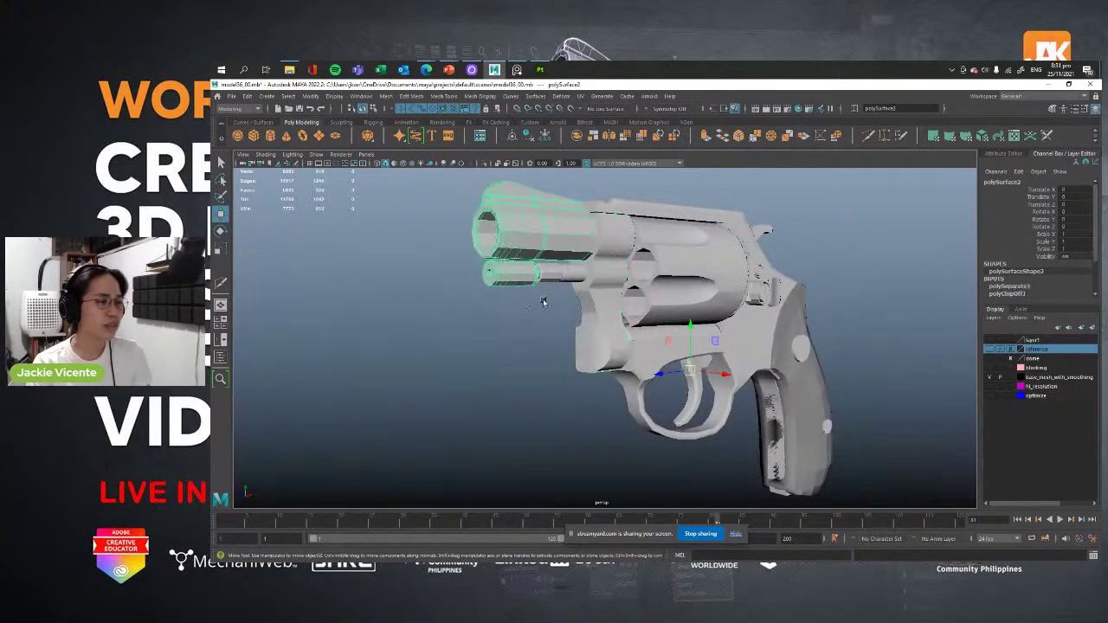
pyautogui.scroll(6, 536, 329)
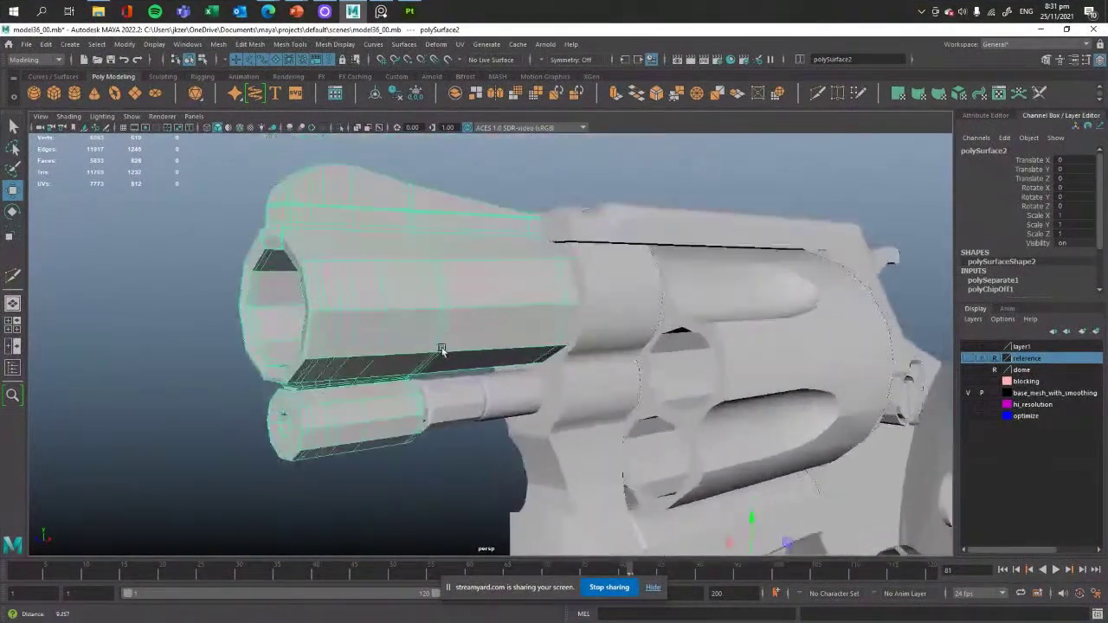
pyautogui.press('3')
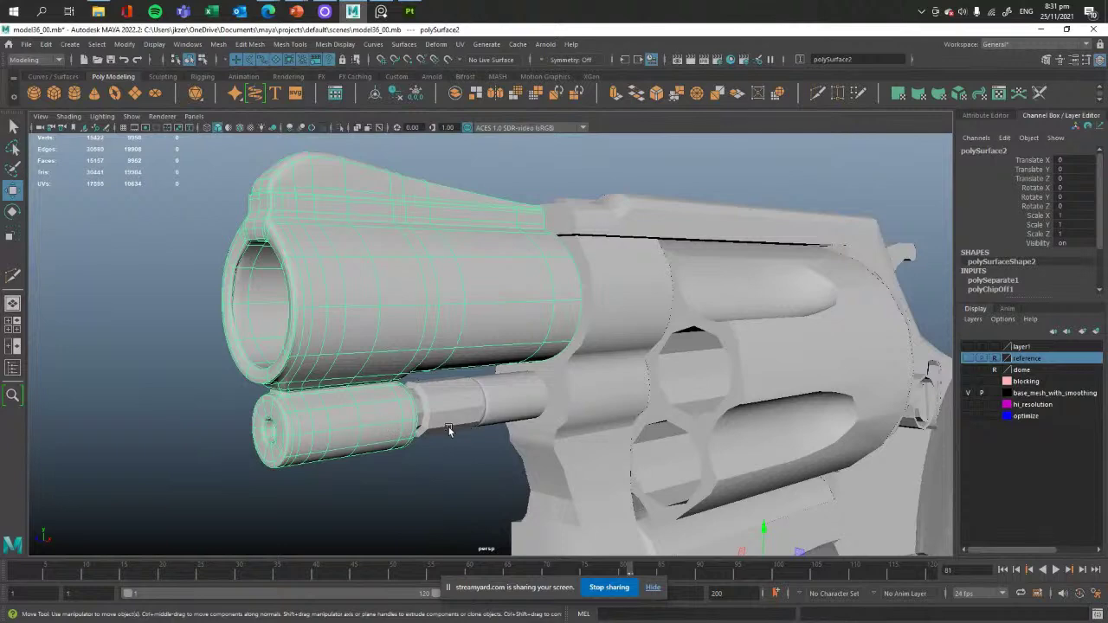
pyautogui.click(449, 427)
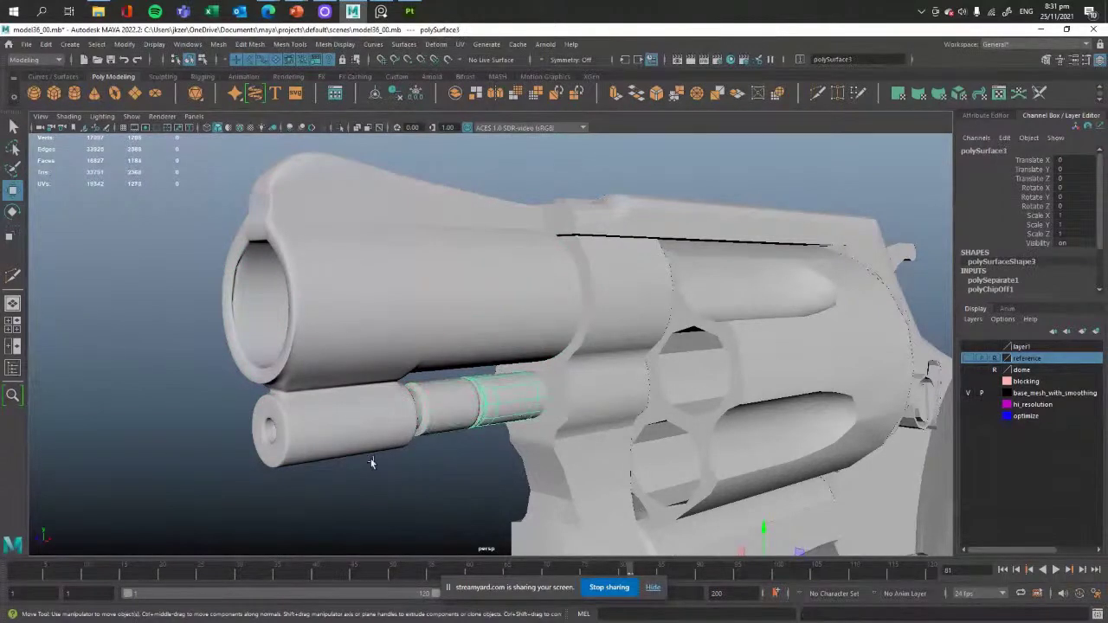
# - Return the barrel to unsmoothed display and switch it to face selection
pyautogui.keyDown('alt'); pyautogui.moveTo(370, 463); pyautogui.dragTo(491, 293); pyautogui.keyUp('alt')
pyautogui.click(496, 468)
pyautogui.moveTo(491, 293); pyautogui.dragTo(492, 326, button='right')
pyautogui.keyDown('alt'); pyautogui.moveTo(502, 437); pyautogui.dragTo(529, 381); pyautogui.keyUp('alt')
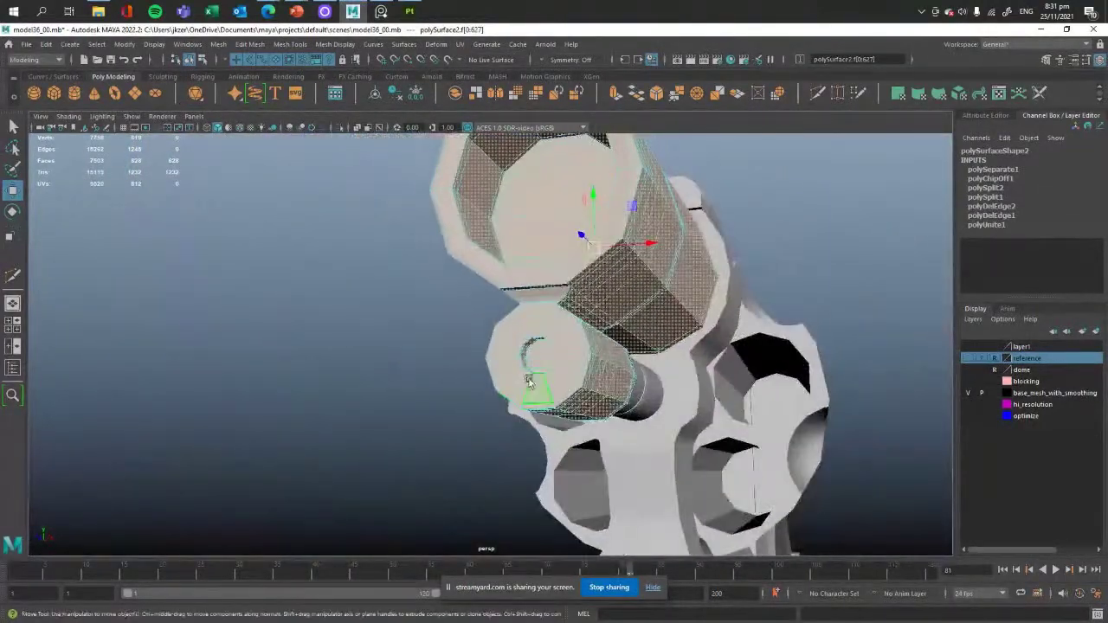
# - Extrude the faces closing the small round hole in the front of the ejector rod housing and delete those cap faces
pyautogui.click(529, 382)
pyautogui.press('f')
pyautogui.keyDown('alt'); pyautogui.moveTo(473, 341); pyautogui.dragTo(470, 293); pyautogui.keyUp('alt')
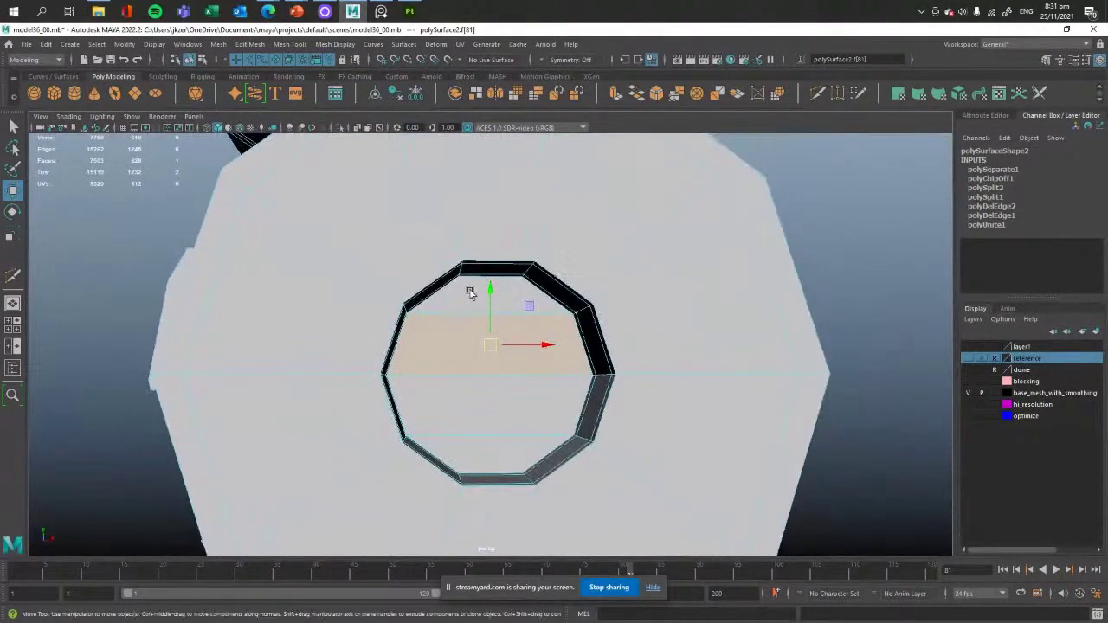
pyautogui.keyDown('shift'); pyautogui.click(470, 293); pyautogui.keyUp('shift')
pyautogui.keyDown('shift'); pyautogui.click(470, 389); pyautogui.keyUp('shift')
pyautogui.keyDown('shift'); pyautogui.rightClick(534, 370); pyautogui.keyUp('shift')
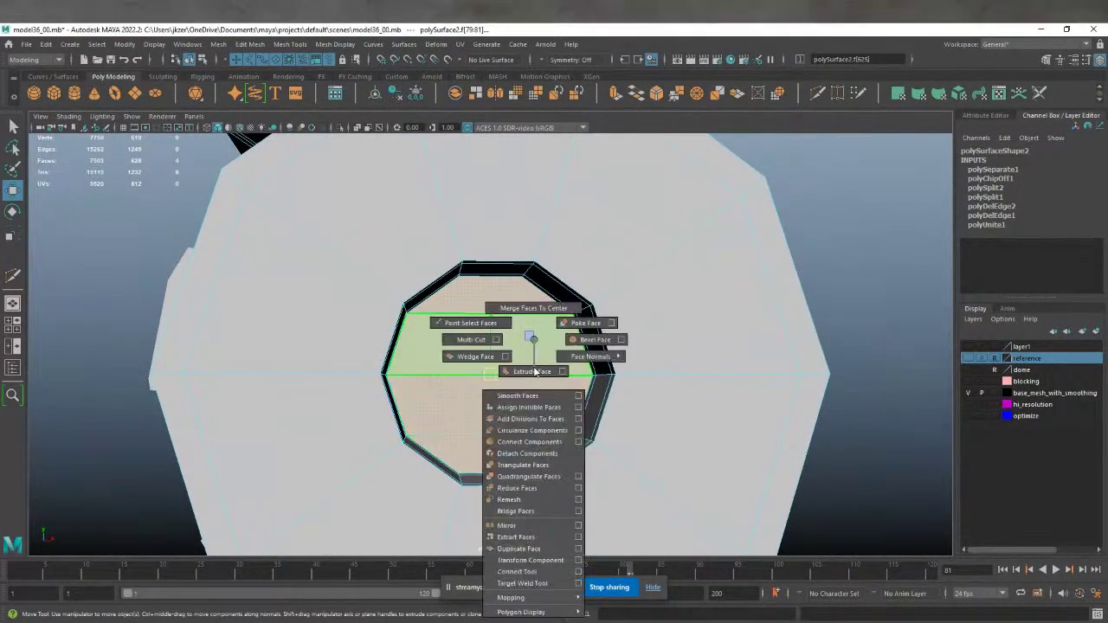
pyautogui.click(534, 370)
pyautogui.press('Delete')
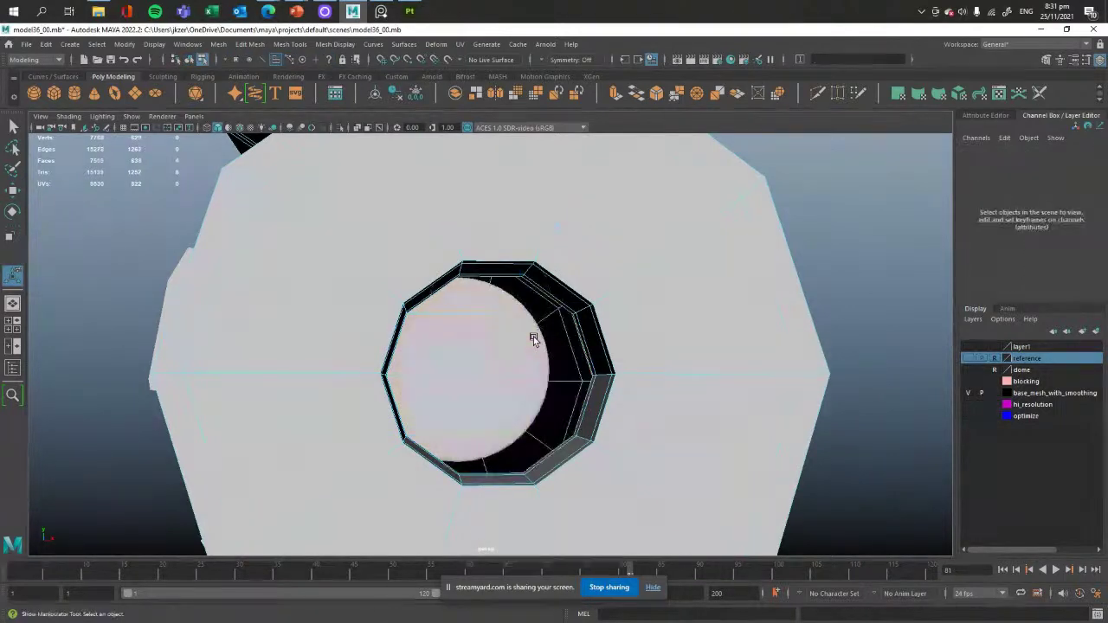
# - Extrude the open border edge loop inside the small hole and merge its vertices to the center
pyautogui.doubleClick(490, 279)
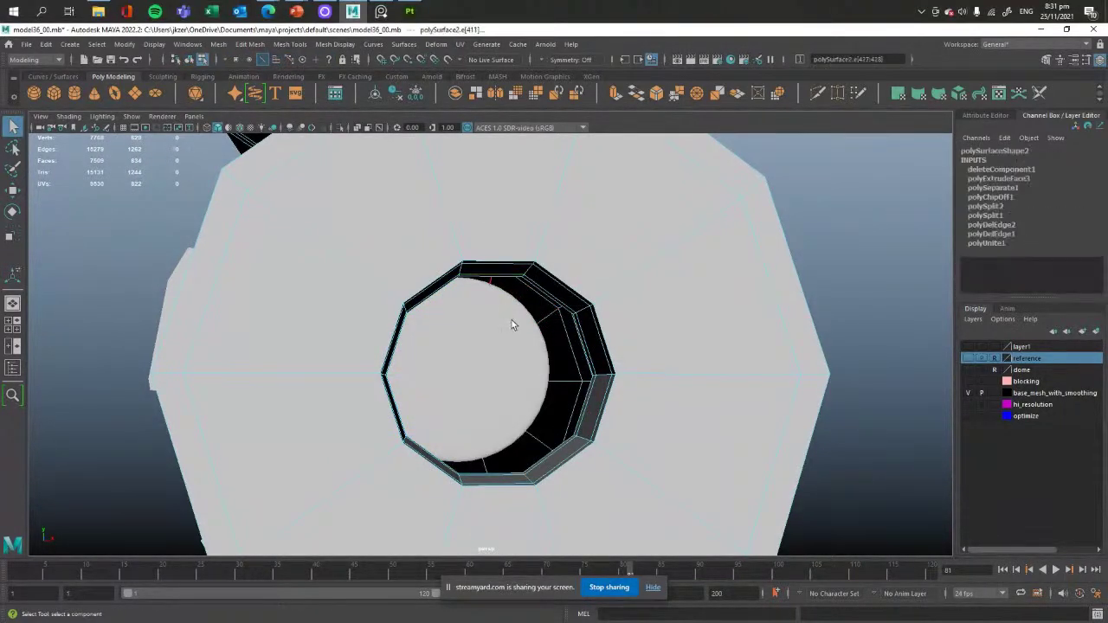
pyautogui.keyDown('alt'); pyautogui.moveTo(514, 321); pyautogui.dragTo(490, 278); pyautogui.keyUp('alt')
pyautogui.keyDown('shift'); pyautogui.rightClick(490, 277); pyautogui.keyUp('shift')
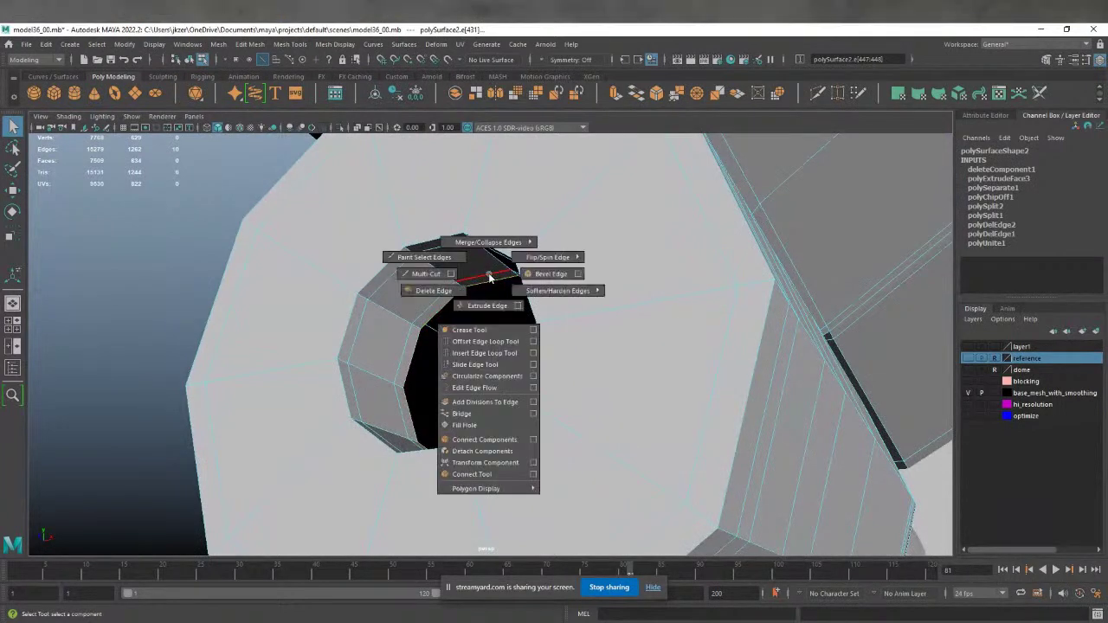
pyautogui.click(493, 307)
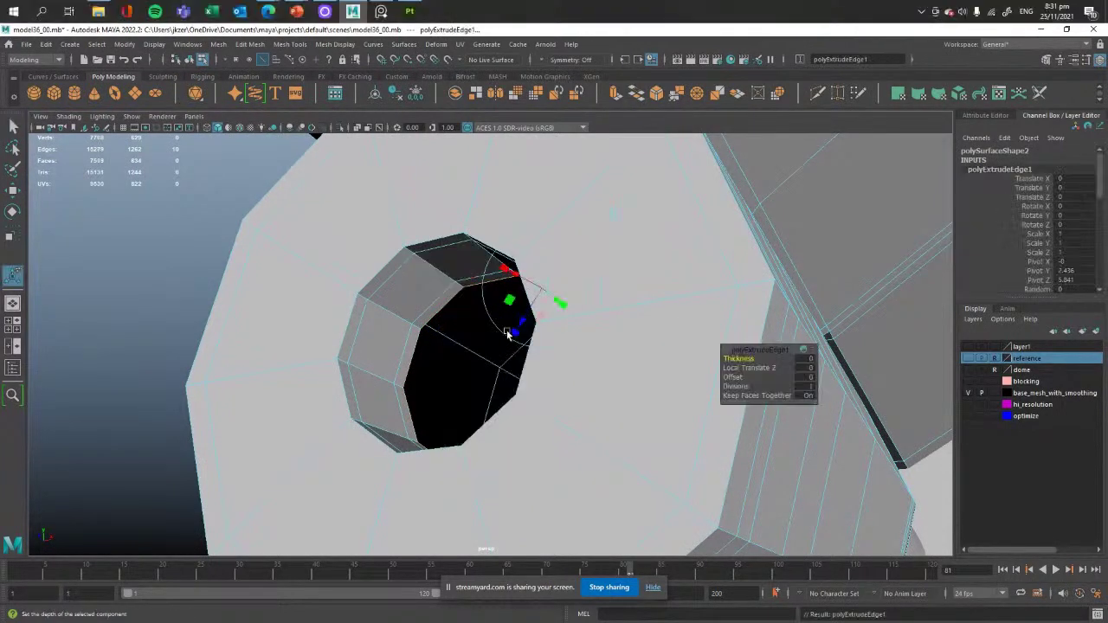
pyautogui.moveTo(504, 364); pyautogui.dragTo(519, 377)
pyautogui.keyDown('shift'); pyautogui.moveTo(458, 312); pyautogui.dragTo(459, 200, button='right'); pyautogui.keyUp('shift')
pyautogui.keyDown('alt'); pyautogui.moveTo(524, 431); pyautogui.dragTo(475, 357); pyautogui.keyUp('alt')
pyautogui.keyDown('alt'); pyautogui.moveTo(475, 357); pyautogui.dragTo(514, 395, button='right'); pyautogui.keyUp('alt')
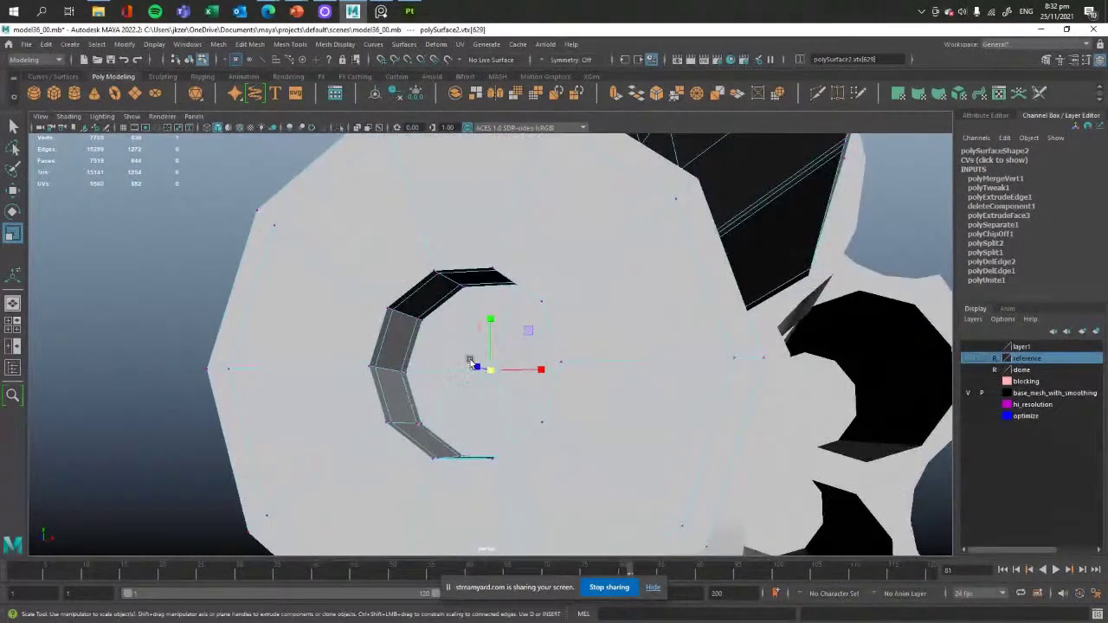
# - Return the barrel mesh to object selection and examine the merged cap inside the ejector rod housing's small hole
pyautogui.press('w')
pyautogui.keyDown('alt'); pyautogui.moveTo(453, 329); pyautogui.dragTo(483, 366); pyautogui.keyUp('alt')
pyautogui.moveTo(476, 350); pyautogui.dragTo(520, 288, button='right')
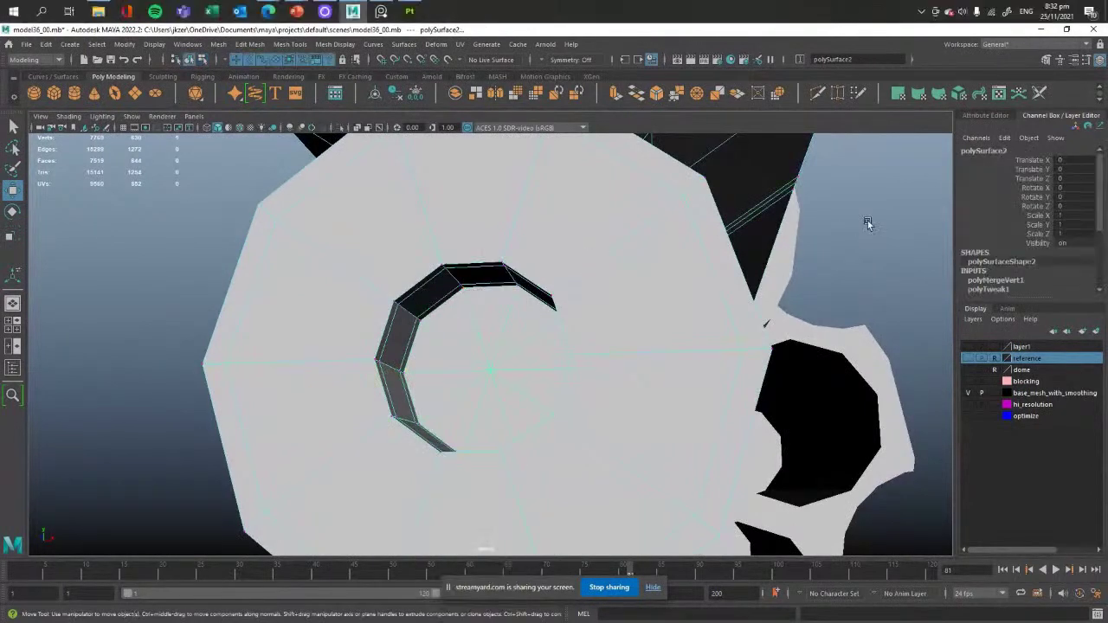
pyautogui.click(869, 224)
pyautogui.click(484, 371)
pyautogui.keyDown('alt'); pyautogui.moveTo(485, 371); pyautogui.dragTo(499, 351); pyautogui.keyUp('alt')
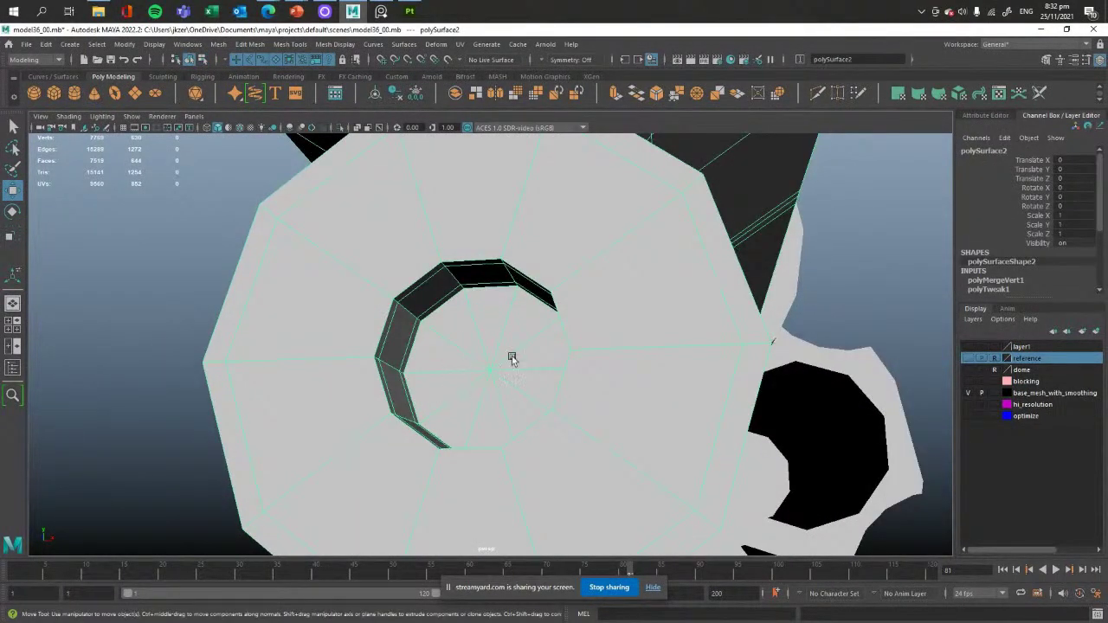
# - Undo the center merge, the border edge extrusion and the cap face deletion in the ejector rod housing's small hole
pyautogui.hotkey('ctrl', 'z')
pyautogui.hotkey('ctrl', 'z')
pyautogui.hotkey('ctrl', 'z')
pyautogui.hotkey('ctrl', 'z')
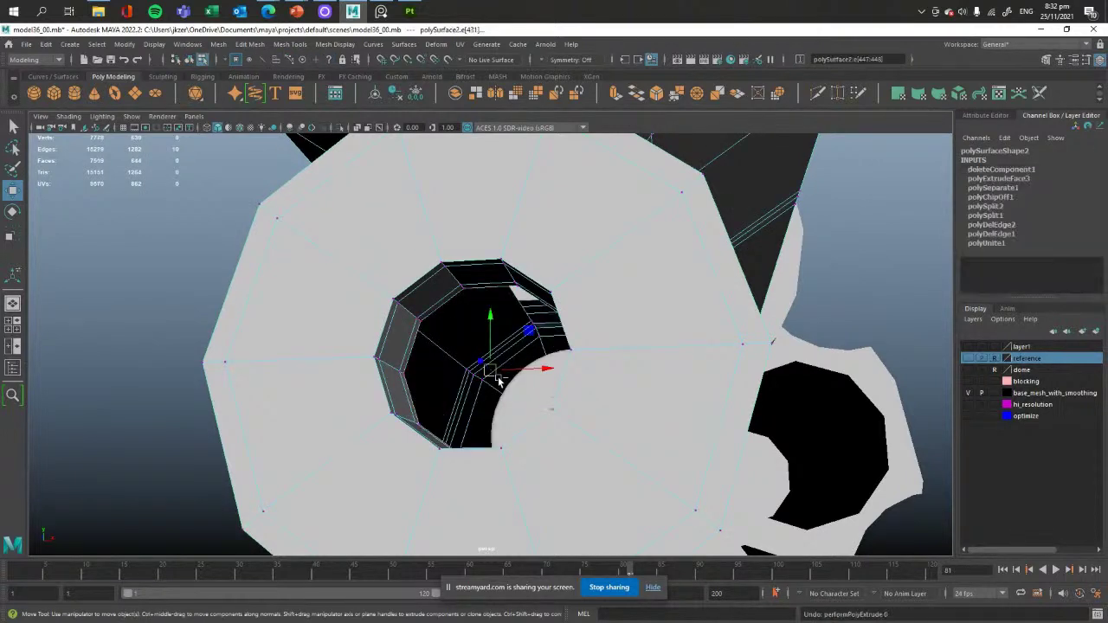
pyautogui.hotkey('ctrl', 'z')
pyautogui.hotkey('ctrl', 'z')
pyautogui.hotkey('ctrl', 'z')
pyautogui.hotkey('ctrl', 'z')
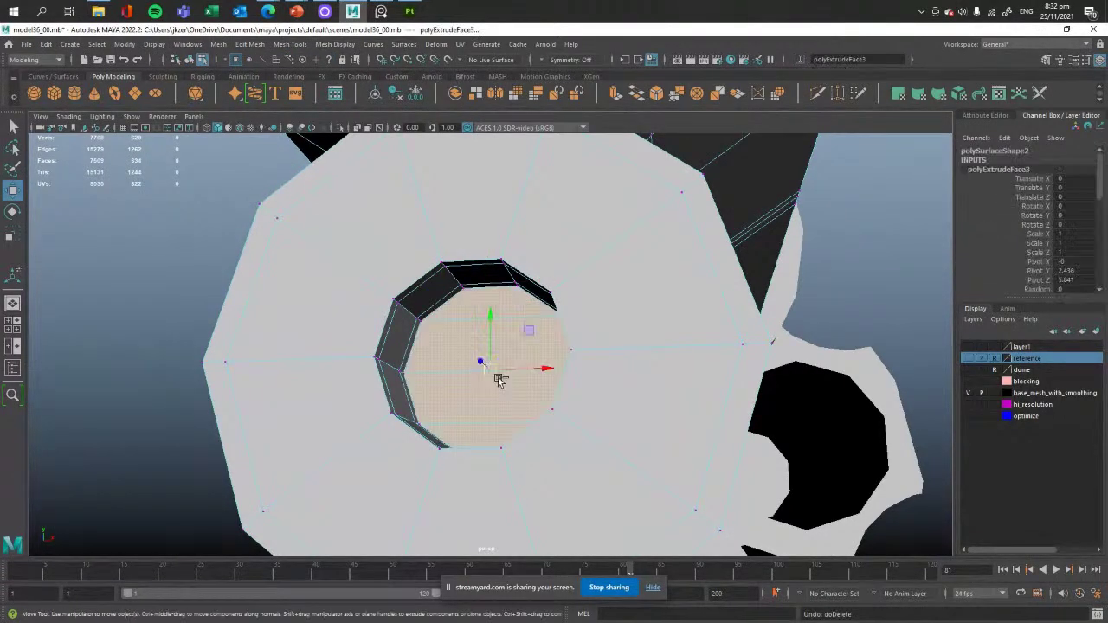
# - Reselect the barrel mesh as an object and examine the edges around the hole in the ejector rod housing's front
pyautogui.keyDown('alt'); pyautogui.moveTo(579, 395); pyautogui.dragTo(584, 432); pyautogui.keyUp('alt')
pyautogui.click(312, 404)
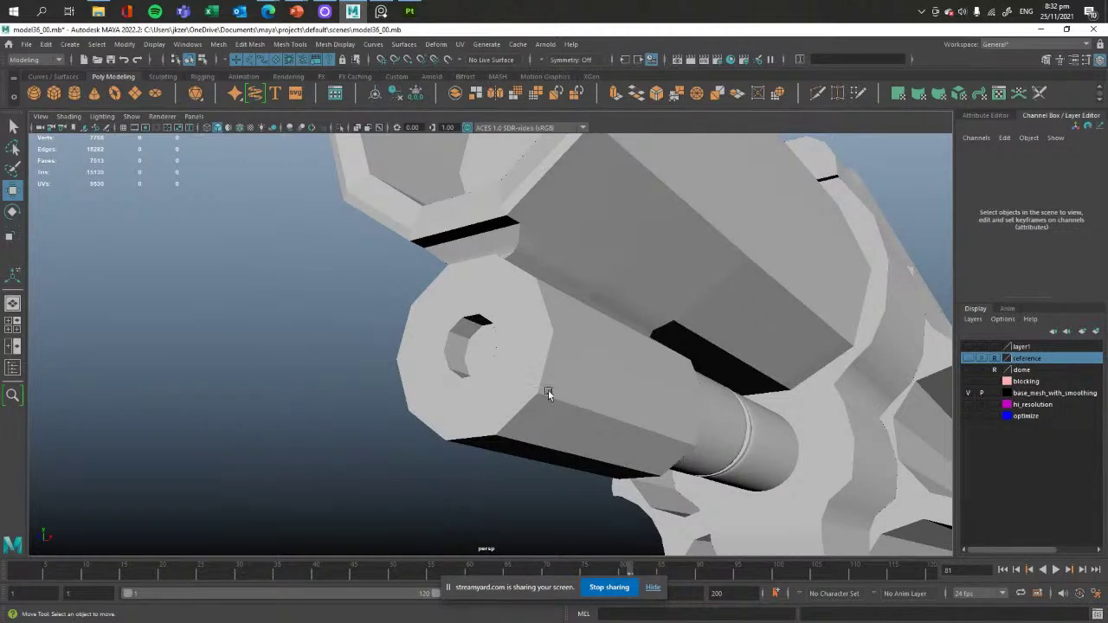
pyautogui.scroll(3, 472, 329)
pyautogui.click(468, 324)
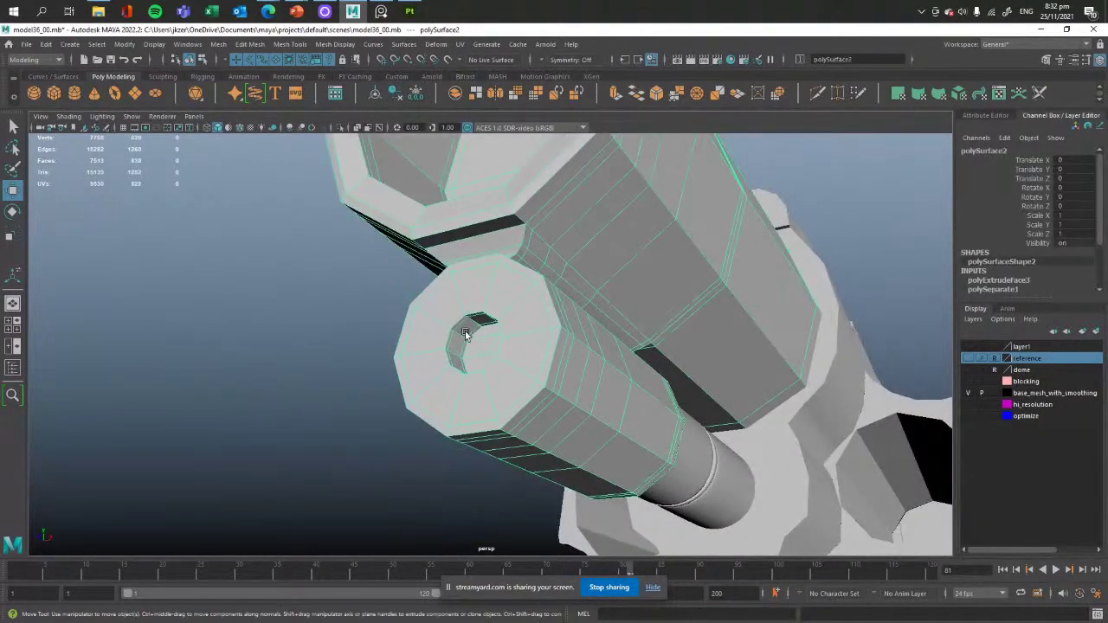
pyautogui.scroll(3, 458, 338)
pyautogui.keyDown('alt'); pyautogui.moveTo(457, 340); pyautogui.dragTo(468, 337); pyautogui.keyUp('alt')
pyautogui.keyDown('alt'); pyautogui.moveTo(467, 337); pyautogui.dragTo(539, 423, button='right'); pyautogui.keyUp('alt')
pyautogui.keyDown('alt'); pyautogui.moveTo(481, 336); pyautogui.dragTo(512, 354); pyautogui.keyUp('alt')
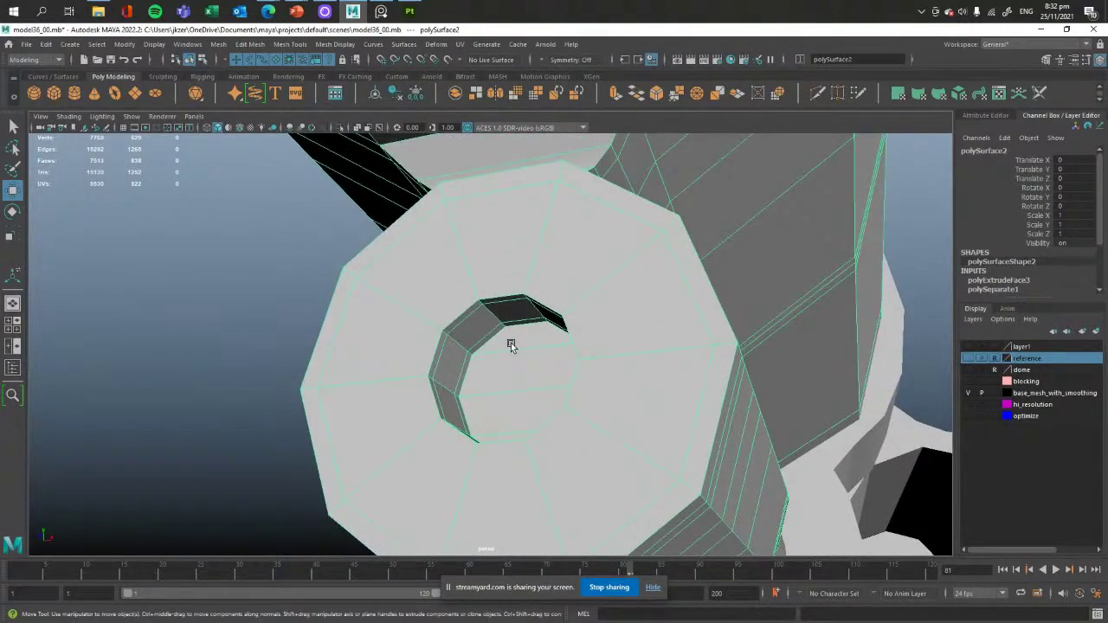
# - Switch the barrel mesh to face selection and select the four cap faces inside the housing's small hole
pyautogui.moveTo(502, 277); pyautogui.dragTo(502, 309, button='right')
pyautogui.click(494, 234)
pyautogui.moveTo(490, 251)
pyautogui.mouseDown()
pyautogui.moveTo(440, 267)
pyautogui.moveTo(386, 375)
pyautogui.moveTo(638, 340)
pyautogui.moveTo(608, 289)
pyautogui.moveTo(435, 445)
pyautogui.moveTo(561, 259)
pyautogui.mouseUp()
pyautogui.click(525, 336)
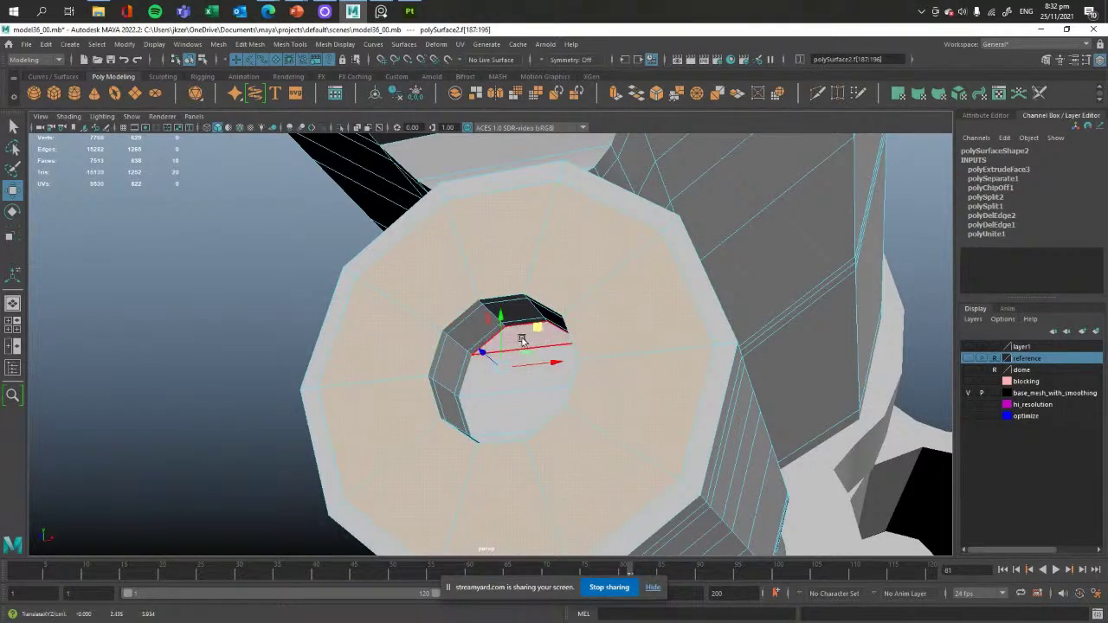
pyautogui.moveTo(512, 436); pyautogui.dragTo(504, 347)
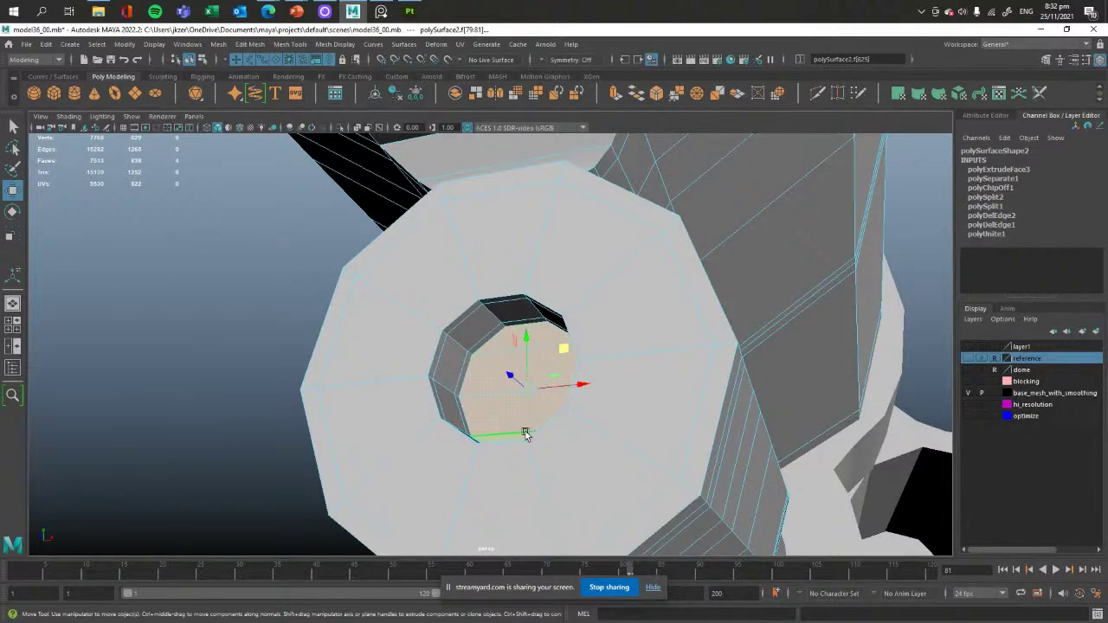
# - Examine the depth of the housing's small hole and pick its cap faces individually to check their layout
pyautogui.moveTo(563, 450)
pyautogui.keyDown('alt'); pyautogui.mouseDown()
pyautogui.moveTo(606, 421)
pyautogui.moveTo(582, 447)
pyautogui.mouseUp(); pyautogui.keyUp('alt')
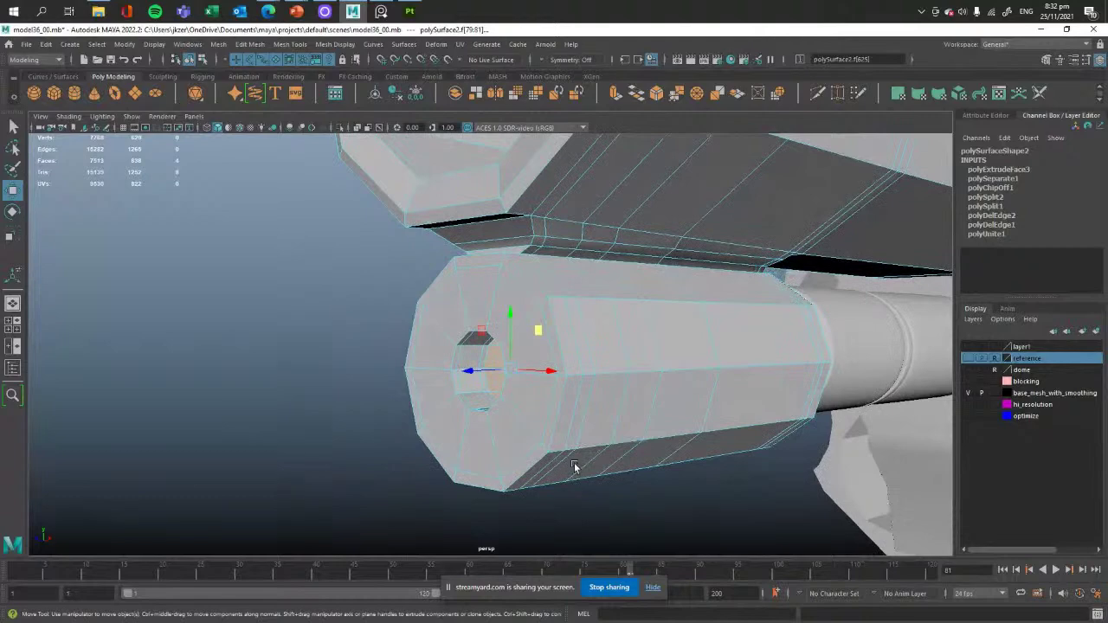
pyautogui.keyDown('alt'); pyautogui.moveTo(600, 463); pyautogui.dragTo(580, 454, button='right'); pyautogui.keyUp('alt')
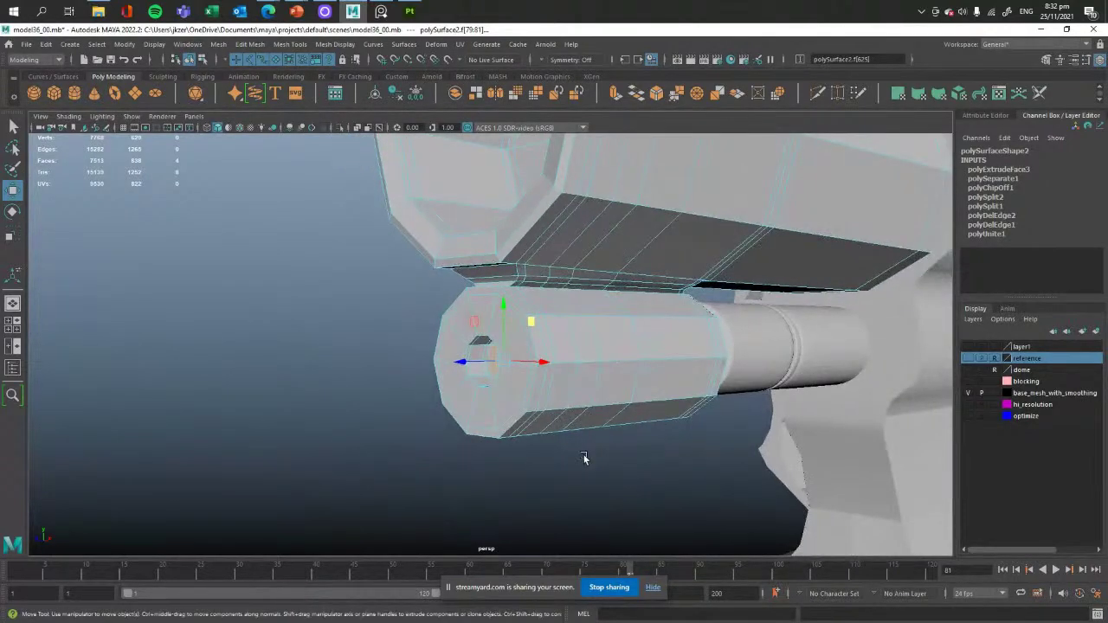
pyautogui.keyDown('alt'); pyautogui.moveTo(517, 470); pyautogui.dragTo(498, 346); pyautogui.keyUp('alt')
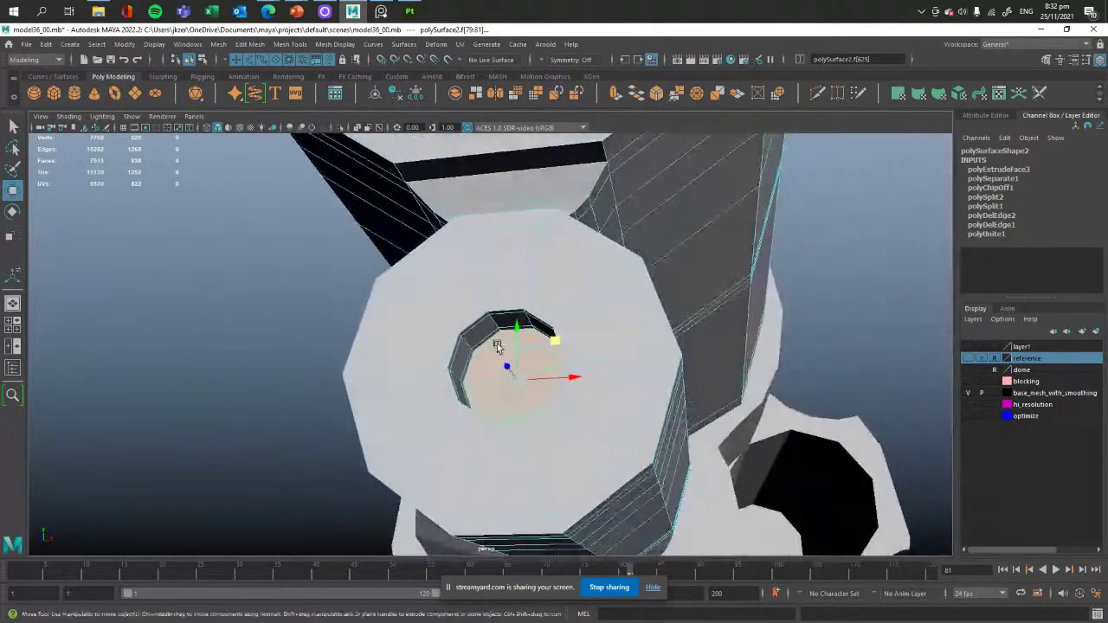
pyautogui.click(497, 346)
pyautogui.keyDown('alt'); pyautogui.moveTo(522, 391); pyautogui.dragTo(497, 364); pyautogui.keyUp('alt')
pyautogui.press('capslock')
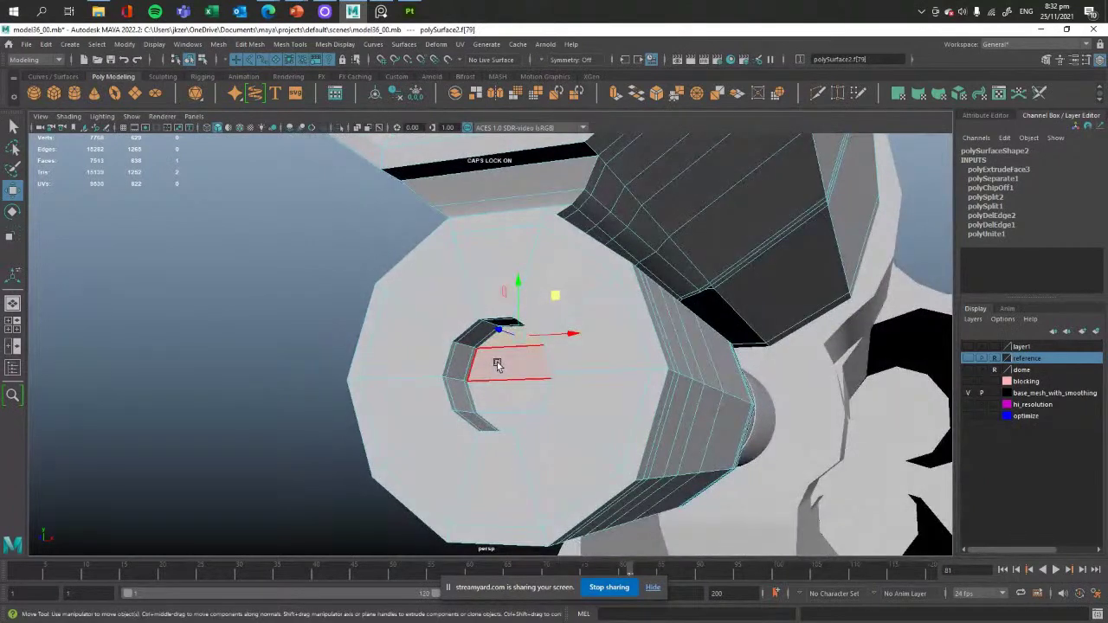
pyautogui.click(505, 405)
pyautogui.keyDown('alt'); pyautogui.moveTo(534, 396); pyautogui.dragTo(509, 343); pyautogui.keyUp('alt')
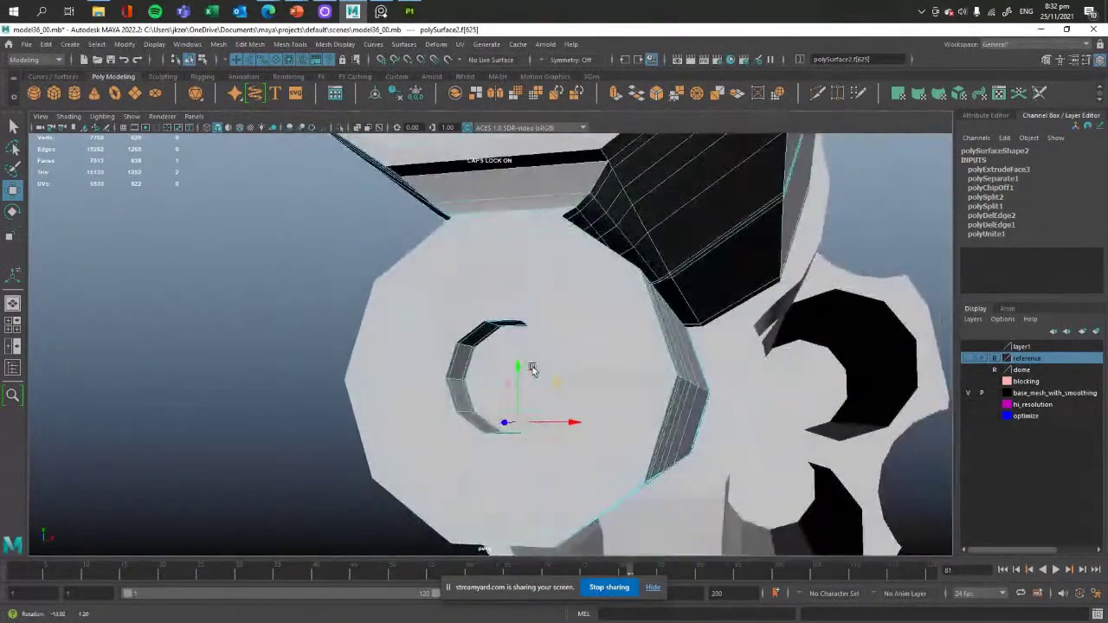
pyautogui.click(62, 93)
pyautogui.keyDown('alt'); pyautogui.moveTo(193, 113); pyautogui.dragTo(138, 103, button='right'); pyautogui.keyUp('alt')
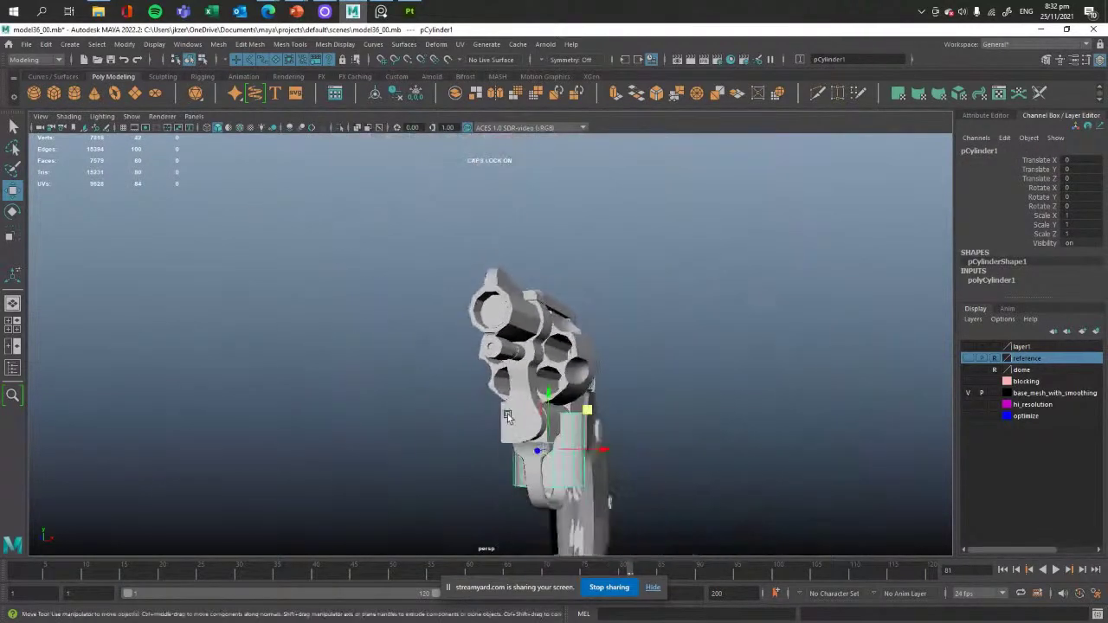
pyautogui.keyDown('alt'); pyautogui.moveTo(507, 414); pyautogui.dragTo(383, 349); pyautogui.keyUp('alt')
pyautogui.moveTo(578, 234); pyautogui.dragTo(166, 396)
pyautogui.keyDown('alt'); pyautogui.moveTo(173, 396); pyautogui.dragTo(333, 389, button='right'); pyautogui.keyUp('alt')
pyautogui.keyDown('alt'); pyautogui.moveTo(303, 380); pyautogui.dragTo(440, 423, button='middle'); pyautogui.keyUp('alt')
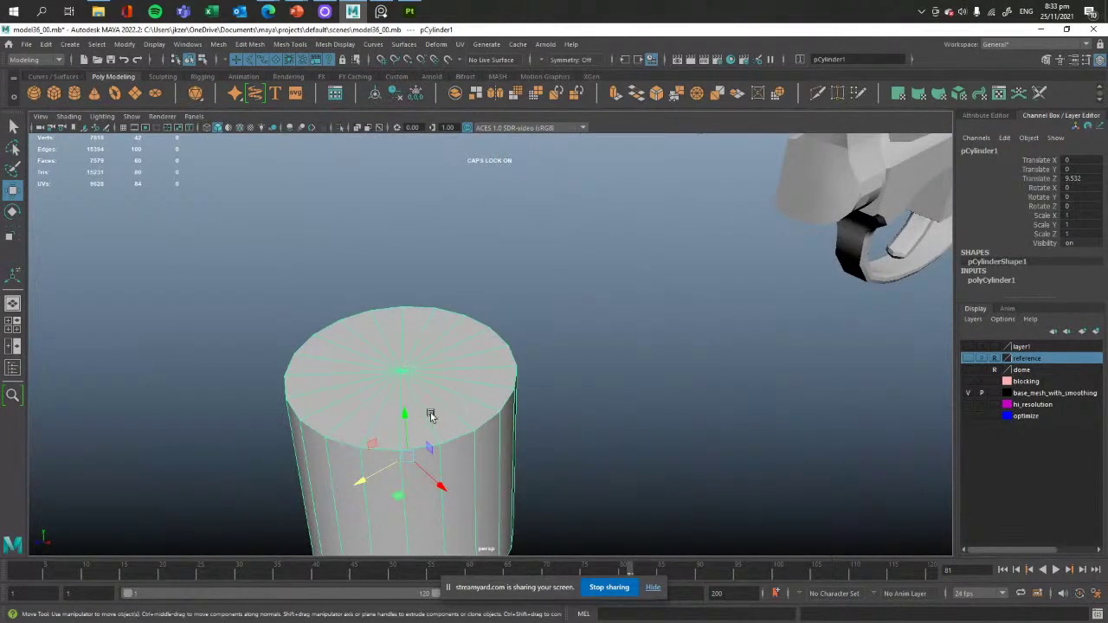
pyautogui.keyDown('alt'); pyautogui.moveTo(736, 442); pyautogui.dragTo(669, 457, button='right'); pyautogui.keyUp('alt')
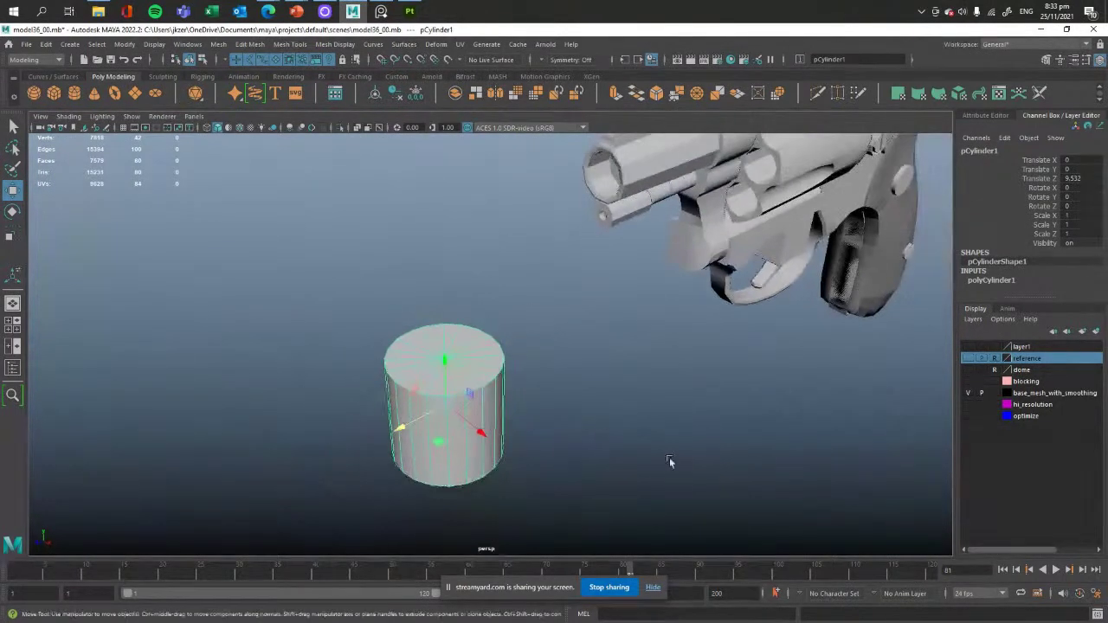
pyautogui.click(669, 459)
pyautogui.click(441, 412)
pyautogui.press('Delete')
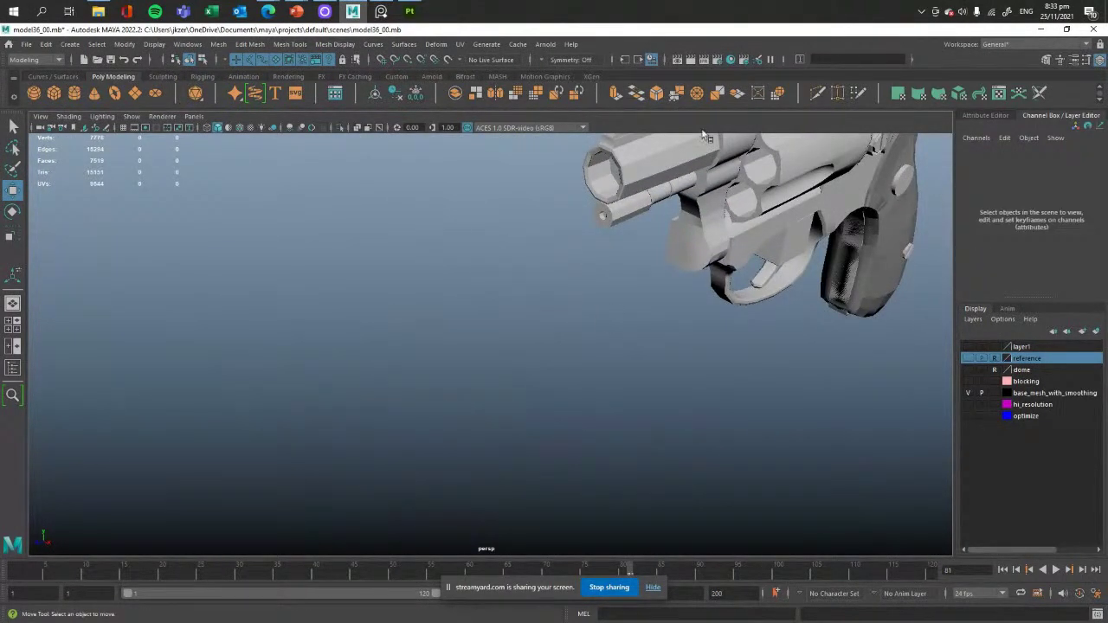
# - Hide the base_mesh_with_smoothing layer and delete the stray cube remaining in the scene
pyautogui.click(609, 212)
pyautogui.press('f')
pyautogui.keyDown('alt'); pyautogui.moveTo(448, 470); pyautogui.dragTo(555, 423, button='right'); pyautogui.keyUp('alt')
pyautogui.keyDown('alt'); pyautogui.moveTo(555, 422); pyautogui.dragTo(706, 435); pyautogui.keyUp('alt')
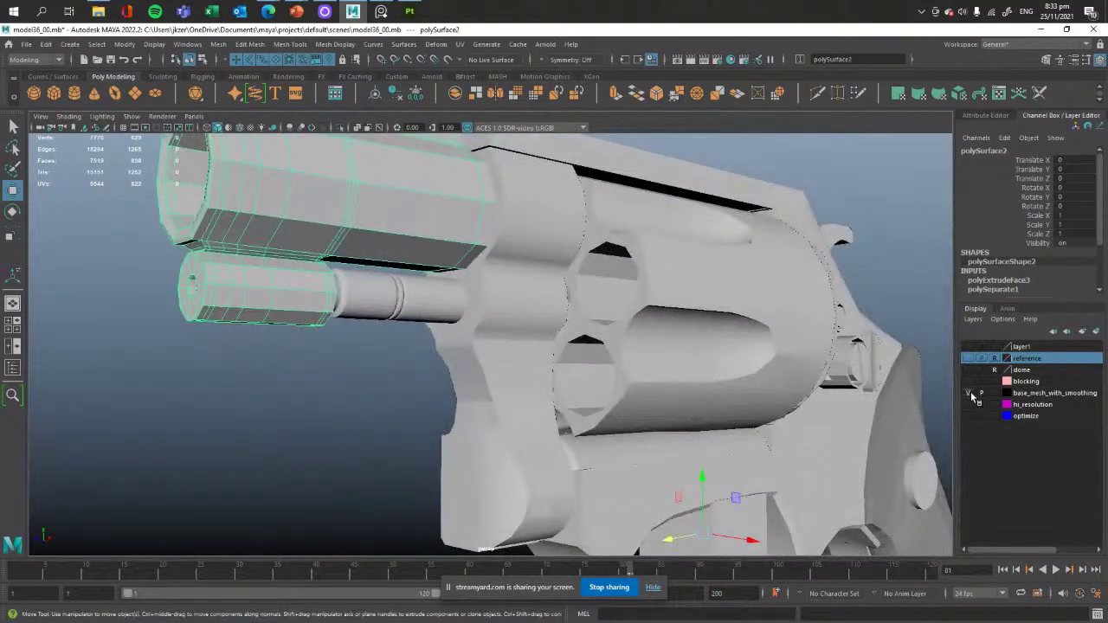
pyautogui.click(968, 393)
pyautogui.click(777, 488)
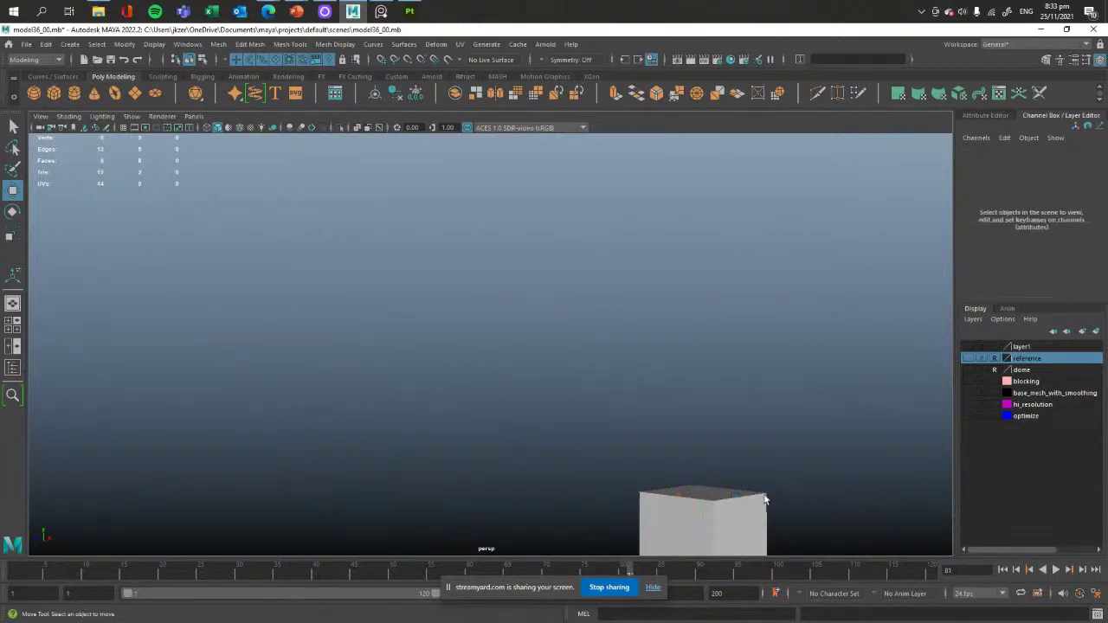
pyautogui.click(762, 497)
pyautogui.press('Delete')
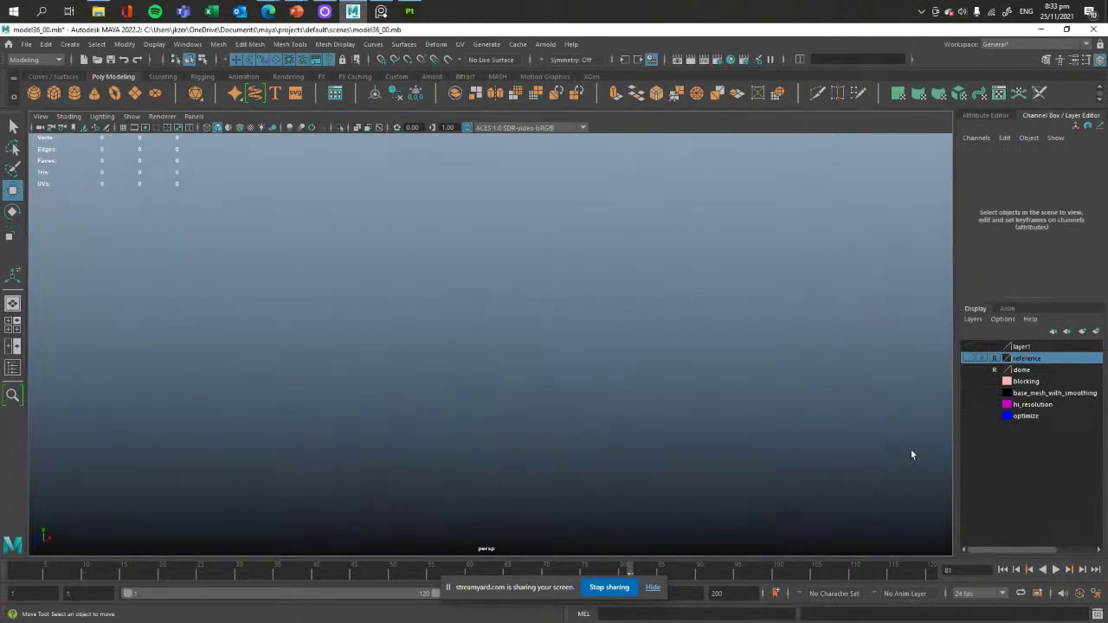
# - Show the hi_resolution layer and examine the dense revolver mesh from several sides, with and without its wireframe
pyautogui.click(968, 405)
pyautogui.click(471, 357)
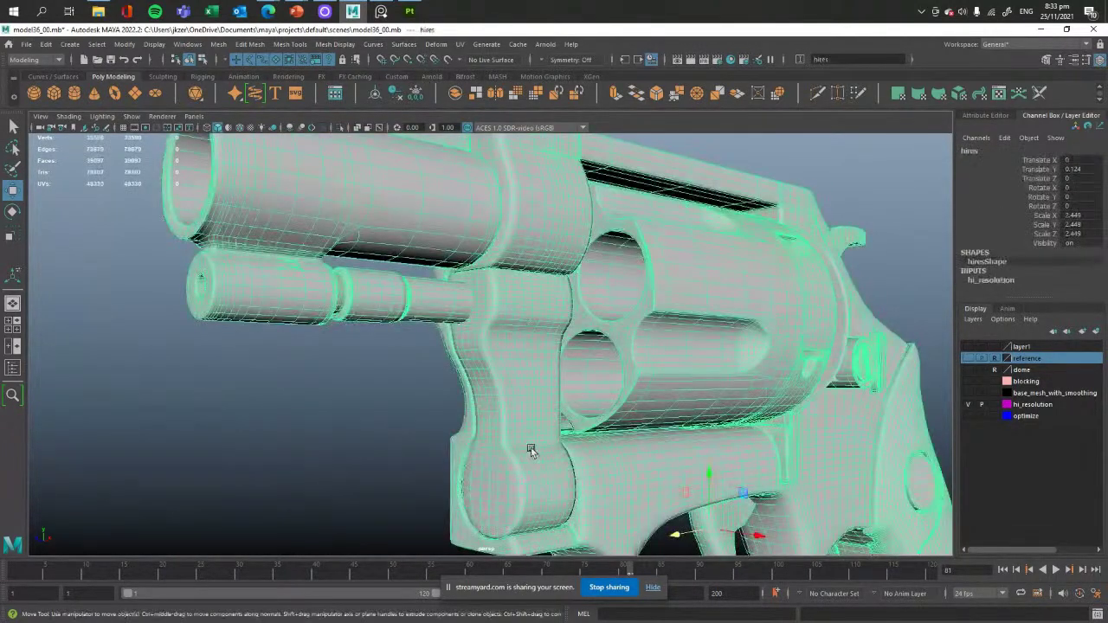
pyautogui.keyDown('alt'); pyautogui.moveTo(530, 450); pyautogui.dragTo(420, 396); pyautogui.keyUp('alt')
pyautogui.keyDown('alt'); pyautogui.moveTo(784, 454); pyautogui.dragTo(543, 332, button='middle'); pyautogui.keyUp('alt')
pyautogui.keyDown('alt'); pyautogui.moveTo(489, 411); pyautogui.dragTo(448, 401); pyautogui.keyUp('alt')
pyautogui.keyDown('alt'); pyautogui.moveTo(550, 491); pyautogui.dragTo(616, 442, button='right'); pyautogui.keyUp('alt')
pyautogui.click(562, 491)
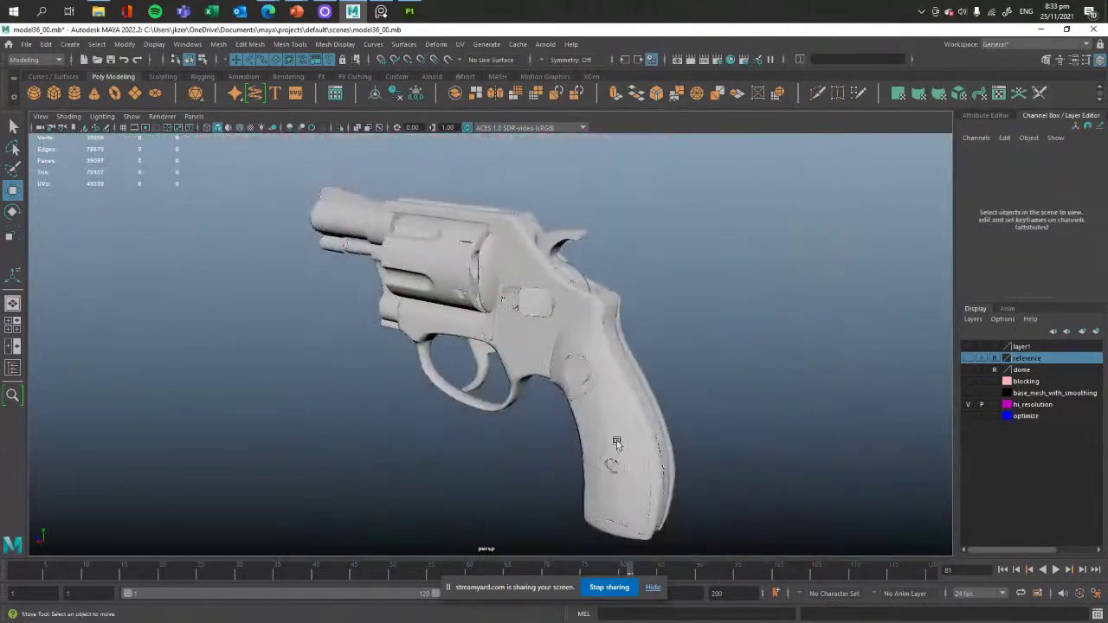
pyautogui.keyDown('alt'); pyautogui.moveTo(615, 442); pyautogui.dragTo(604, 383); pyautogui.keyUp('alt')
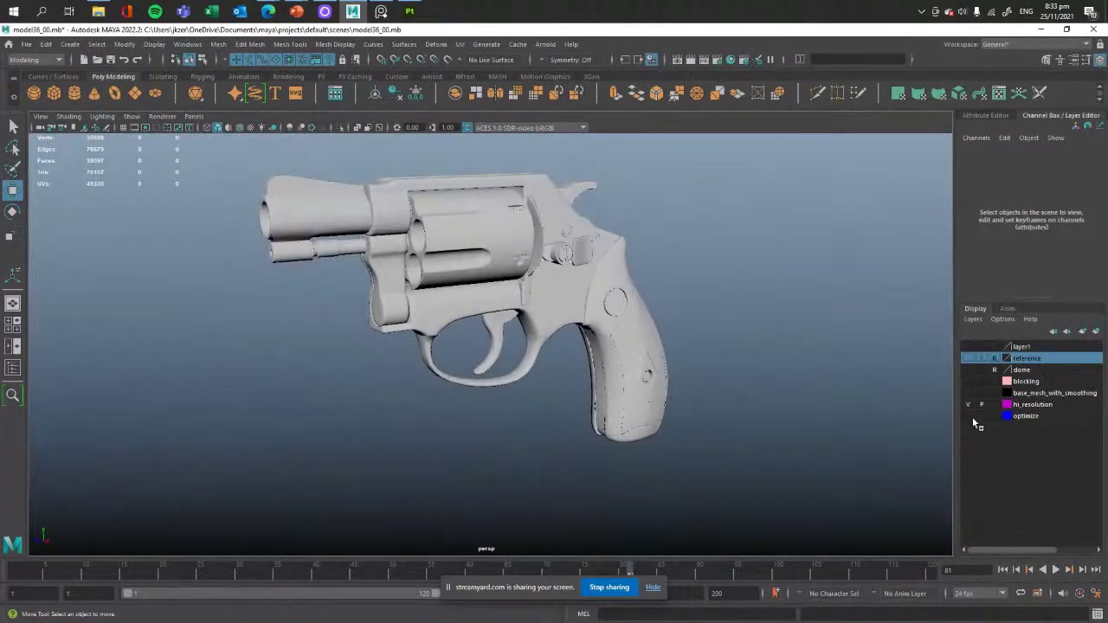
# - Show the optimize layer in place of hi_resolution and select the low-poly revolver to examine its wireframe
pyautogui.click(967, 417)
pyautogui.click(967, 404)
pyautogui.click(491, 291)
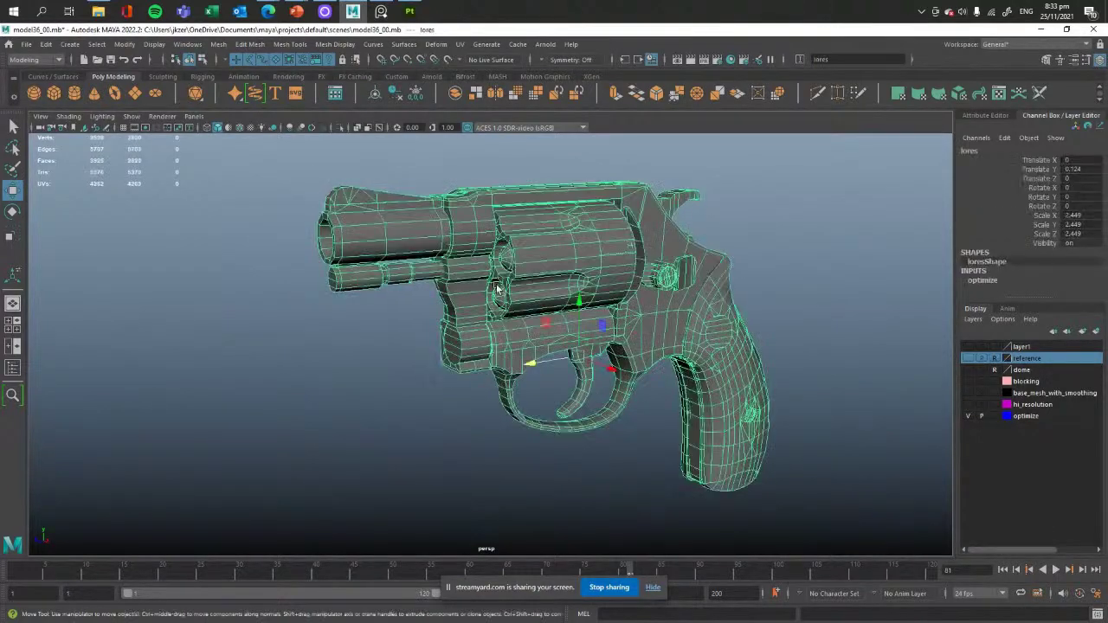
pyautogui.keyDown('alt'); pyautogui.moveTo(491, 291); pyautogui.dragTo(596, 331); pyautogui.keyUp('alt')
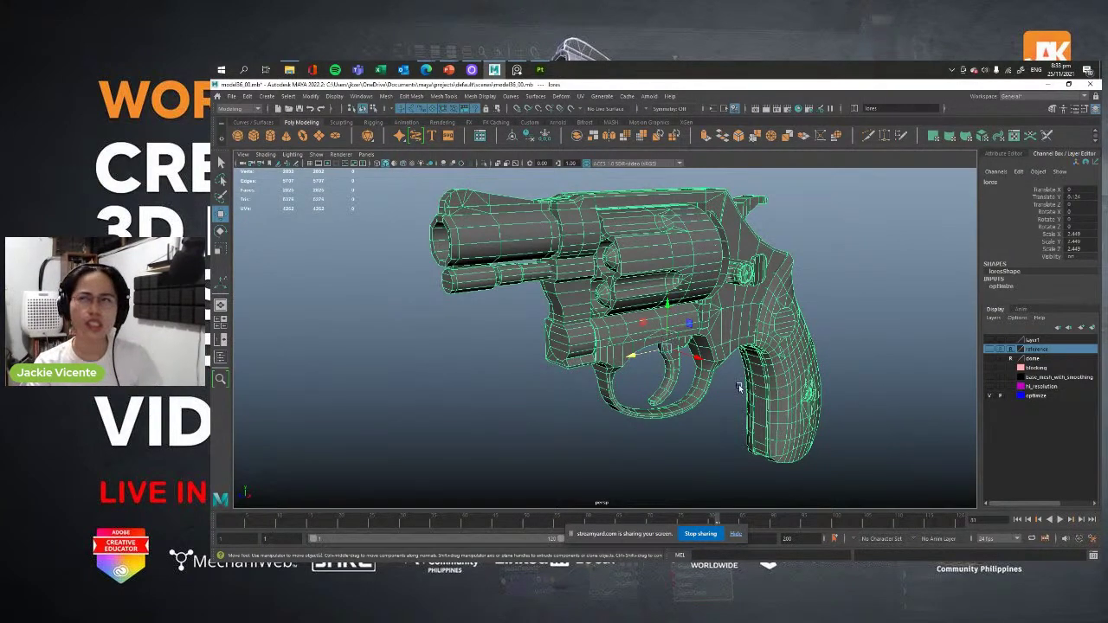
pyautogui.keyDown('alt'); pyautogui.moveTo(738, 387); pyautogui.dragTo(829, 394); pyautogui.keyUp('alt')
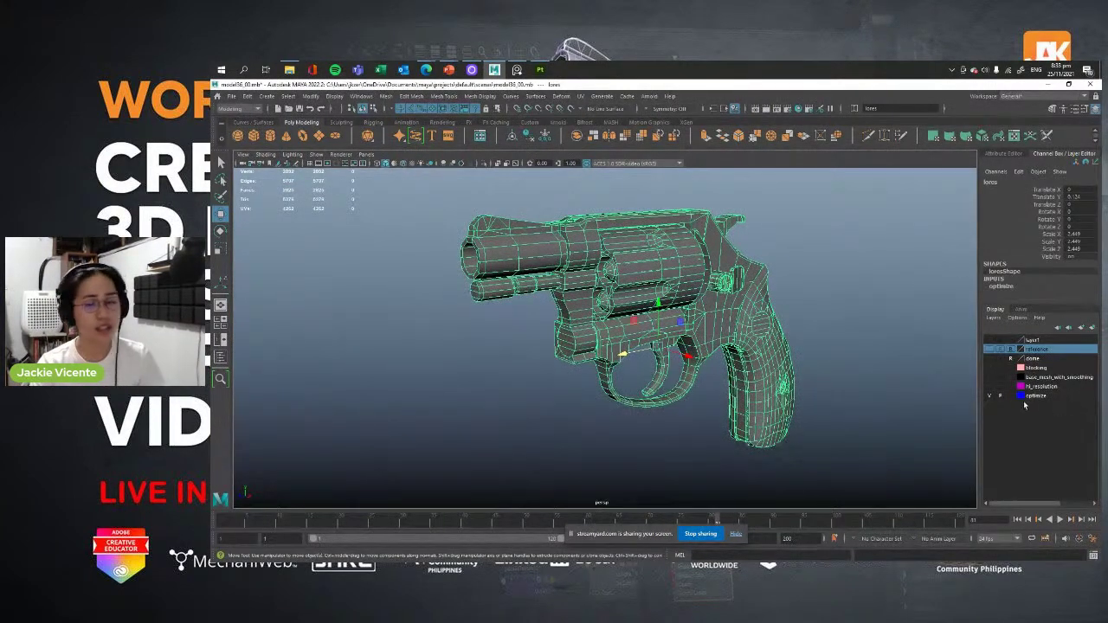
# - Switch visibility from the optimize layer to hi_resolution and select the dense revolver to compare its mesh density
pyautogui.click(992, 395)
pyautogui.click(989, 386)
pyautogui.click(648, 317)
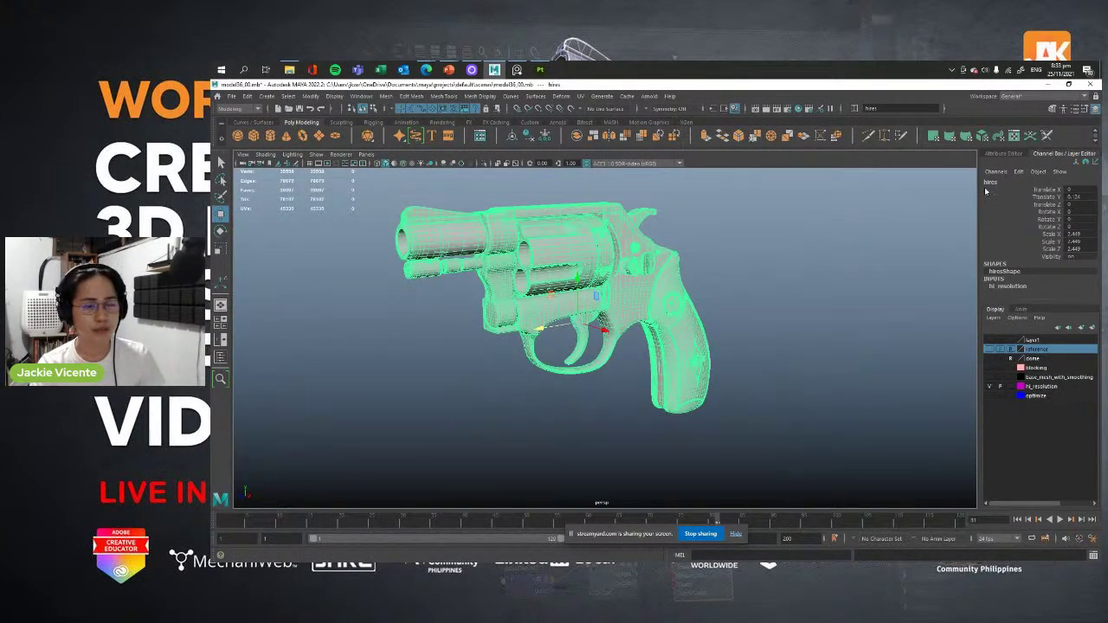
pyautogui.keyDown('alt'); pyautogui.moveTo(561, 258); pyautogui.dragTo(590, 272, button='middle'); pyautogui.keyUp('alt')
pyautogui.keyDown('alt'); pyautogui.moveTo(591, 272); pyautogui.dragTo(640, 324, button='right'); pyautogui.keyUp('alt')
pyautogui.keyDown('alt'); pyautogui.moveTo(589, 225); pyautogui.dragTo(630, 267, button='middle'); pyautogui.keyUp('alt')
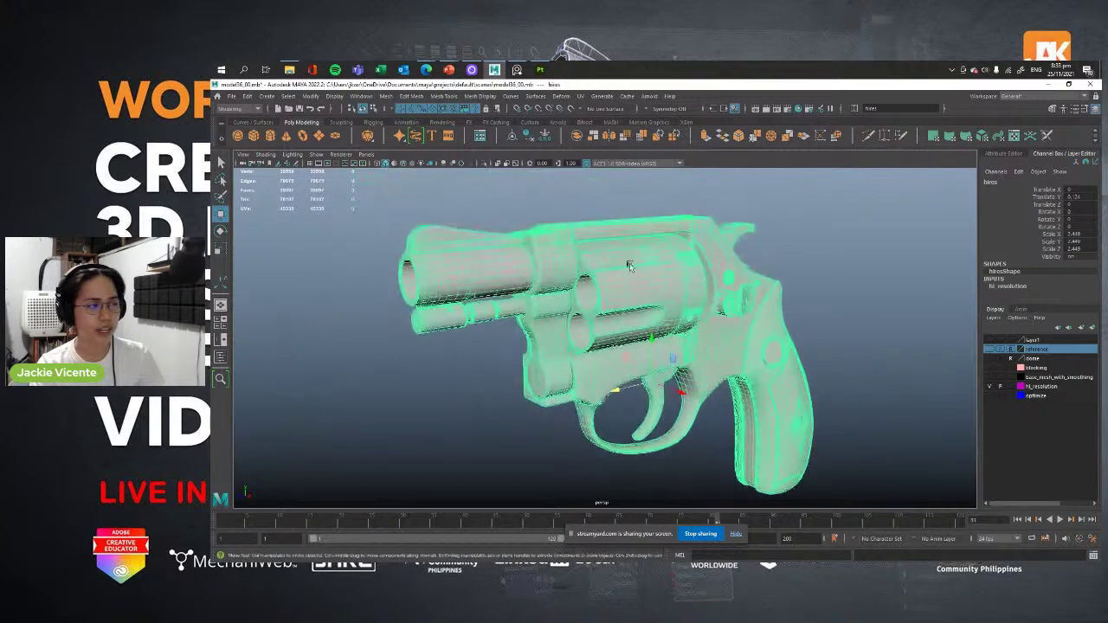
# - Hide the hi_resolution layer, show the optimize layer again and select the low-poly revolver
pyautogui.click(990, 386)
pyautogui.click(992, 396)
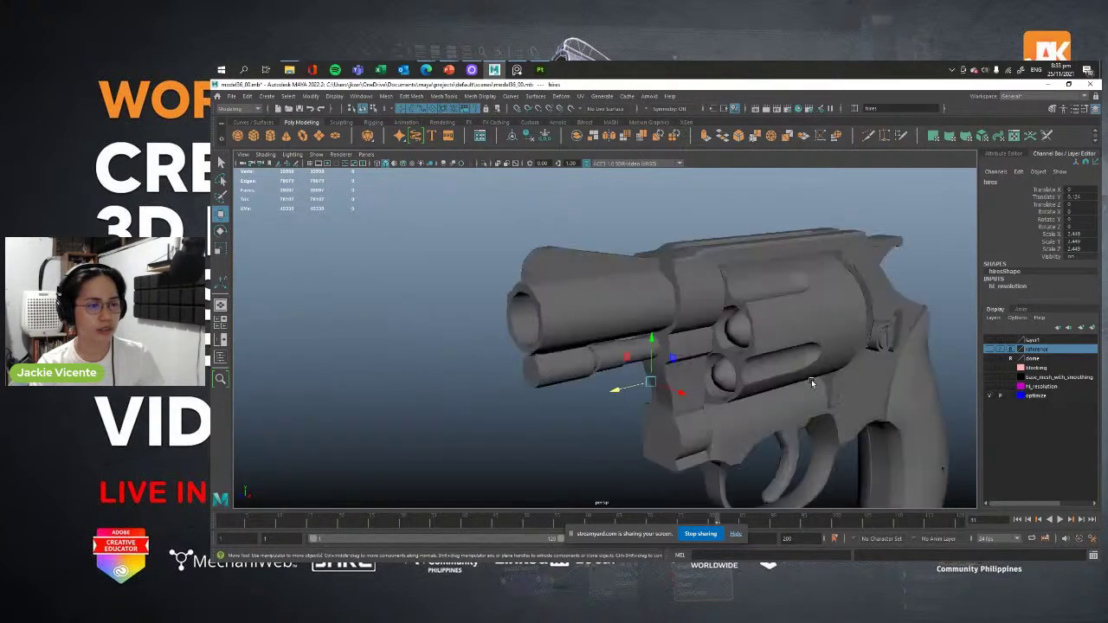
pyautogui.keyDown('alt'); pyautogui.moveTo(811, 379); pyautogui.dragTo(680, 282, button='middle'); pyautogui.keyUp('alt')
pyautogui.click(680, 281)
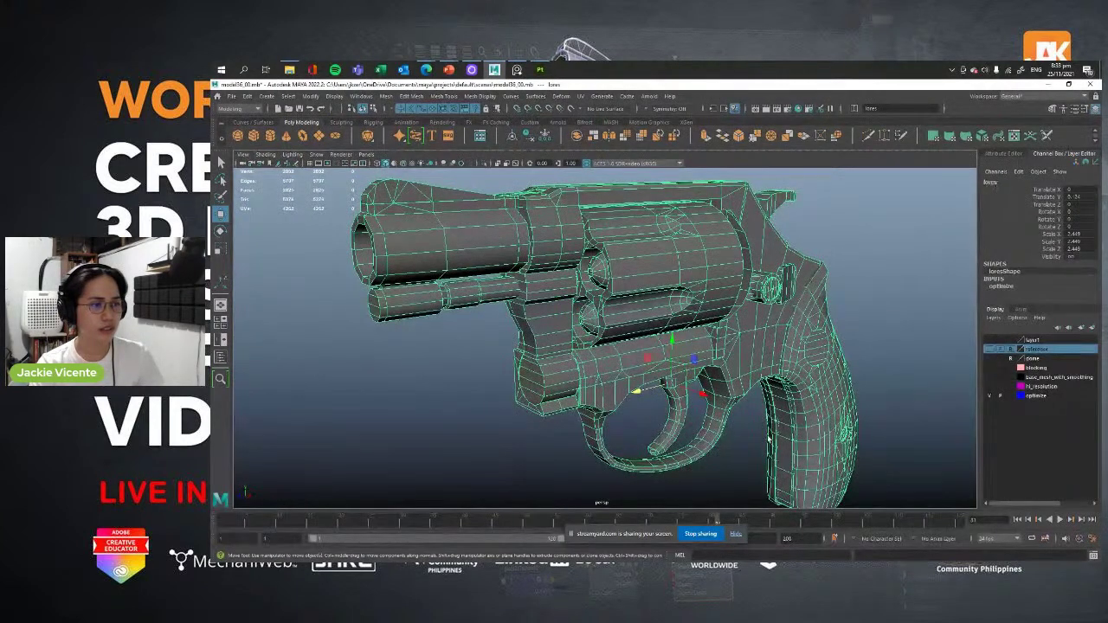
# - Examine the low-poly revolver's wireframe and polygon counts from both sides
pyautogui.keyDown('alt'); pyautogui.moveTo(768, 439); pyautogui.dragTo(580, 368, button='right'); pyautogui.keyUp('alt')
pyautogui.keyDown('alt'); pyautogui.moveTo(580, 368); pyautogui.dragTo(613, 371); pyautogui.keyUp('alt')
pyautogui.keyDown('alt'); pyautogui.moveTo(612, 370); pyautogui.dragTo(706, 410, button='right'); pyautogui.keyUp('alt')
pyautogui.keyDown('alt'); pyautogui.moveTo(665, 388); pyautogui.dragTo(607, 375); pyautogui.keyUp('alt')
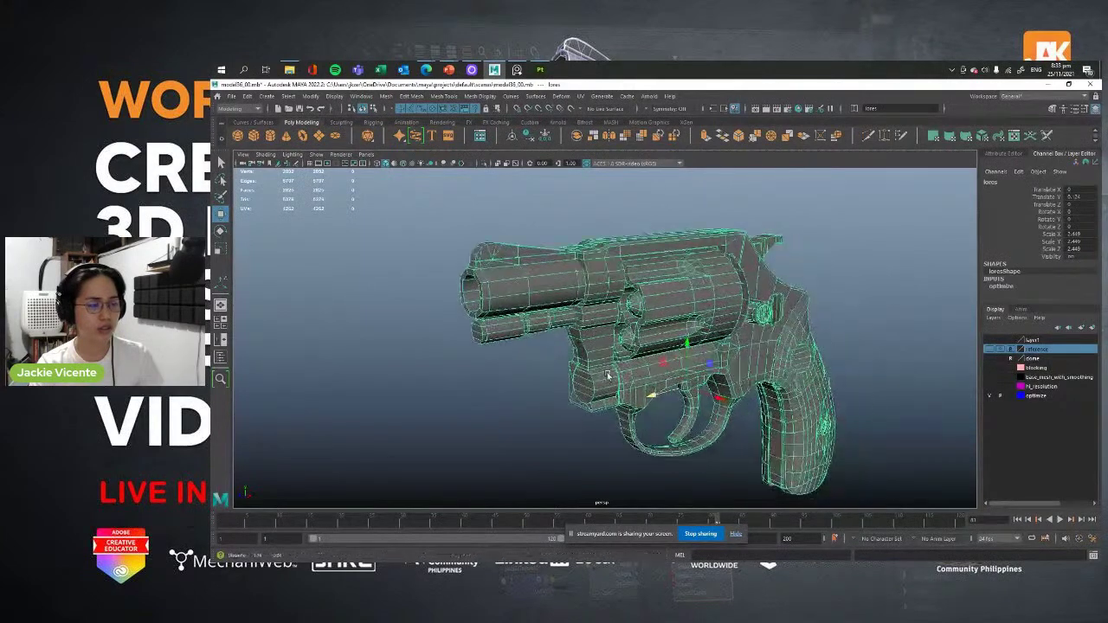
pyautogui.keyDown('alt'); pyautogui.moveTo(608, 375); pyautogui.dragTo(577, 343, button='middle'); pyautogui.keyUp('alt')
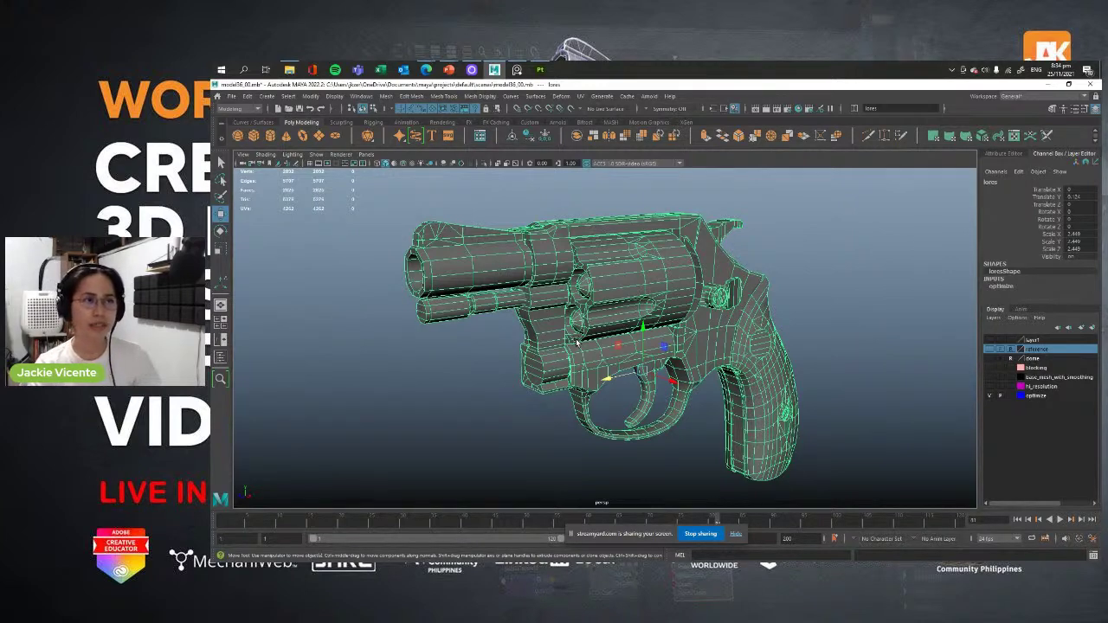
pyautogui.keyDown('alt'); pyautogui.moveTo(576, 342); pyautogui.dragTo(594, 415); pyautogui.keyUp('alt')
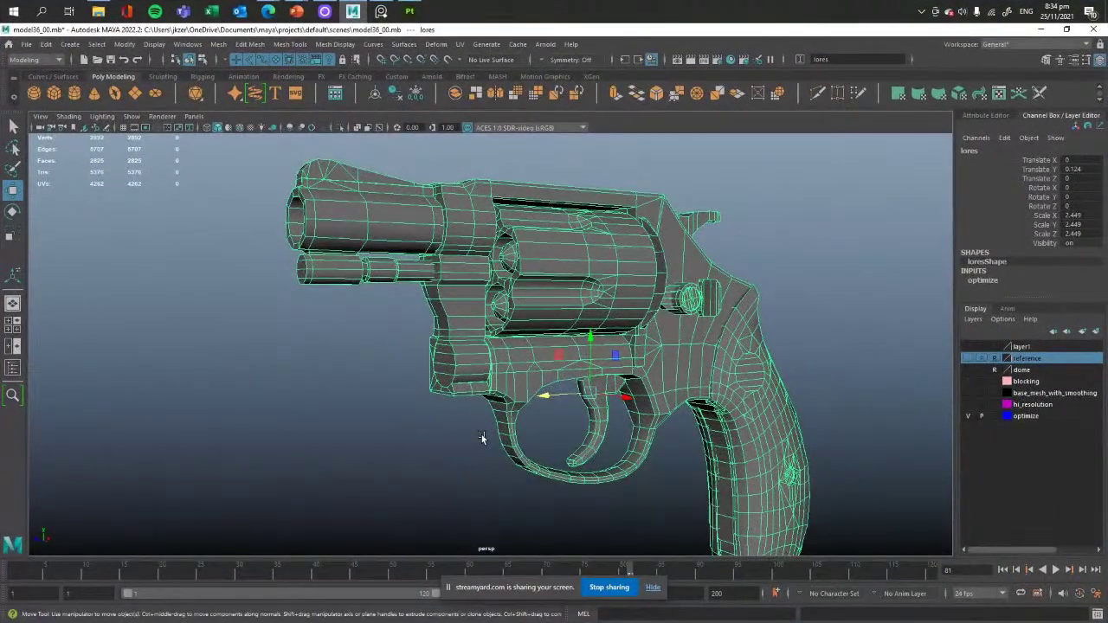
pyautogui.keyDown('alt'); pyautogui.moveTo(482, 345); pyautogui.dragTo(495, 374); pyautogui.keyUp('alt')
pyautogui.scroll(-3, 529, 350)
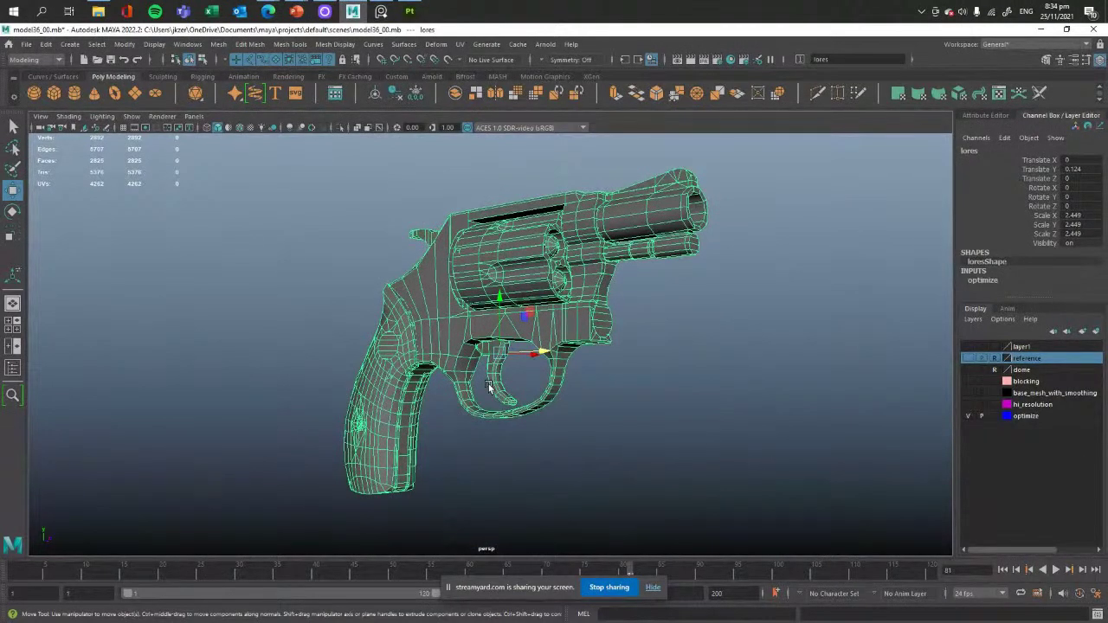
# - Inspect the low-poly revolver from its opposite side, deselect it, and toggle the optimize layer's visibility off and back on
pyautogui.keyDown('alt'); pyautogui.moveTo(531, 421); pyautogui.dragTo(509, 405); pyautogui.keyUp('alt')
pyautogui.scroll(2, 509, 405)
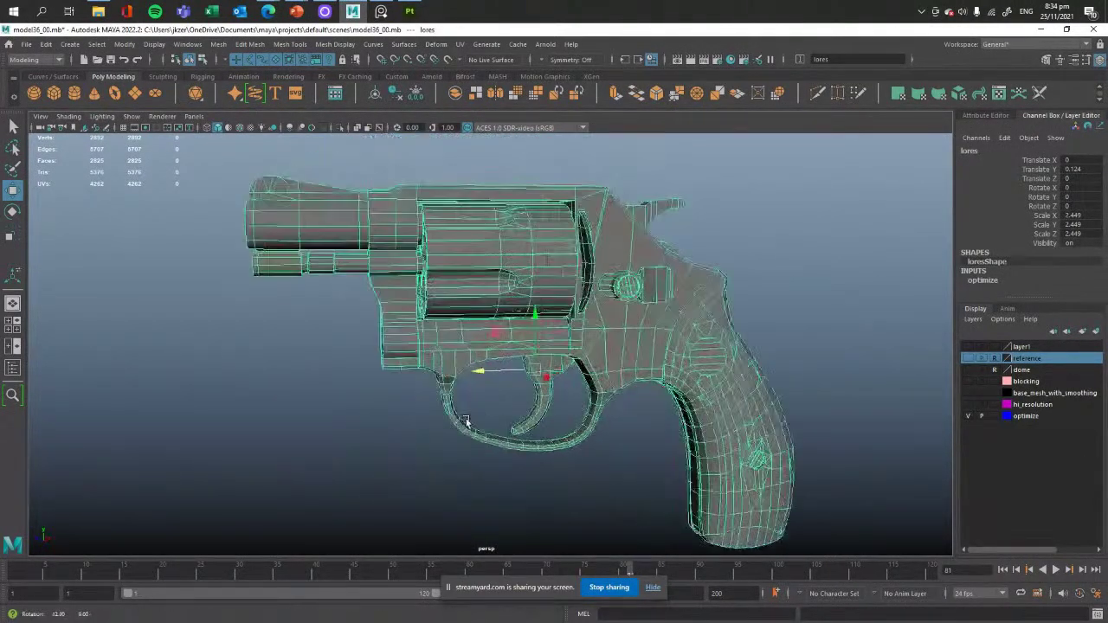
pyautogui.scroll(2, 509, 406)
pyautogui.click(851, 431)
pyautogui.click(968, 416)
pyautogui.click(967, 417)
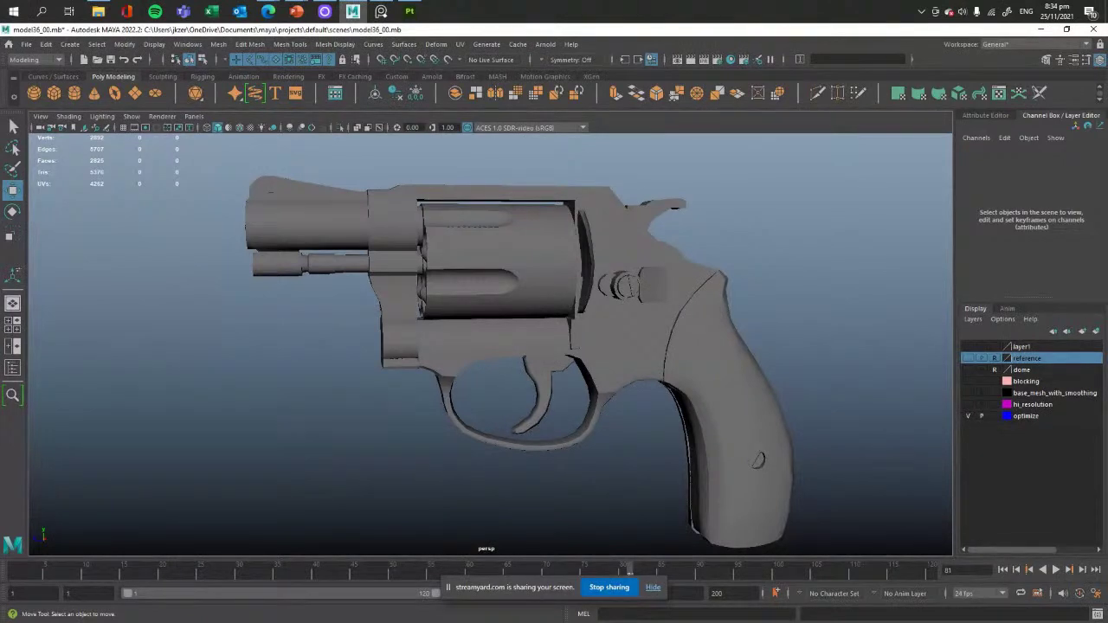
# - Switch to Substance 3D Painter and open the recent project sw model 38_02.spp in place of the grip sample
pyautogui.hotkey('alt', 'Tab')
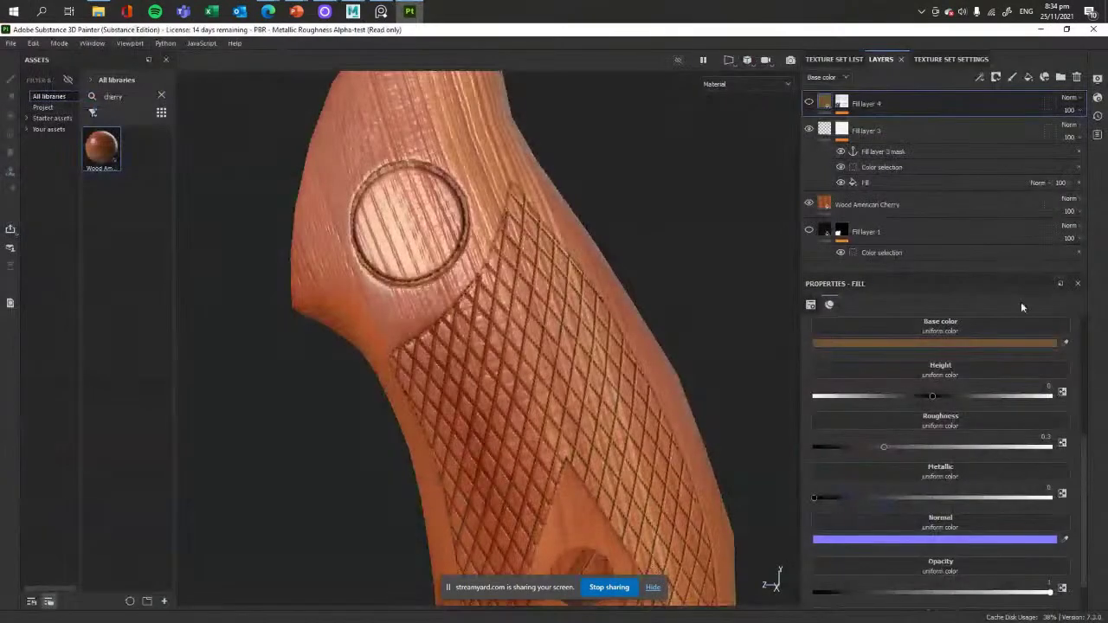
pyautogui.moveTo(519, 359)
pyautogui.keyDown('alt'); pyautogui.mouseDown()
pyautogui.moveTo(460, 360)
pyautogui.moveTo(538, 420)
pyautogui.moveTo(568, 377)
pyautogui.mouseUp(); pyautogui.keyUp('alt')
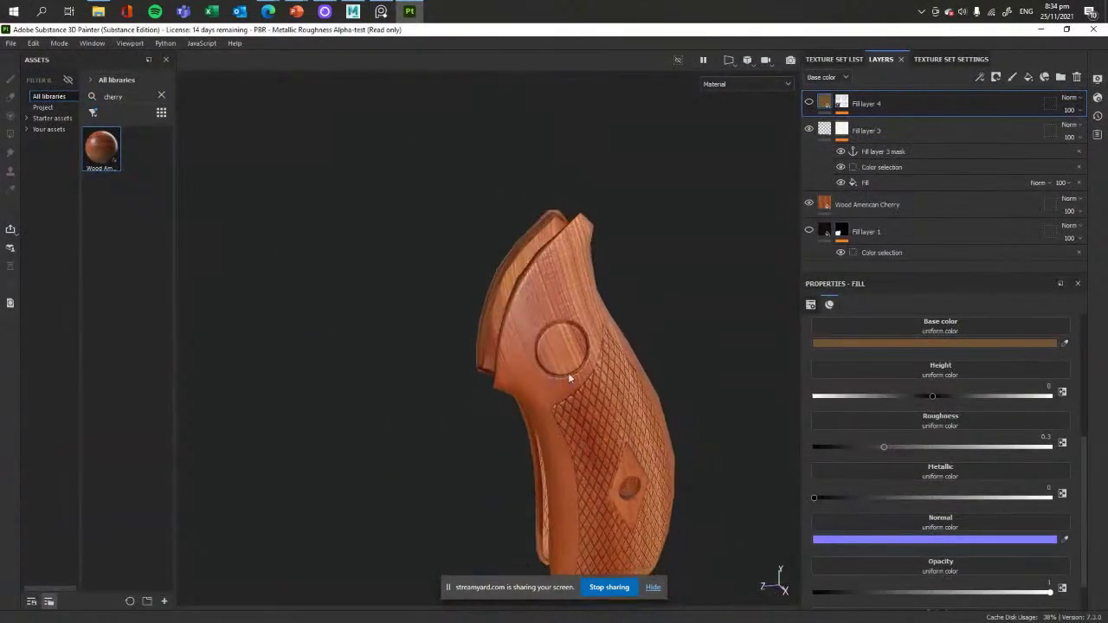
pyautogui.click(11, 43)
pyautogui.moveTo(45, 80)
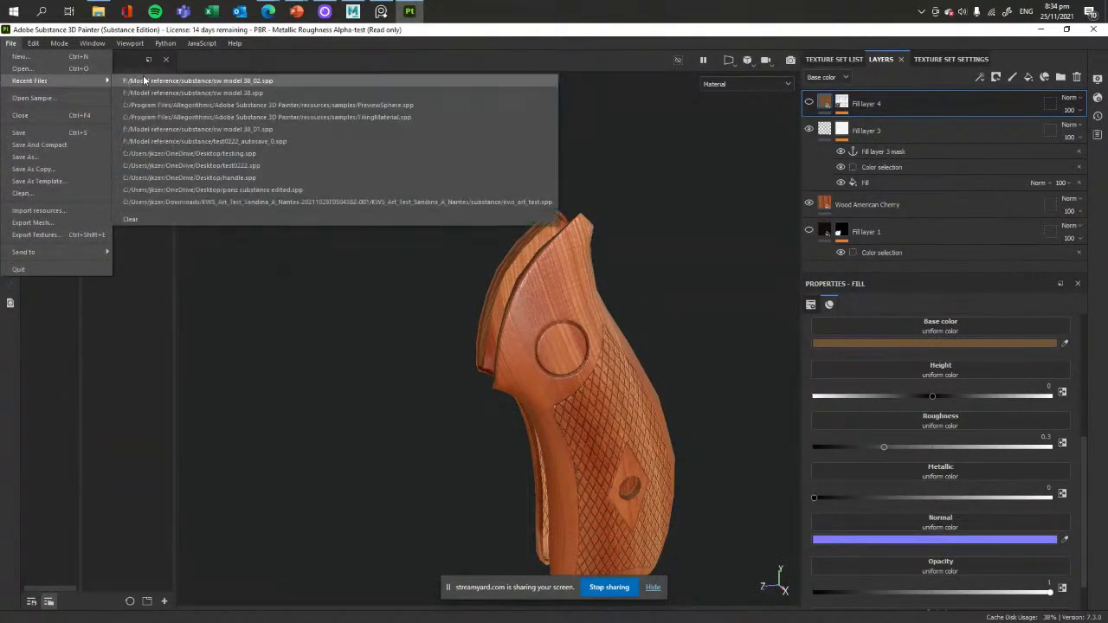
pyautogui.click(149, 80)
pyautogui.click(513, 348)
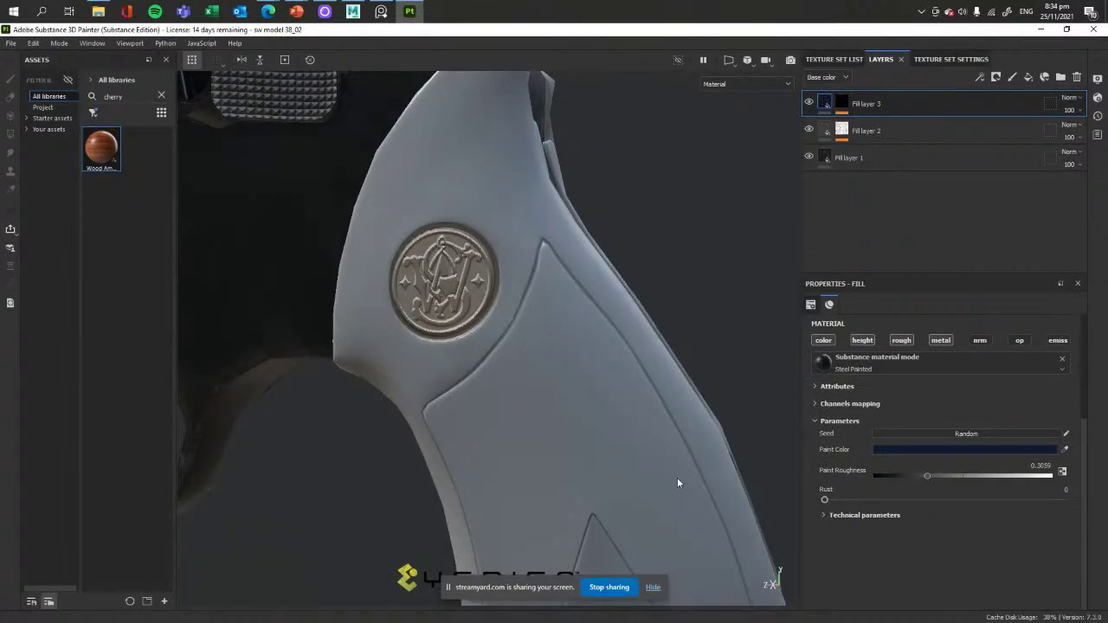
# - Open the wood_handle texture set's layer stack and make its micro details and wood handle groups visible
pyautogui.scroll(-6, 642, 482)
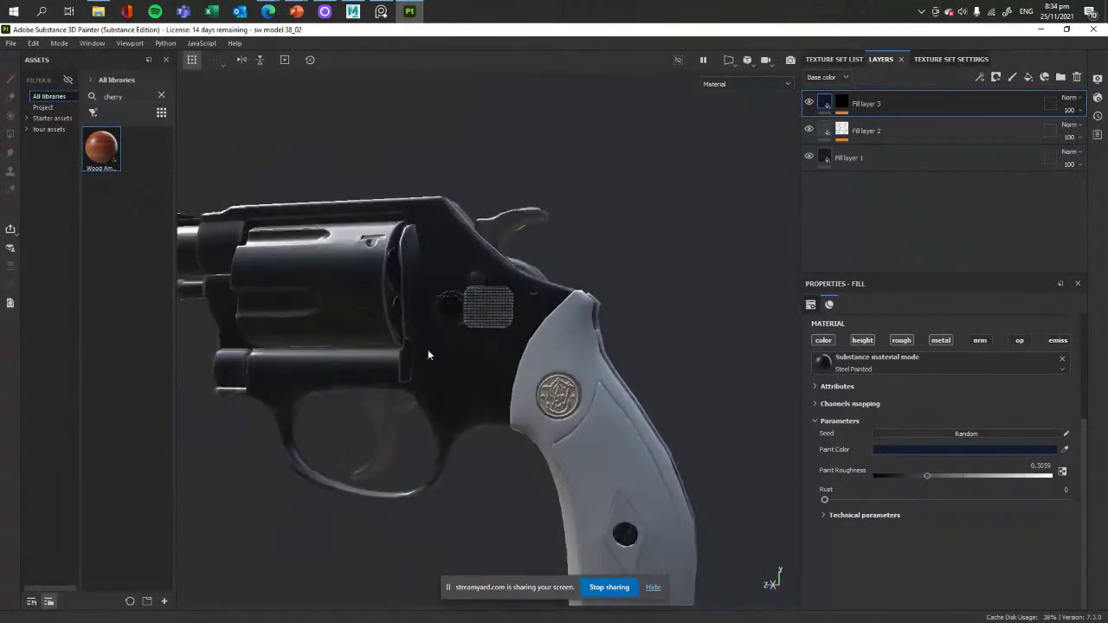
pyautogui.moveTo(537, 476); pyautogui.dragTo(628, 428, button='middle')
pyautogui.click(834, 58)
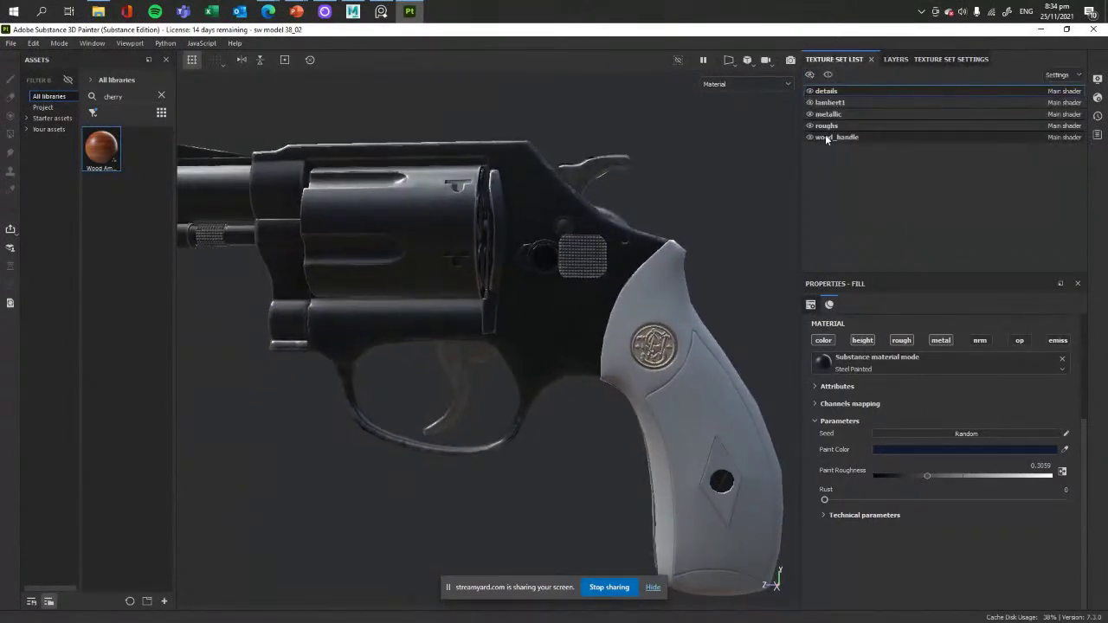
pyautogui.click(895, 59)
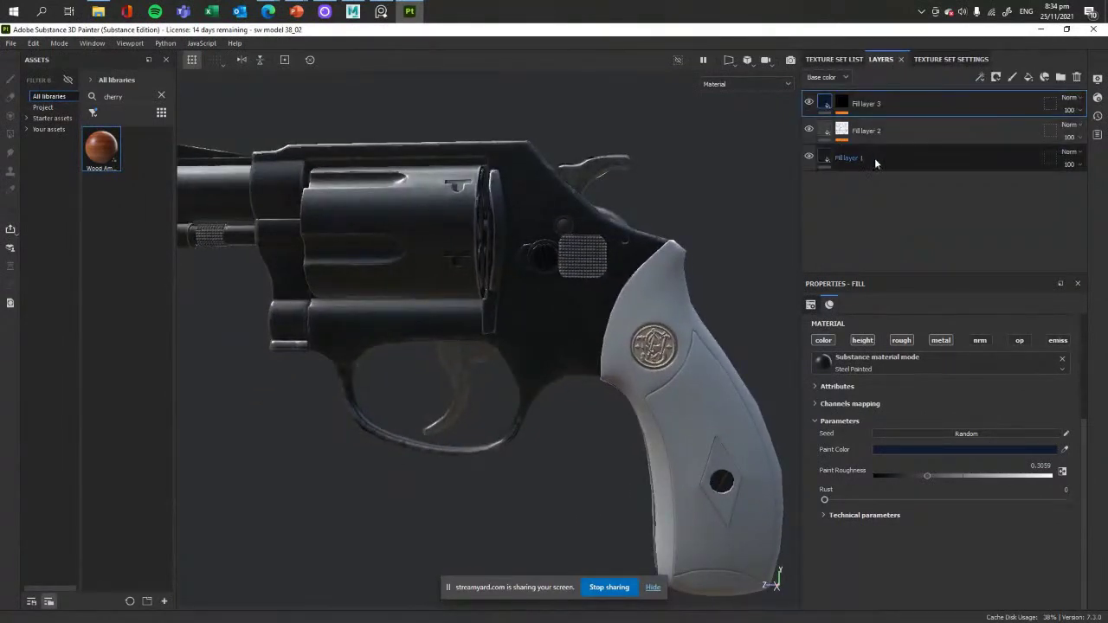
pyautogui.click(844, 59)
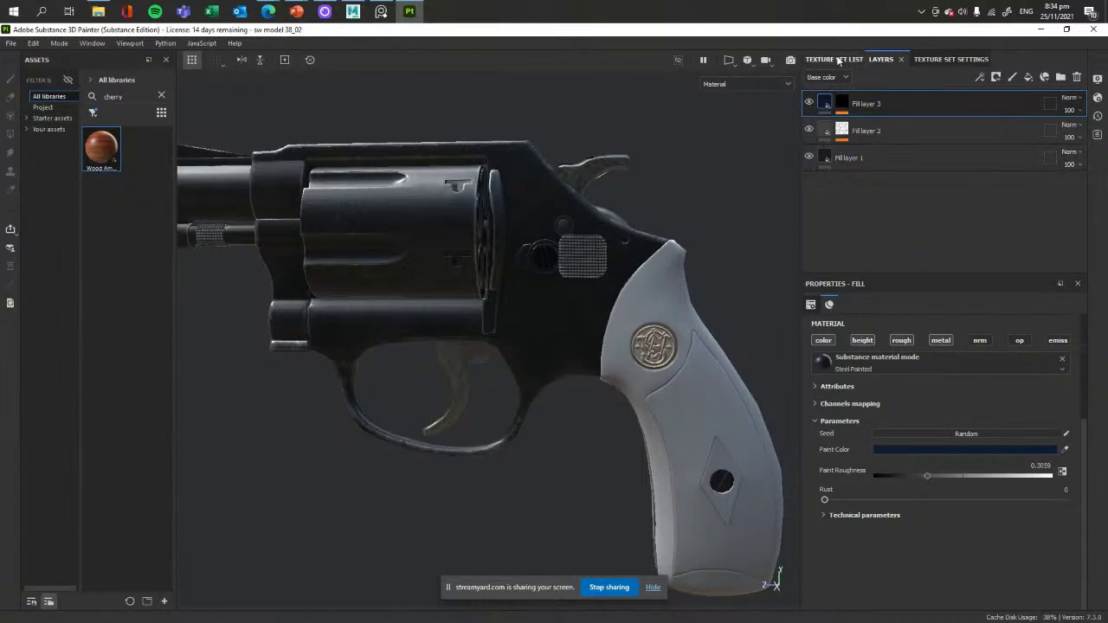
pyautogui.click(894, 59)
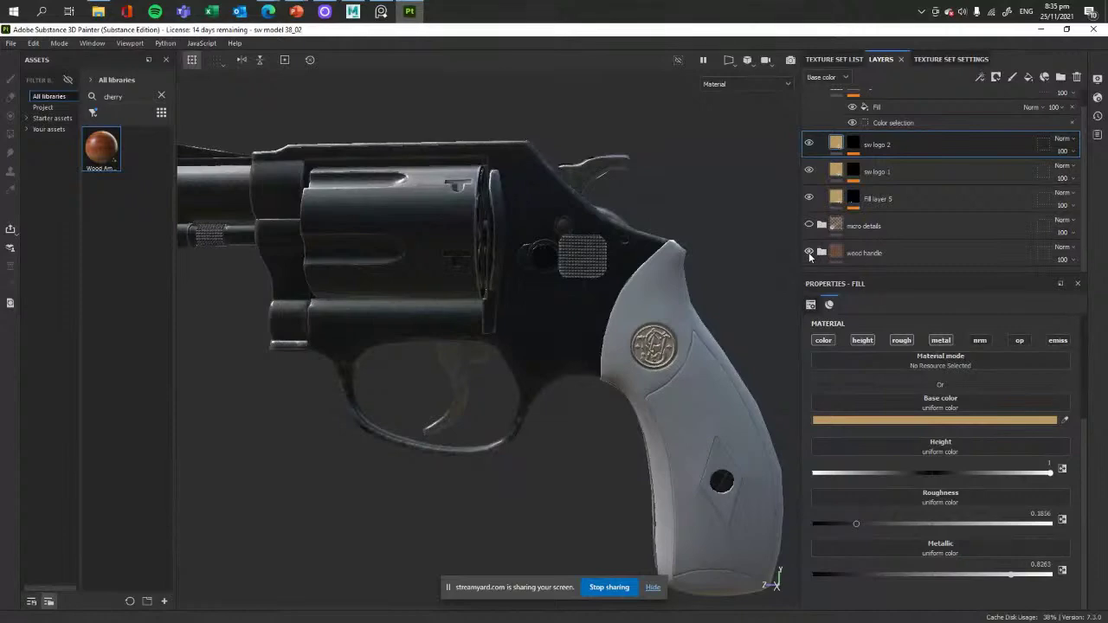
pyautogui.click(809, 253)
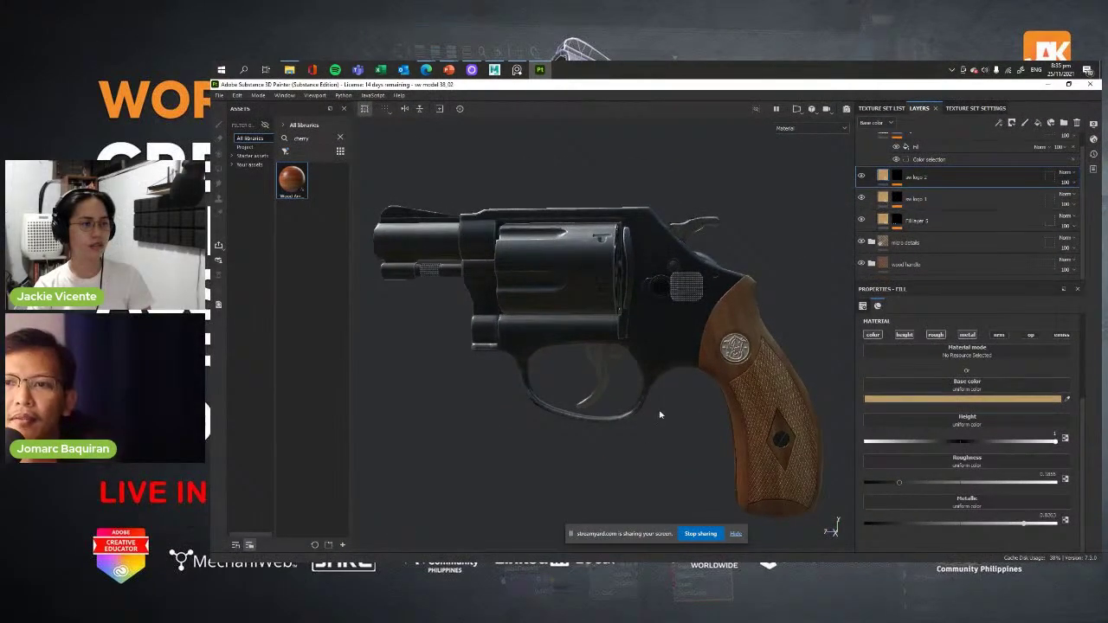
# - Rotate the environment lighting and examine the textured revolver with its wooden grip from an angle
pyautogui.keyDown('shift'); pyautogui.moveTo(659, 415); pyautogui.dragTo(682, 418, button='right'); pyautogui.keyUp('shift')
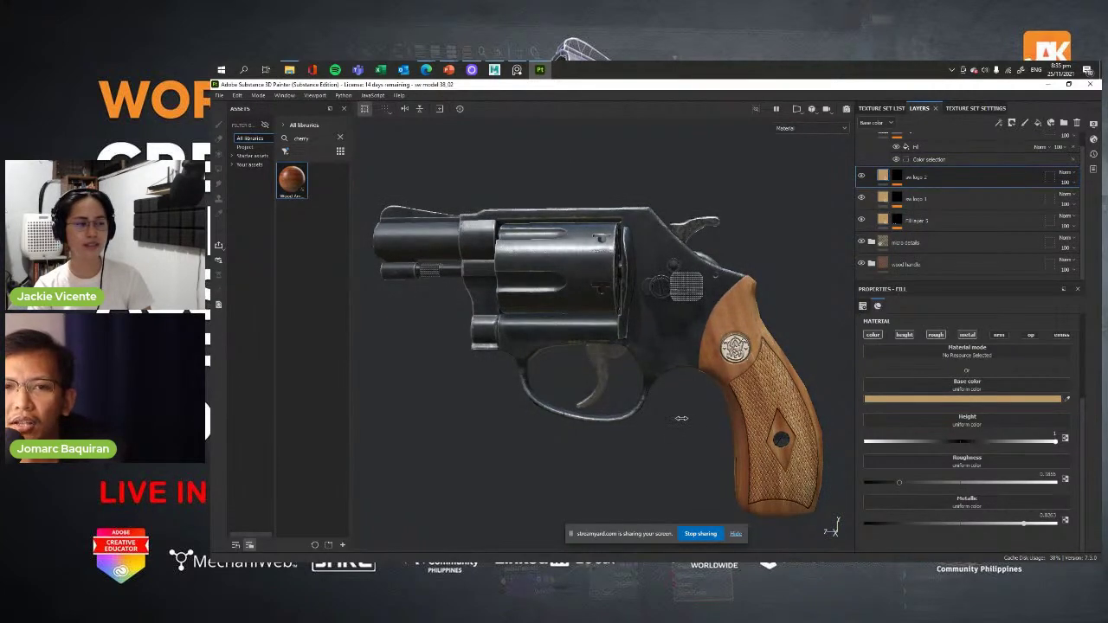
pyautogui.keyDown('alt'); pyautogui.moveTo(693, 375); pyautogui.dragTo(707, 375); pyautogui.keyUp('alt')
pyautogui.keyDown('alt'); pyautogui.moveTo(707, 376); pyautogui.dragTo(696, 439, button='right'); pyautogui.keyUp('alt')
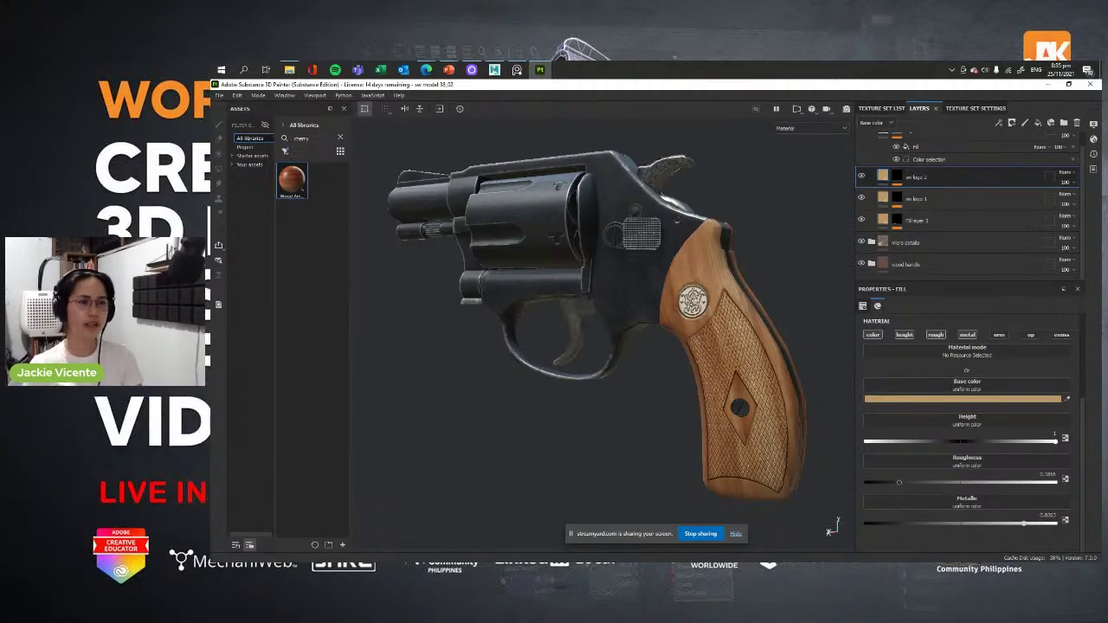
# - Switch to Maya, select the low-poly revolver to review its wireframe, and minimize Maya to return to Substance 3D Painter
pyautogui.hotkey('alt', 'Tab')
pyautogui.click(661, 346)
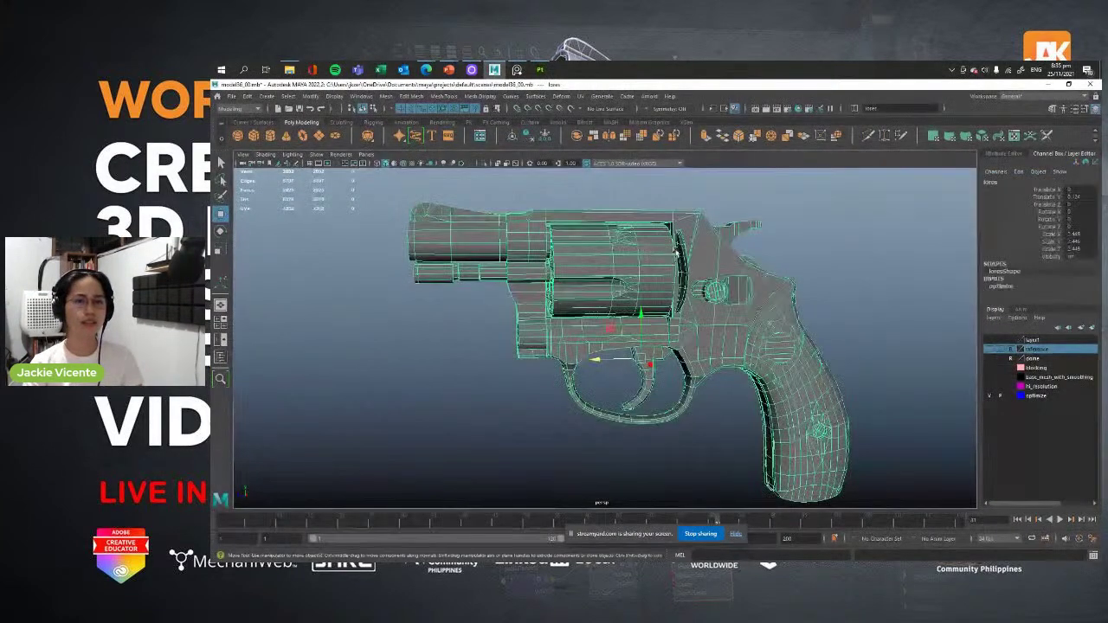
pyautogui.scroll(-3, 645, 337)
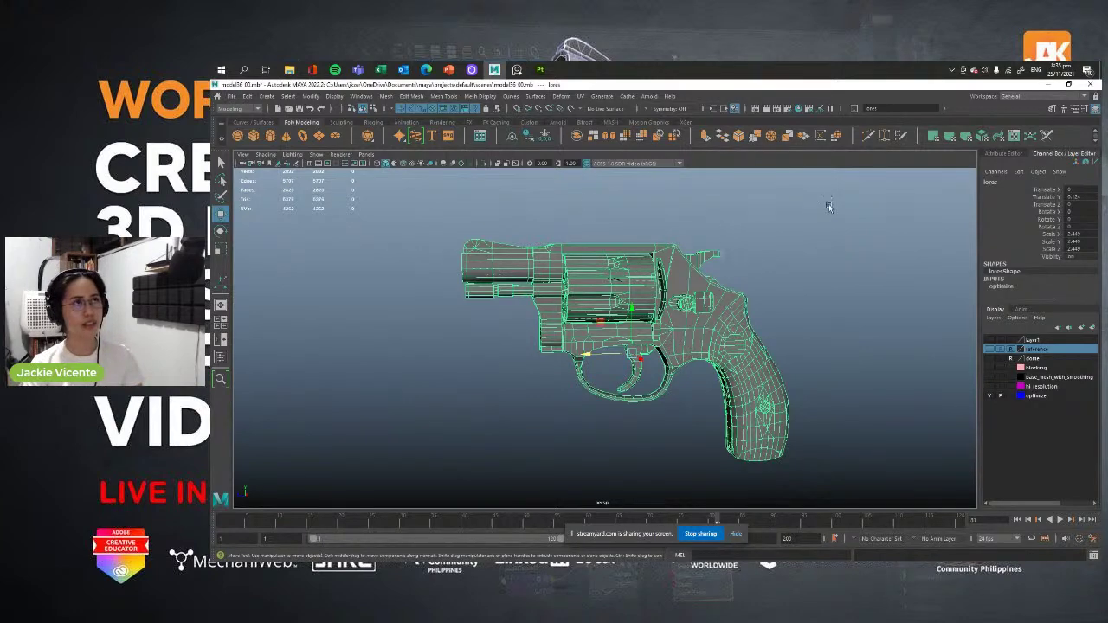
pyautogui.click(1050, 86)
# - Examine the textured revolver from several angles, including a close view of the checkered wooden grip and its medallion
pyautogui.keyDown('alt'); pyautogui.moveTo(513, 265); pyautogui.dragTo(673, 333); pyautogui.keyUp('alt')
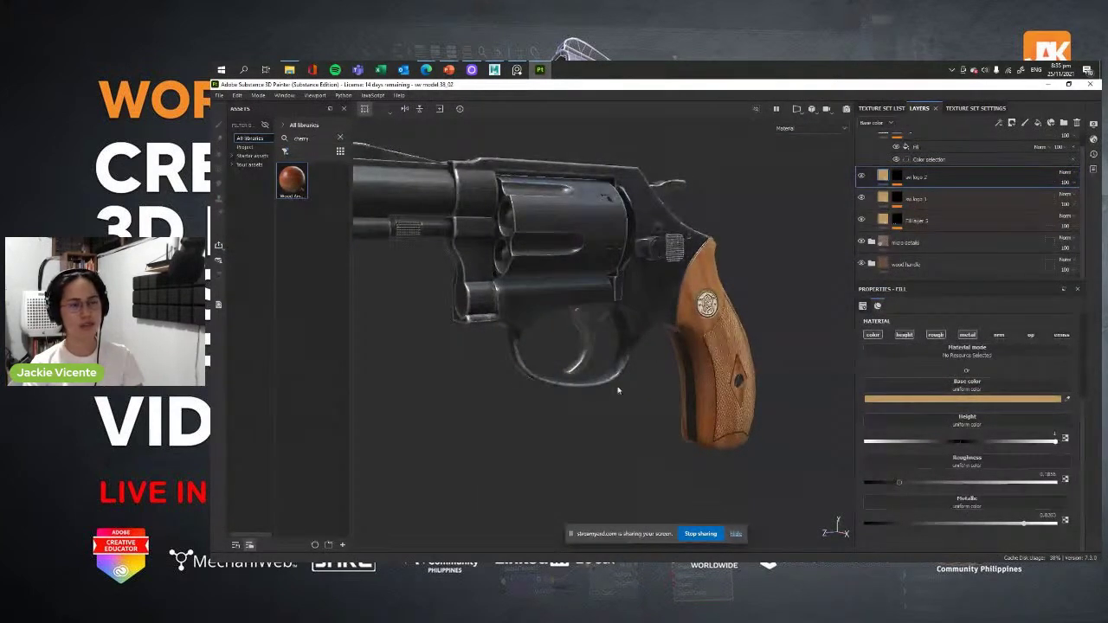
pyautogui.moveTo(573, 348)
pyautogui.keyDown('alt'); pyautogui.mouseDown()
pyautogui.moveTo(666, 327)
pyautogui.moveTo(646, 344)
pyautogui.moveTo(550, 322)
pyautogui.moveTo(628, 286)
pyautogui.moveTo(526, 275)
pyautogui.moveTo(623, 330)
pyautogui.moveTo(600, 326)
pyautogui.moveTo(647, 290)
pyautogui.mouseUp(); pyautogui.keyUp('alt')
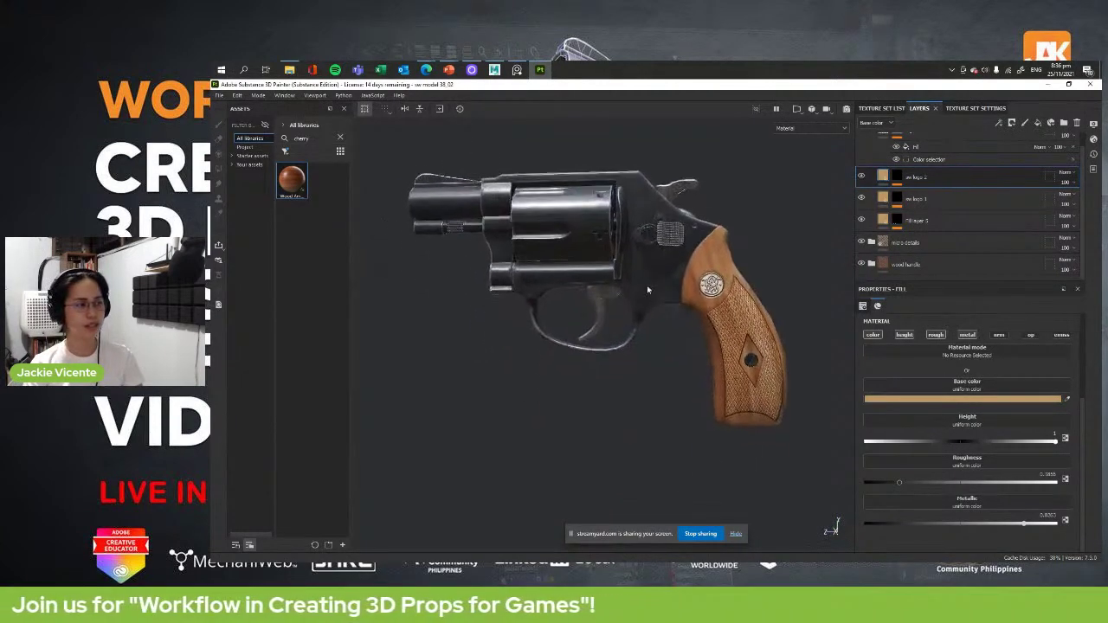
pyautogui.scroll(2, 648, 290)
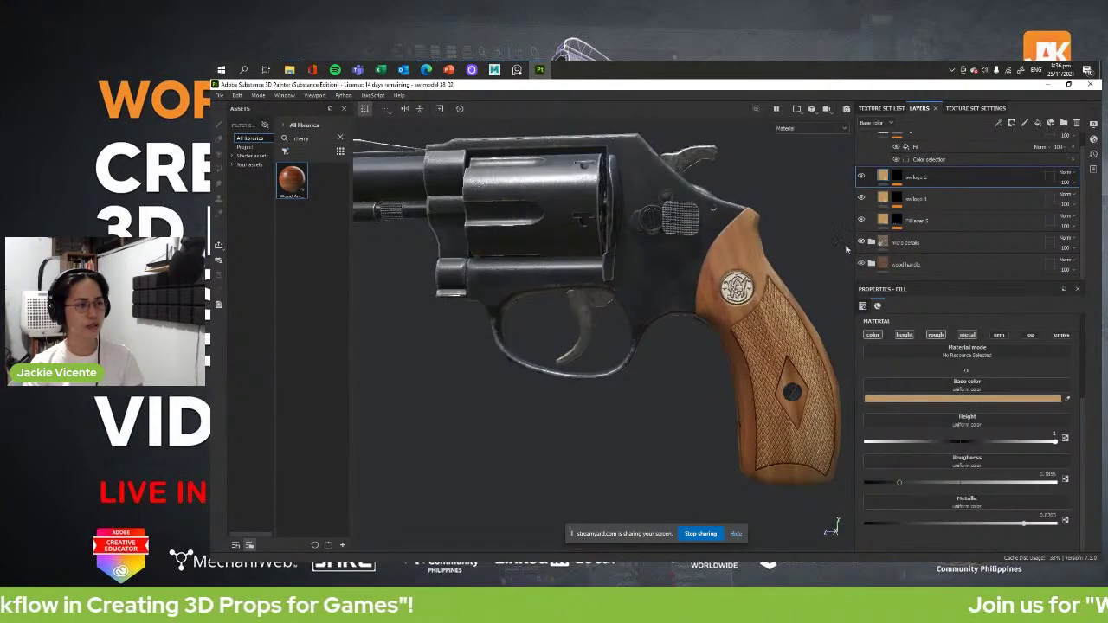
pyautogui.scroll(5, 814, 342)
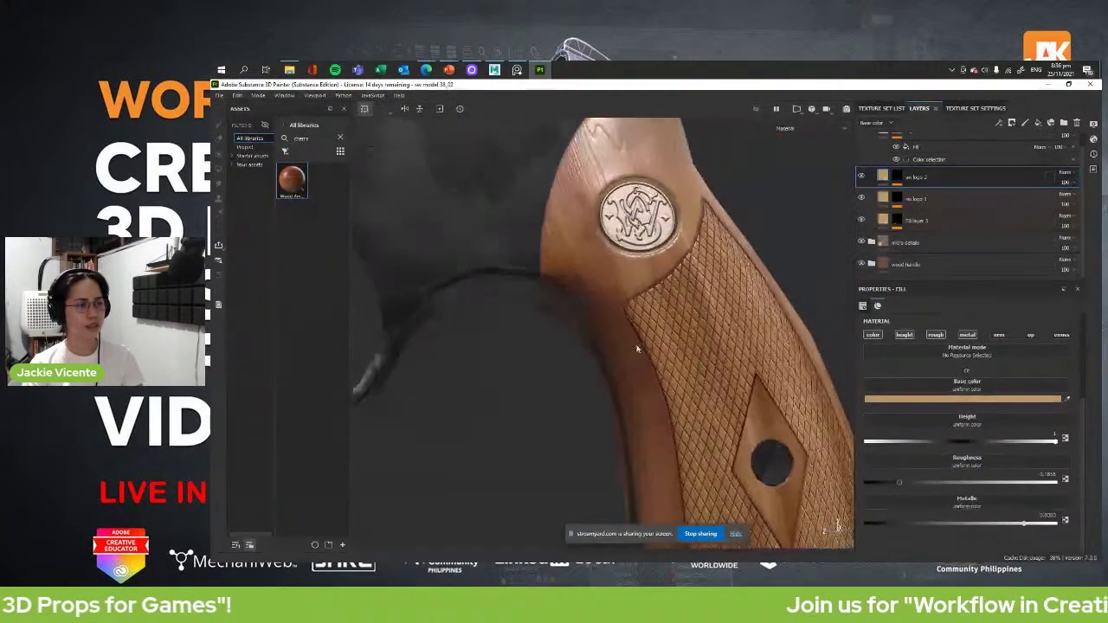
pyautogui.keyDown('alt'); pyautogui.moveTo(636, 349); pyautogui.dragTo(571, 415); pyautogui.keyUp('alt')
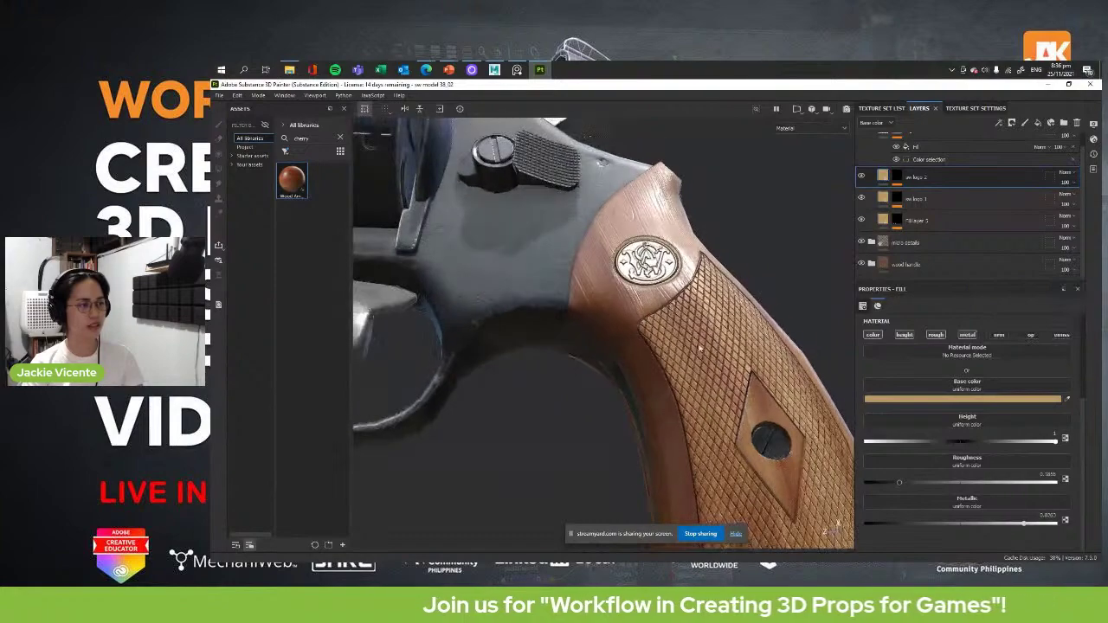
pyautogui.keyDown('alt'); pyautogui.moveTo(699, 348); pyautogui.dragTo(635, 378); pyautogui.keyUp('alt')
pyautogui.keyDown('alt'); pyautogui.moveTo(565, 361); pyautogui.dragTo(554, 355); pyautogui.keyUp('alt')
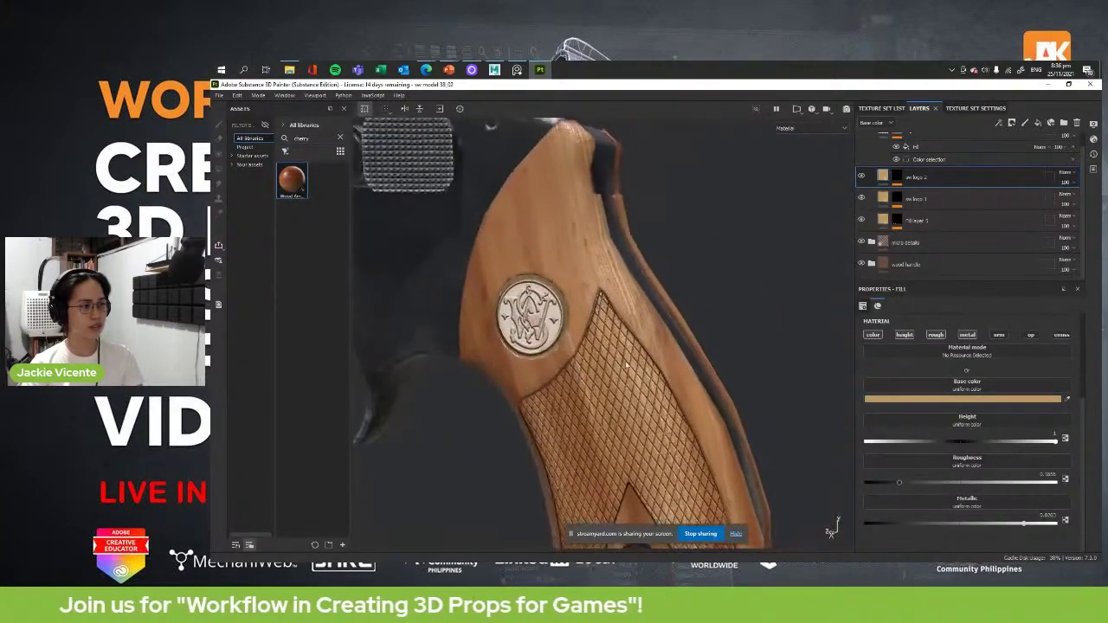
# - Collapse the logo group and hide the micro details group while viewing the upper grip up close
pyautogui.click(871, 143)
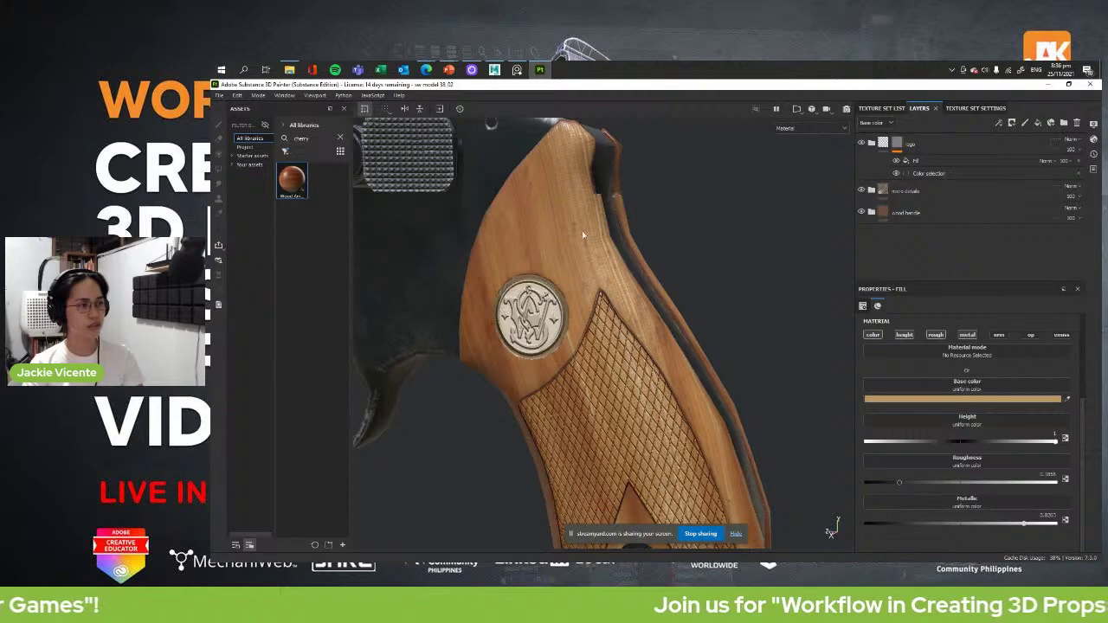
pyautogui.keyDown('alt'); pyautogui.moveTo(583, 235); pyautogui.dragTo(568, 271); pyautogui.keyUp('alt')
pyautogui.scroll(2, 580, 285)
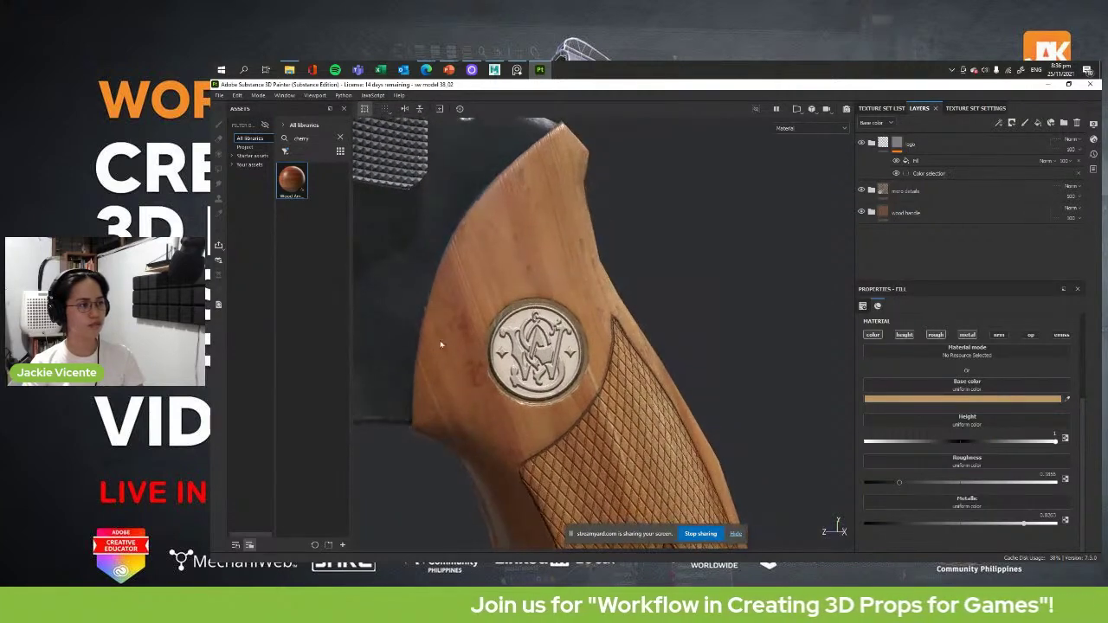
pyautogui.keyDown('alt'); pyautogui.moveTo(442, 344); pyautogui.dragTo(539, 294, button='middle'); pyautogui.keyUp('alt')
pyautogui.keyDown('alt'); pyautogui.moveTo(539, 295); pyautogui.dragTo(568, 326, button='right'); pyautogui.keyUp('alt')
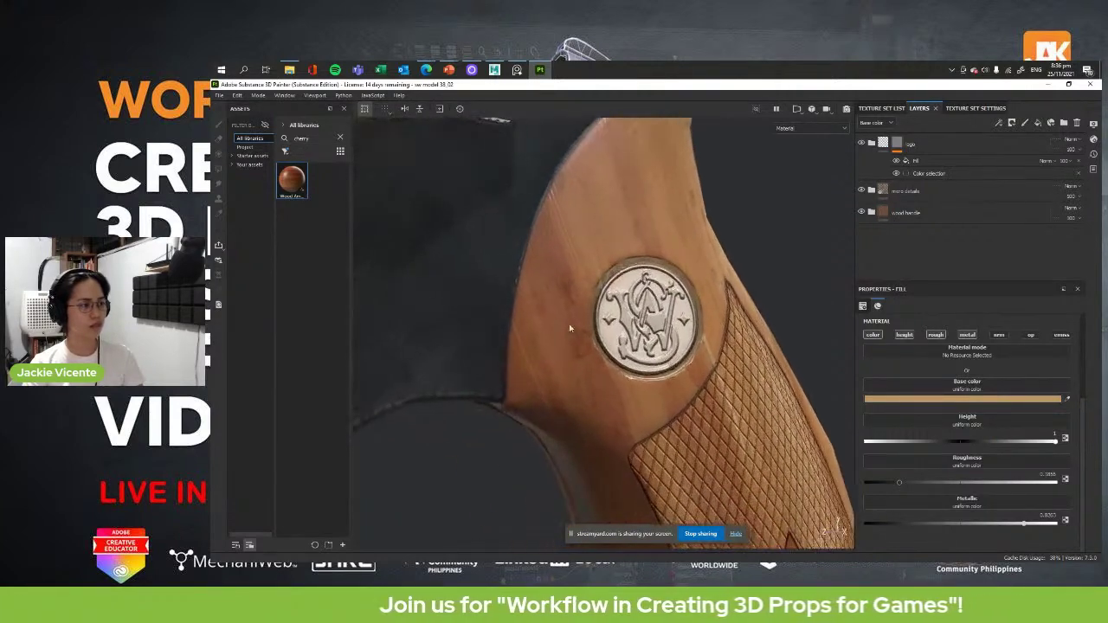
pyautogui.click(861, 191)
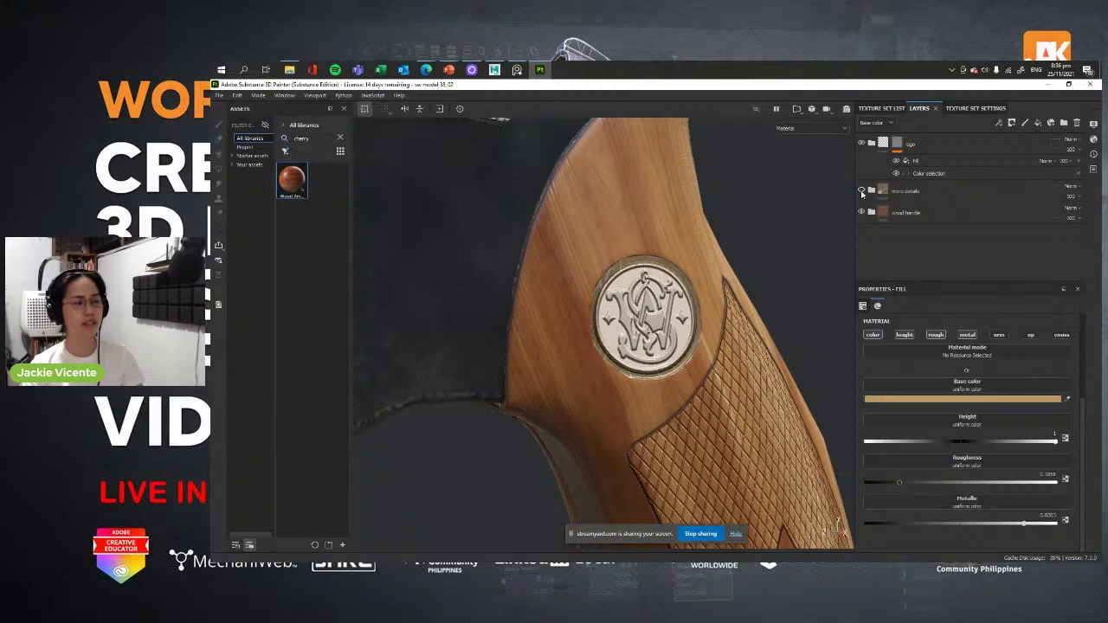
# - Expand the wood handle group and hide its Folder 1, which holds the grip's checkered diamond pattern
pyautogui.click(871, 190)
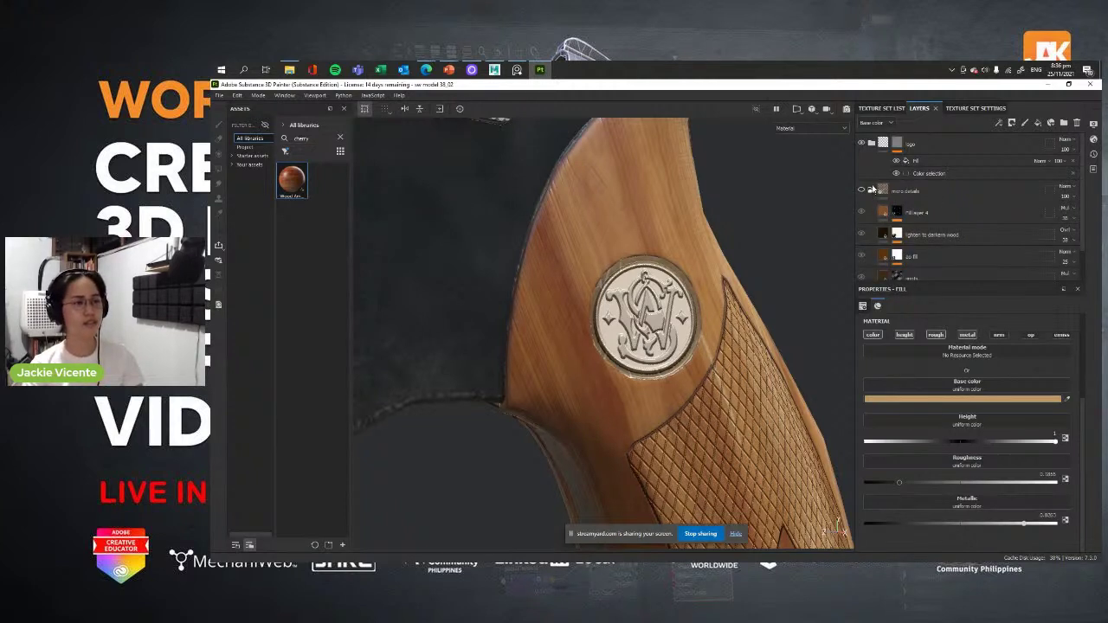
pyautogui.click(871, 214)
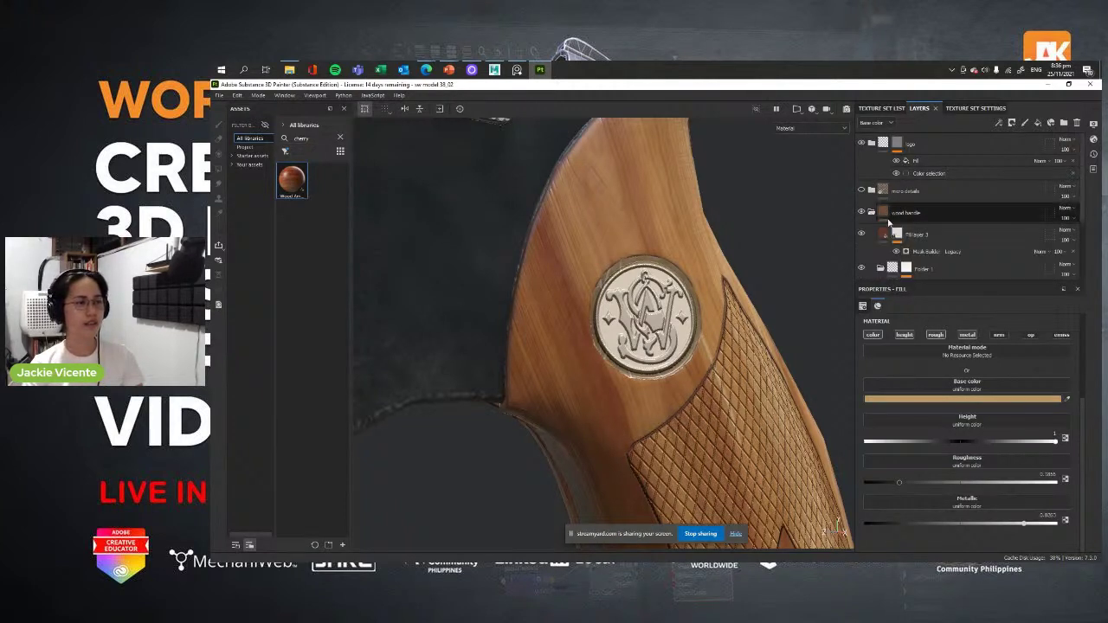
pyautogui.scroll(-3, 891, 222)
pyautogui.keyDown('alt'); pyautogui.moveTo(643, 416); pyautogui.dragTo(516, 225, button='right'); pyautogui.keyUp('alt')
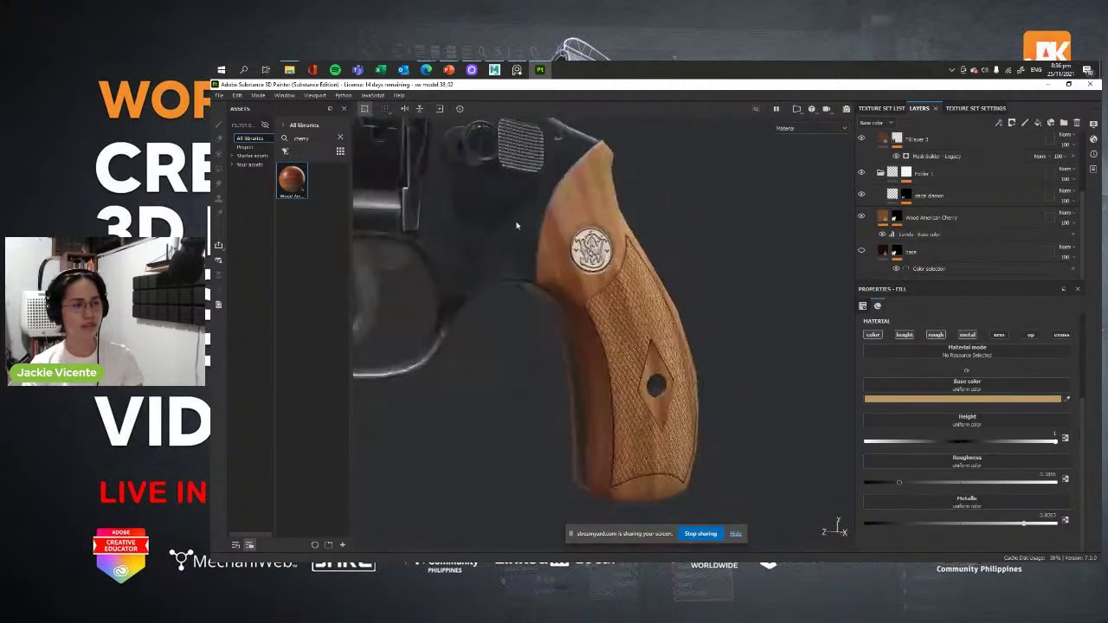
pyautogui.keyDown('alt'); pyautogui.moveTo(517, 226); pyautogui.dragTo(573, 306); pyautogui.keyUp('alt')
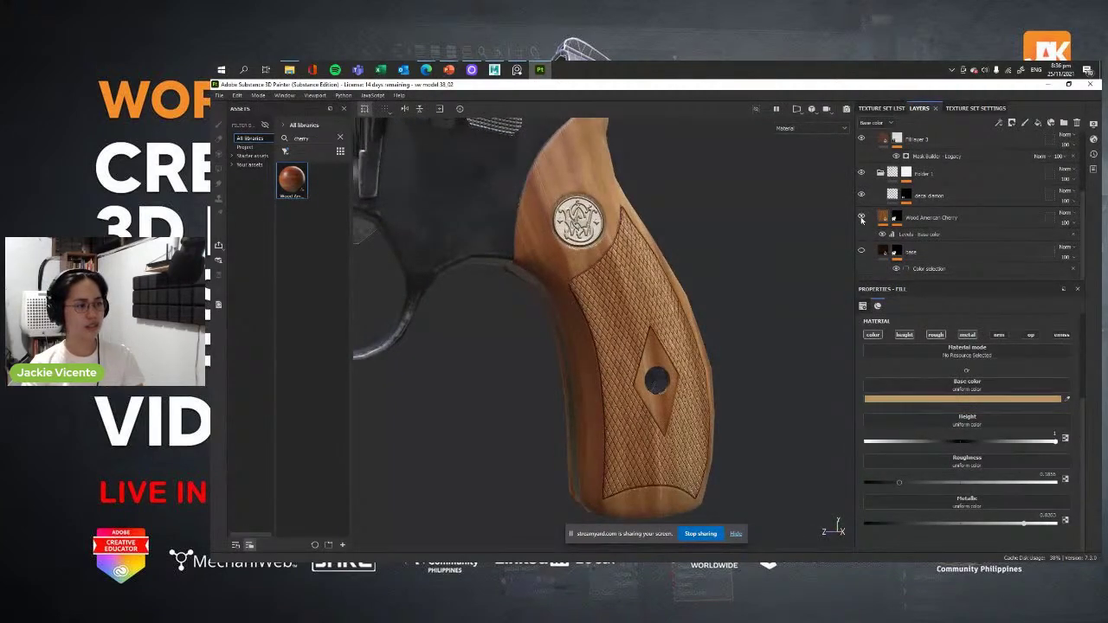
pyautogui.click(861, 173)
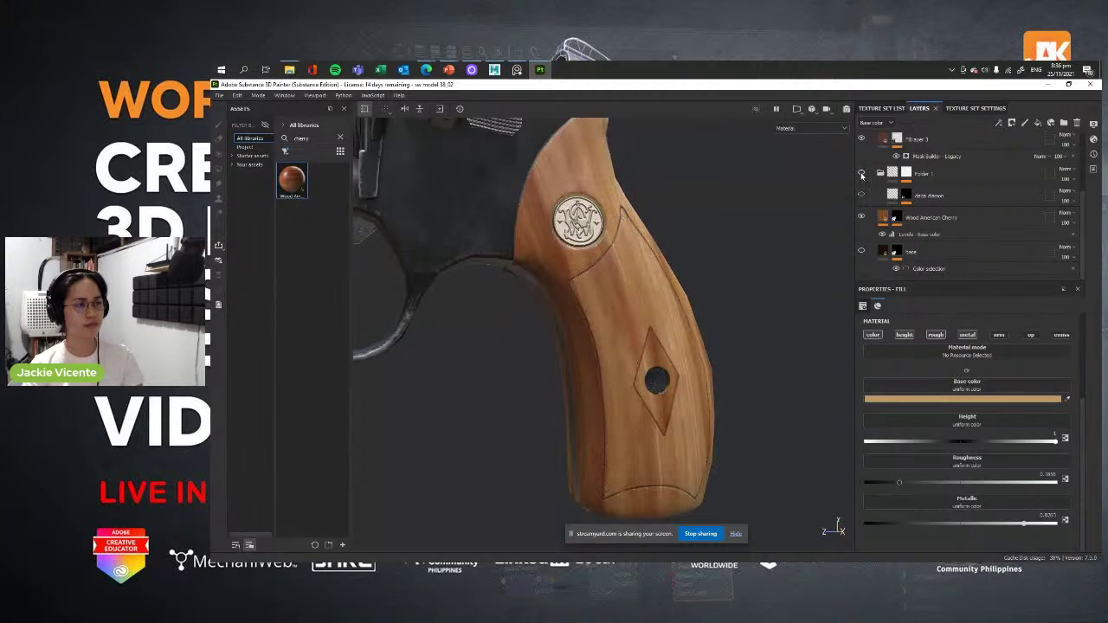
# - Collapse the wood handle group and hide the logo group on the grip medallion
pyautogui.scroll(3, 865, 177)
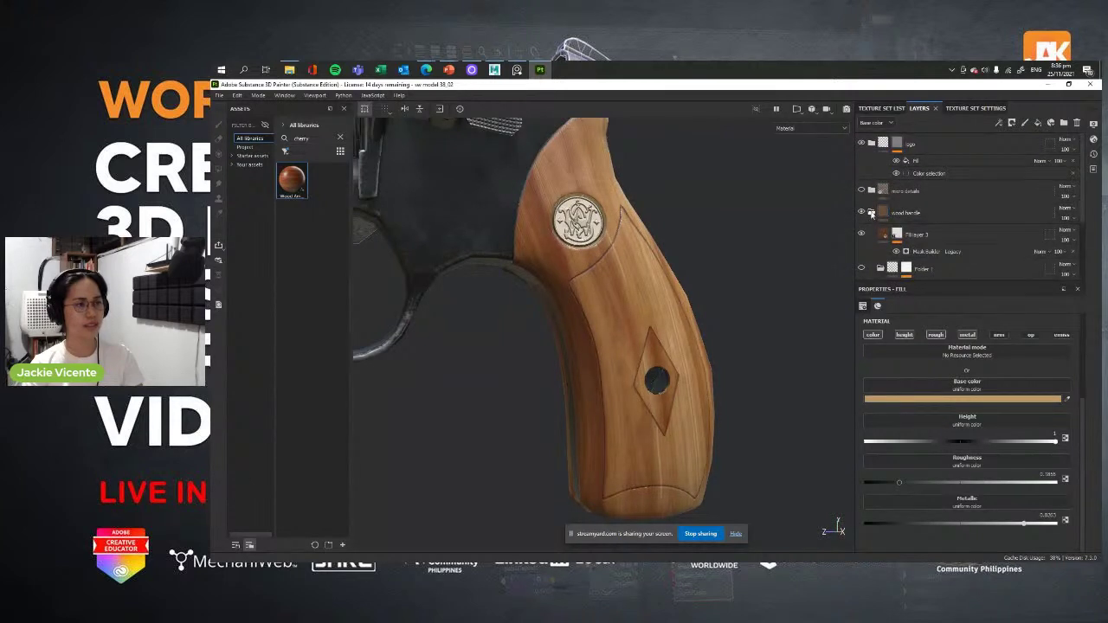
pyautogui.click(871, 212)
pyautogui.click(863, 144)
pyautogui.keyDown('alt'); pyautogui.moveTo(568, 224); pyautogui.dragTo(684, 337, button='right'); pyautogui.keyUp('alt')
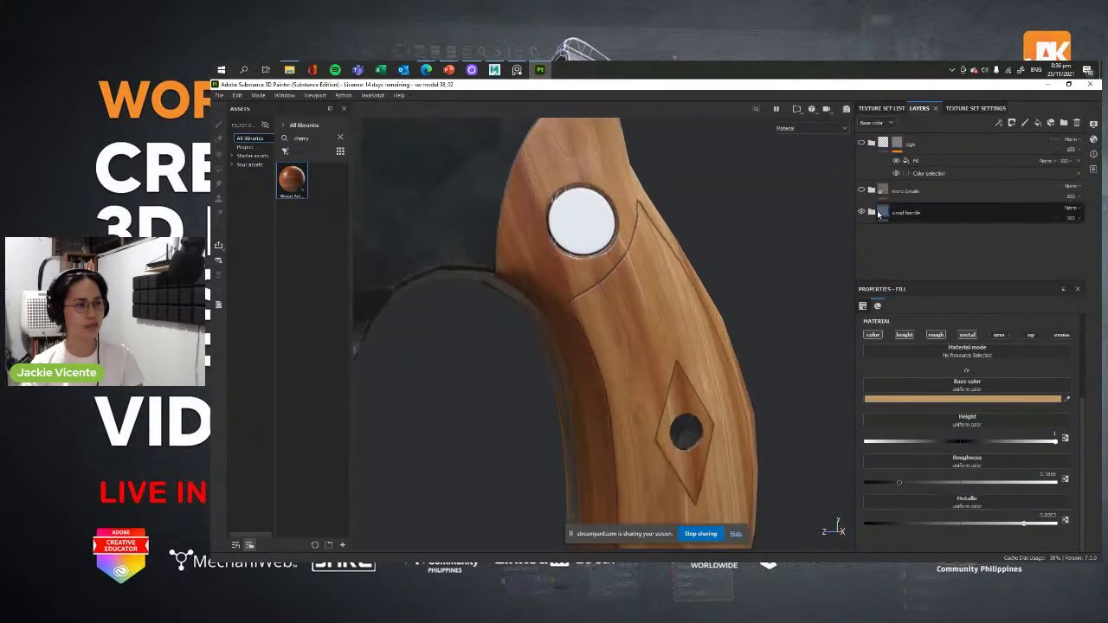
# - Expand the wood handle group again and toggle the Wood American Cherry layer off and on to compare the grip
pyautogui.click(872, 213)
pyautogui.keyDown('alt'); pyautogui.moveTo(845, 234); pyautogui.dragTo(813, 250, button='right'); pyautogui.keyUp('alt')
pyautogui.scroll(-3, 916, 237)
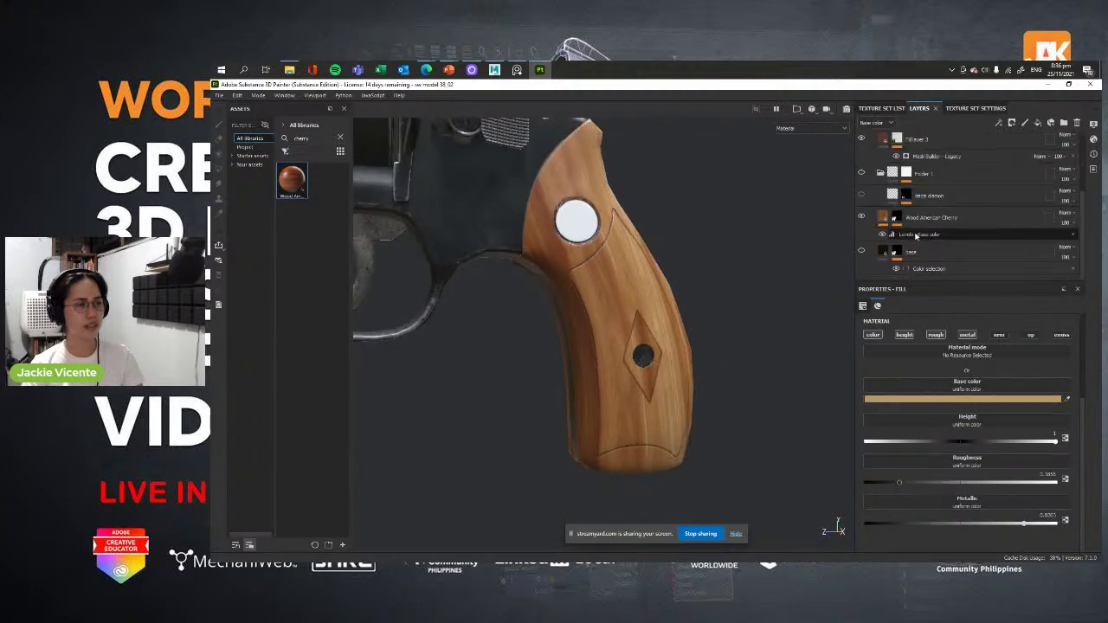
pyautogui.click(861, 217)
pyautogui.click(861, 217)
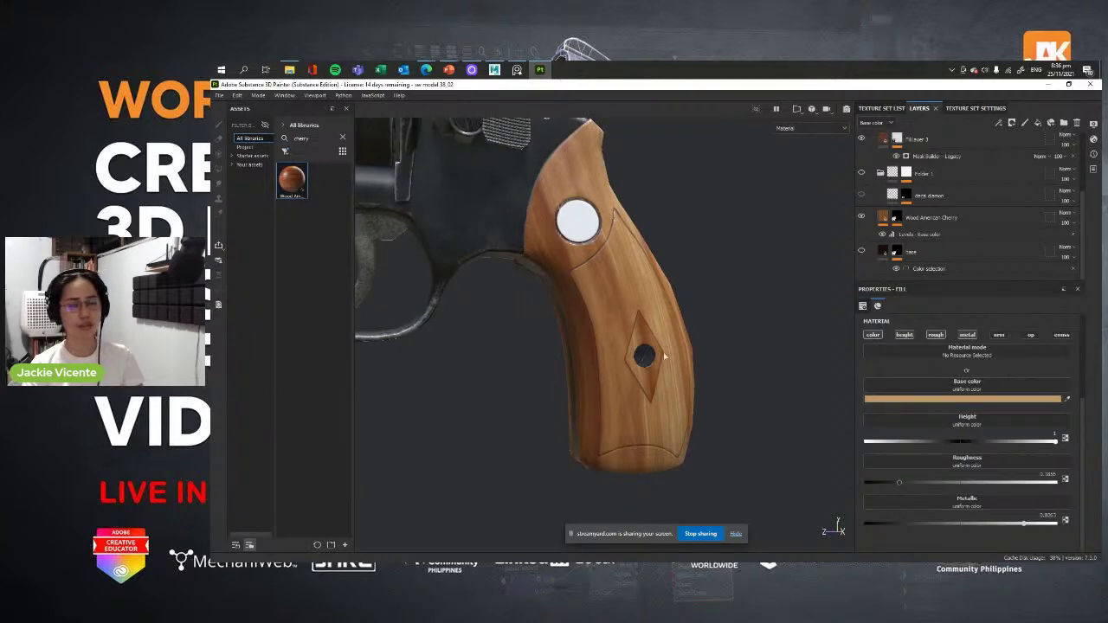
# - Select the Wood American Cherry layer and bring up its UV transformation settings with the upper grip in close view
pyautogui.keyDown('alt'); pyautogui.moveTo(568, 250); pyautogui.dragTo(665, 372, button='right'); pyautogui.keyUp('alt')
pyautogui.keyDown('alt'); pyautogui.moveTo(625, 233); pyautogui.dragTo(622, 369, button='middle'); pyautogui.keyUp('alt')
pyautogui.keyDown('alt'); pyautogui.moveTo(622, 369); pyautogui.dragTo(641, 311); pyautogui.keyUp('alt')
pyautogui.click(886, 224)
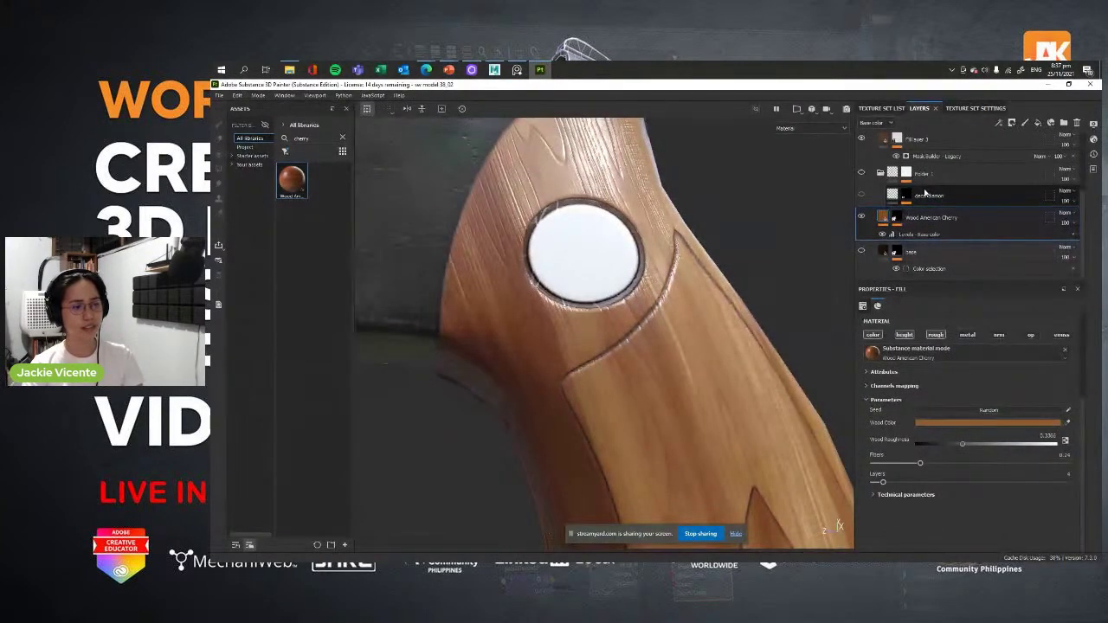
pyautogui.keyDown('alt'); pyautogui.moveTo(658, 359); pyautogui.dragTo(682, 381); pyautogui.keyUp('alt')
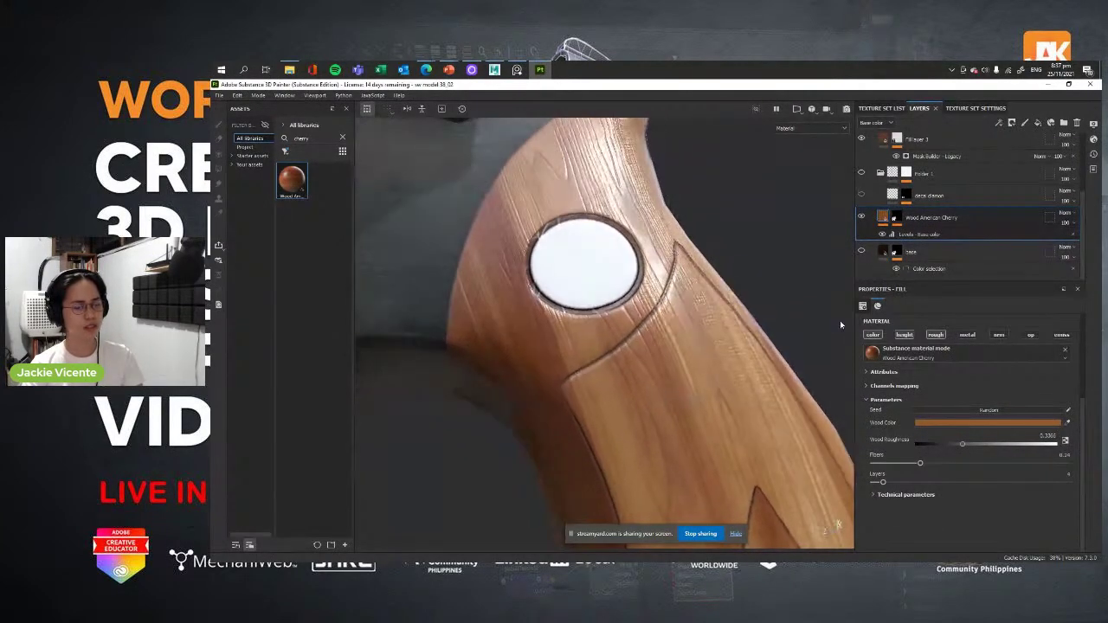
pyautogui.scroll(3, 957, 425)
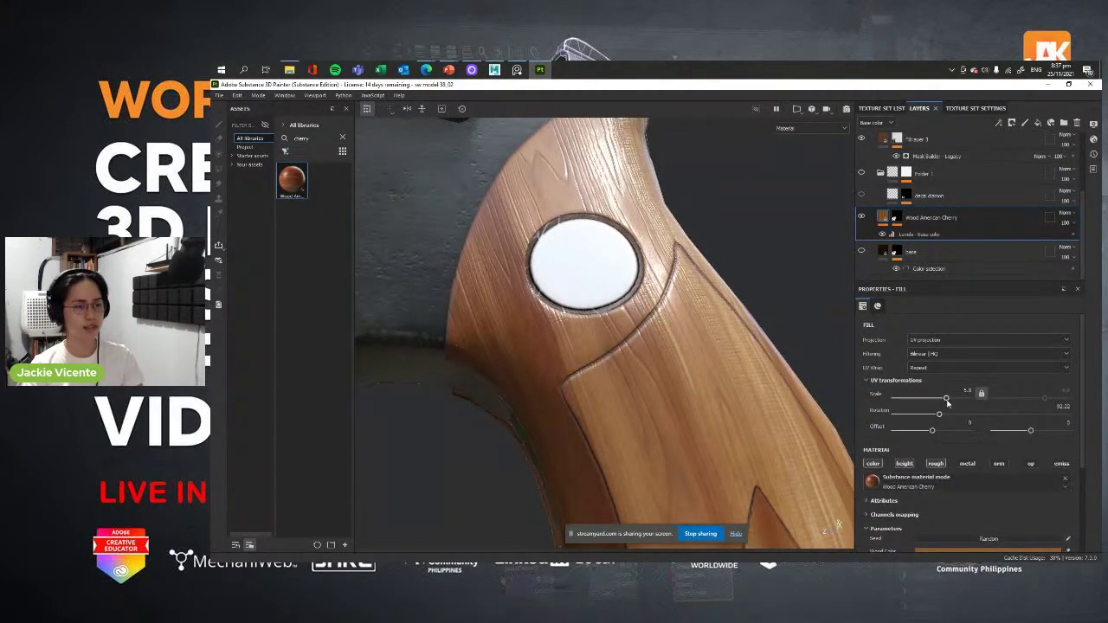
# - Try UV scales of about 27 and about 0.48 on the cherry wood, and undo both scale changes
pyautogui.moveTo(946, 399)
pyautogui.mouseDown()
pyautogui.moveTo(935, 398)
pyautogui.moveTo(954, 399)
pyautogui.mouseUp()
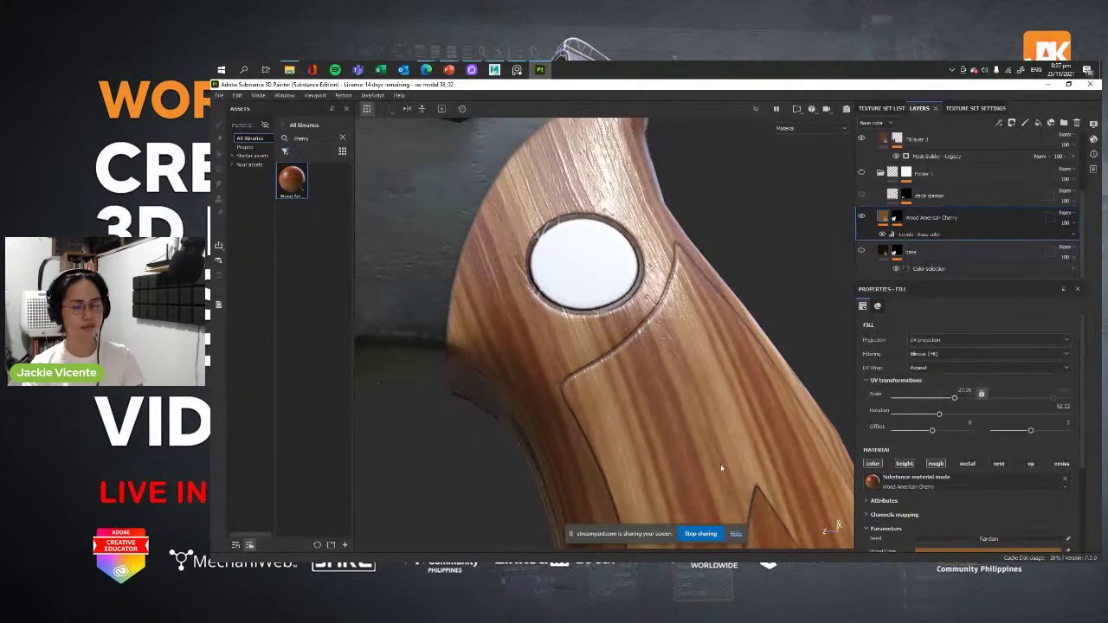
pyautogui.keyDown('alt'); pyautogui.moveTo(721, 469); pyautogui.dragTo(595, 327); pyautogui.keyUp('alt')
pyautogui.keyDown('alt'); pyautogui.moveTo(592, 289); pyautogui.dragTo(630, 368, button='middle'); pyautogui.keyUp('alt')
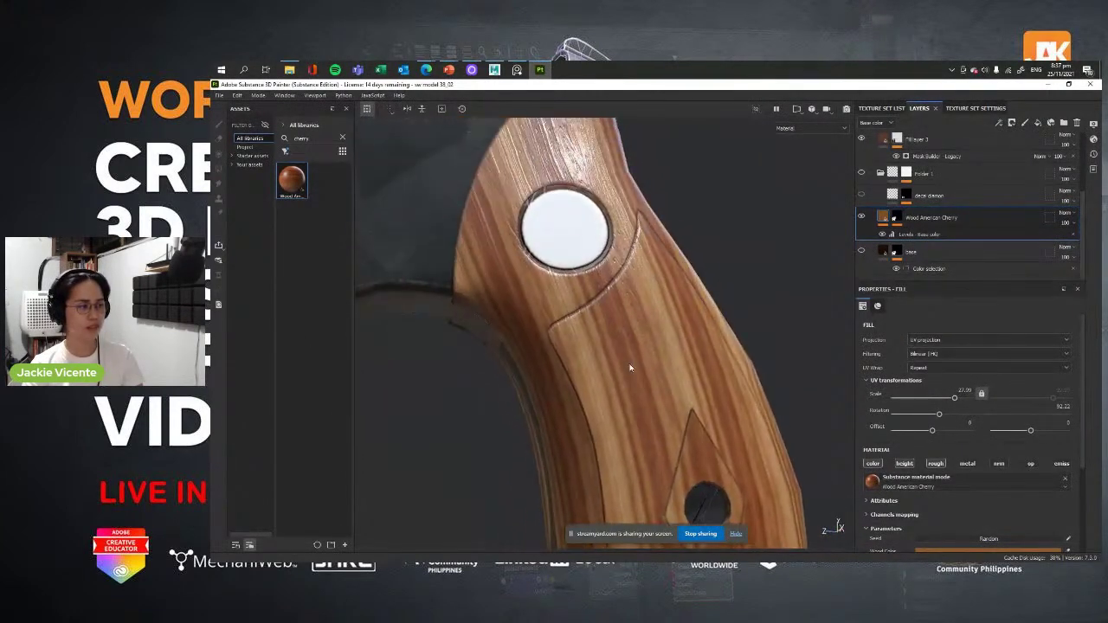
pyautogui.moveTo(954, 398); pyautogui.dragTo(938, 399)
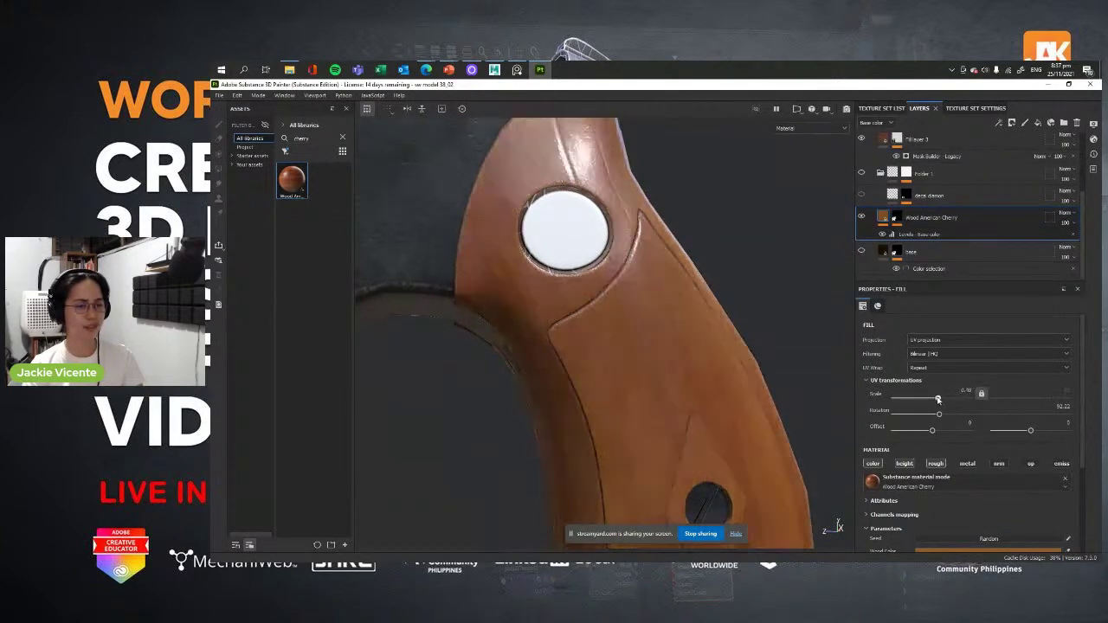
pyautogui.hotkey('ctrl', 'z')
pyautogui.hotkey('ctrl', 'z')
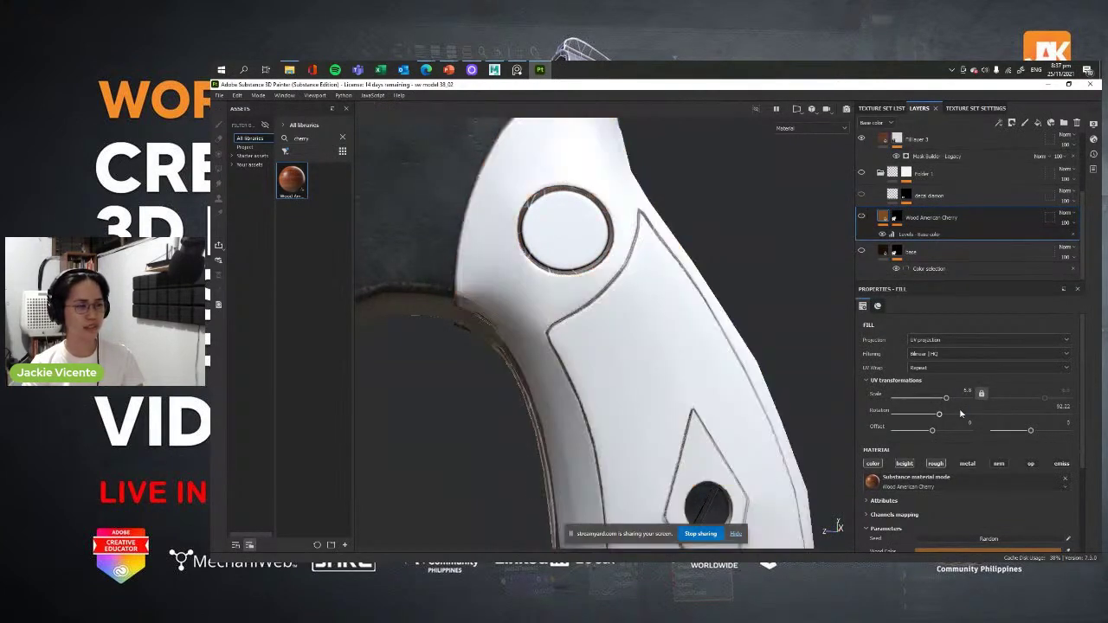
# - Try UV scales from about 0.1 to about 72 and a rotation of about 140 degrees on the cherry wood
pyautogui.moveTo(946, 398); pyautogui.dragTo(935, 400)
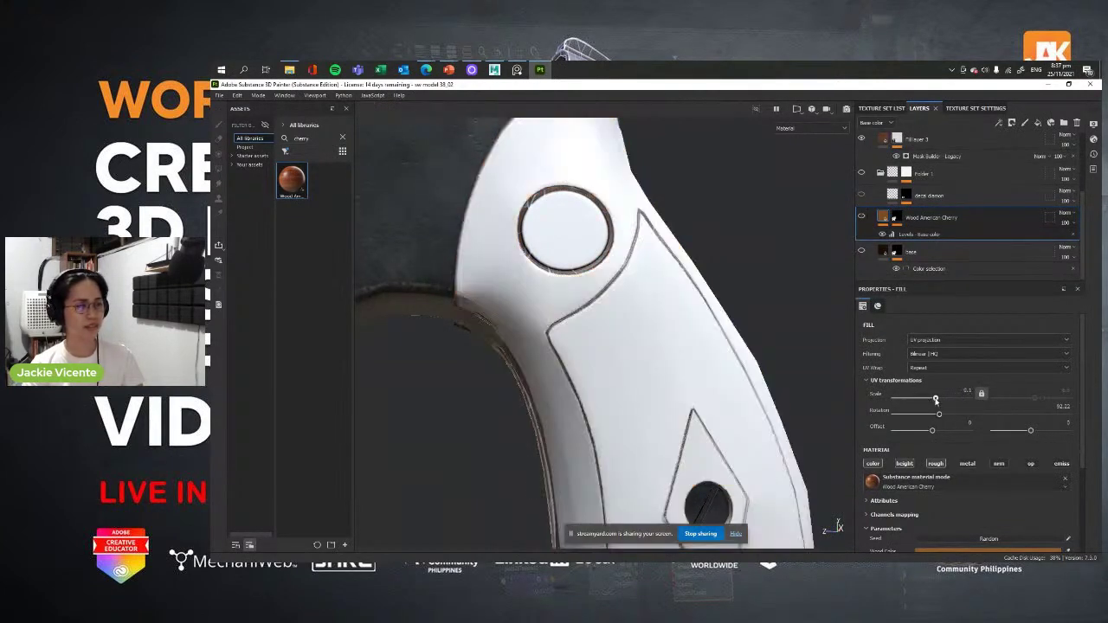
pyautogui.click(861, 217)
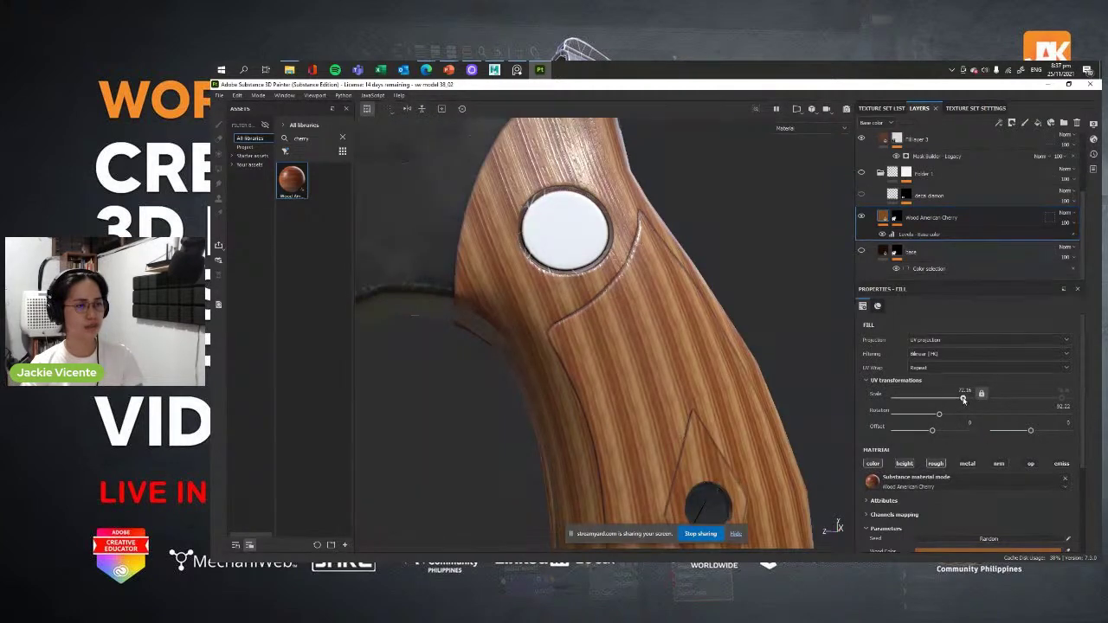
pyautogui.moveTo(961, 398); pyautogui.dragTo(952, 399)
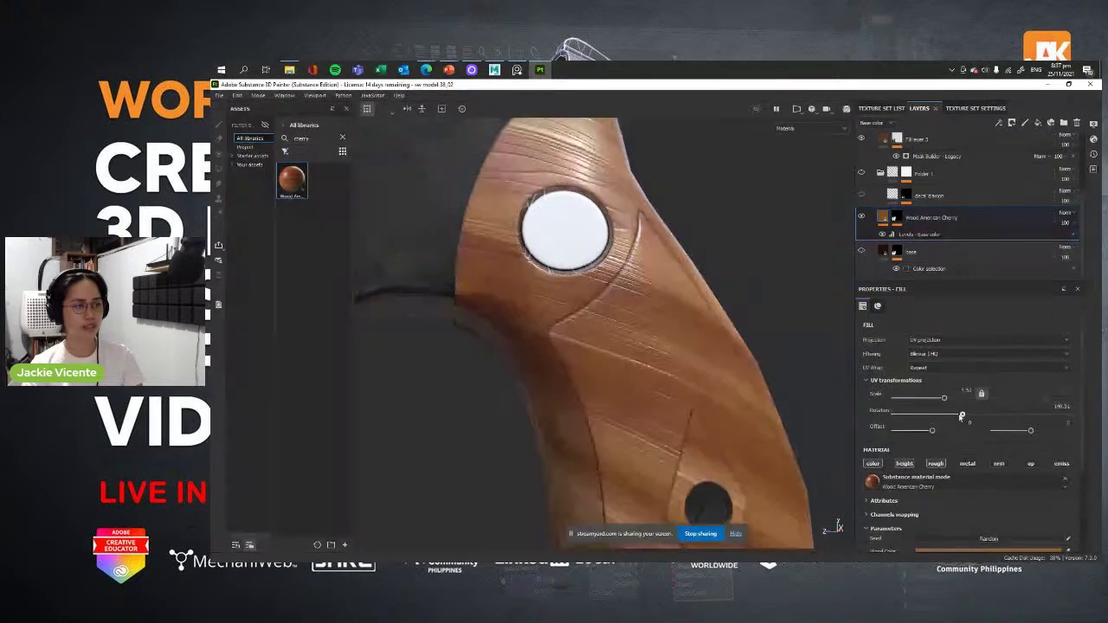
# - Expand the cherry wood's technical parameters, set Height Range to about 0.02, and inspect the grain around the medallion
pyautogui.scroll(-3, 953, 469)
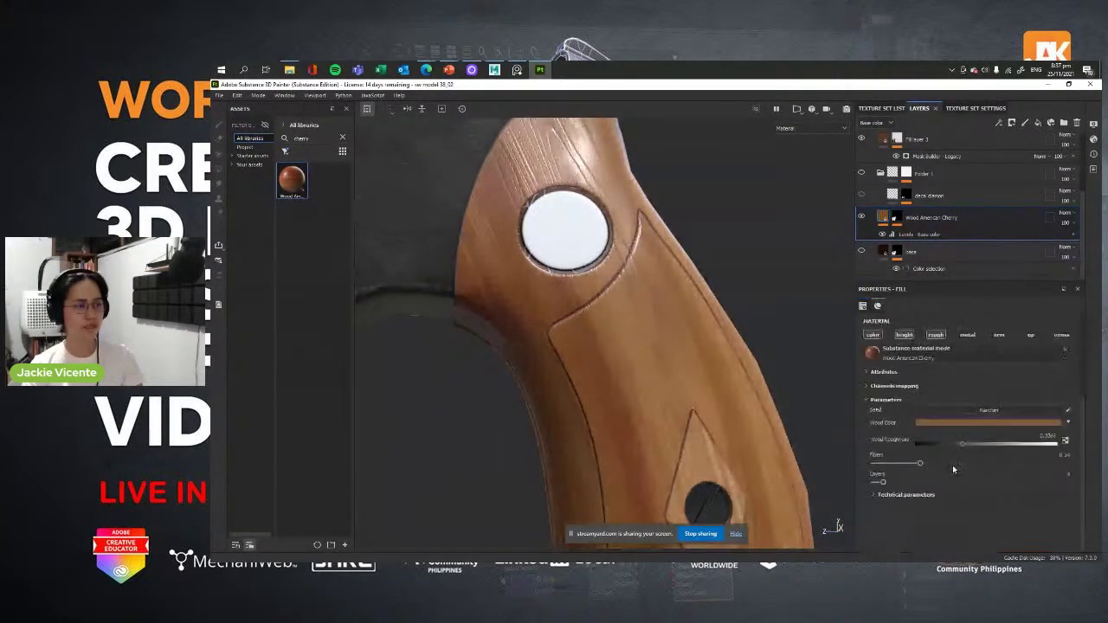
pyautogui.click(873, 495)
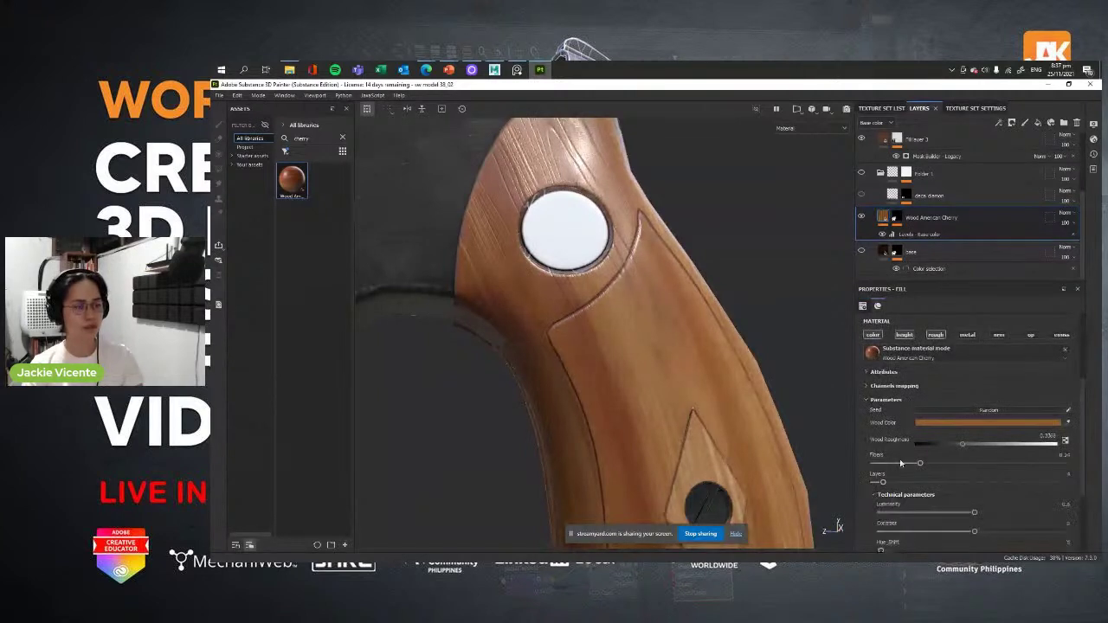
pyautogui.scroll(-3, 951, 541)
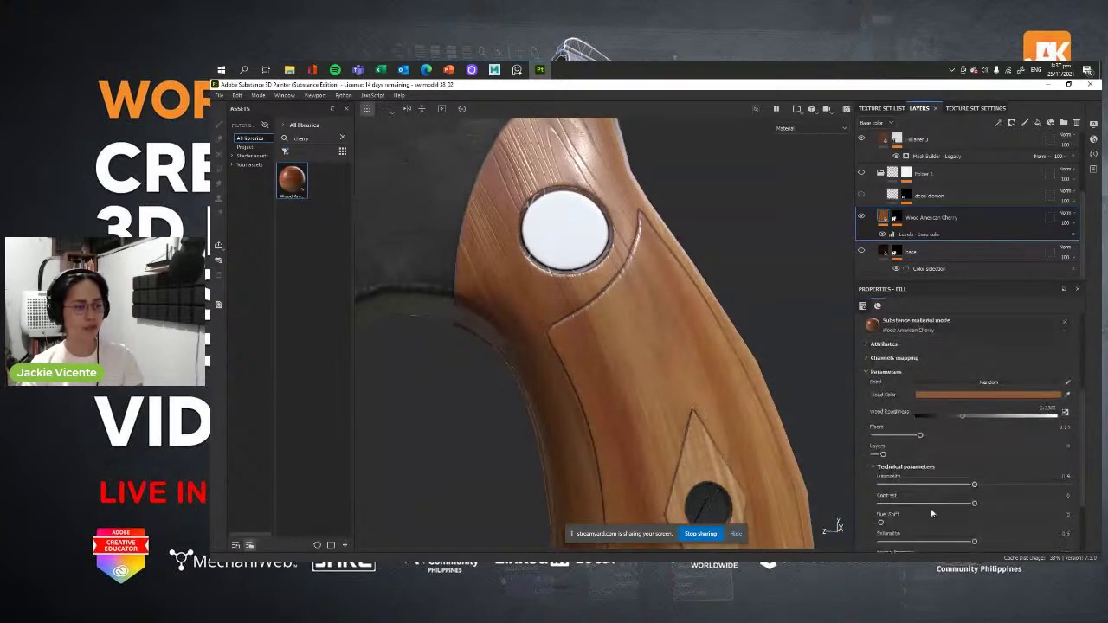
pyautogui.moveTo(894, 496)
pyautogui.mouseDown()
pyautogui.moveTo(907, 495)
pyautogui.moveTo(885, 494)
pyautogui.mouseUp()
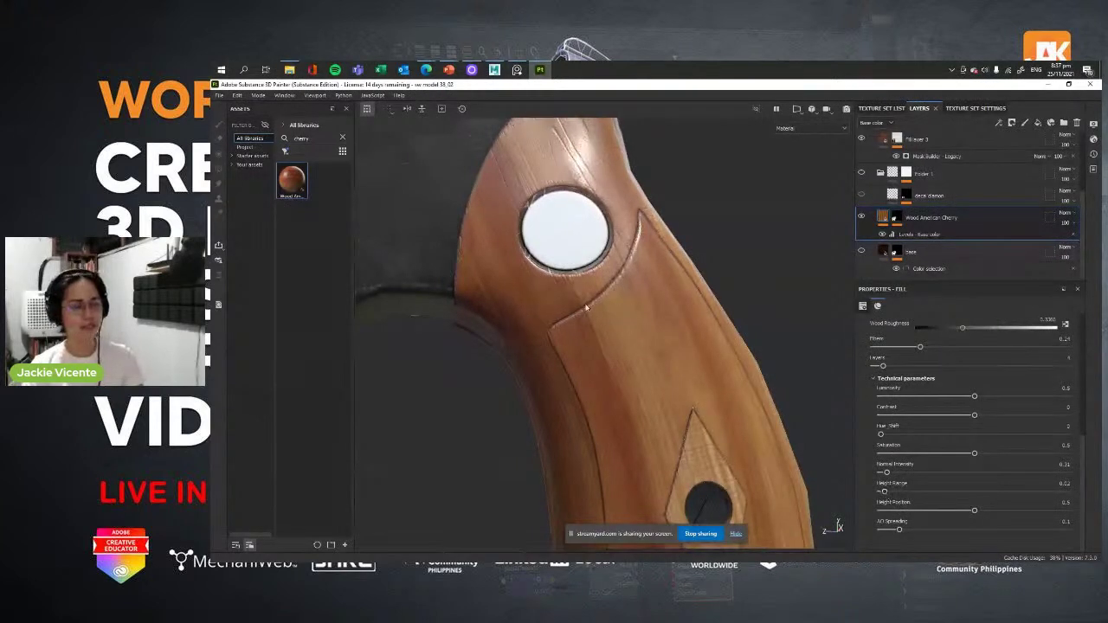
pyautogui.keyDown('alt'); pyautogui.moveTo(586, 309); pyautogui.dragTo(582, 347); pyautogui.keyUp('alt')
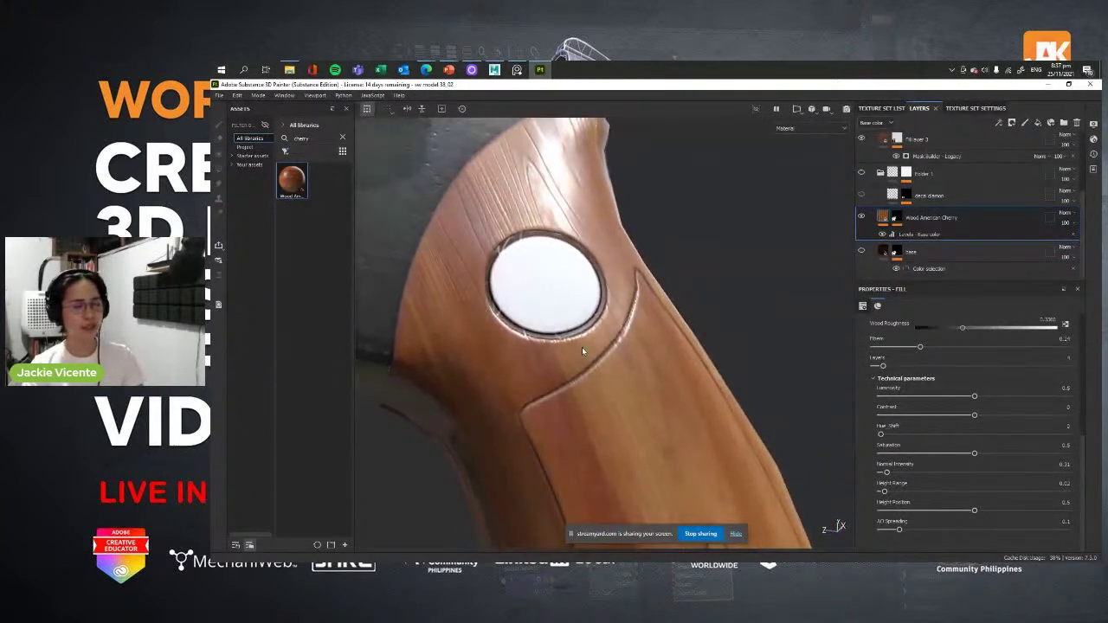
pyautogui.keyDown('alt'); pyautogui.moveTo(640, 406); pyautogui.dragTo(672, 378); pyautogui.keyUp('alt')
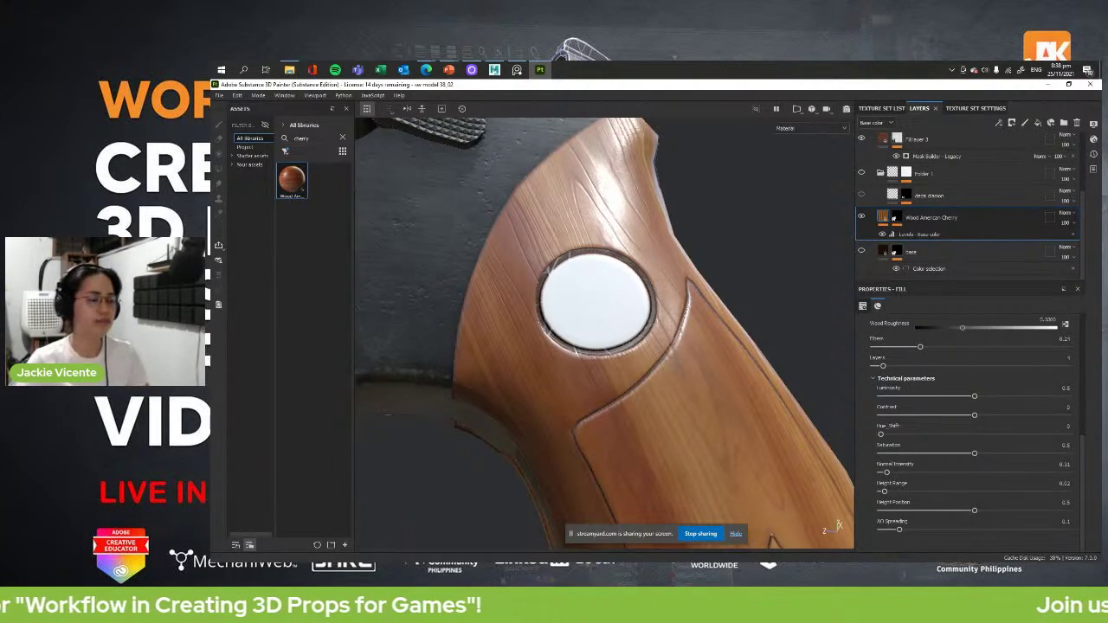
# - Exaggerate the grain relief with a higher Height Range, and settle on a value of about 0.04
pyautogui.click(893, 492)
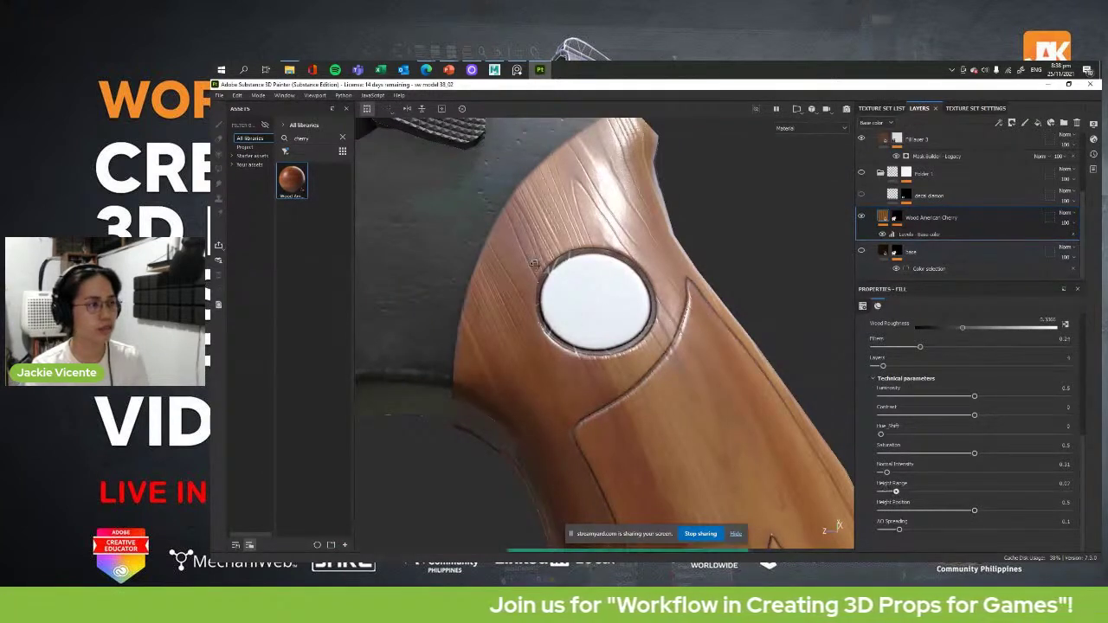
pyautogui.keyDown('alt'); pyautogui.moveTo(576, 320); pyautogui.dragTo(534, 250); pyautogui.keyUp('alt')
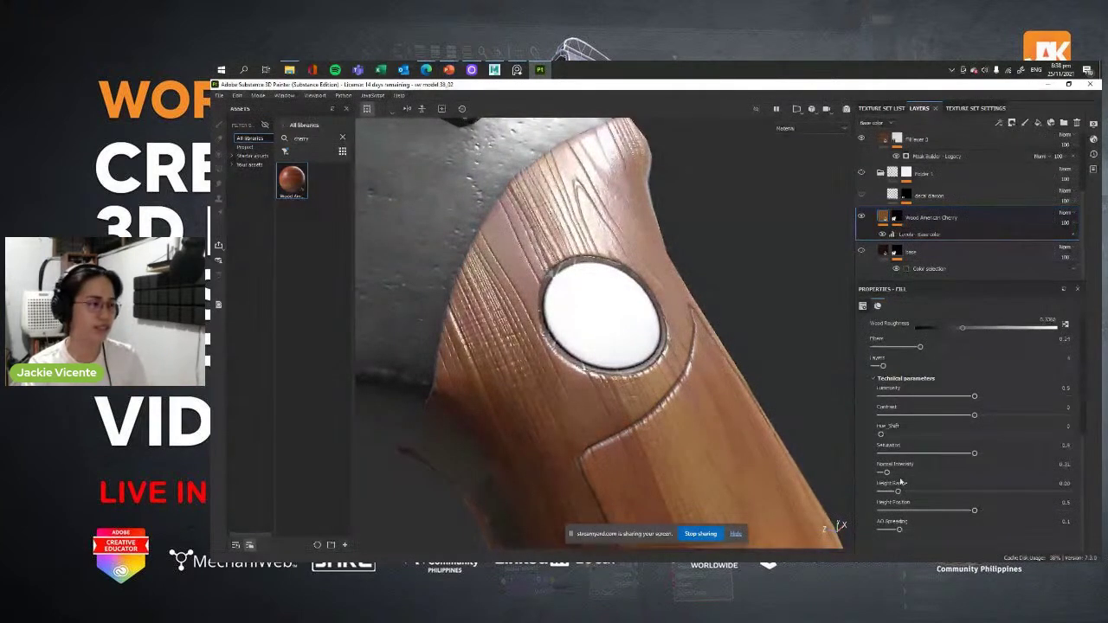
pyautogui.moveTo(895, 491); pyautogui.dragTo(885, 490)
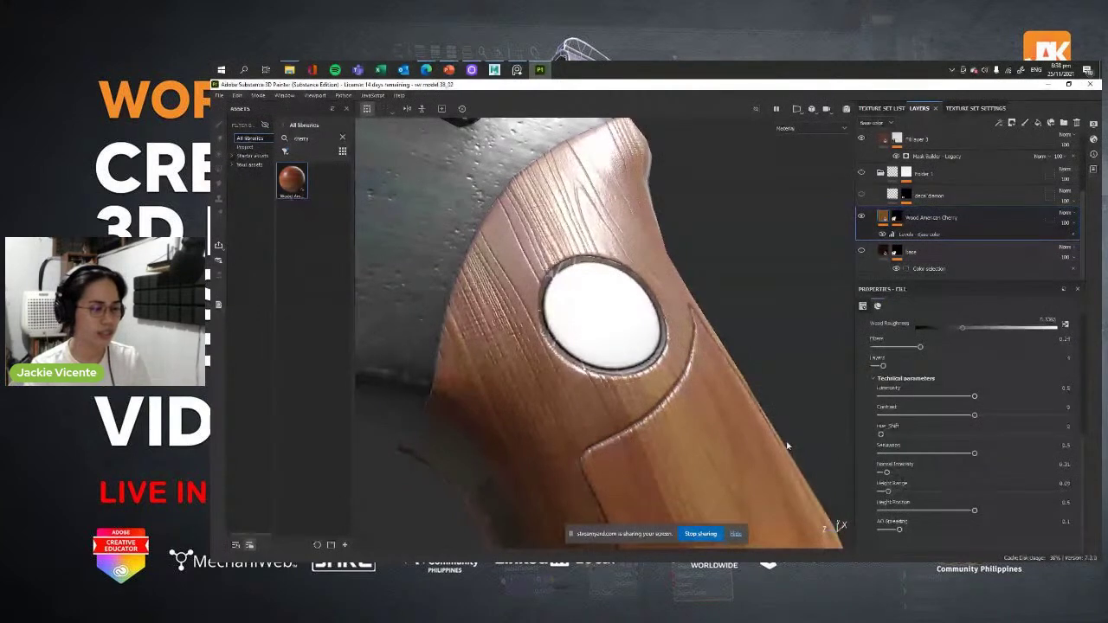
pyautogui.keyDown('alt'); pyautogui.moveTo(787, 445); pyautogui.dragTo(633, 431); pyautogui.keyUp('alt')
pyautogui.scroll(2, 633, 431)
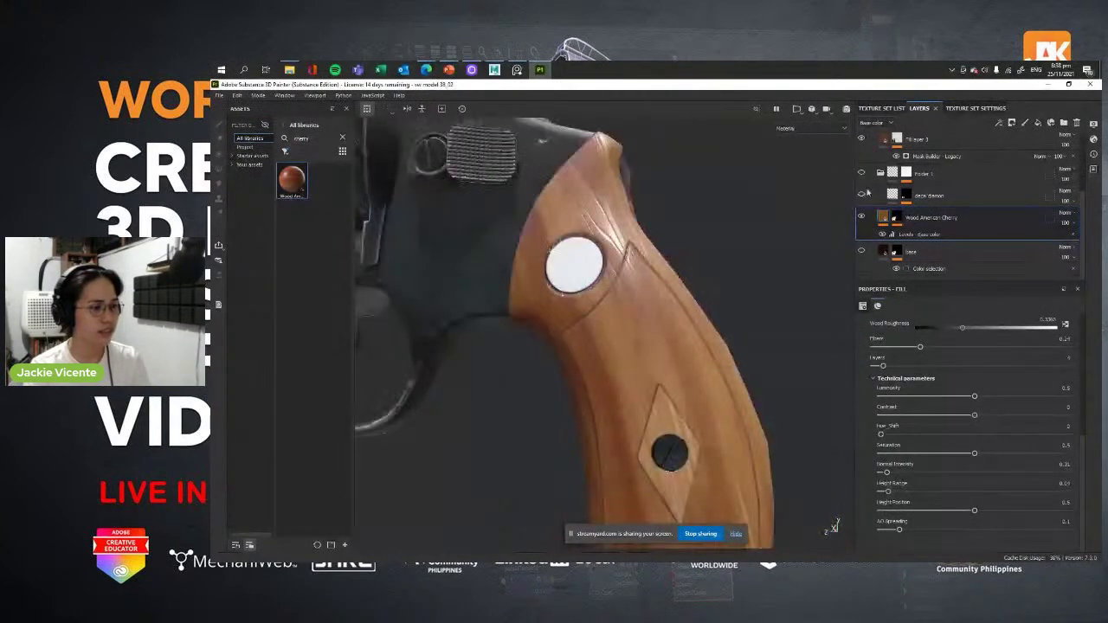
# - Show the decal diamond layer again and select its mask while examining the checkered grip from several angles
pyautogui.click(861, 196)
pyautogui.scroll(6, 619, 332)
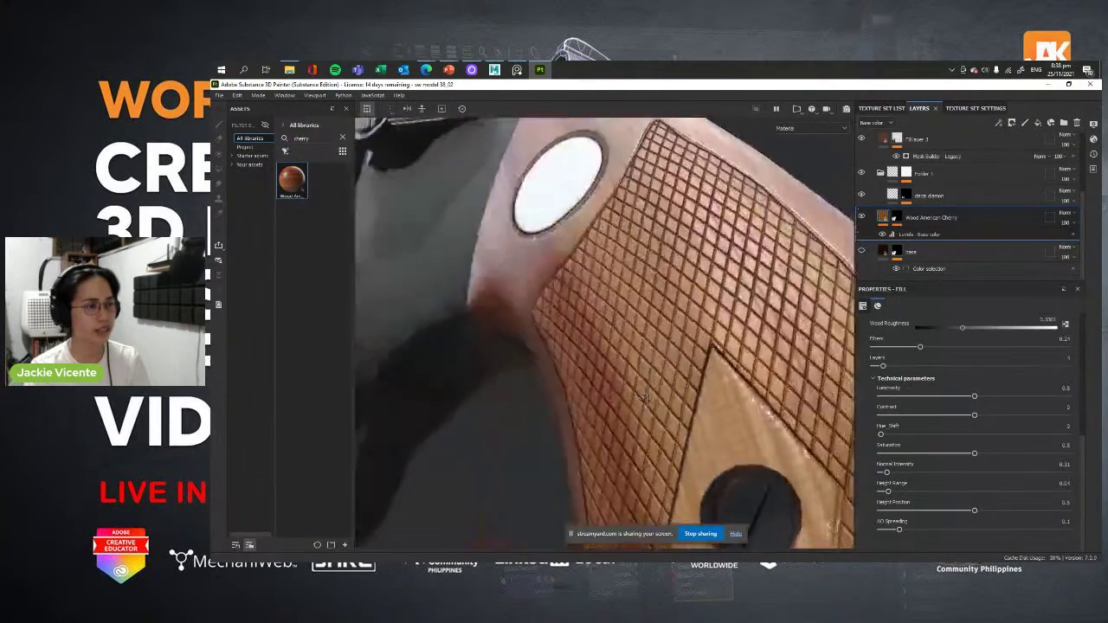
pyautogui.keyDown('alt'); pyautogui.moveTo(643, 399); pyautogui.dragTo(656, 426); pyautogui.keyUp('alt')
pyautogui.click(895, 195)
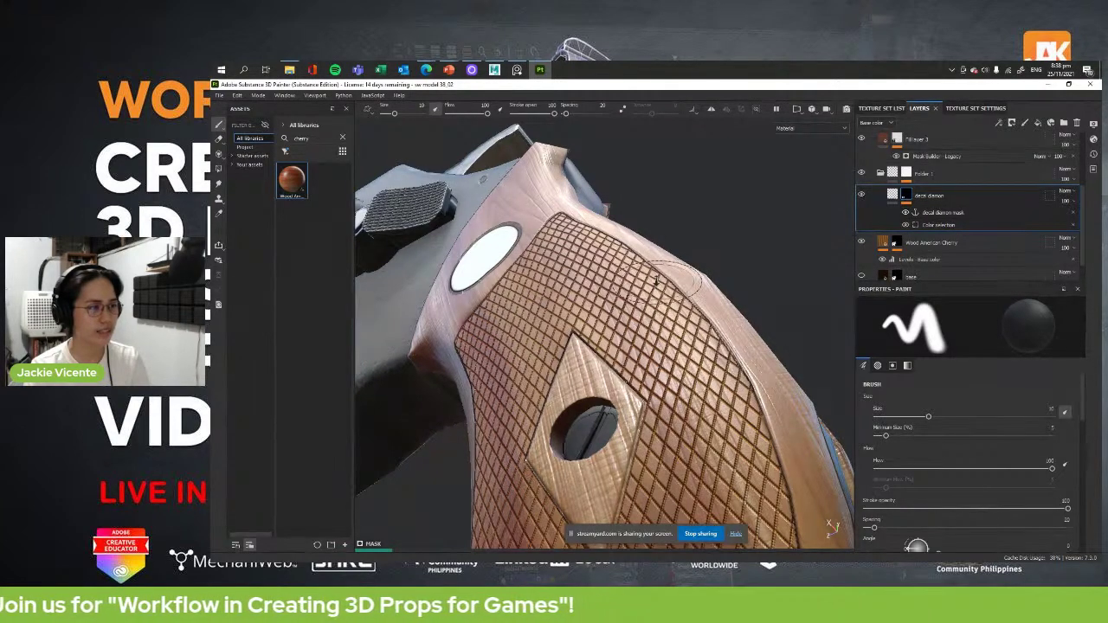
pyautogui.keyDown('alt'); pyautogui.moveTo(656, 279); pyautogui.dragTo(655, 281); pyautogui.keyUp('alt')
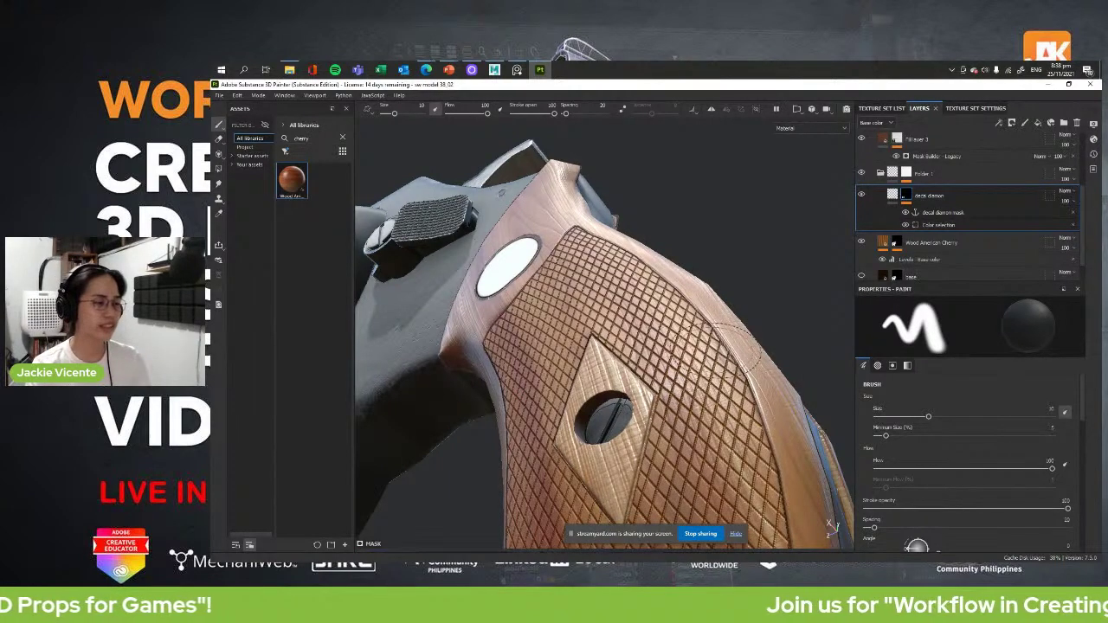
pyautogui.keyDown('alt'); pyautogui.moveTo(735, 347); pyautogui.dragTo(786, 242); pyautogui.keyUp('alt')
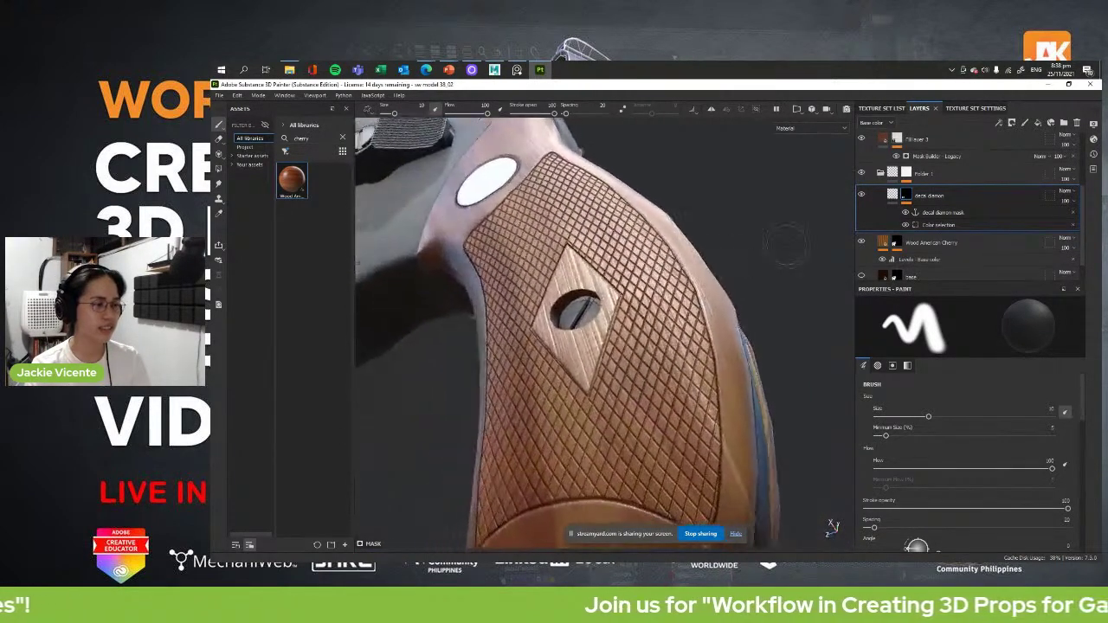
# - Toggle the decal diamond layer off and on to compare the grip with and without the checkering
pyautogui.click(860, 195)
pyautogui.click(860, 195)
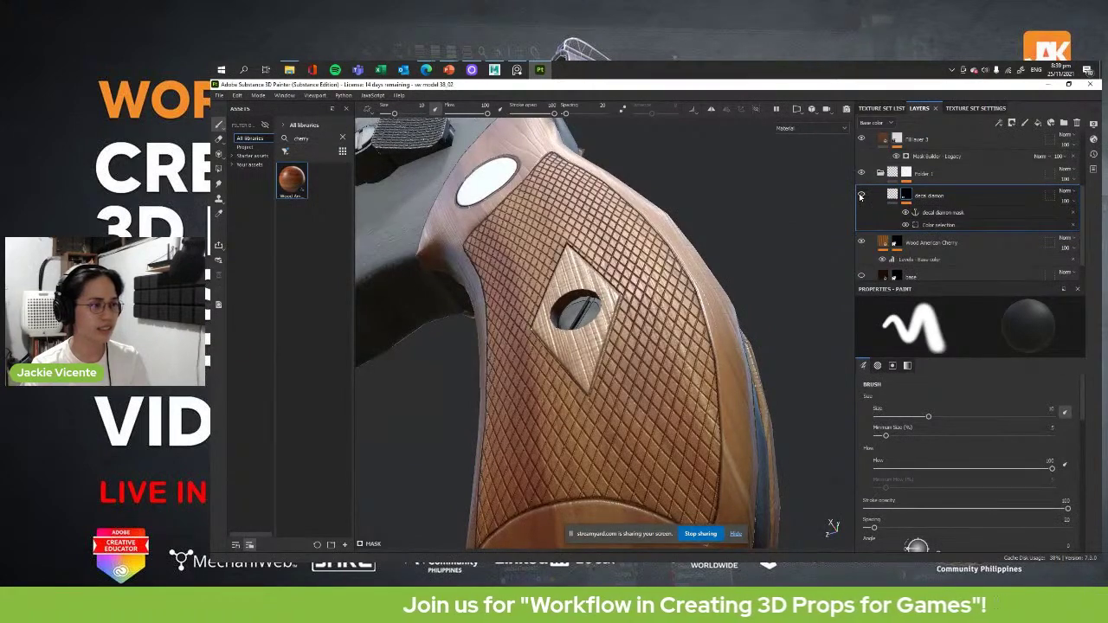
pyautogui.click(861, 195)
pyautogui.click(861, 195)
# - Try changing the UV scale in the decal diamond layer's own fill settings
pyautogui.click(891, 199)
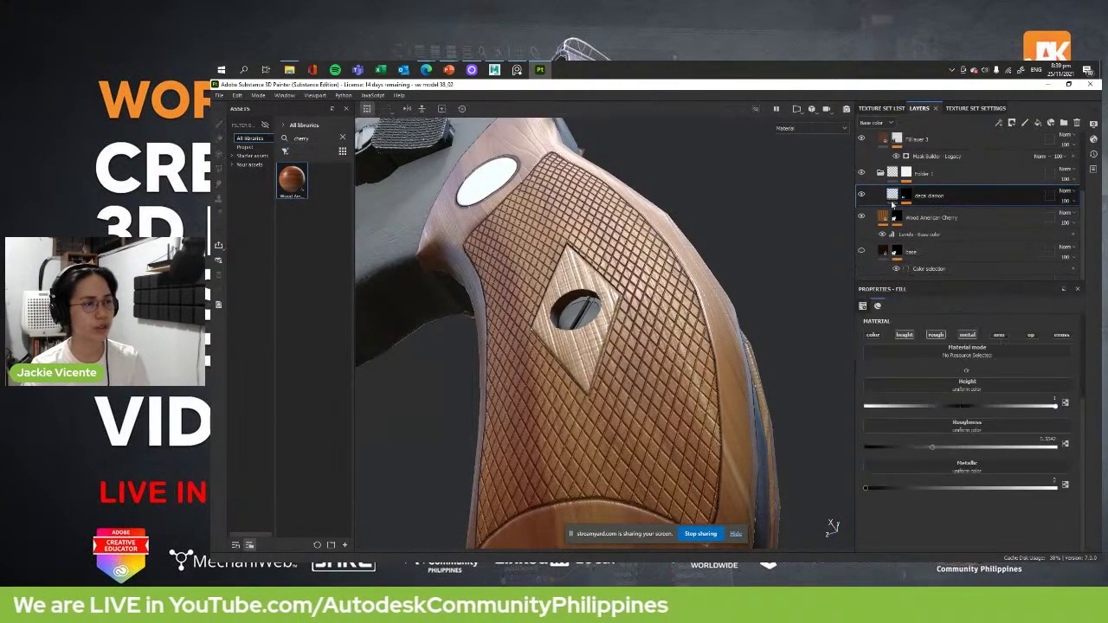
pyautogui.keyDown('alt'); pyautogui.moveTo(519, 312); pyautogui.dragTo(567, 327); pyautogui.keyUp('alt')
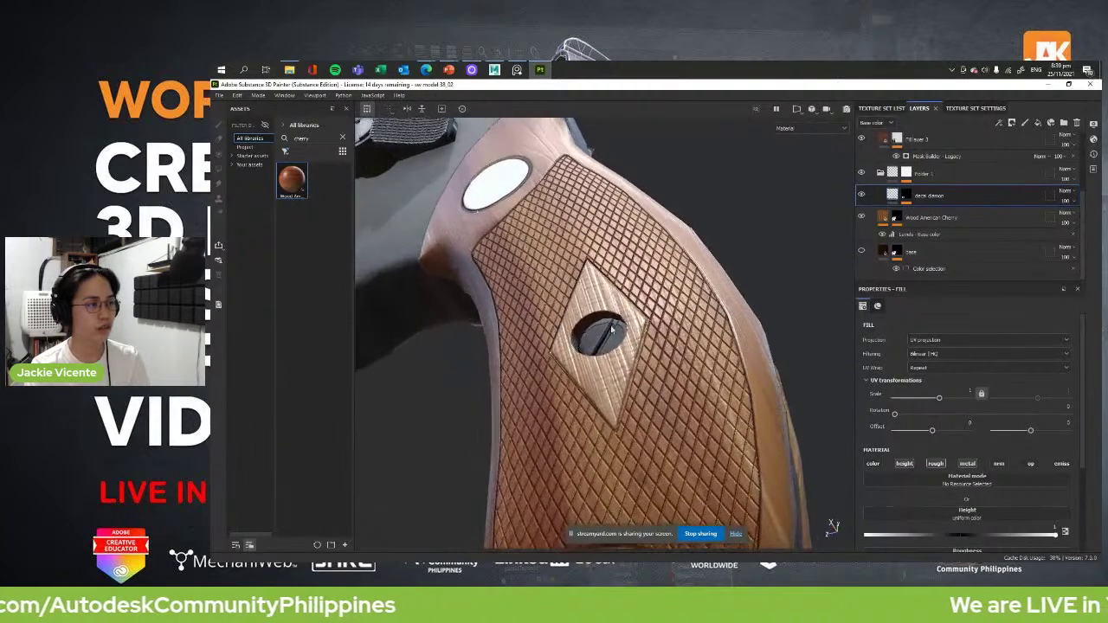
pyautogui.click(905, 195)
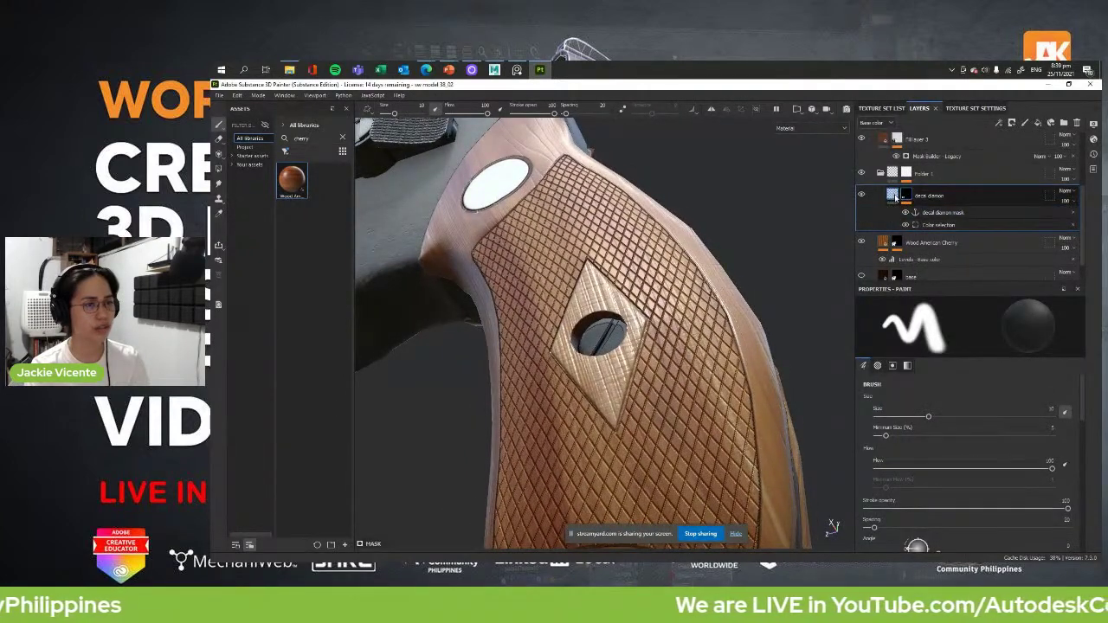
pyautogui.click(896, 196)
pyautogui.moveTo(934, 400); pyautogui.dragTo(938, 398)
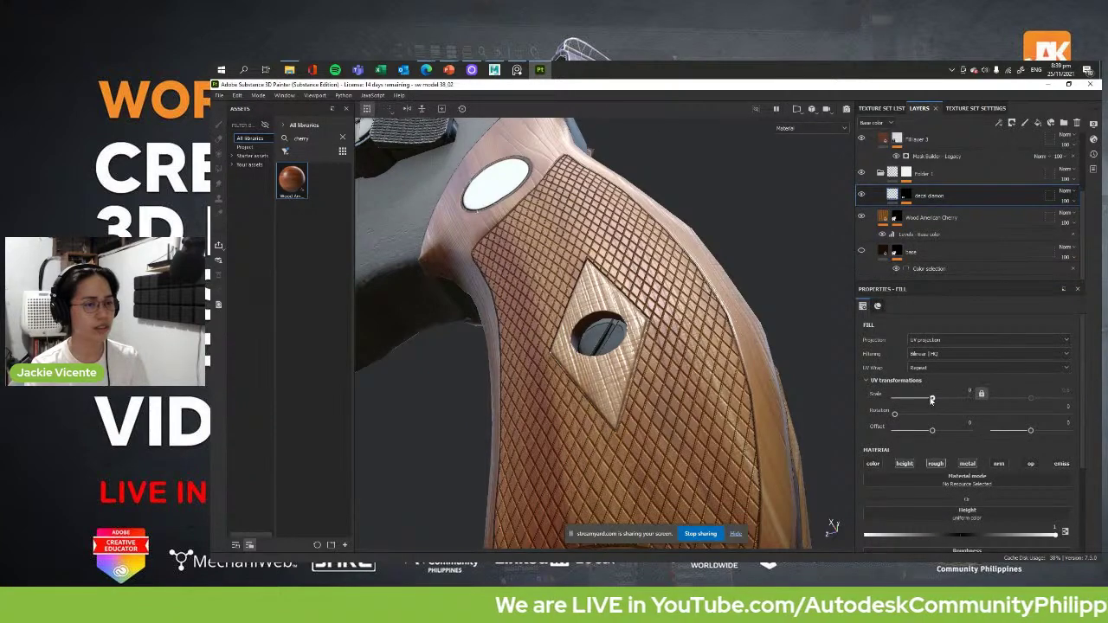
# - Check the Color selection effect on the decal diamond mask, and select the Fill effect on Folder 1's mask
pyautogui.click(905, 196)
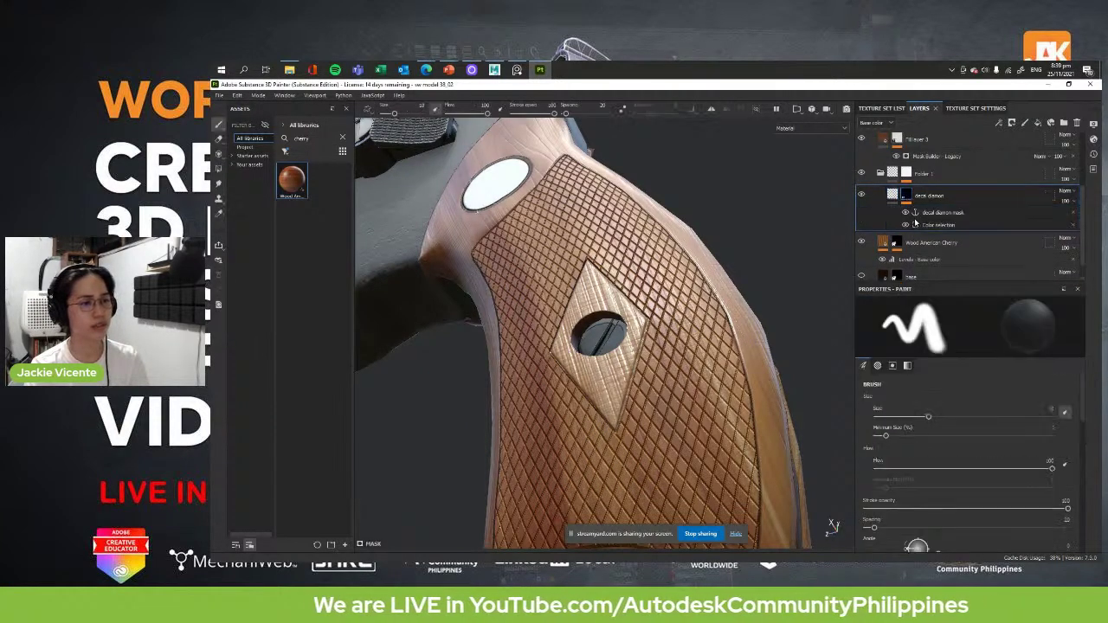
pyautogui.click(934, 224)
pyautogui.click(905, 173)
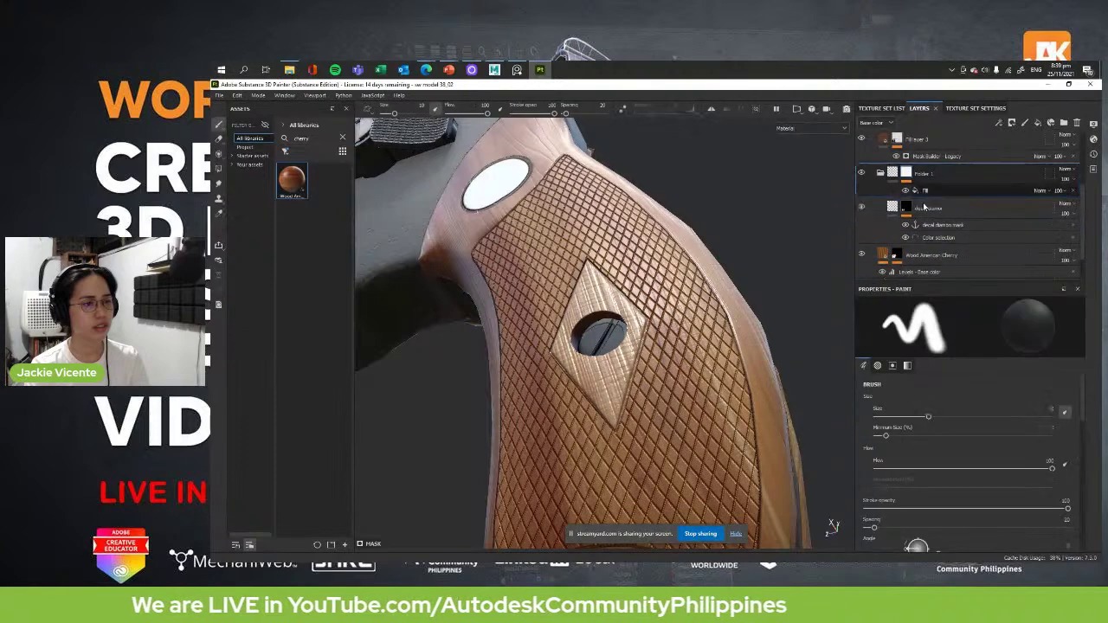
pyautogui.click(949, 191)
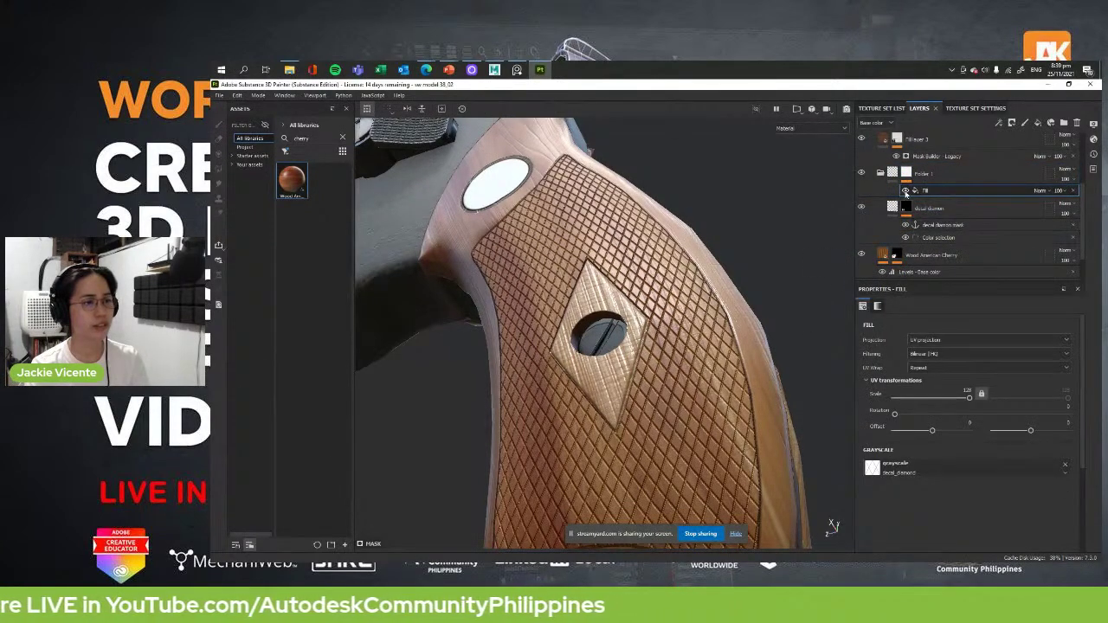
# - Toggle the decal_diamond Fill effect on Folder 1's mask off and on to compare the grip's checkered pattern
pyautogui.click(906, 191)
pyautogui.click(906, 190)
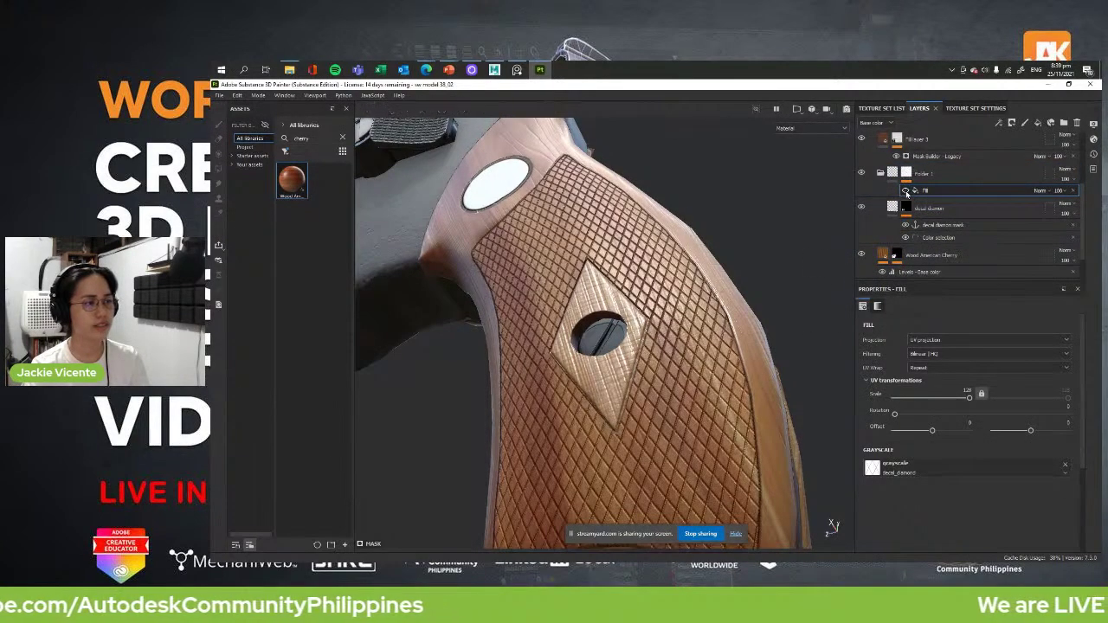
pyautogui.click(905, 190)
pyautogui.click(906, 191)
pyautogui.click(905, 191)
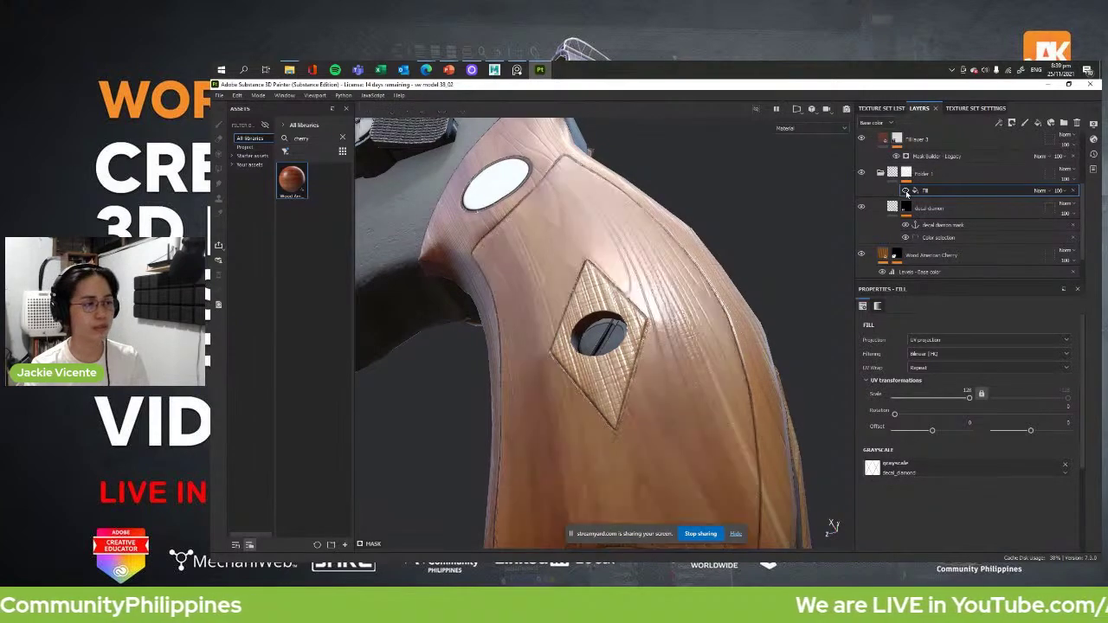
pyautogui.click(905, 191)
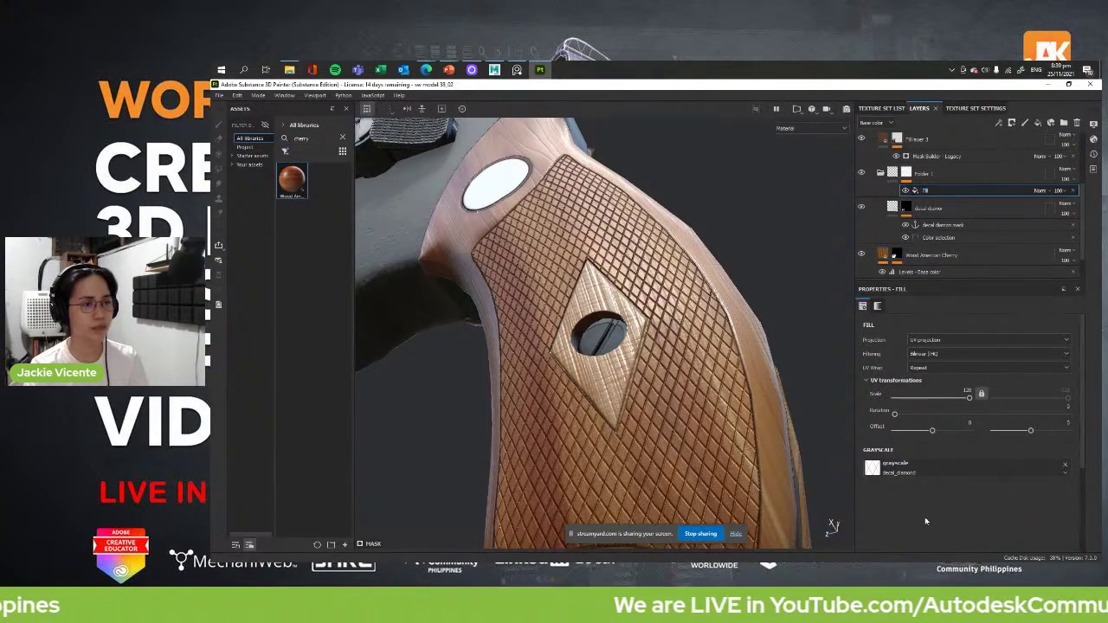
# - Preview the decal_diamond image among the grayscale resources for the mask Fill, leaving the assigned image in place
pyautogui.click(873, 467)
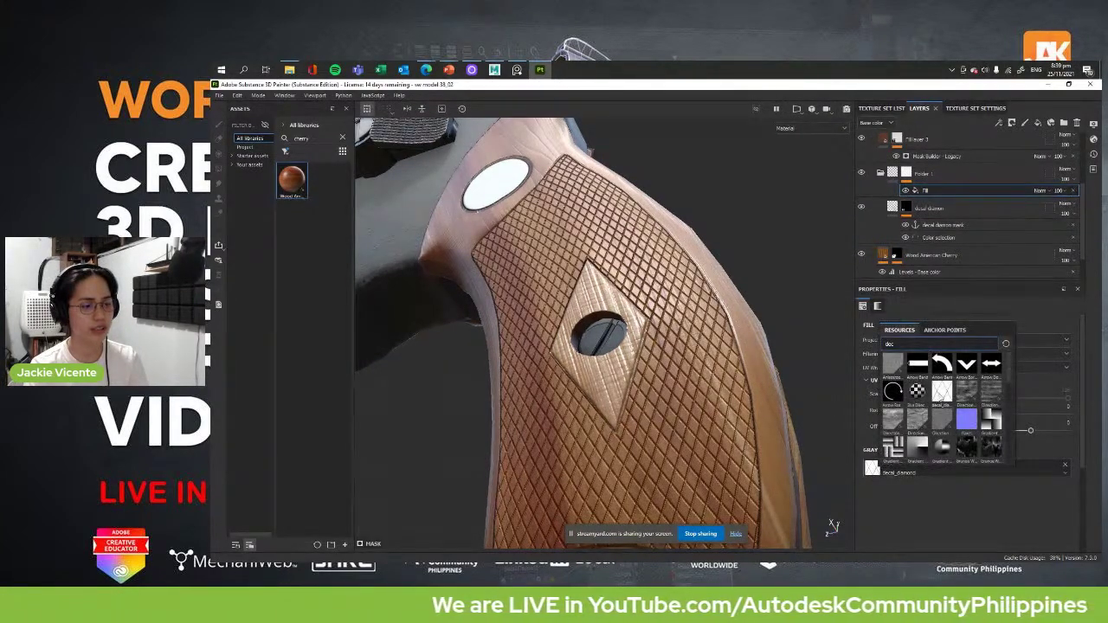
pyautogui.moveTo(941, 391)
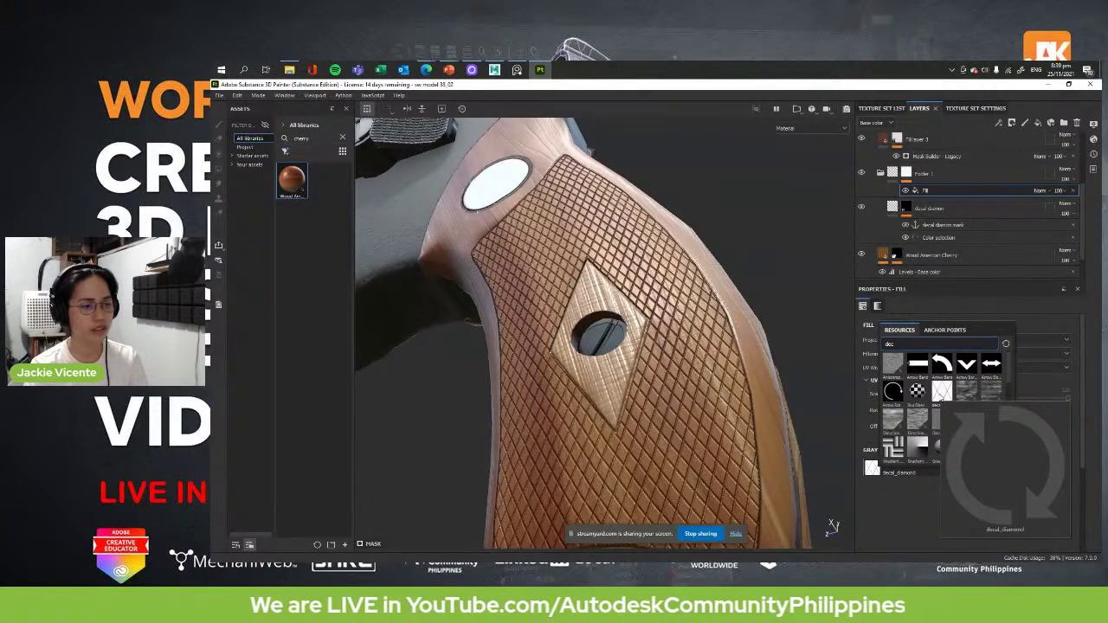
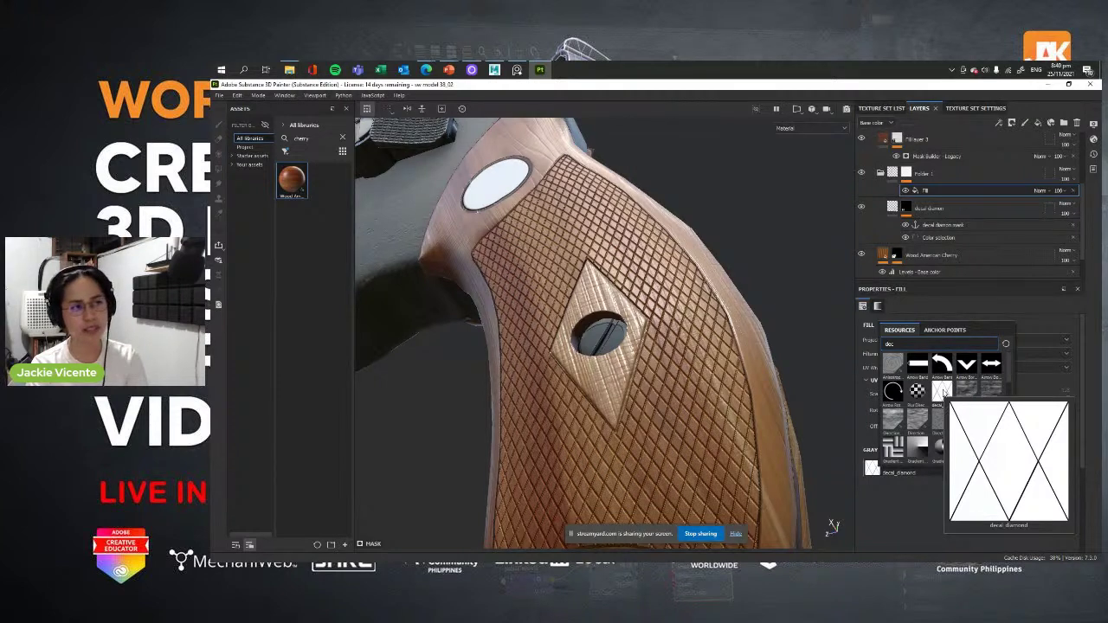
pyautogui.click(958, 312)
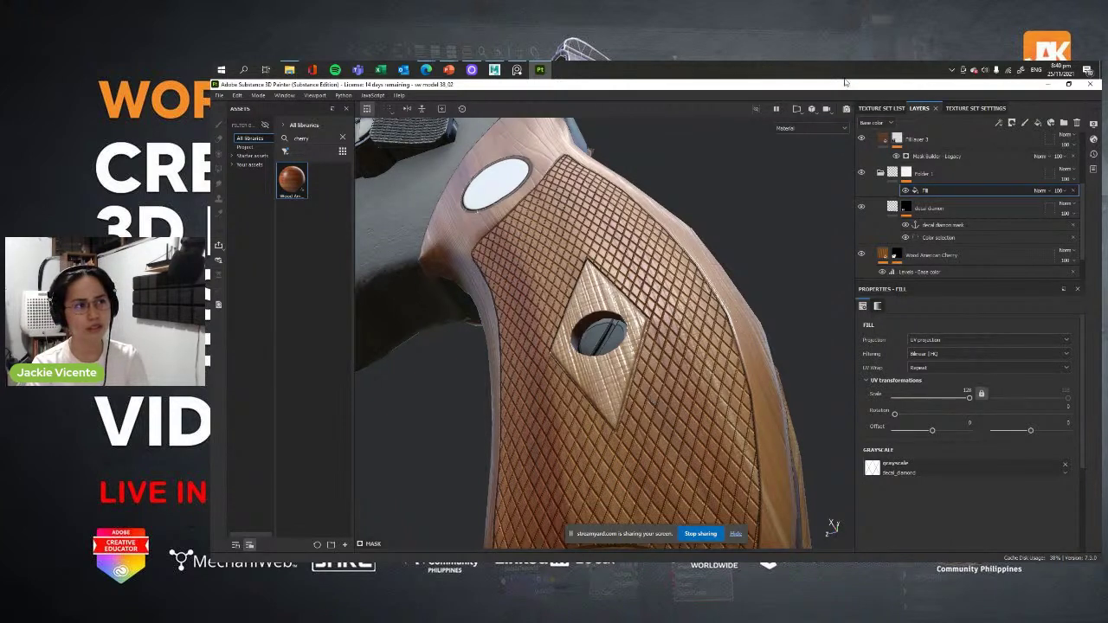
# - Reduce the wood_handle texture set's size to 2048 and inspect the grip's checkering up close
pyautogui.click(975, 108)
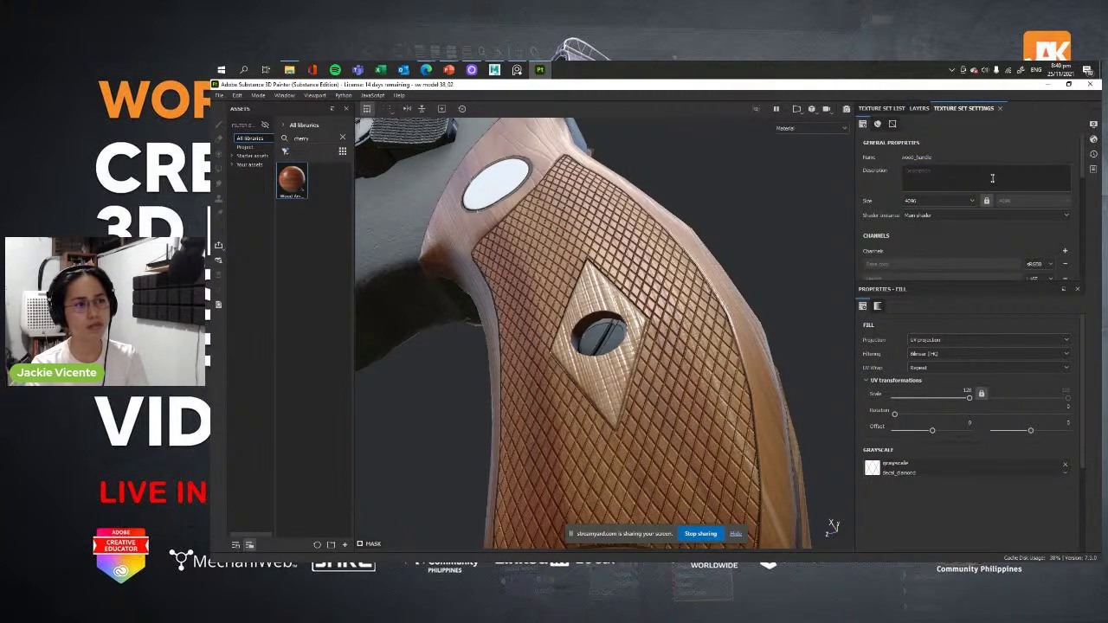
pyautogui.click(939, 205)
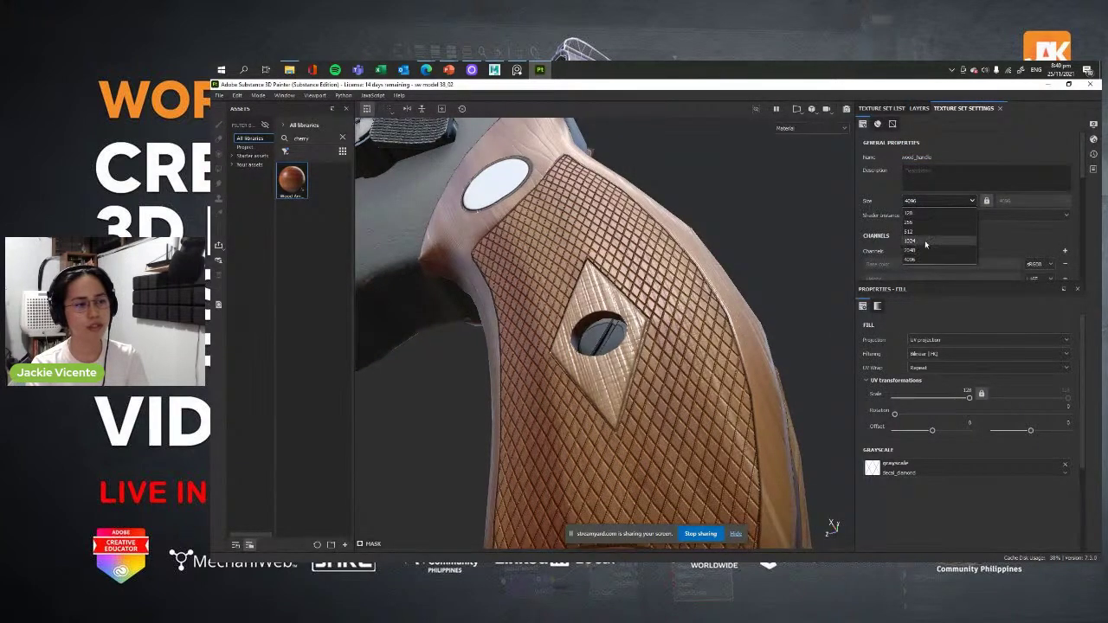
pyautogui.click(1028, 247)
pyautogui.click(946, 206)
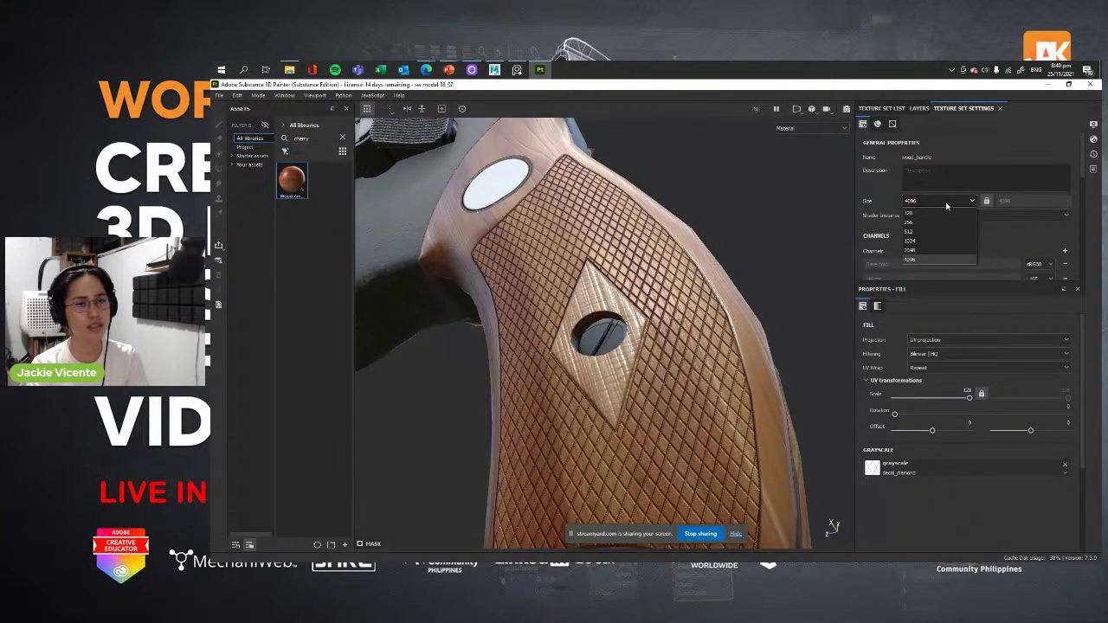
pyautogui.click(932, 249)
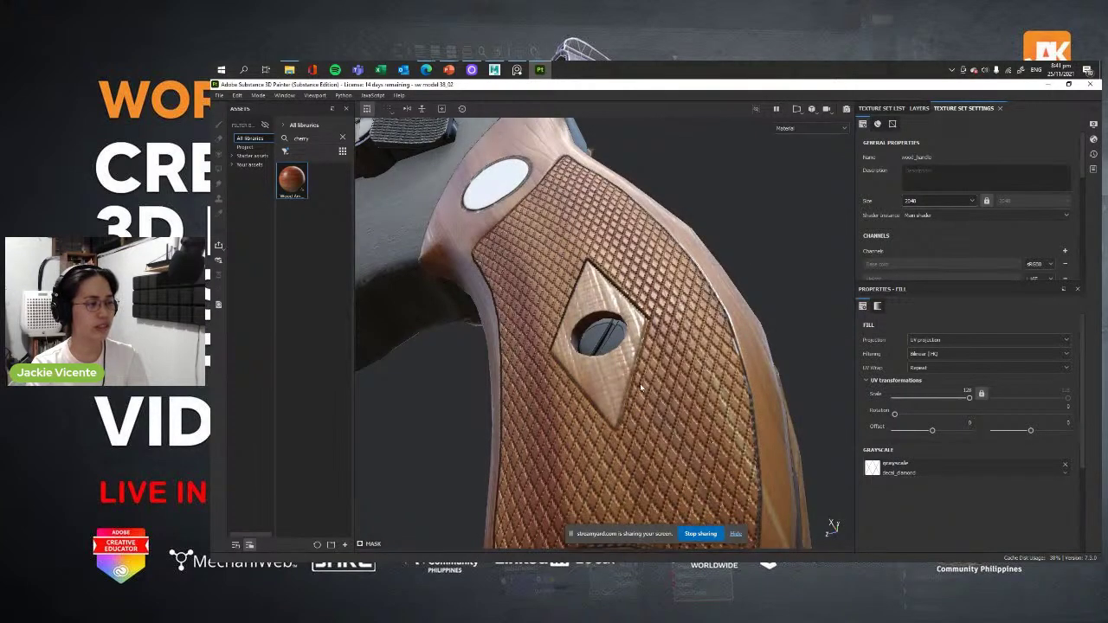
pyautogui.keyDown('alt'); pyautogui.moveTo(681, 309); pyautogui.dragTo(570, 408); pyautogui.keyUp('alt')
pyautogui.keyDown('alt'); pyautogui.moveTo(449, 432); pyautogui.dragTo(615, 389); pyautogui.keyUp('alt')
pyautogui.scroll(5, 615, 394)
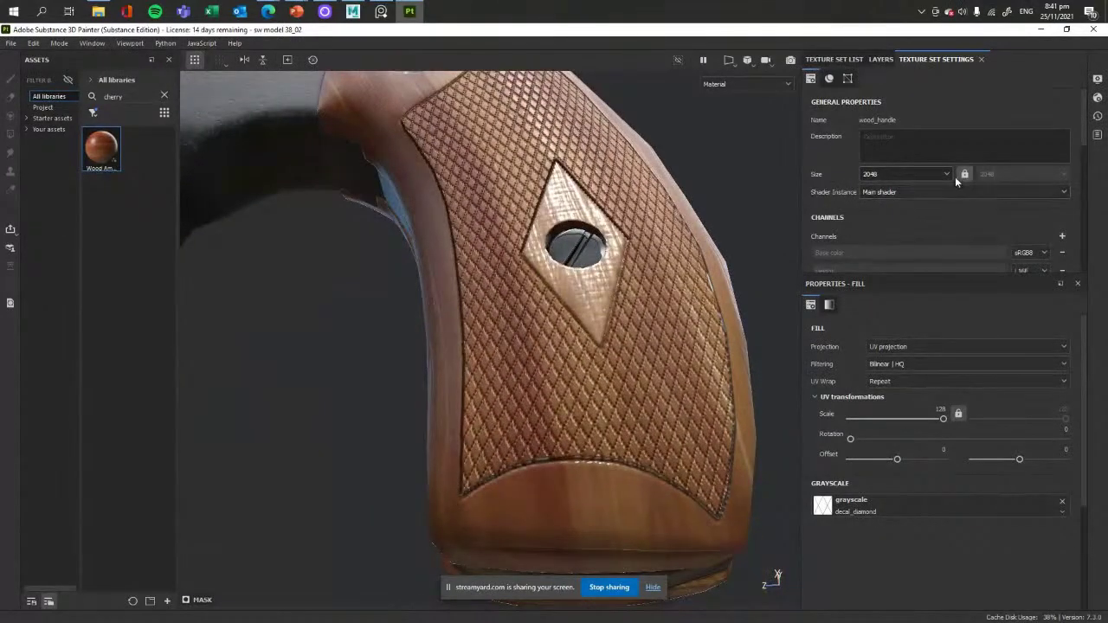
# - Set the wood_handle texture set's size to 4096 and view the grip together with the frame
pyautogui.click(909, 177)
pyautogui.click(895, 244)
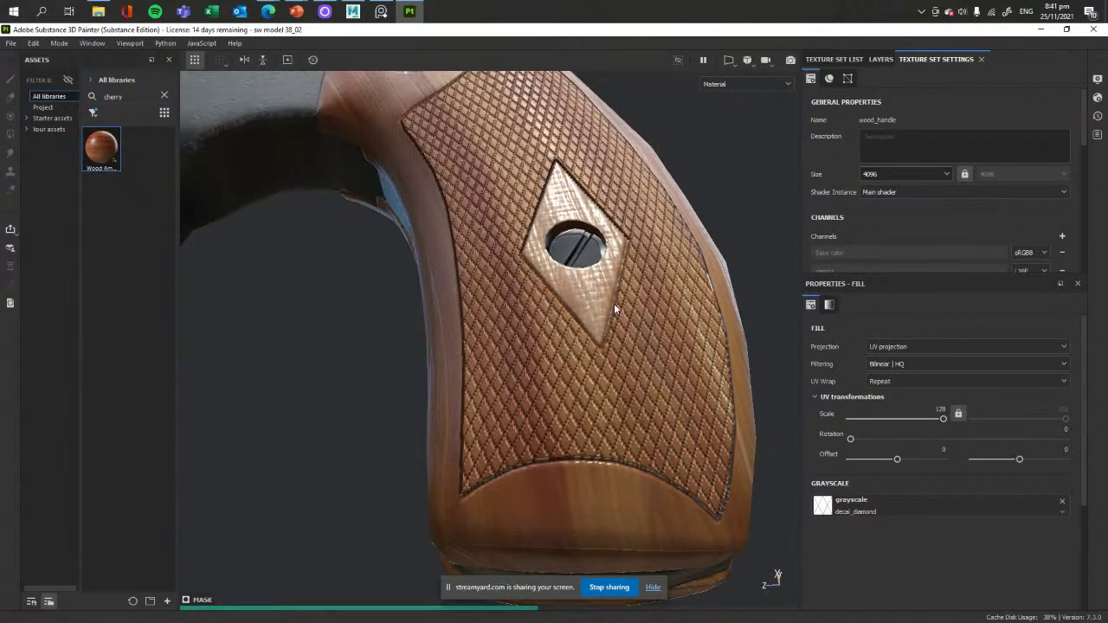
pyautogui.keyDown('alt'); pyautogui.moveTo(710, 388); pyautogui.dragTo(520, 347); pyautogui.keyUp('alt')
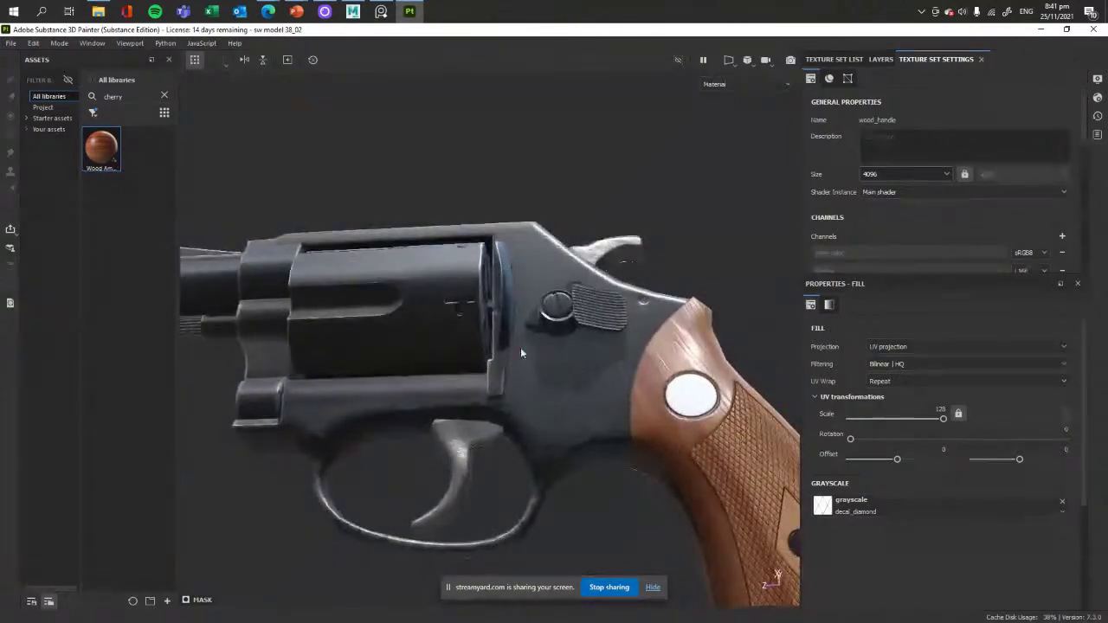
pyautogui.scroll(3, 520, 347)
pyautogui.scroll(2, 520, 347)
# - Turn on the logo folder in the wood_handle layer stack
pyautogui.click(880, 58)
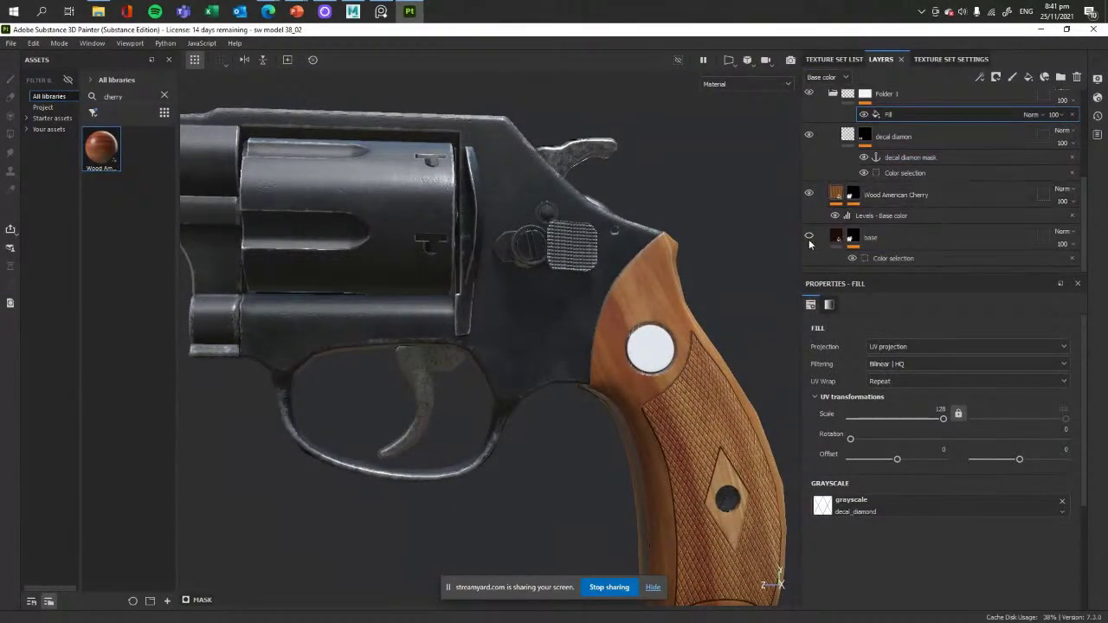
pyautogui.scroll(3, 827, 193)
pyautogui.click(809, 103)
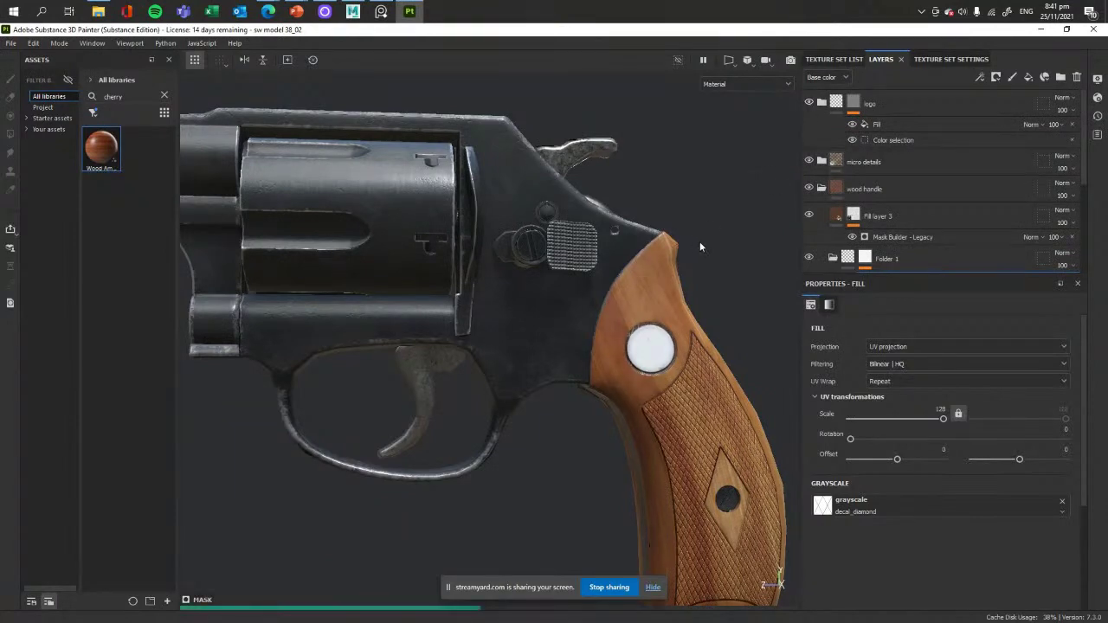
pyautogui.keyDown('alt'); pyautogui.moveTo(699, 242); pyautogui.dragTo(549, 287); pyautogui.keyUp('alt')
pyautogui.scroll(3, 544, 292)
# - Select the metallic texture set, look through its layer stack and collapse the body folder
pyautogui.click(836, 59)
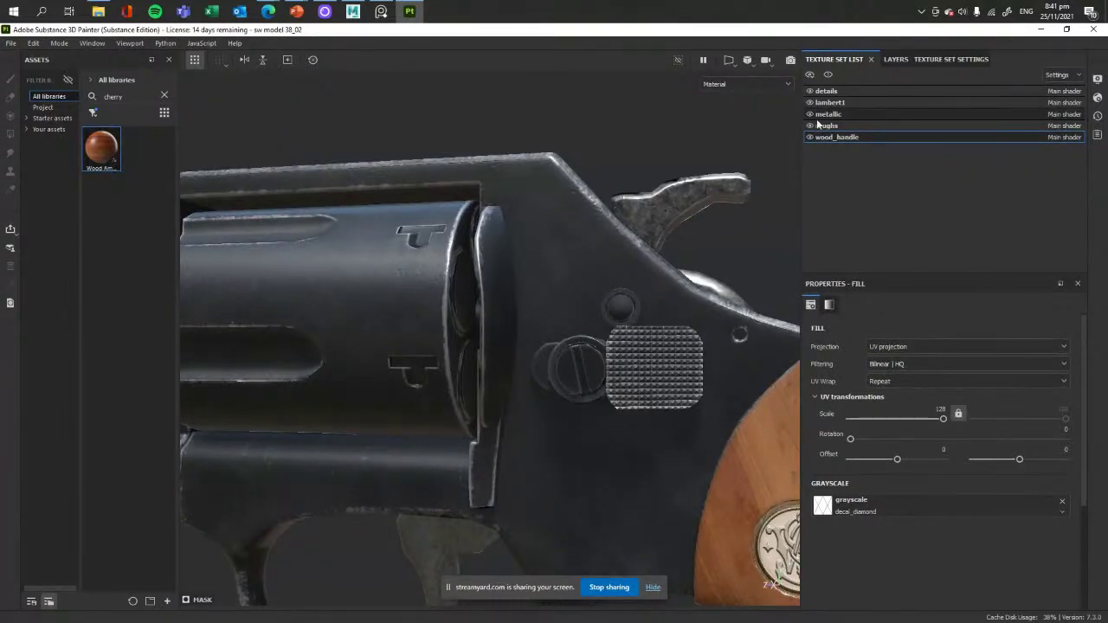
pyautogui.click(846, 126)
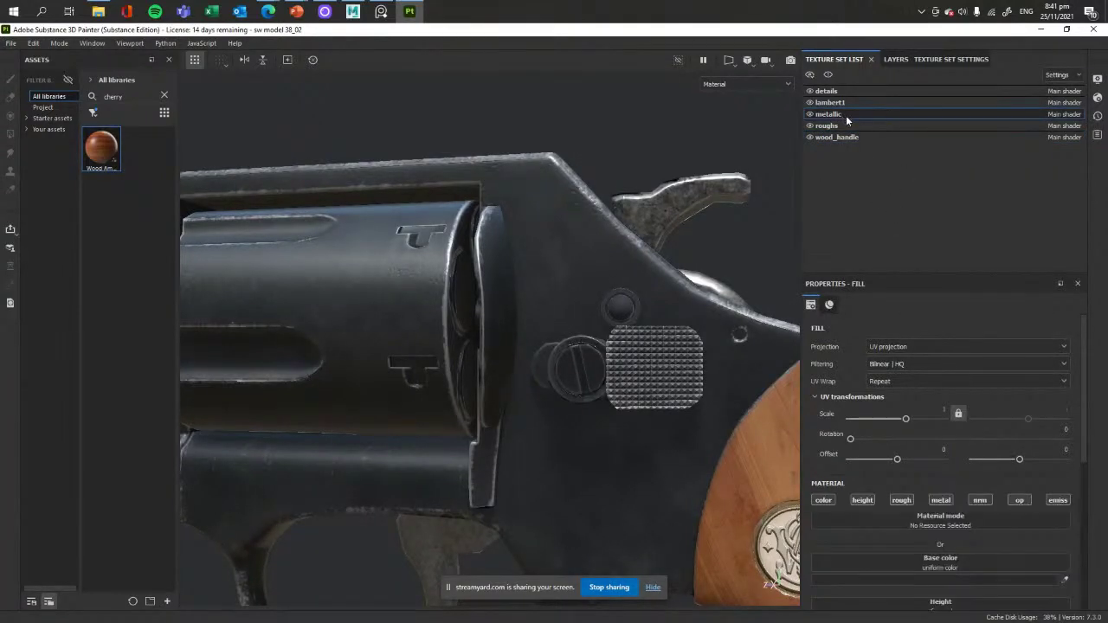
pyautogui.click(890, 59)
pyautogui.keyDown('alt'); pyautogui.moveTo(690, 336); pyautogui.dragTo(779, 294); pyautogui.keyUp('alt')
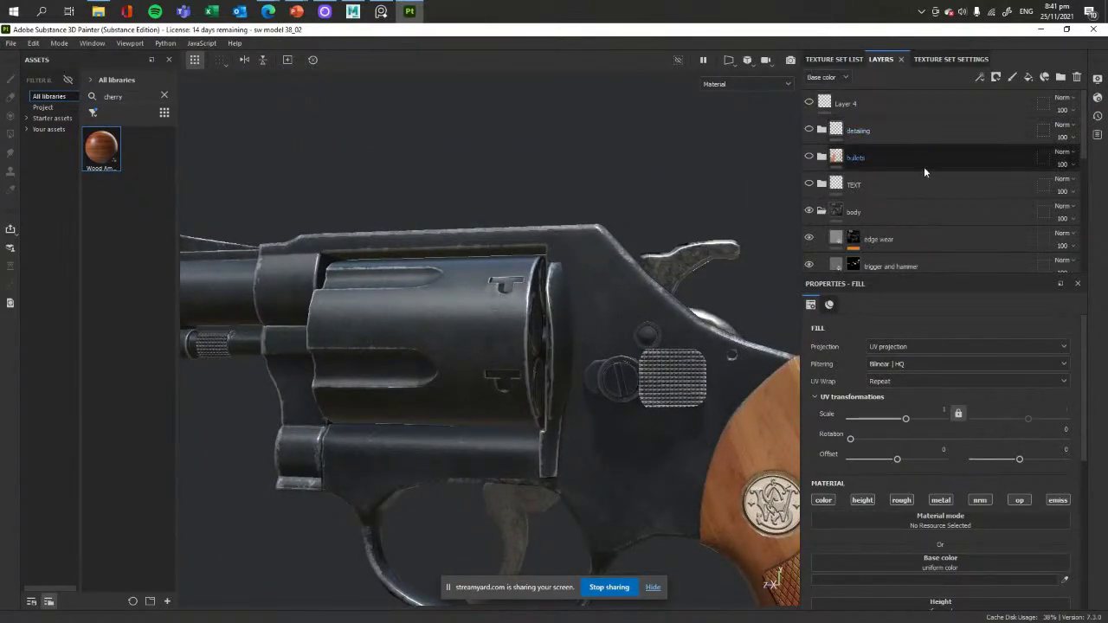
pyautogui.scroll(-5, 892, 259)
pyautogui.scroll(-5, 892, 258)
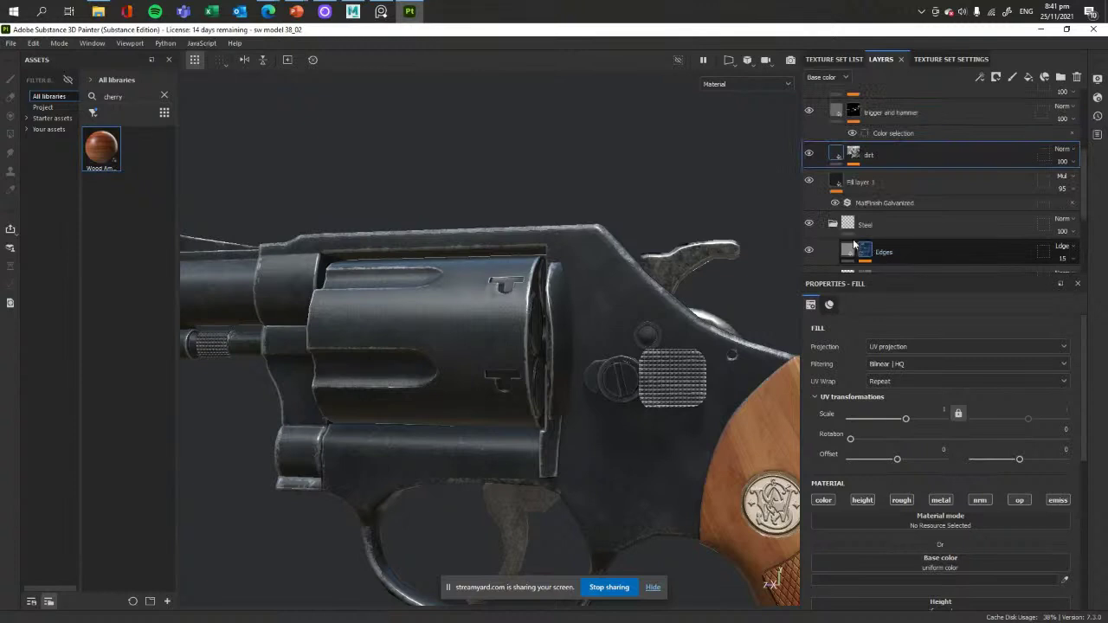
pyautogui.scroll(5, 833, 222)
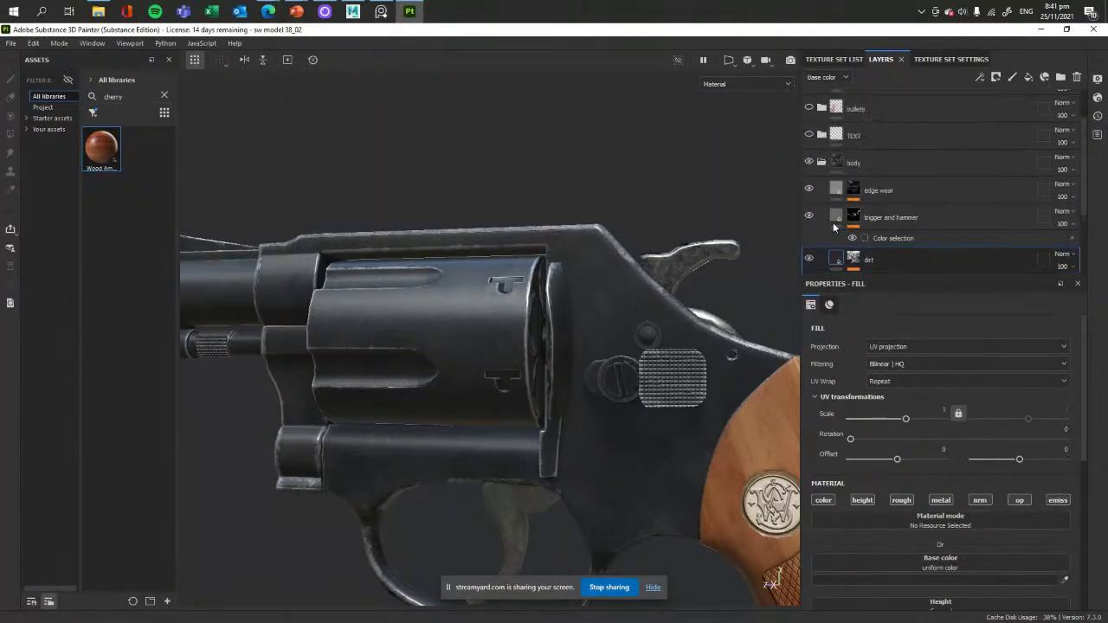
pyautogui.click(822, 212)
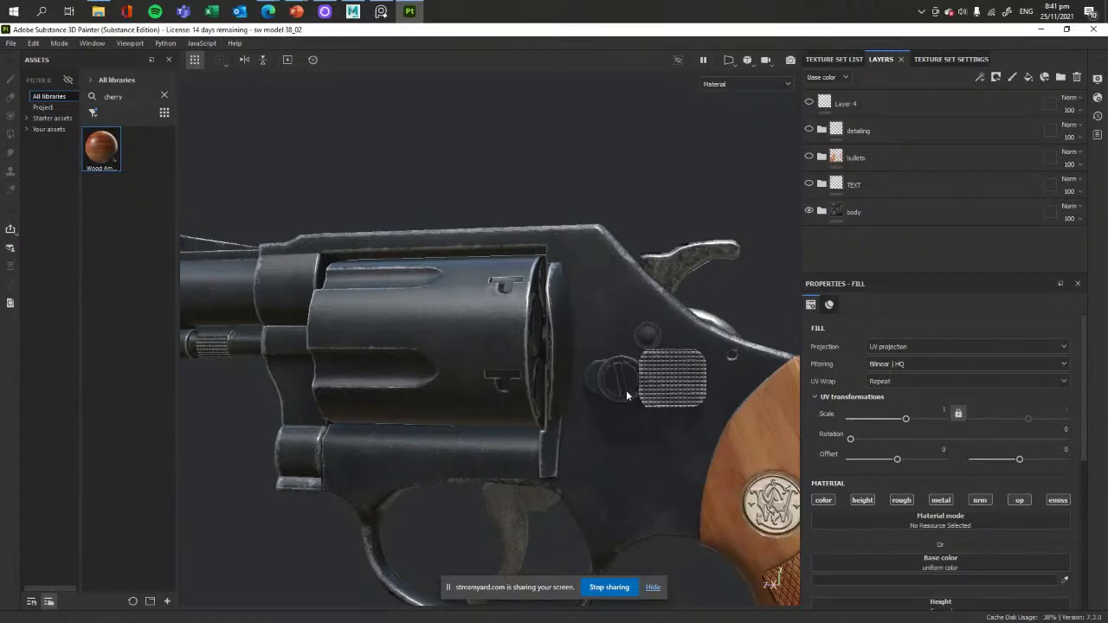
# - Examine the metal frame, cylinder and trigger guard from several angles with only the body folder shown
pyautogui.scroll(-3, 627, 395)
pyautogui.scroll(5, 628, 329)
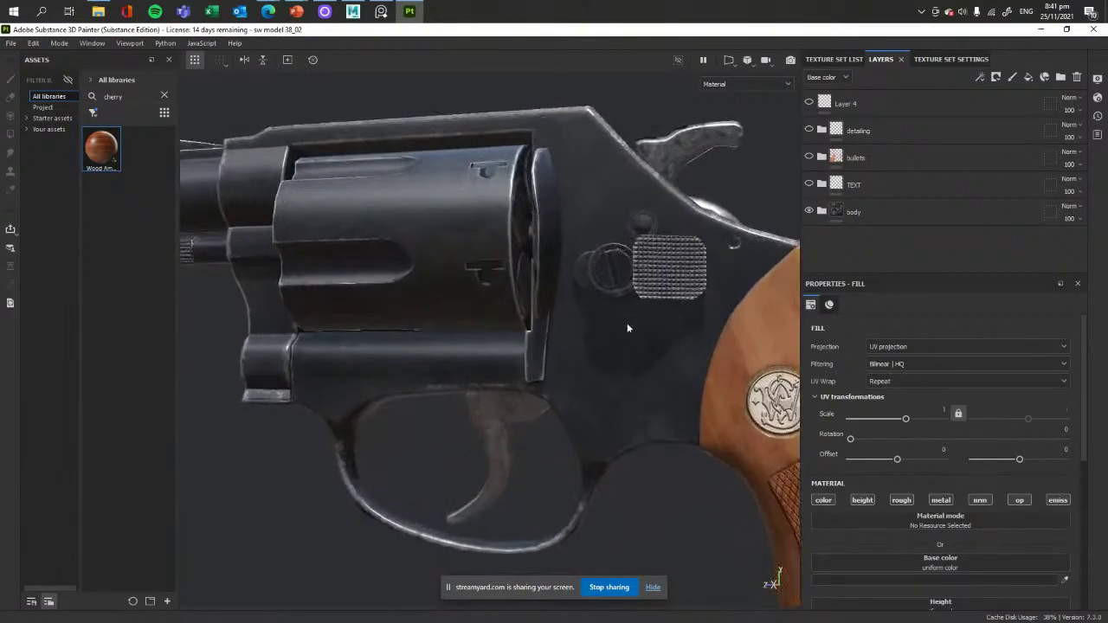
pyautogui.keyDown('alt'); pyautogui.moveTo(628, 328); pyautogui.dragTo(533, 264); pyautogui.keyUp('alt')
pyautogui.scroll(-3, 521, 239)
pyautogui.scroll(4, 533, 264)
pyautogui.keyDown('alt'); pyautogui.moveTo(546, 305); pyautogui.dragTo(543, 384); pyautogui.keyUp('alt')
pyautogui.scroll(-2, 456, 322)
pyautogui.scroll(-3, 456, 322)
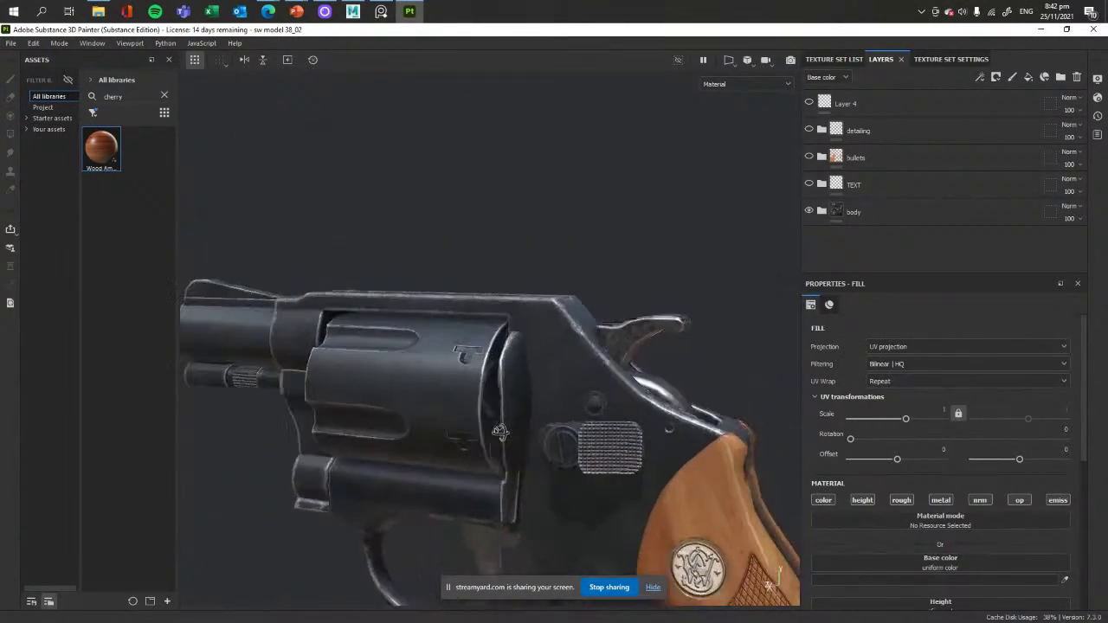
# - Show and hide Layer 4 and the detailing, bullets and TEXT folders to compare the barrel and cylinder
pyautogui.keyDown('alt'); pyautogui.moveTo(456, 322); pyautogui.dragTo(529, 348); pyautogui.keyUp('alt')
pyautogui.scroll(2, 566, 371)
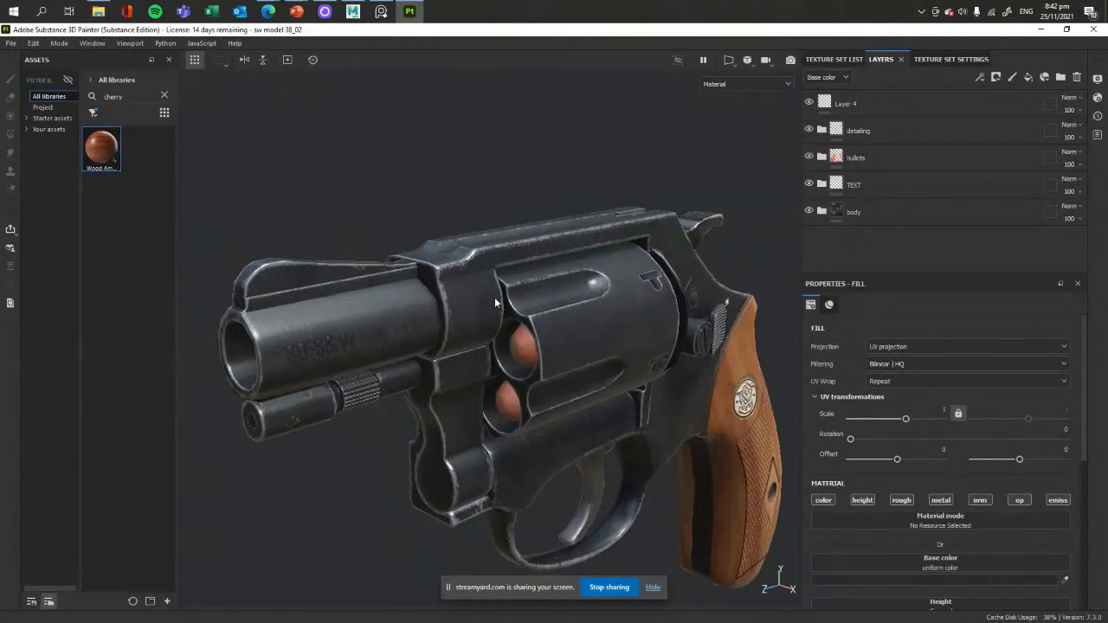
pyautogui.keyDown('alt'); pyautogui.moveTo(554, 295); pyautogui.dragTo(480, 182); pyautogui.keyUp('alt')
pyautogui.scroll(3, 481, 182)
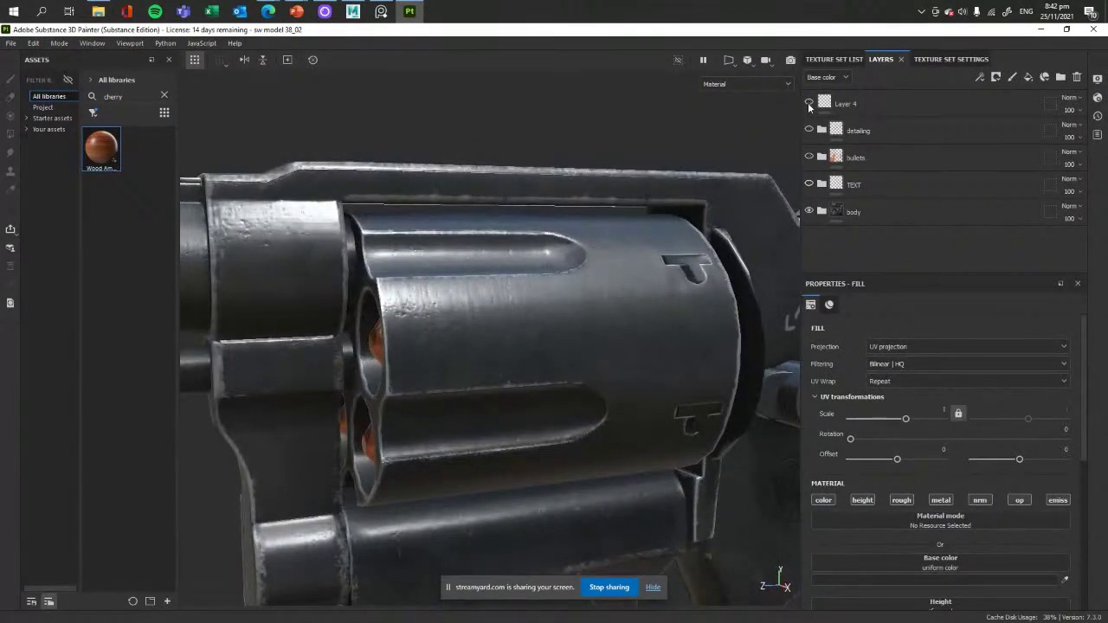
pyautogui.scroll(4, 482, 357)
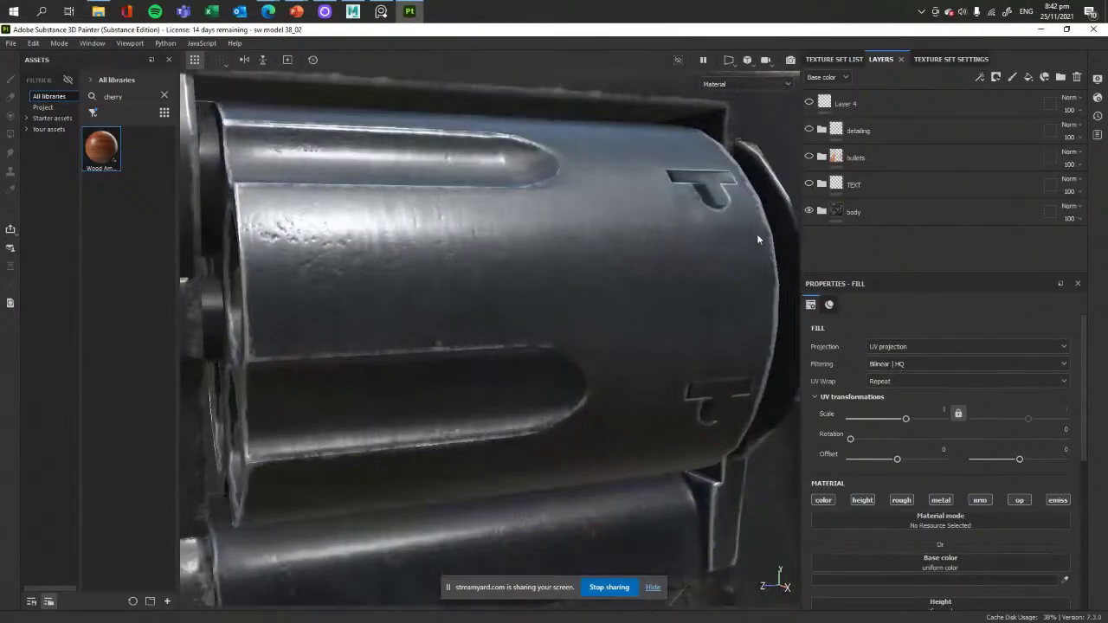
# - Expand the body folder, set the metallic texture set's size to 4096 and inspect the cylinder's surface
pyautogui.click(822, 212)
pyautogui.click(945, 59)
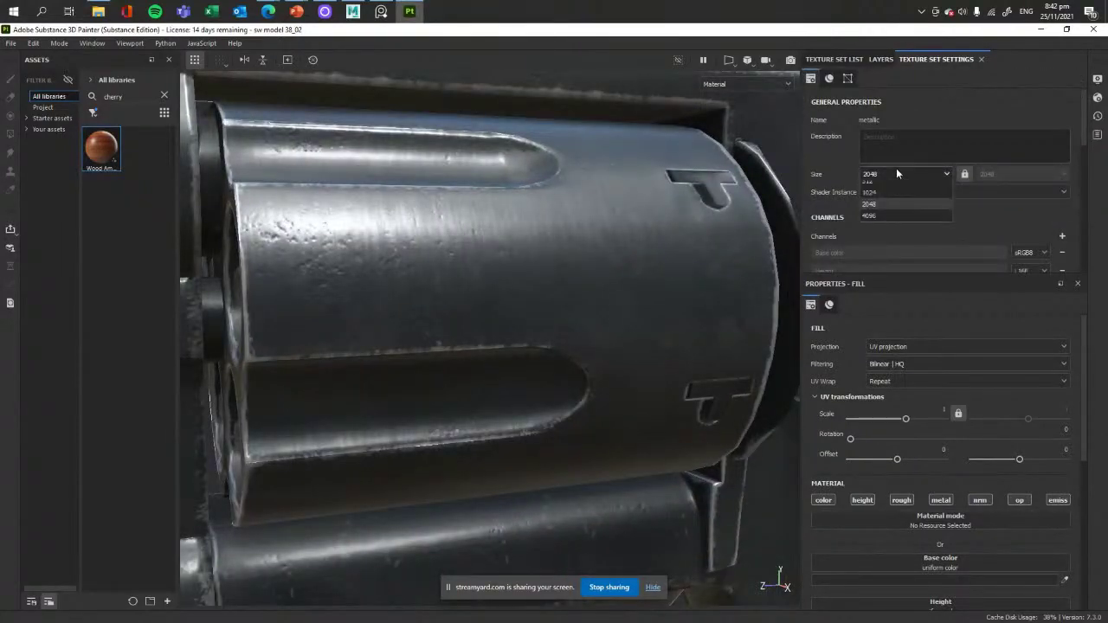
pyautogui.click(900, 173)
pyautogui.click(901, 247)
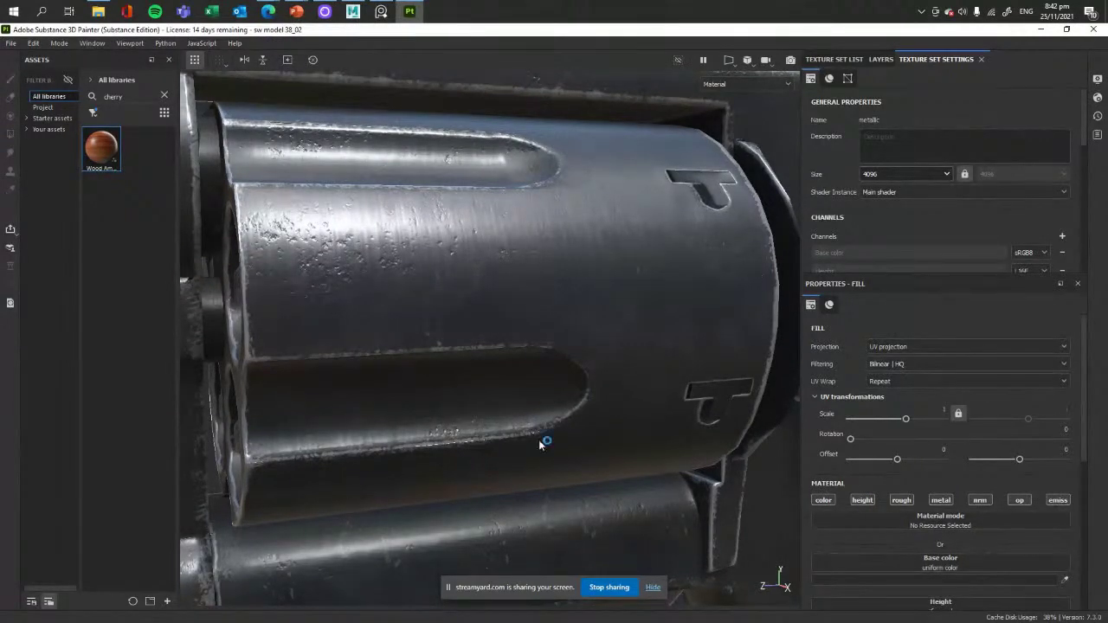
pyautogui.keyDown('alt'); pyautogui.moveTo(539, 445); pyautogui.dragTo(579, 395); pyautogui.keyUp('alt')
pyautogui.keyDown('alt'); pyautogui.moveTo(579, 396); pyautogui.dragTo(459, 346, button='right'); pyautogui.keyUp('alt')
pyautogui.keyDown('alt'); pyautogui.moveTo(459, 347); pyautogui.dragTo(493, 321); pyautogui.keyUp('alt')
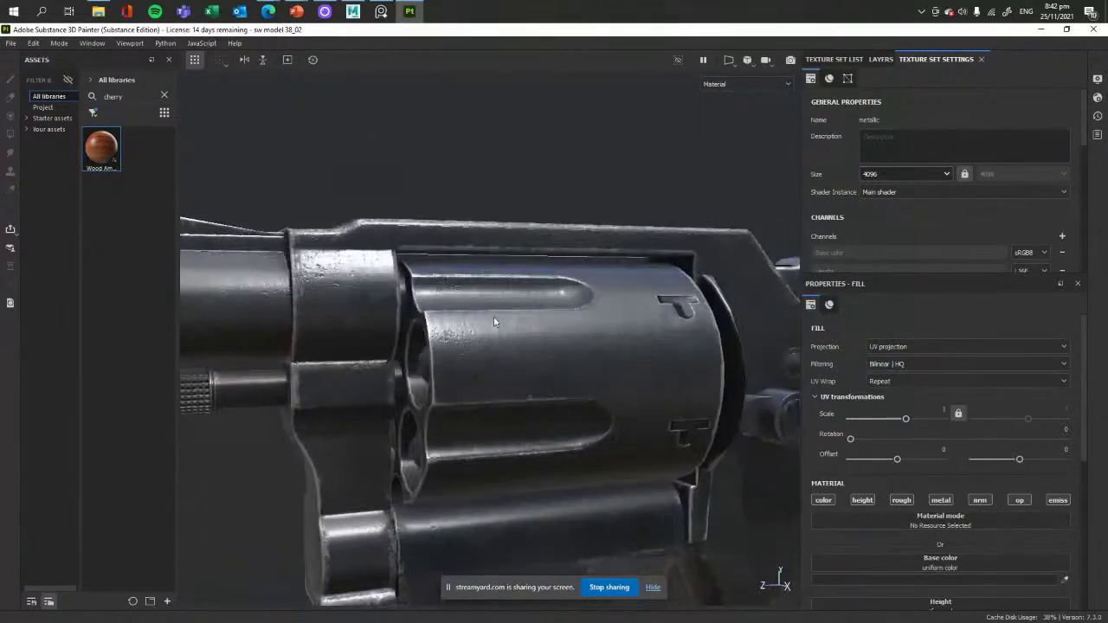
pyautogui.keyDown('alt'); pyautogui.moveTo(493, 322); pyautogui.dragTo(692, 433, button='right'); pyautogui.keyUp('alt')
# - Toggle the Steel folder off and on to compare the cylinder's surface with and without it
pyautogui.click(881, 59)
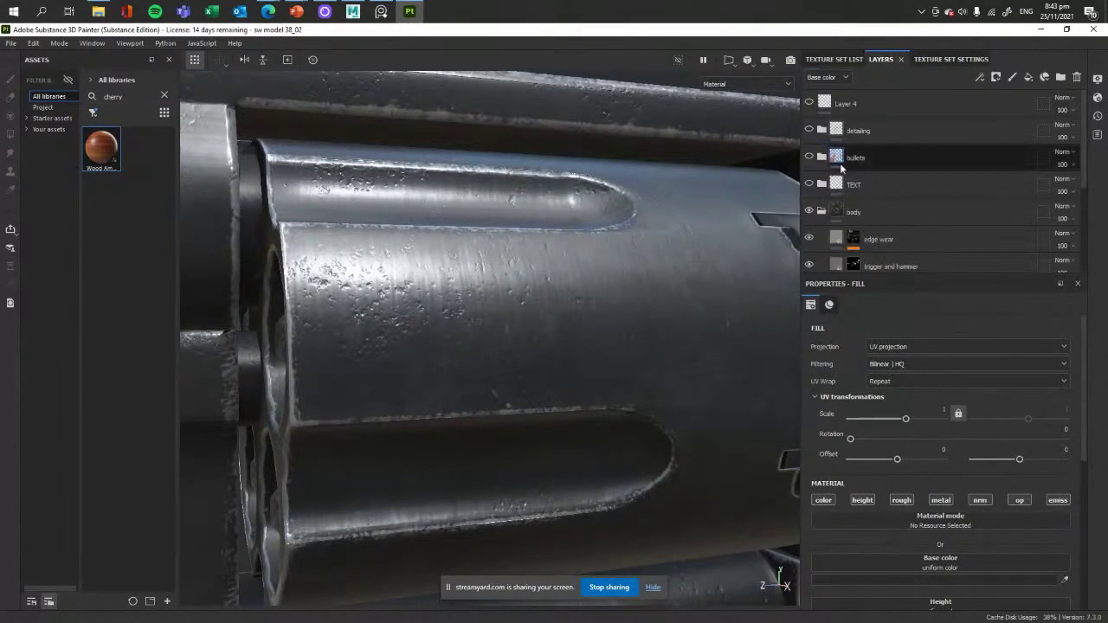
pyautogui.scroll(-4, 822, 208)
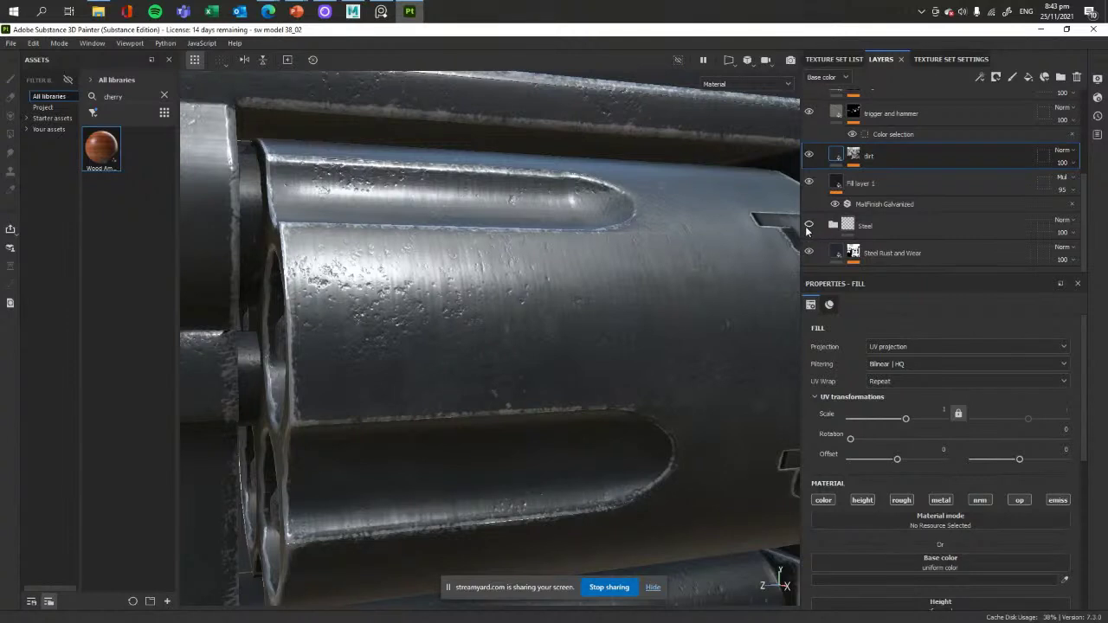
pyautogui.click(809, 227)
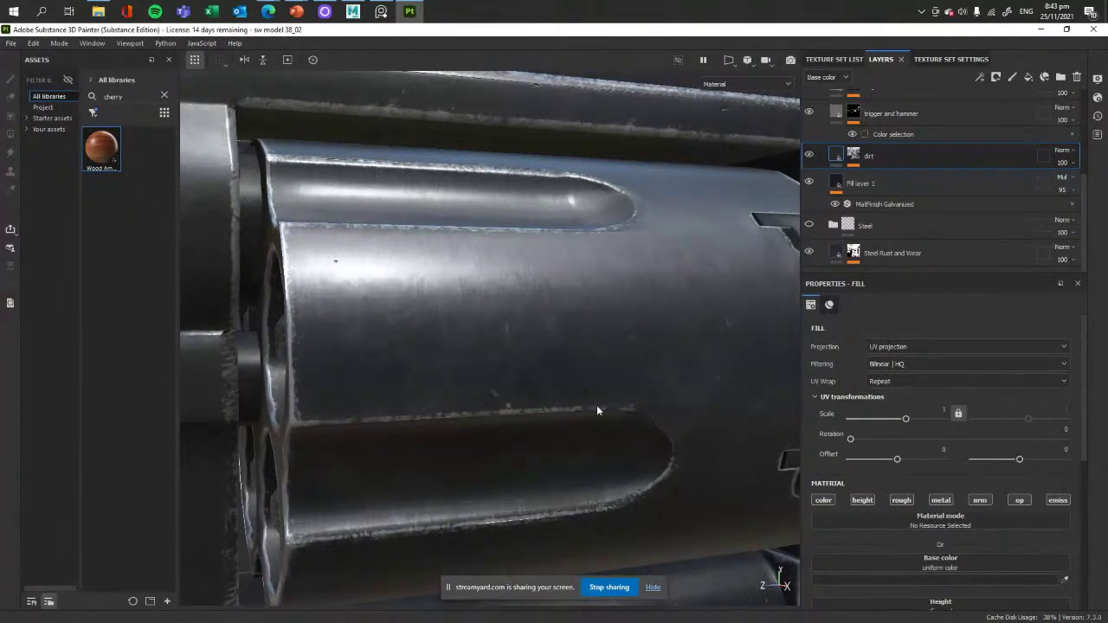
pyautogui.keyDown('alt'); pyautogui.moveTo(596, 410); pyautogui.dragTo(488, 387); pyautogui.keyUp('alt')
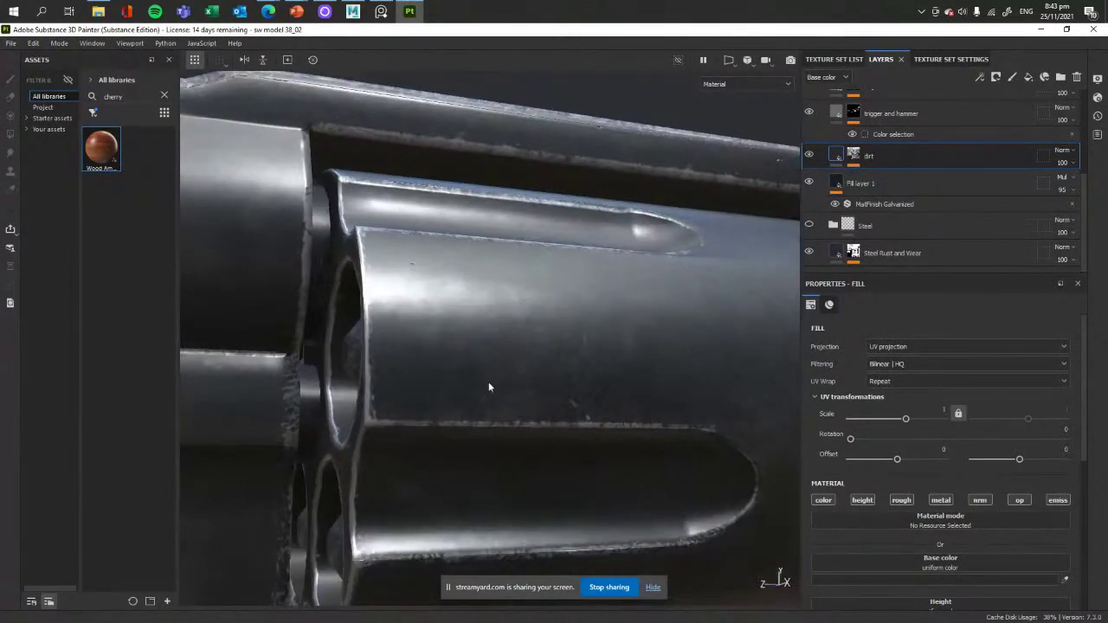
pyautogui.keyDown('alt'); pyautogui.moveTo(489, 344); pyautogui.dragTo(343, 259, button='middle'); pyautogui.keyUp('alt')
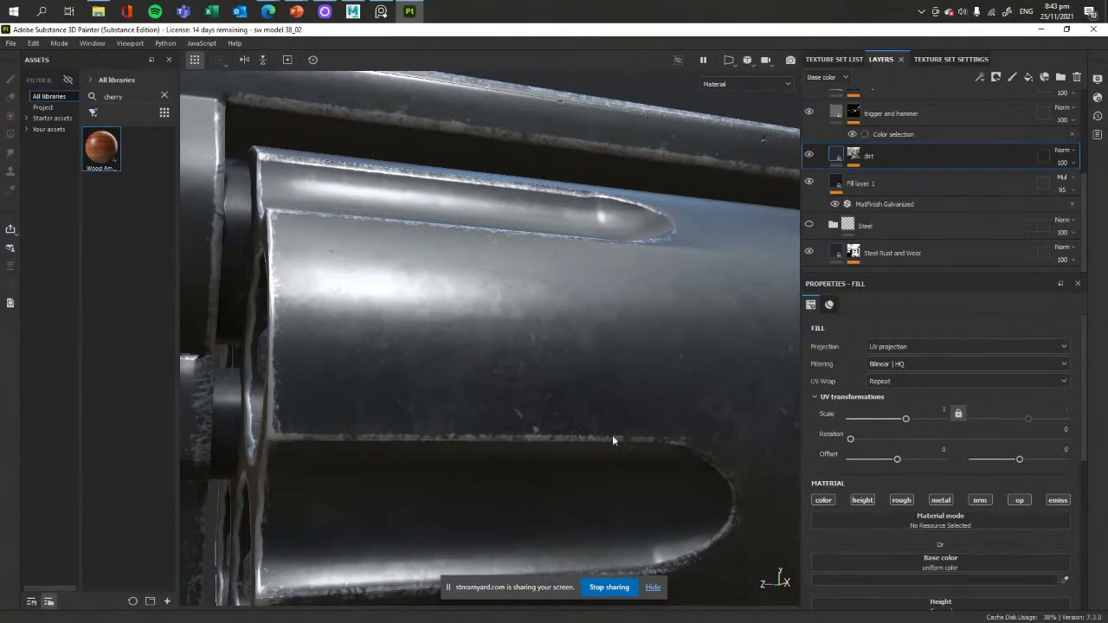
pyautogui.click(809, 251)
pyautogui.keyDown('alt'); pyautogui.moveTo(435, 298); pyautogui.dragTo(757, 259); pyautogui.keyUp('alt')
# - Toggle the dirt layer off and on to check its effect on the cylinder, and view the whole cylinder
pyautogui.scroll(2, 812, 186)
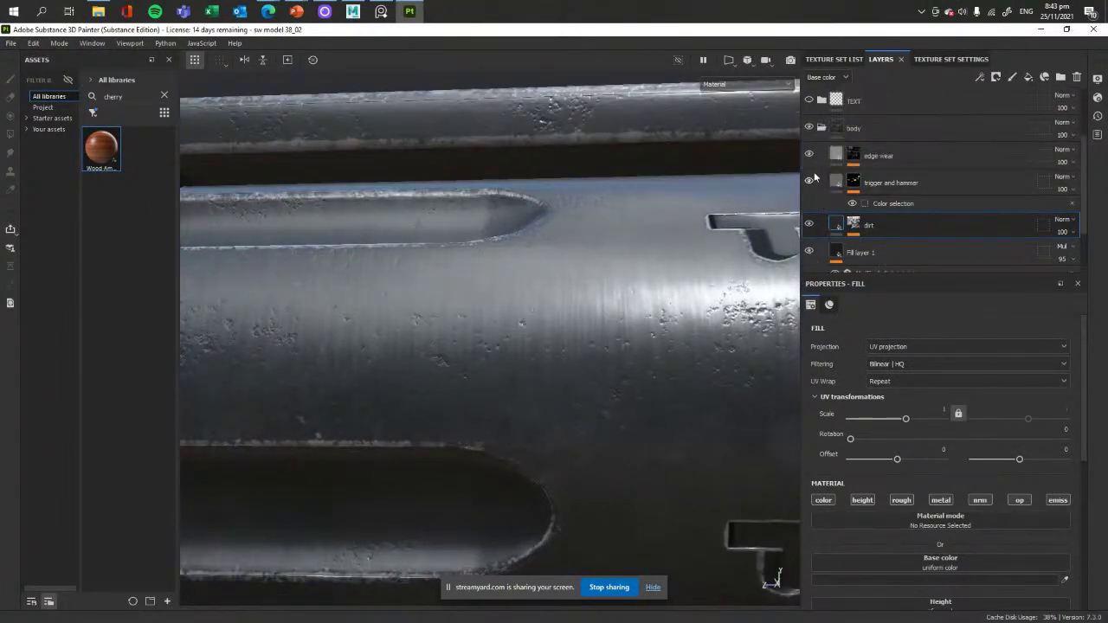
pyautogui.scroll(-2, 818, 195)
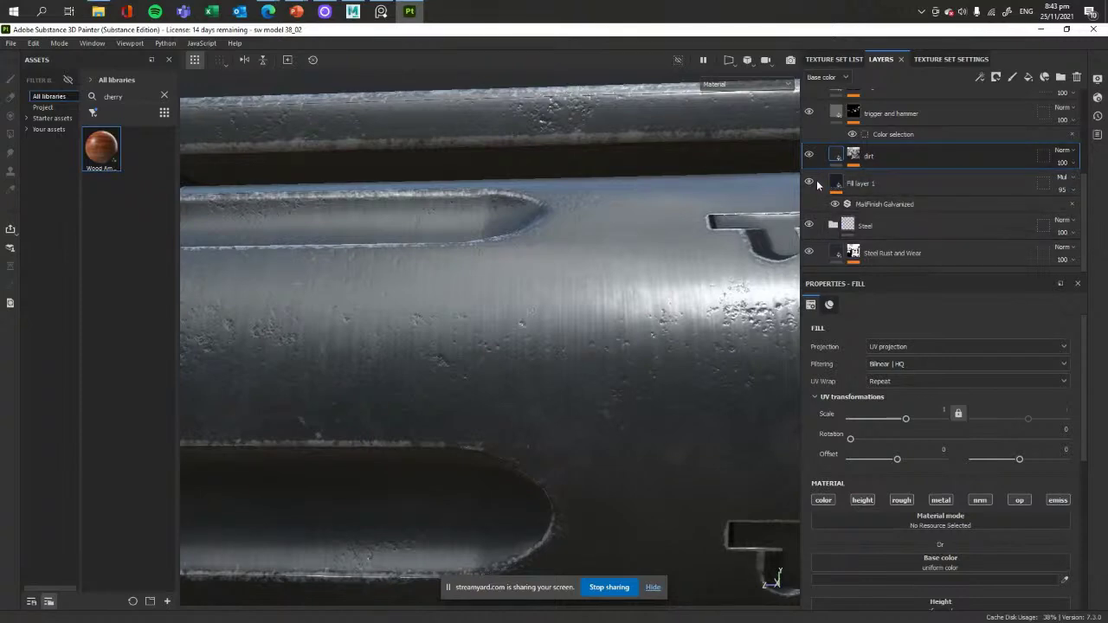
pyautogui.click(808, 154)
pyautogui.click(808, 154)
pyautogui.keyDown('alt'); pyautogui.moveTo(563, 346); pyautogui.dragTo(295, 141, button='right'); pyautogui.keyUp('alt')
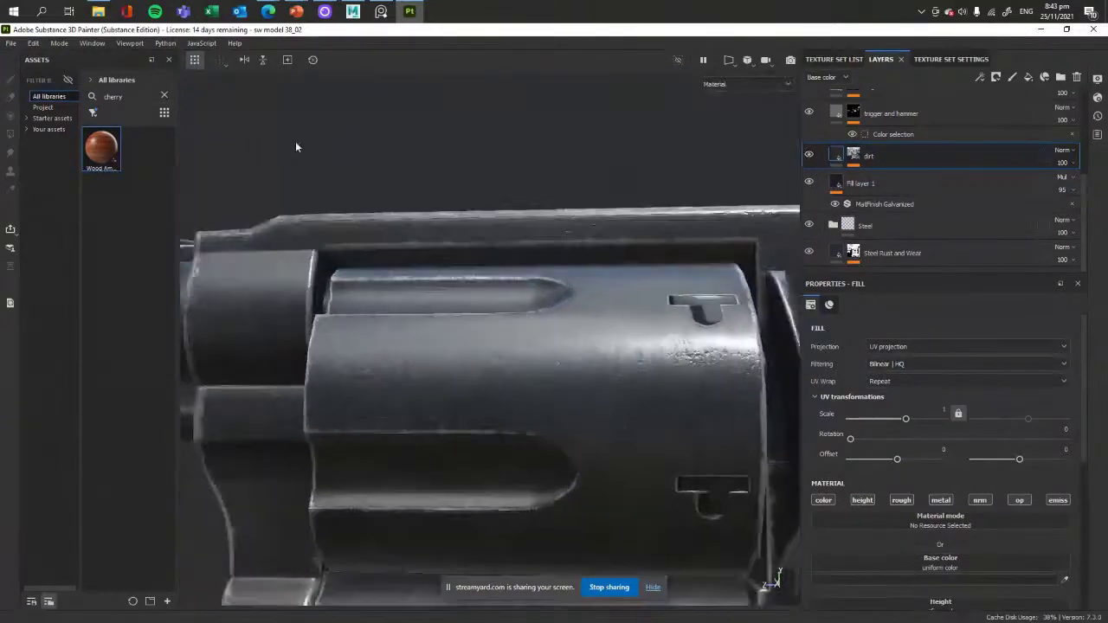
# - Toggle the dirt layer off and on to compare the cylinder's front openings and frame, and collapse the body folder
pyautogui.keyDown('alt'); pyautogui.moveTo(363, 322); pyautogui.dragTo(430, 252, button='middle'); pyautogui.keyUp('alt')
pyautogui.keyDown('alt'); pyautogui.moveTo(429, 258); pyautogui.dragTo(471, 294); pyautogui.keyUp('alt')
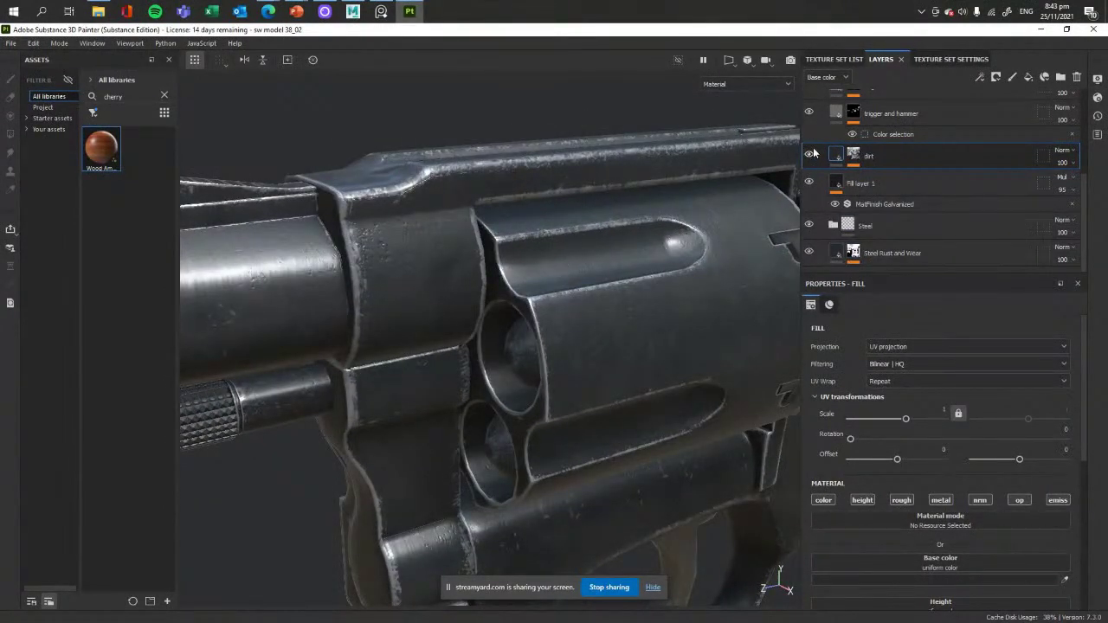
pyautogui.click(807, 157)
pyautogui.click(806, 158)
pyautogui.scroll(3, 813, 173)
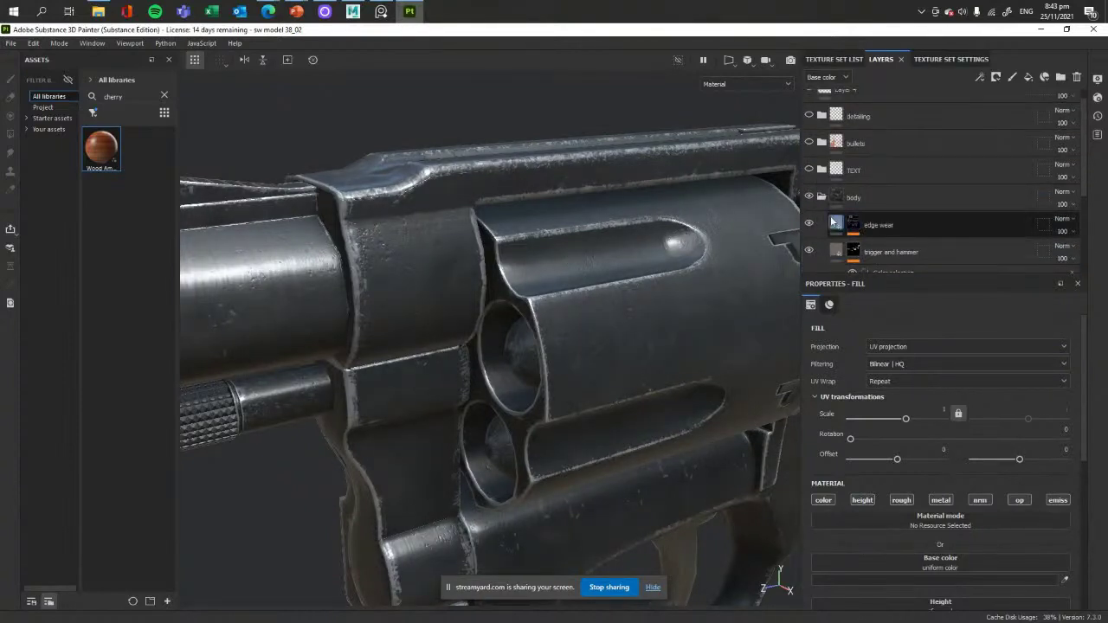
pyautogui.click(822, 197)
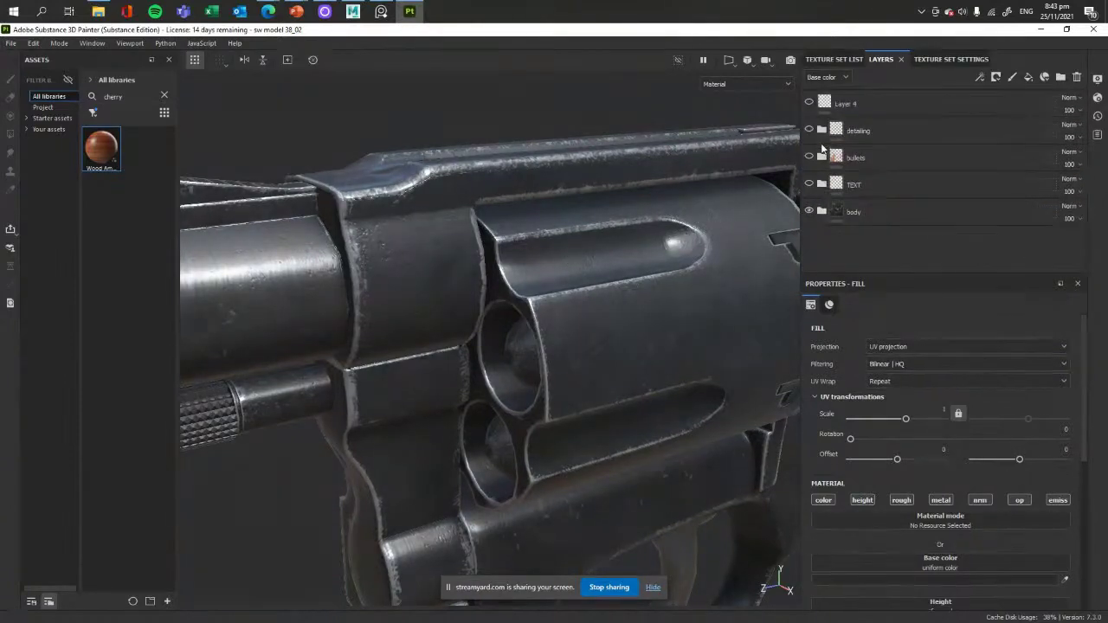
pyautogui.click(808, 130)
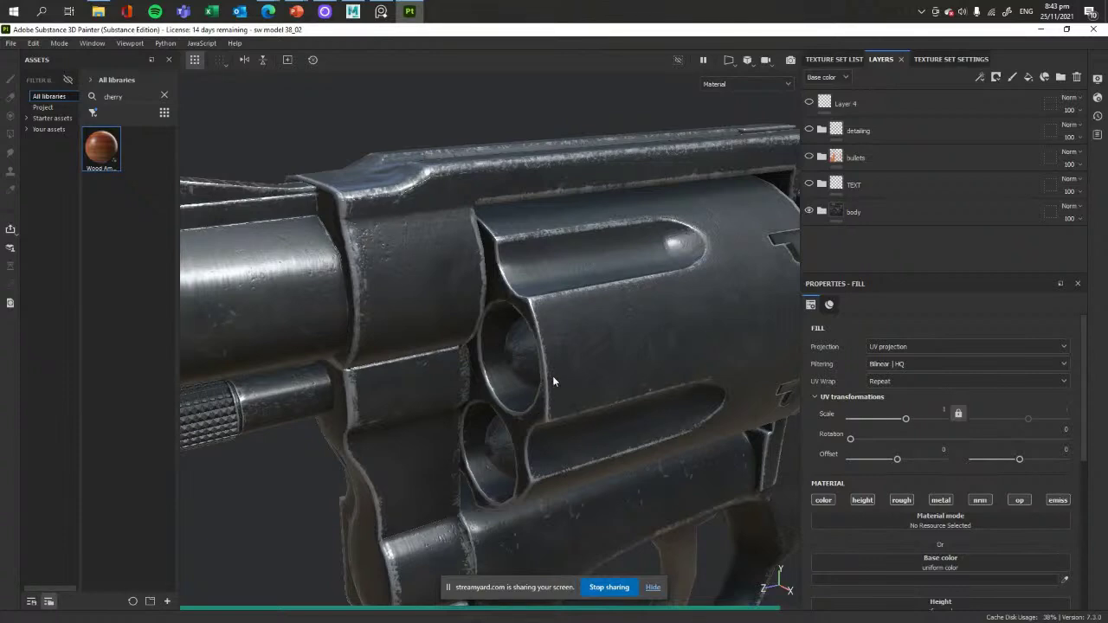
# - Examine the revolver's metal surface from several angles, including the cylinder, rear frame and thumb latch
pyautogui.scroll(-3, 554, 389)
pyautogui.keyDown('alt'); pyautogui.moveTo(547, 380); pyautogui.dragTo(597, 424, button='middle'); pyautogui.keyUp('alt')
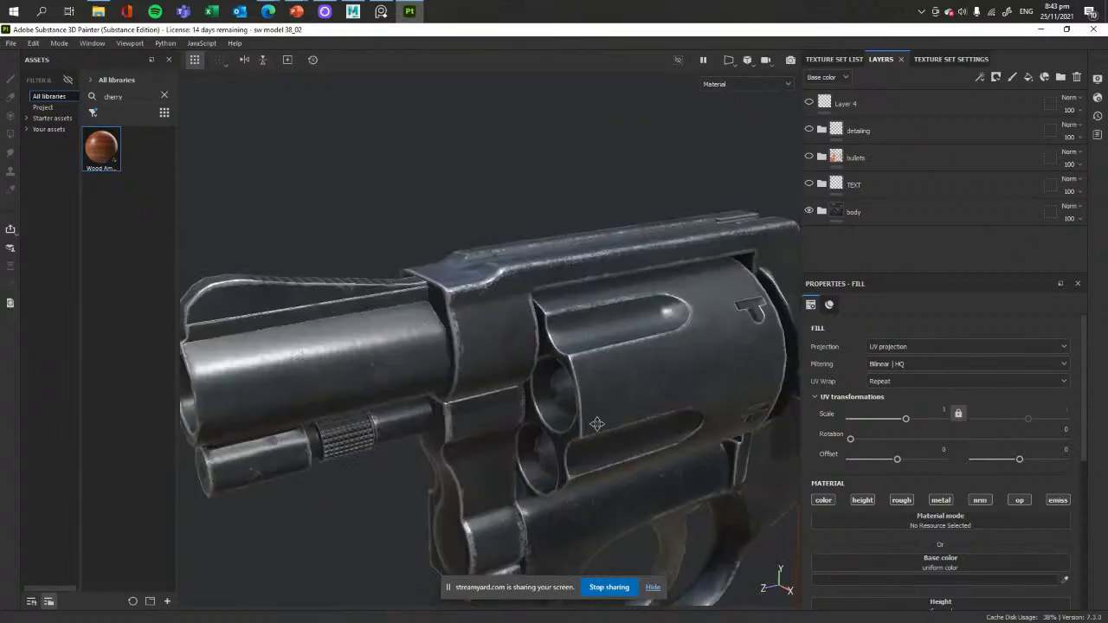
pyautogui.keyDown('alt'); pyautogui.moveTo(596, 424); pyautogui.dragTo(670, 317); pyautogui.keyUp('alt')
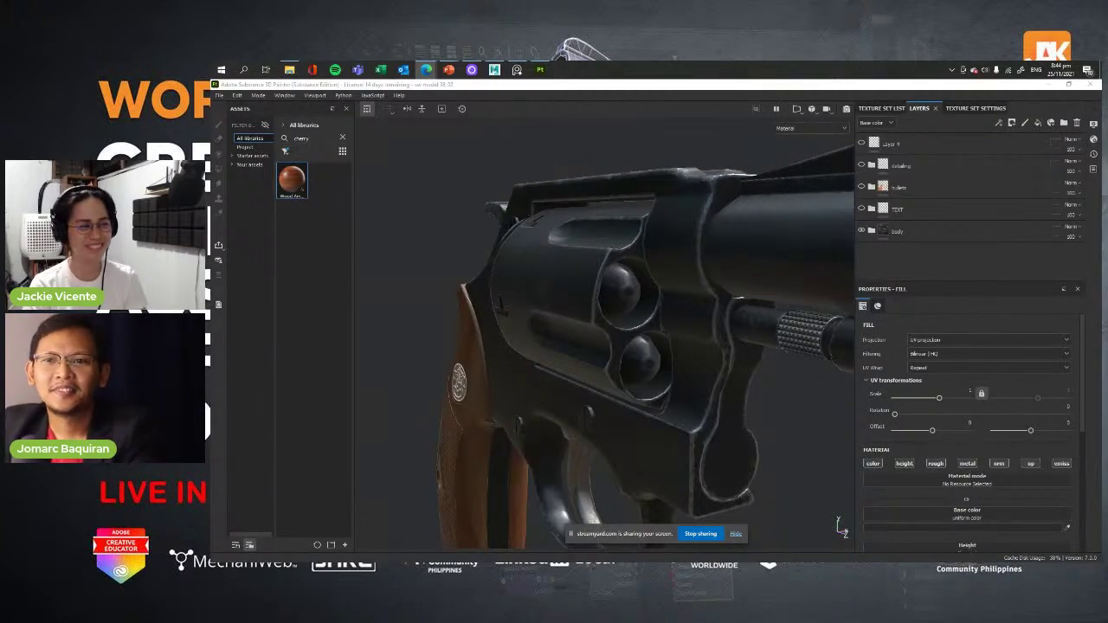
pyautogui.keyDown('alt'); pyautogui.moveTo(684, 389); pyautogui.dragTo(545, 320); pyautogui.keyUp('alt')
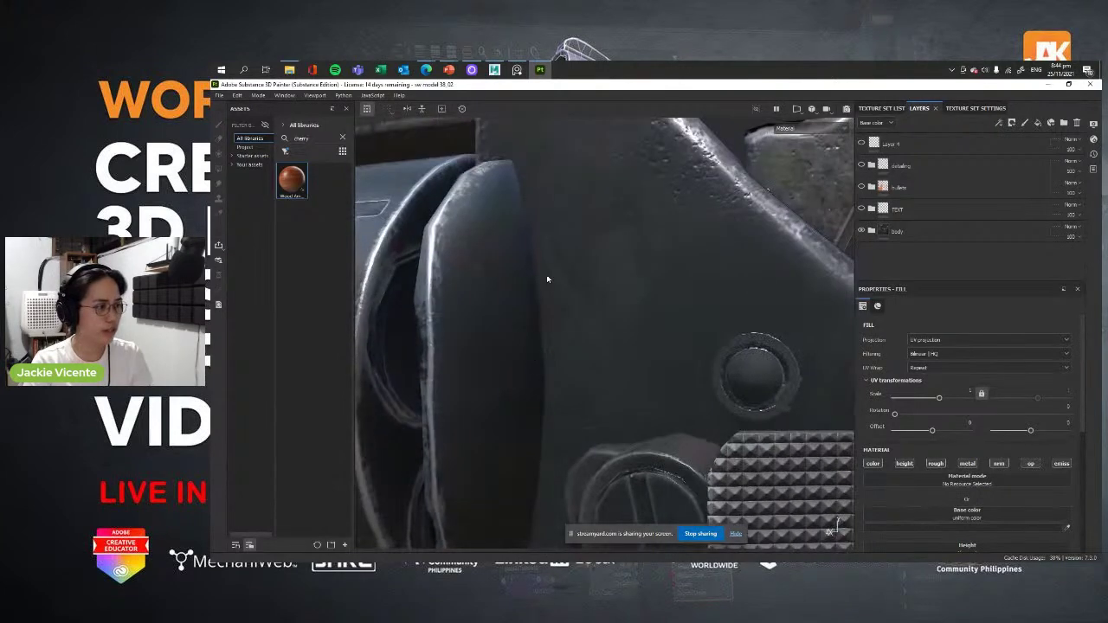
pyautogui.keyDown('alt'); pyautogui.moveTo(588, 379); pyautogui.dragTo(681, 413); pyautogui.keyUp('alt')
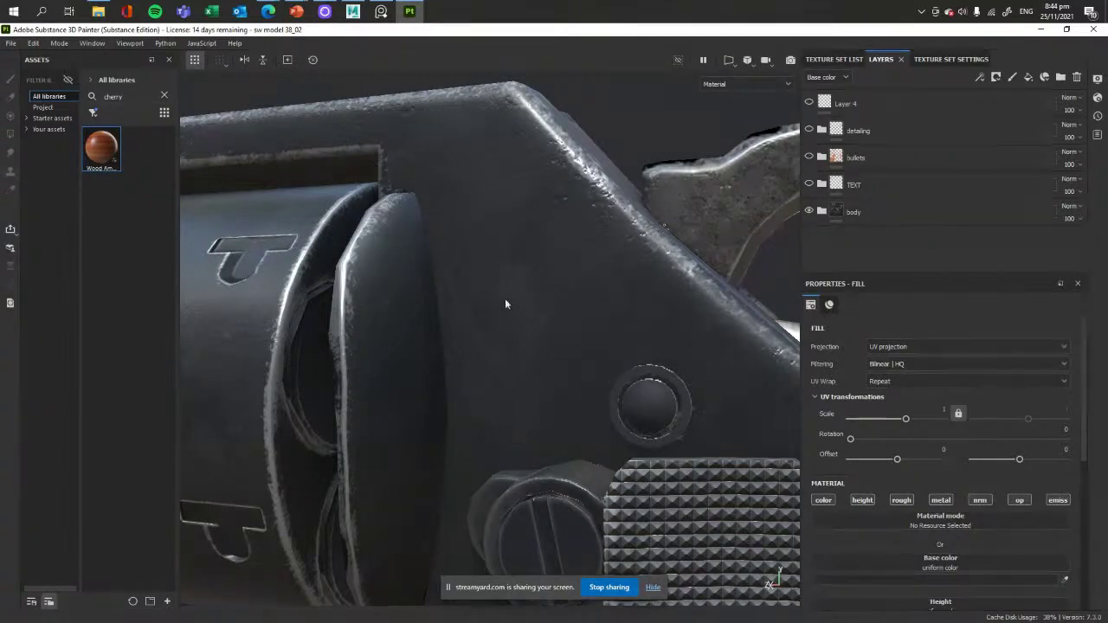
pyautogui.press('alt')
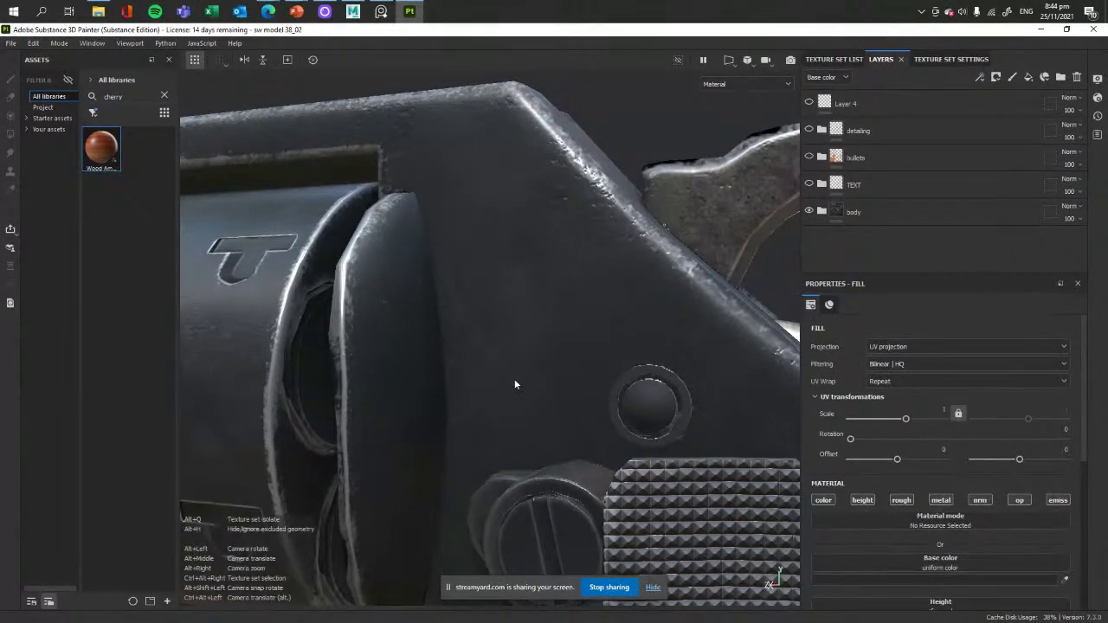
pyautogui.keyDown('alt'); pyautogui.moveTo(514, 384); pyautogui.dragTo(606, 277); pyautogui.keyUp('alt')
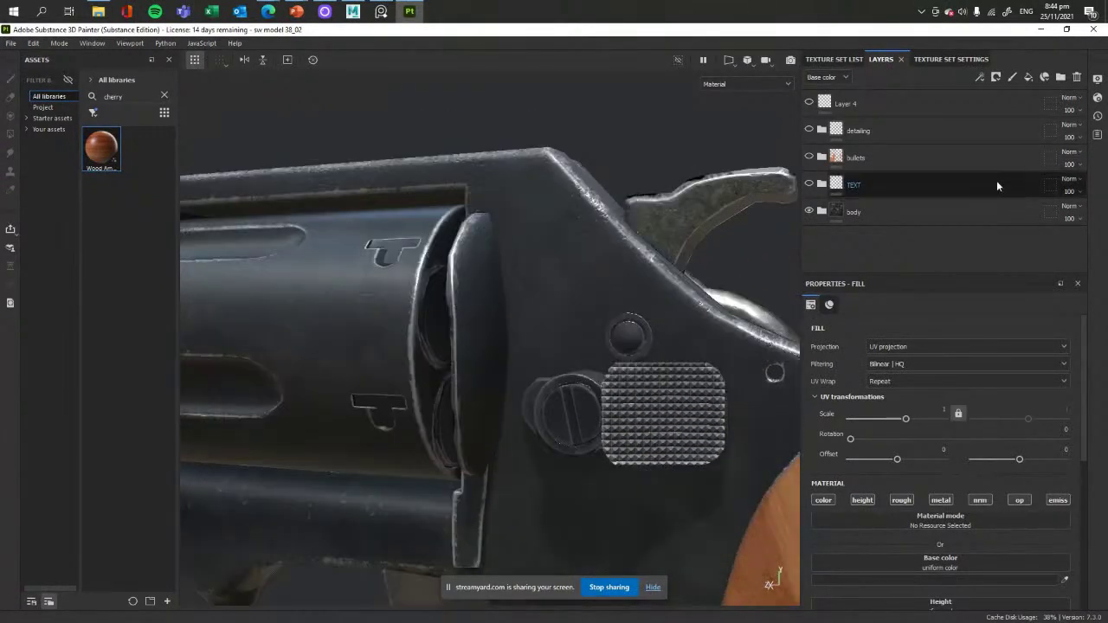
# - Add a fill layer at the top of the layer stack, collapse the body folder and toggle the new layer's visibility
pyautogui.click(1029, 77)
pyautogui.scroll(-2, 931, 257)
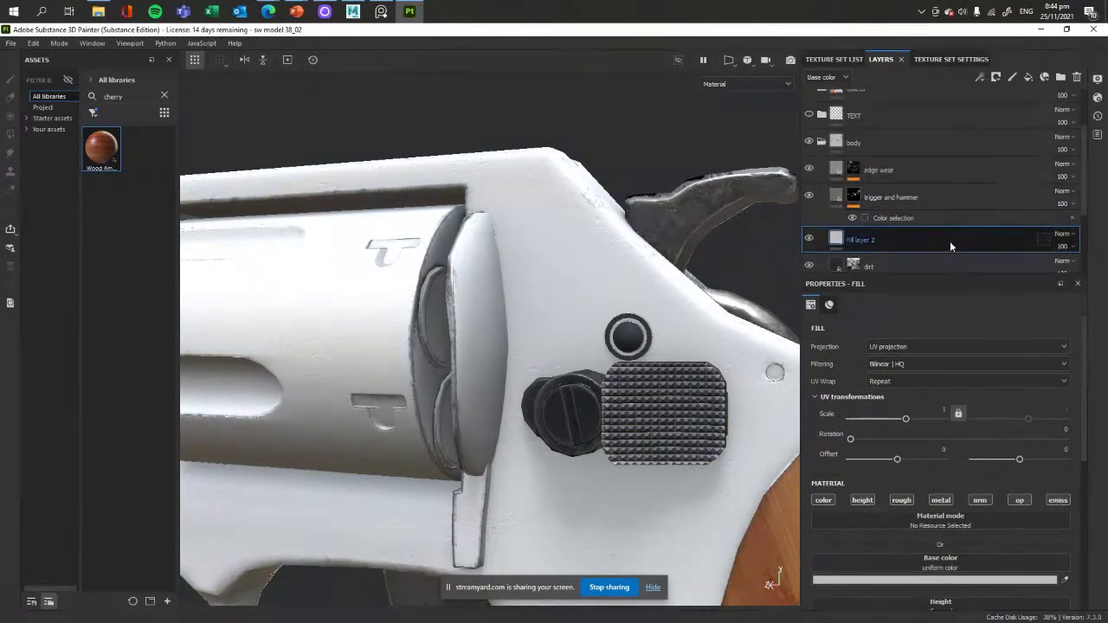
pyautogui.moveTo(950, 240); pyautogui.dragTo(905, 93)
pyautogui.click(822, 238)
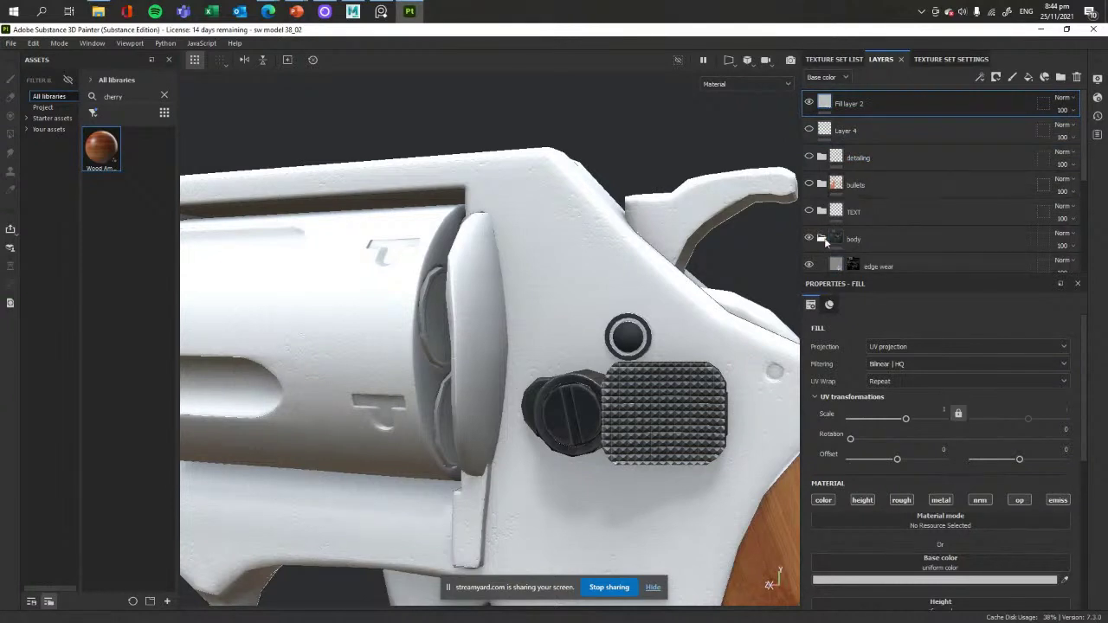
pyautogui.click(809, 103)
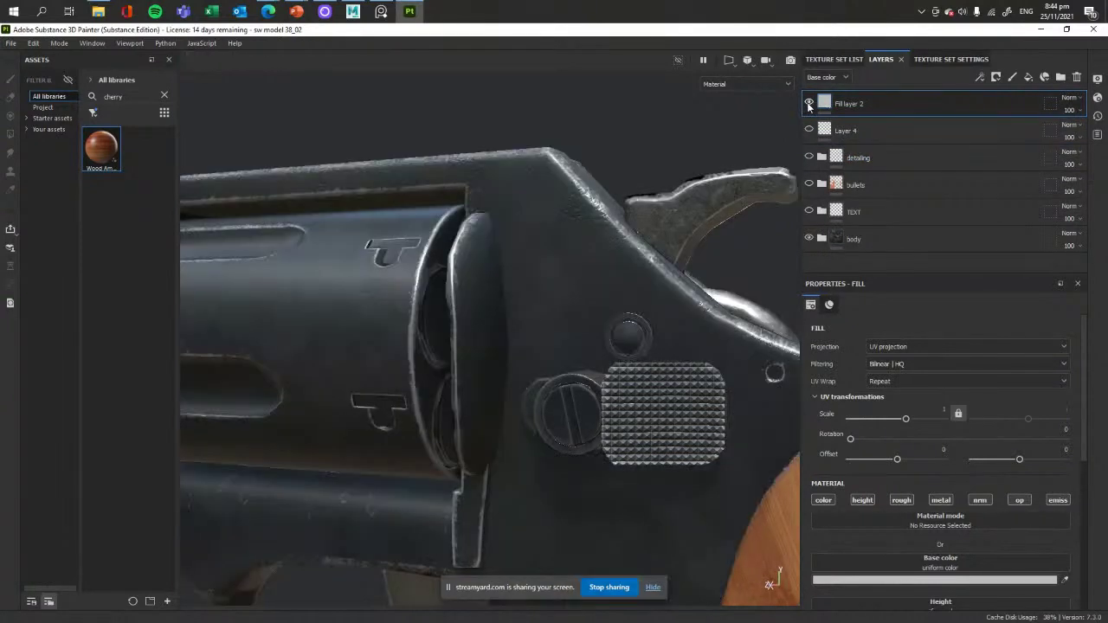
pyautogui.click(809, 103)
# - Set the new fill layer's base color to dark red, hex 862020
pyautogui.click(900, 580)
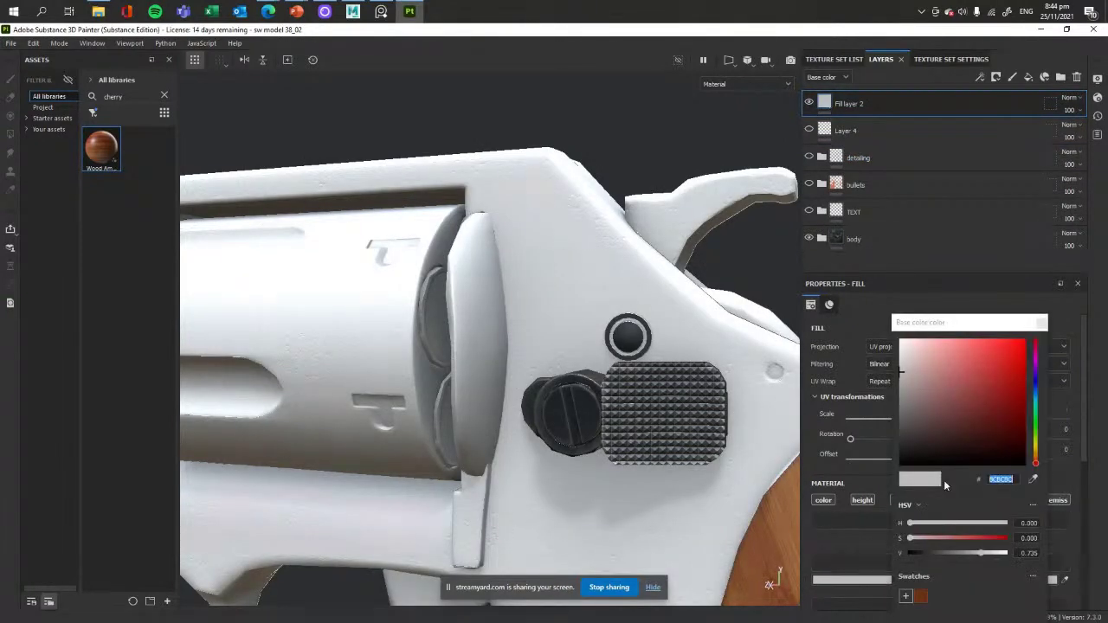
pyautogui.moveTo(947, 406); pyautogui.dragTo(998, 408)
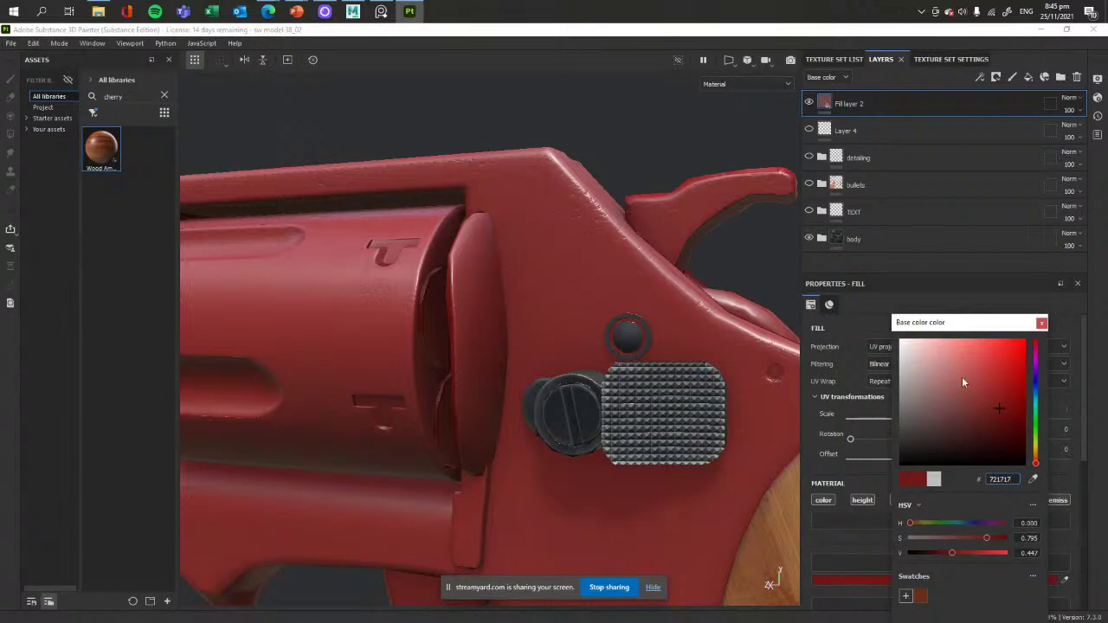
pyautogui.click(994, 398)
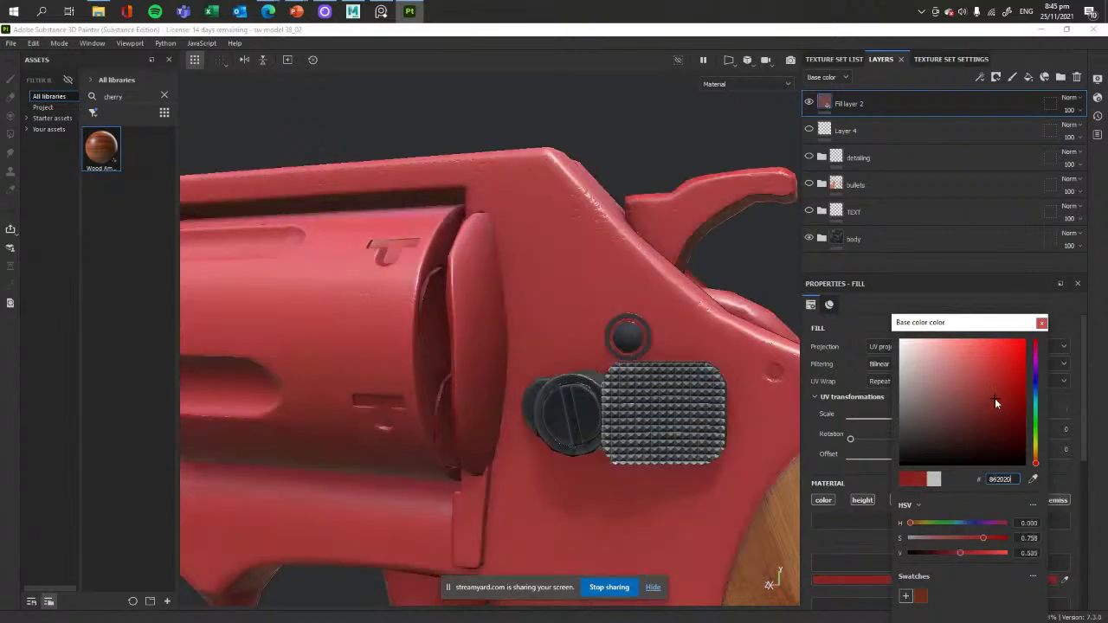
# - Add a black mask to the red fill layer and apply a Dirt generator to it
pyautogui.click(996, 77)
pyautogui.click(1012, 107)
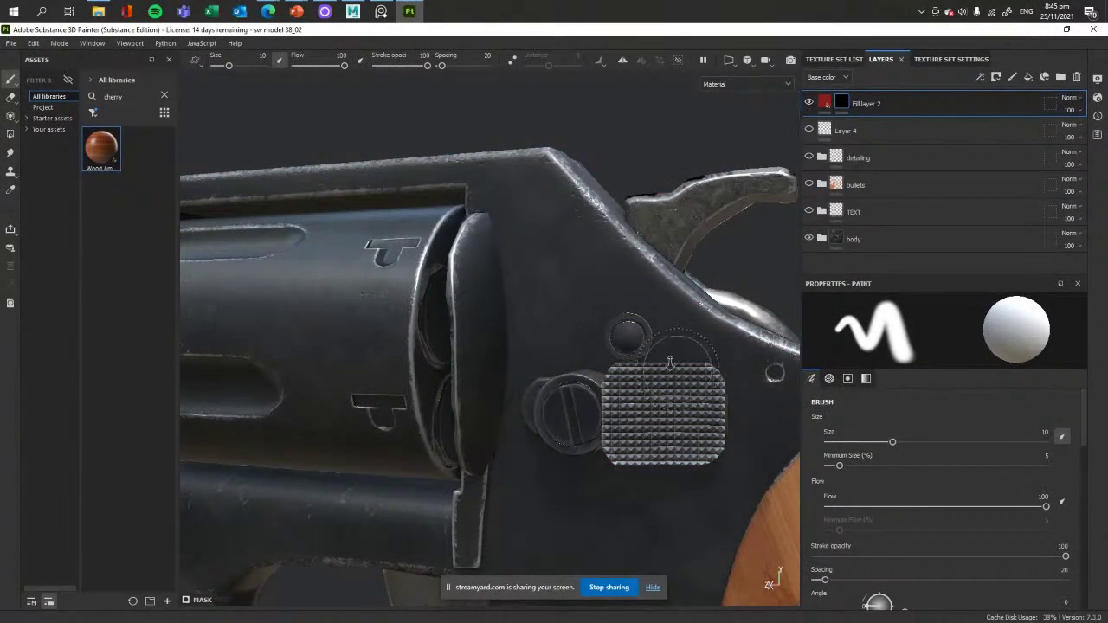
pyautogui.keyDown('alt'); pyautogui.moveTo(675, 225); pyautogui.dragTo(773, 158); pyautogui.keyUp('alt')
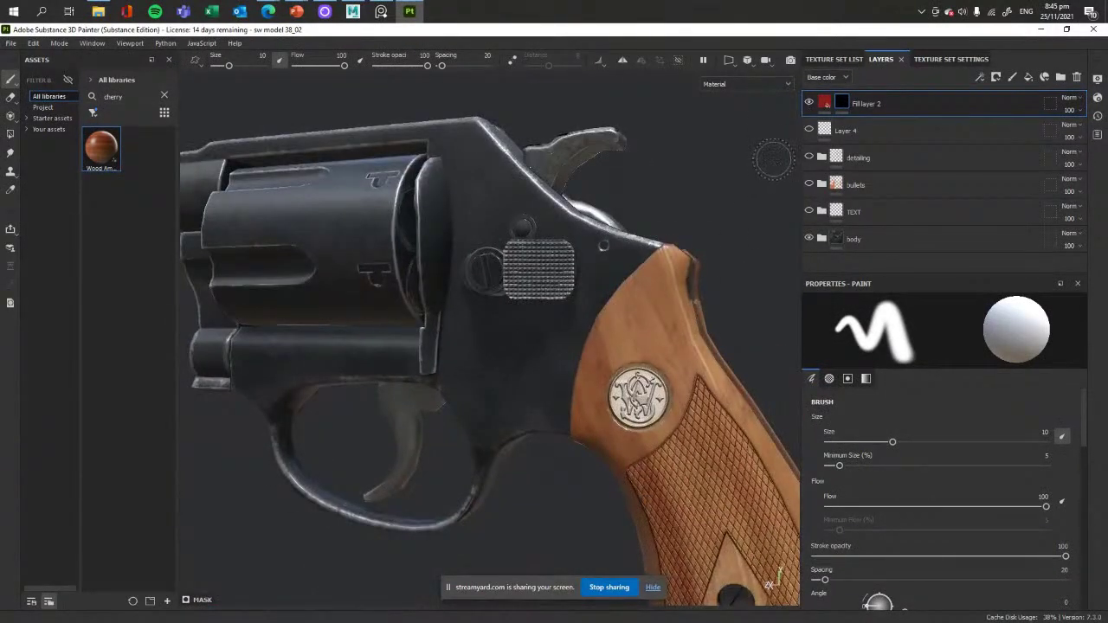
pyautogui.click(980, 76)
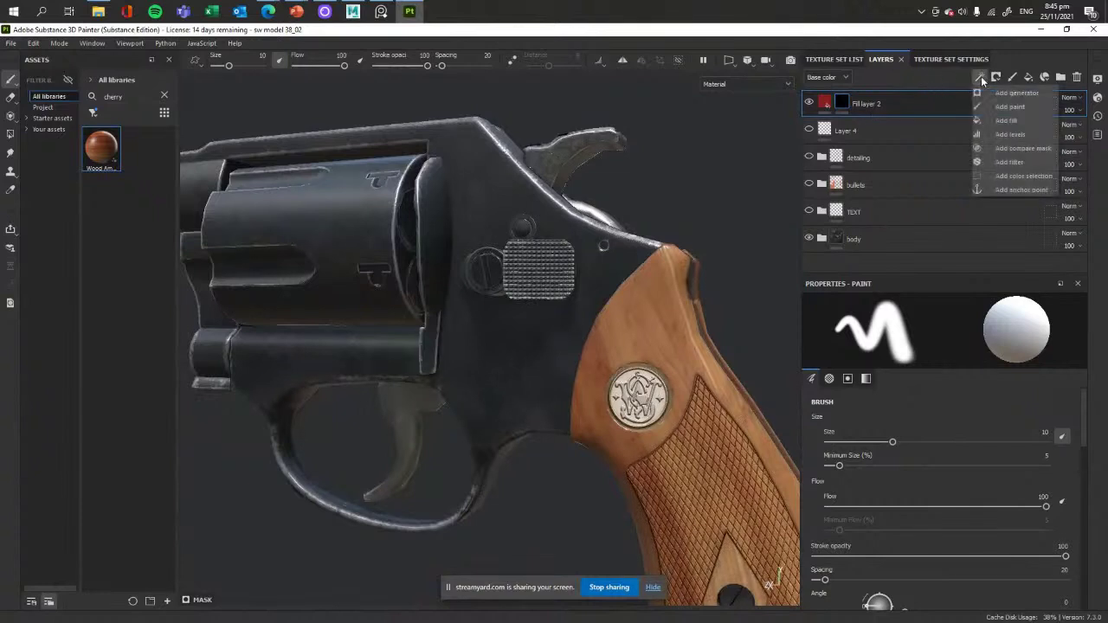
pyautogui.click(1026, 93)
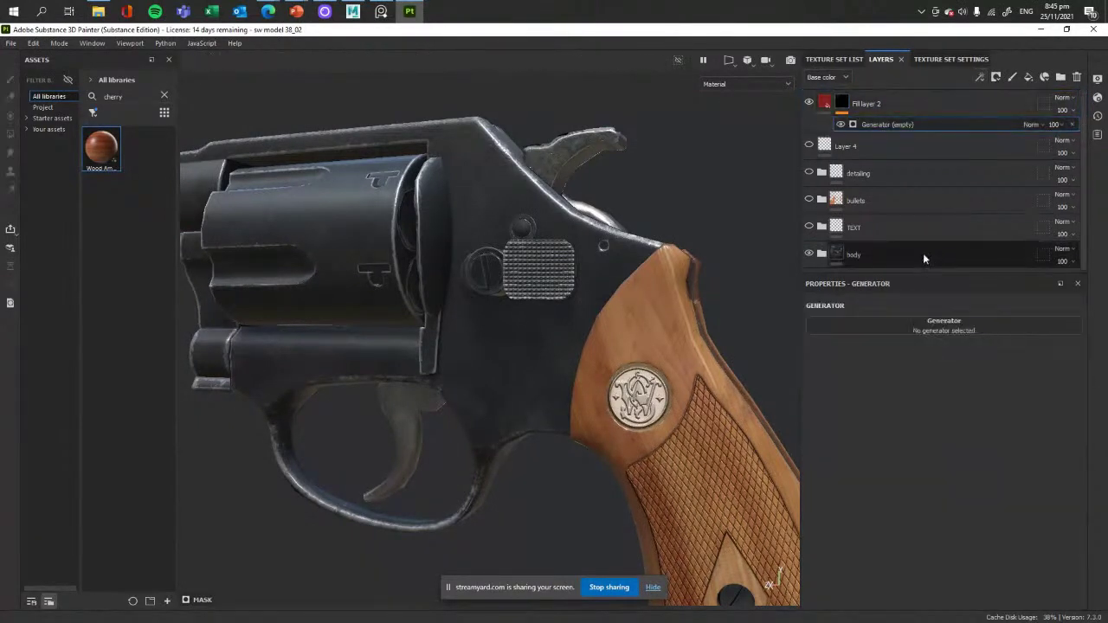
pyautogui.click(902, 333)
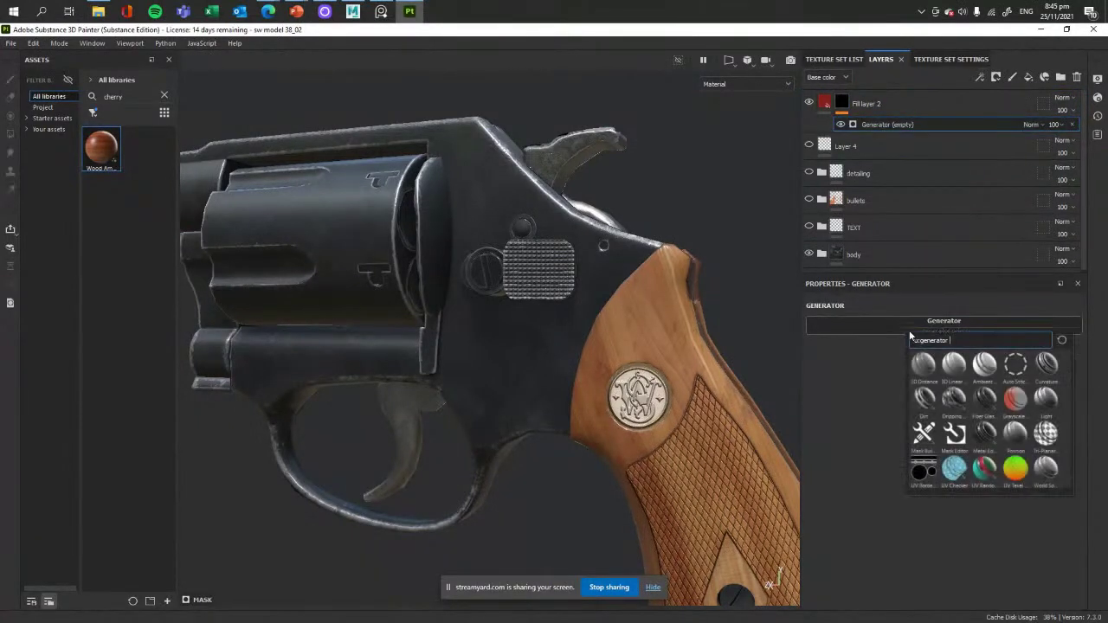
pyautogui.click(928, 399)
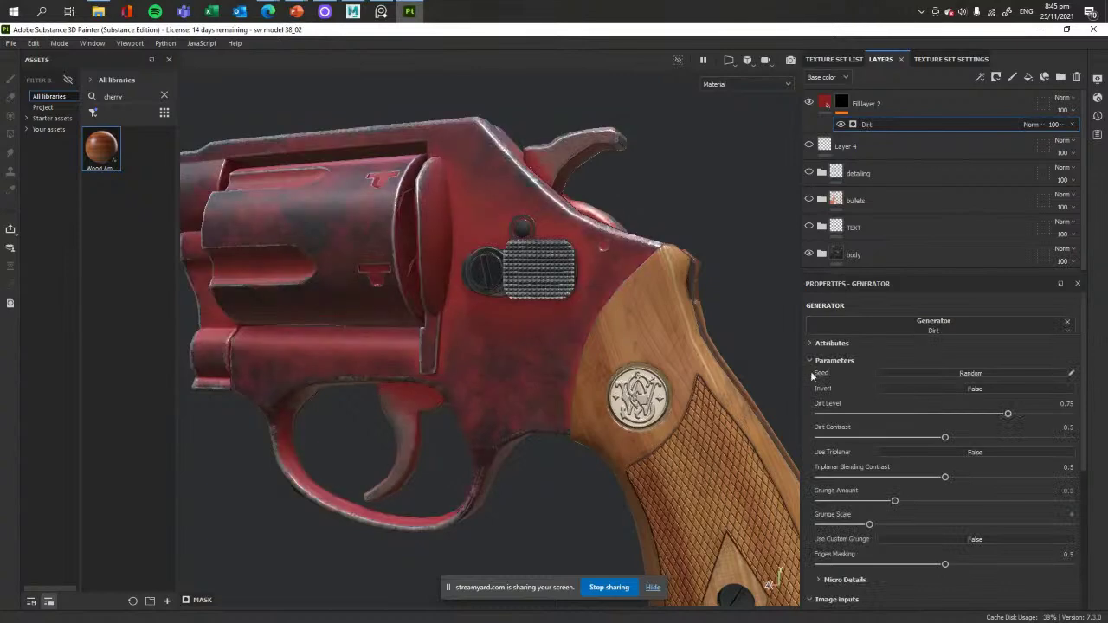
# - Examine the red dirt on the whole revolver and select the fill layer, its mask and the Dirt generator in turn
pyautogui.keyDown('alt'); pyautogui.moveTo(388, 220); pyautogui.dragTo(520, 312); pyautogui.keyUp('alt')
pyautogui.keyDown('alt'); pyautogui.moveTo(522, 202); pyautogui.dragTo(620, 303); pyautogui.keyUp('alt')
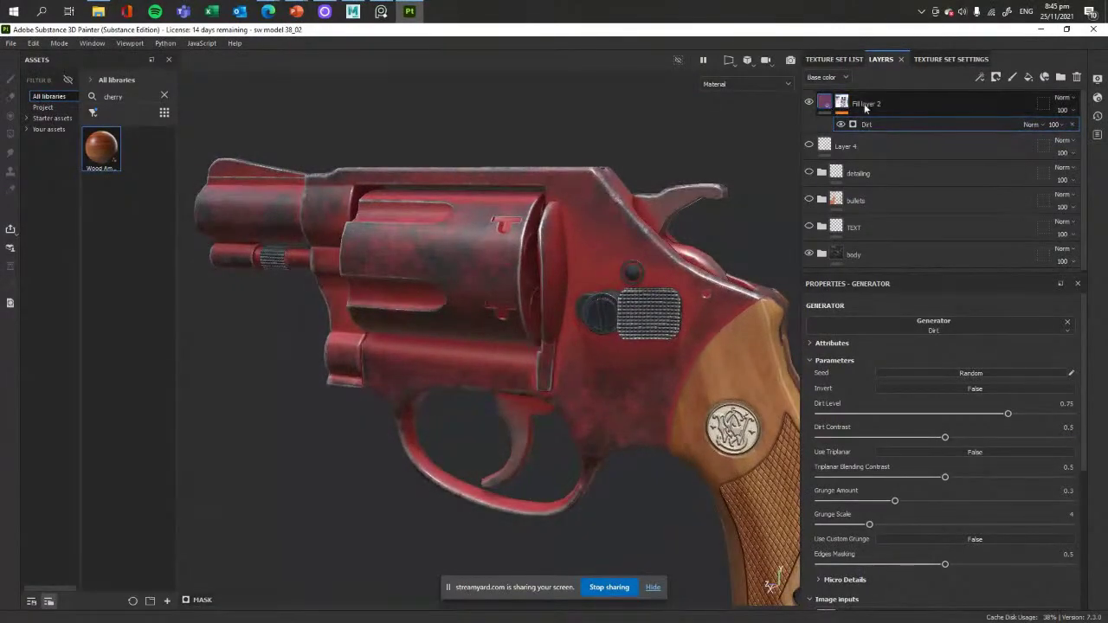
pyautogui.click(866, 104)
pyautogui.click(842, 104)
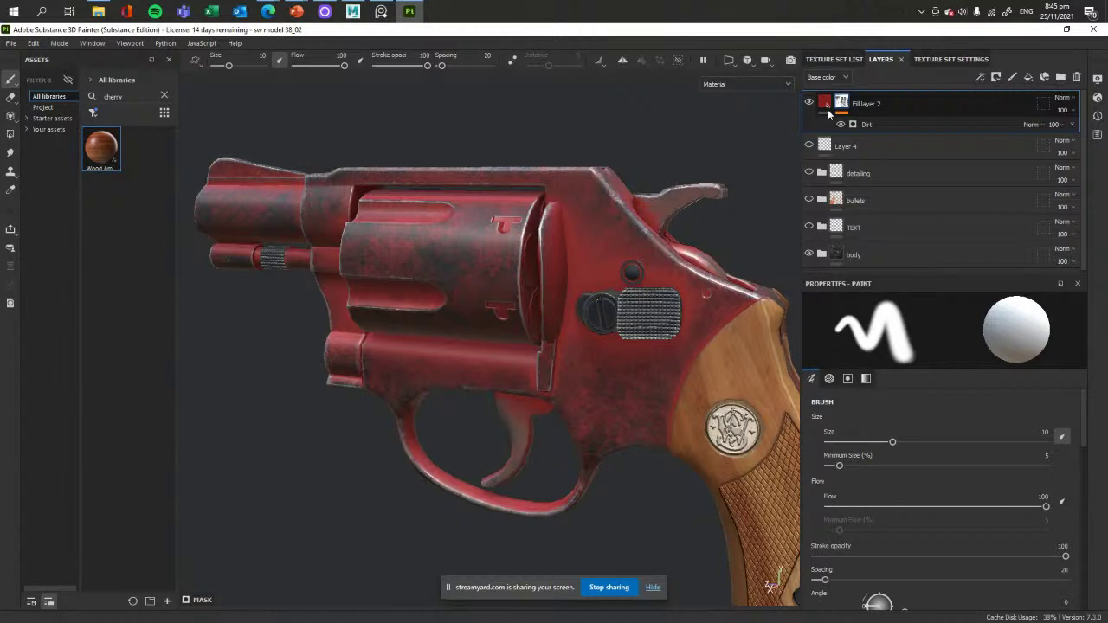
pyautogui.click(890, 122)
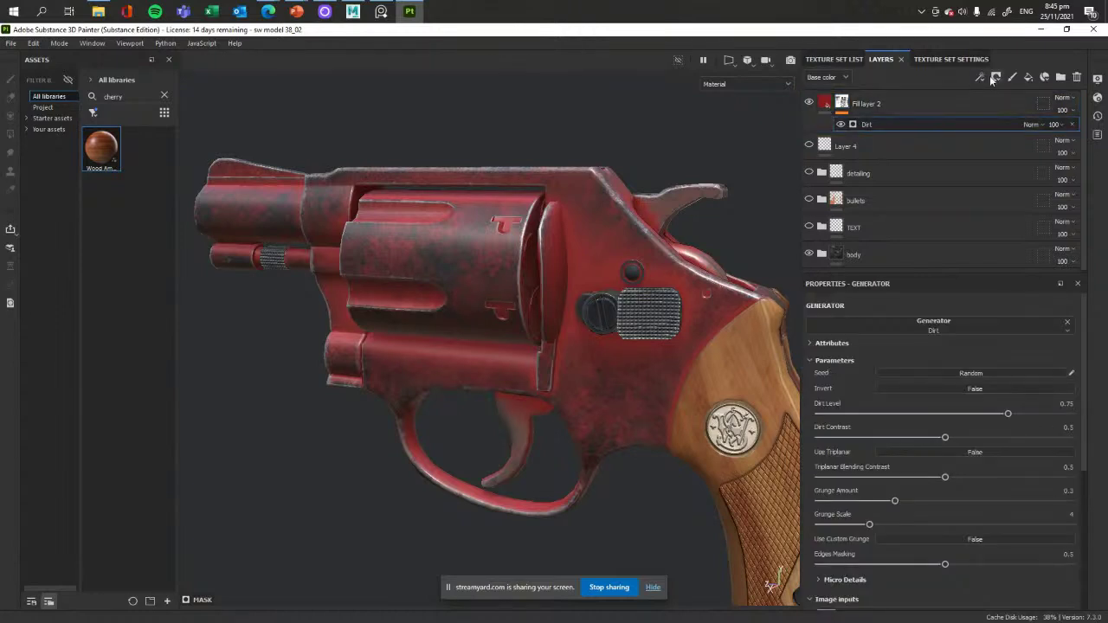
pyautogui.click(980, 78)
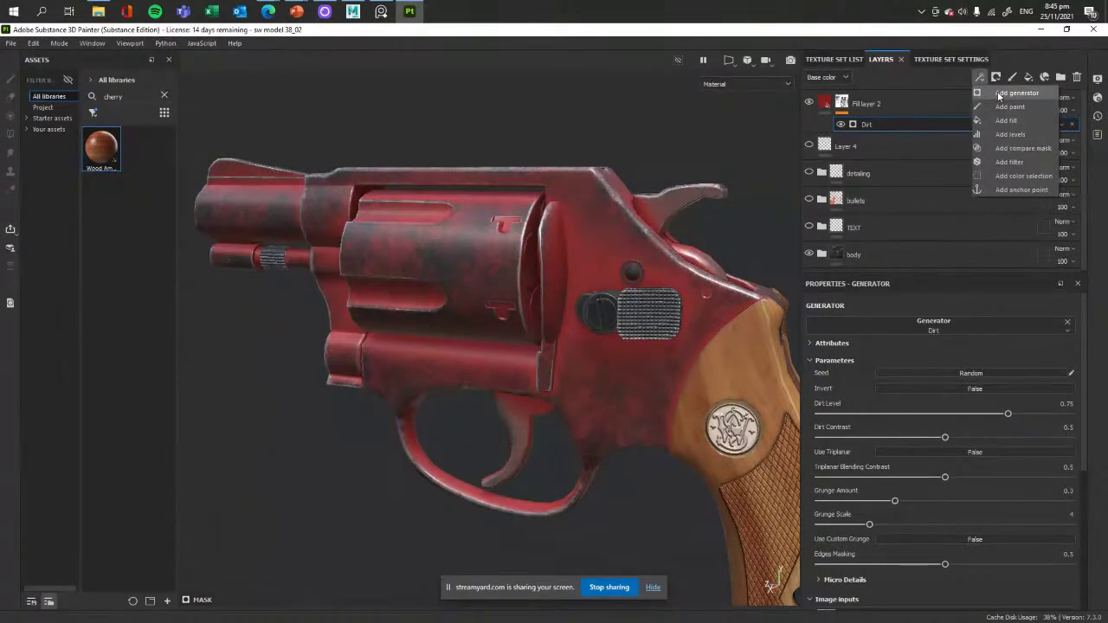
pyautogui.click(998, 93)
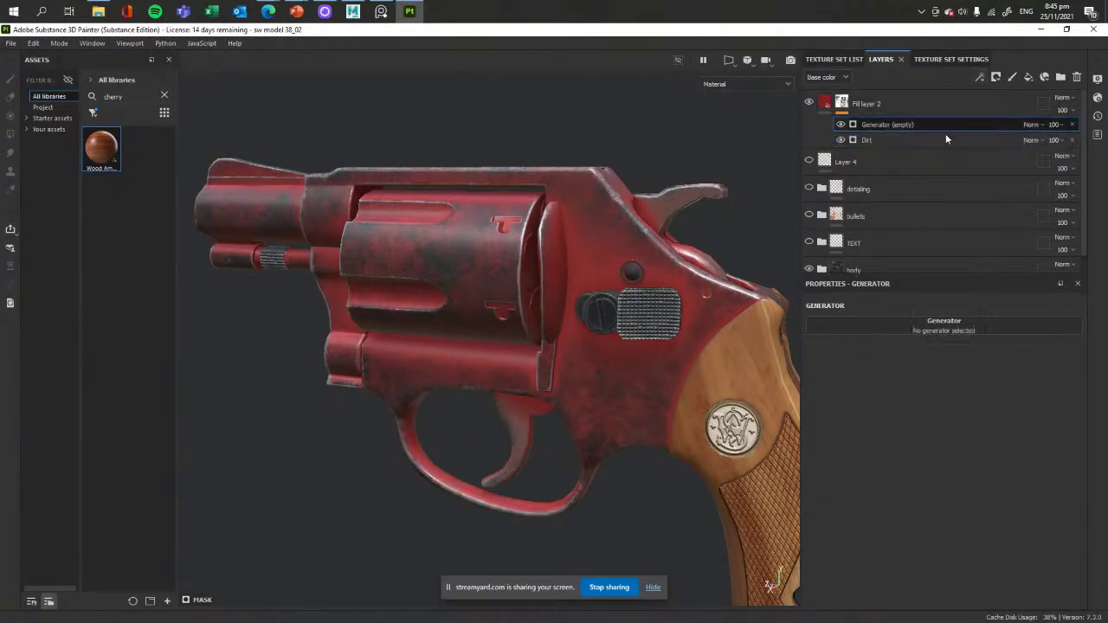
pyautogui.click(943, 323)
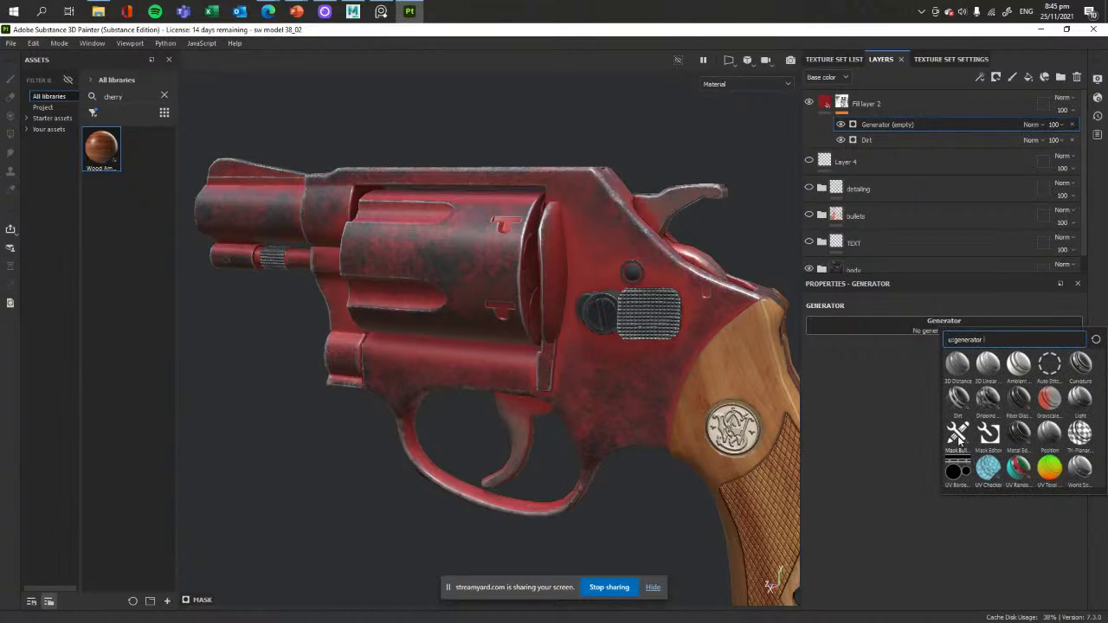
pyautogui.click(1073, 128)
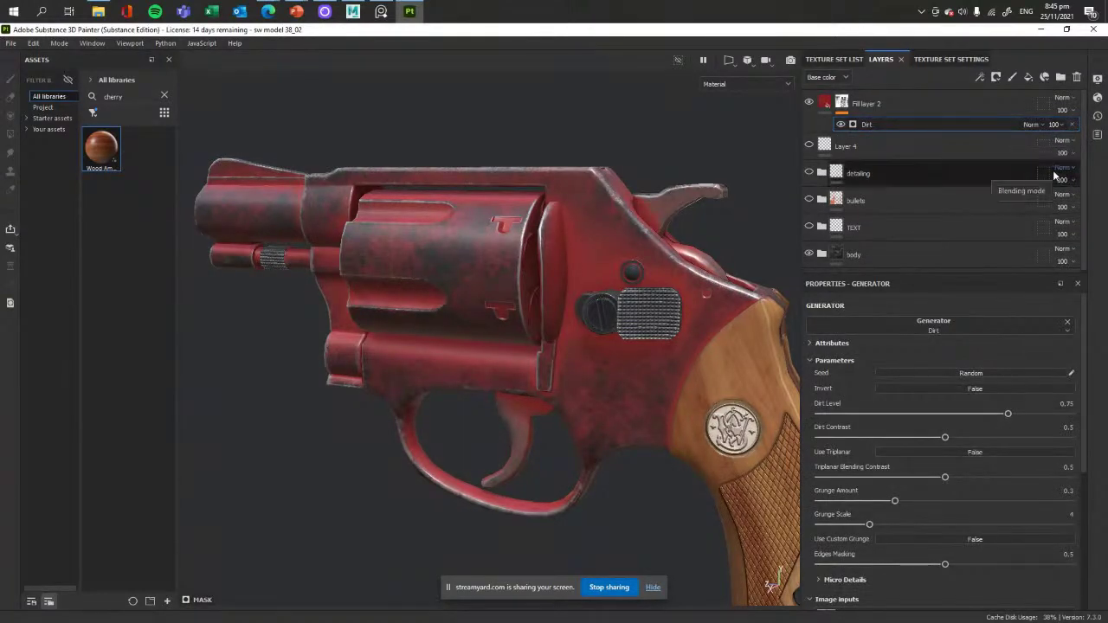
pyautogui.click(1071, 125)
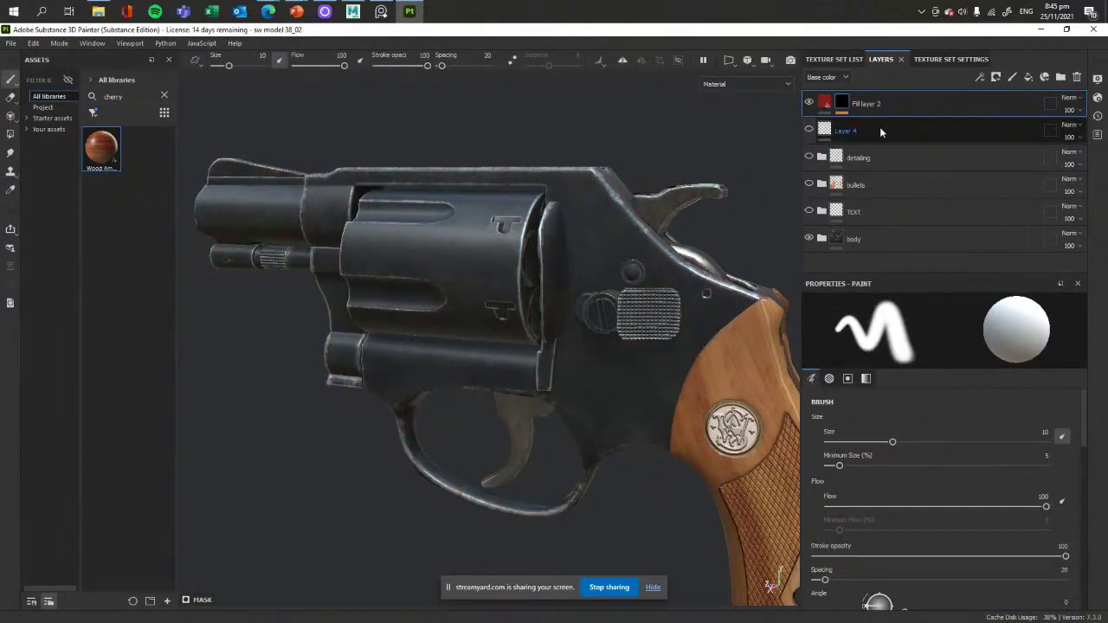
pyautogui.hotkey('ctrl', 'z')
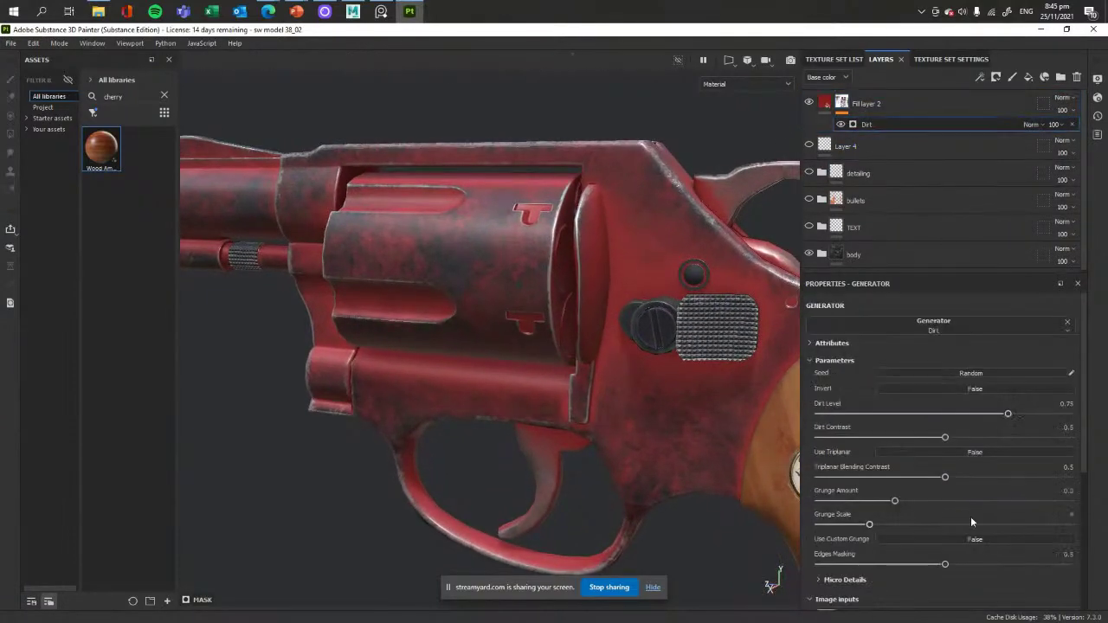
# - Set the Dirt generator's Grunge Amount to 0.22
pyautogui.scroll(-2, 842, 499)
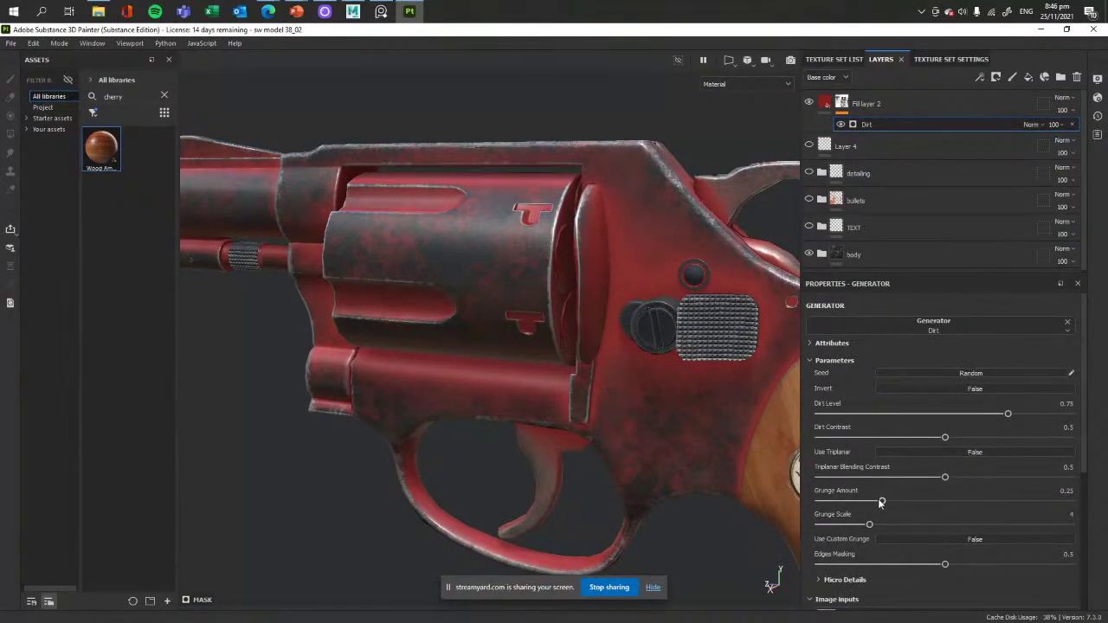
pyautogui.moveTo(851, 505); pyautogui.dragTo(846, 505)
pyautogui.scroll(-4, 619, 500)
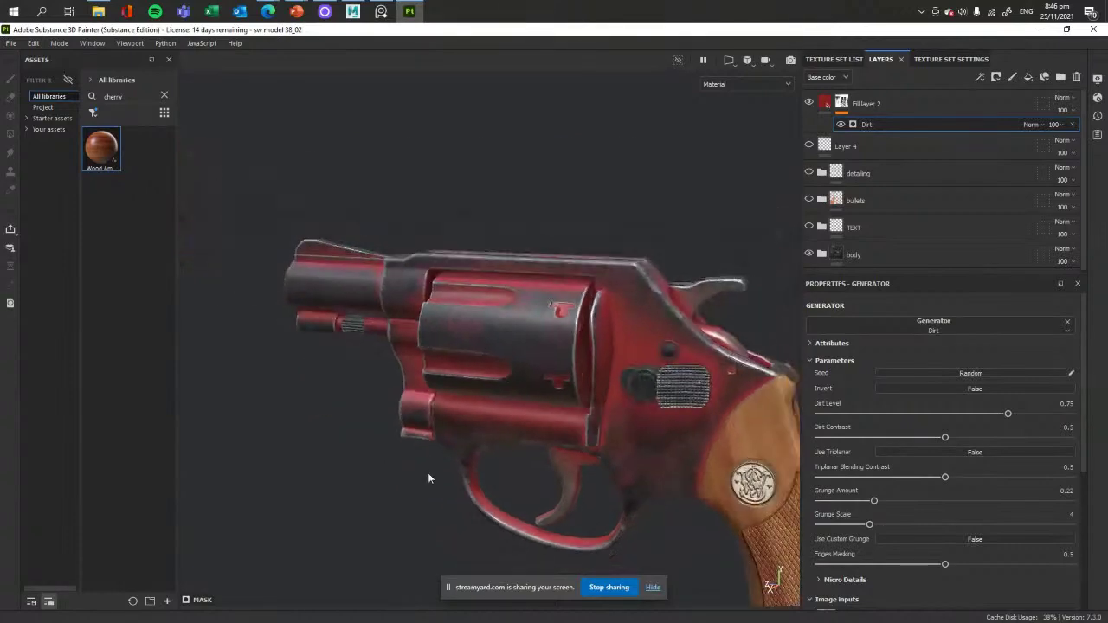
# - Inspect the red dirt coverage on the barrel, cylinder and frame from several angles and distances
pyautogui.keyDown('alt'); pyautogui.moveTo(427, 474); pyautogui.dragTo(439, 470); pyautogui.keyUp('alt')
pyautogui.keyDown('alt'); pyautogui.moveTo(440, 470); pyautogui.dragTo(448, 374, button='middle'); pyautogui.keyUp('alt')
pyautogui.keyDown('alt'); pyautogui.moveTo(448, 374); pyautogui.dragTo(401, 390); pyautogui.keyUp('alt')
pyautogui.scroll(3, 401, 390)
pyautogui.keyDown('alt'); pyautogui.moveTo(663, 370); pyautogui.dragTo(516, 414, button='middle'); pyautogui.keyUp('alt')
pyautogui.scroll(-3, 426, 290)
pyautogui.keyDown('alt'); pyautogui.moveTo(484, 334); pyautogui.dragTo(535, 367); pyautogui.keyUp('alt')
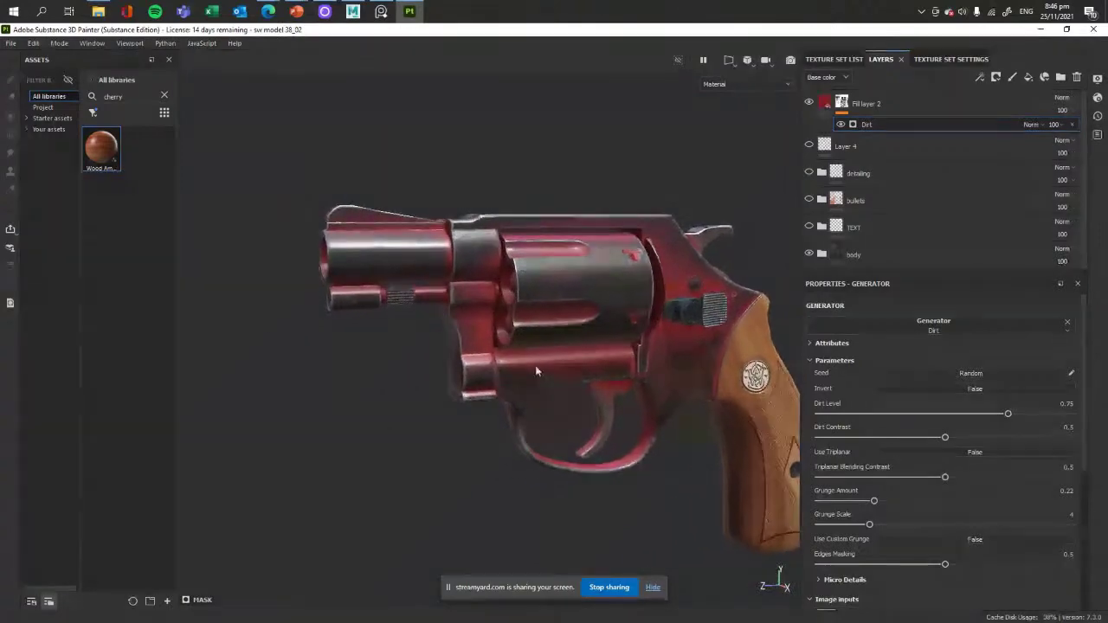
pyautogui.keyDown('alt'); pyautogui.moveTo(534, 368); pyautogui.dragTo(574, 373, button='right'); pyautogui.keyUp('alt')
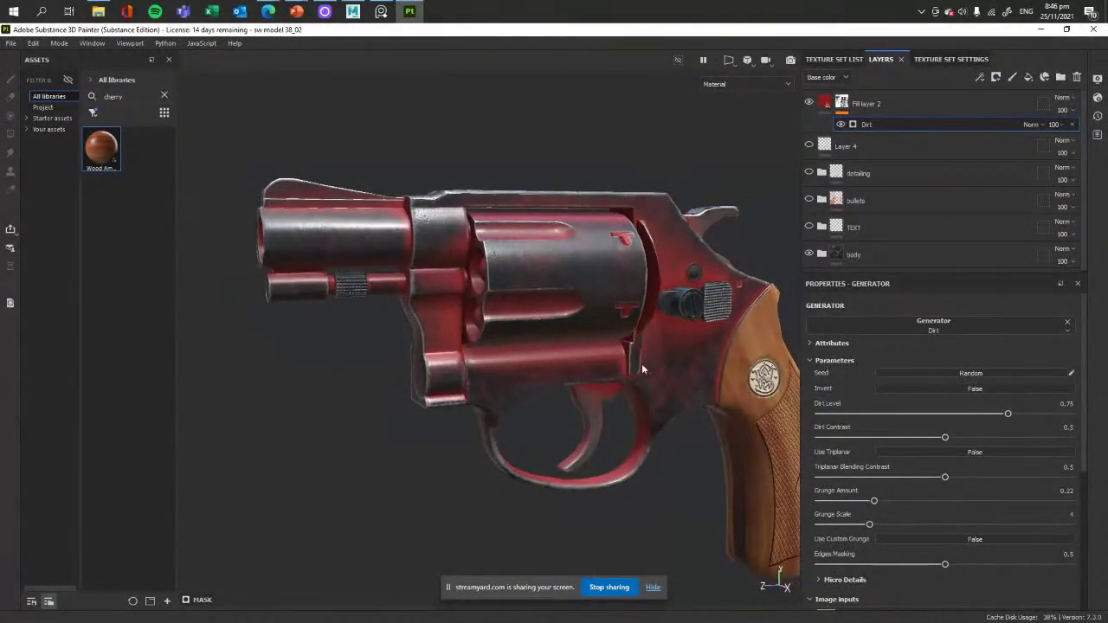
# - Change the base color of the Dirt-masked fill layer from red to a dark green, 2E3824
pyautogui.click(824, 103)
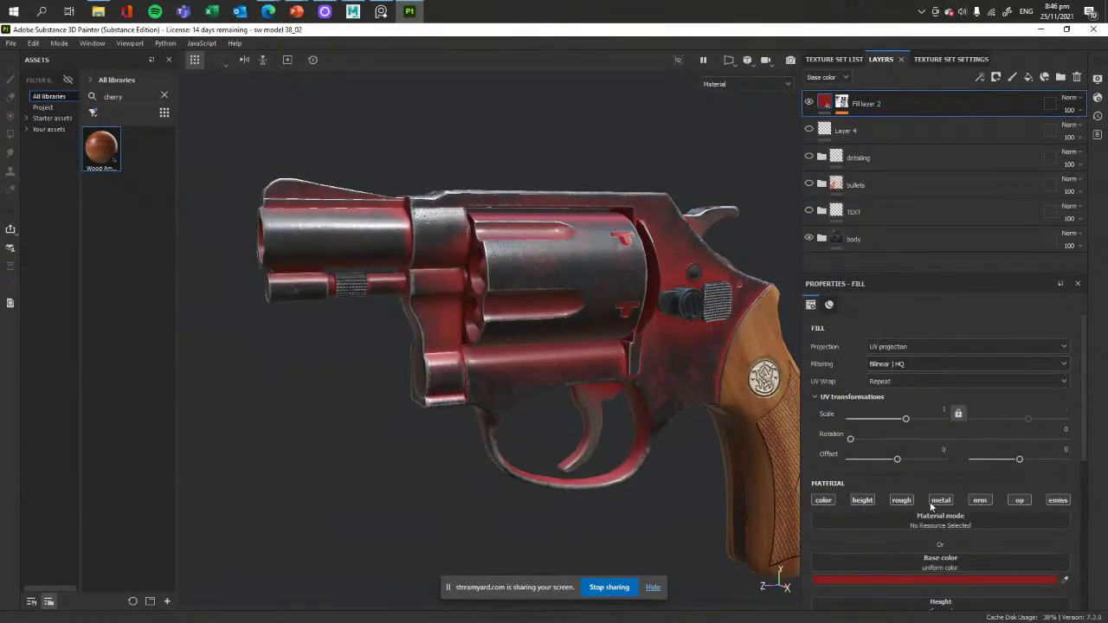
pyautogui.click(919, 579)
pyautogui.click(959, 430)
pyautogui.moveTo(959, 430)
pyautogui.mouseDown()
pyautogui.moveTo(939, 422)
pyautogui.moveTo(1017, 445)
pyautogui.moveTo(1015, 435)
pyautogui.moveTo(974, 436)
pyautogui.mouseUp()
pyautogui.click(1066, 433)
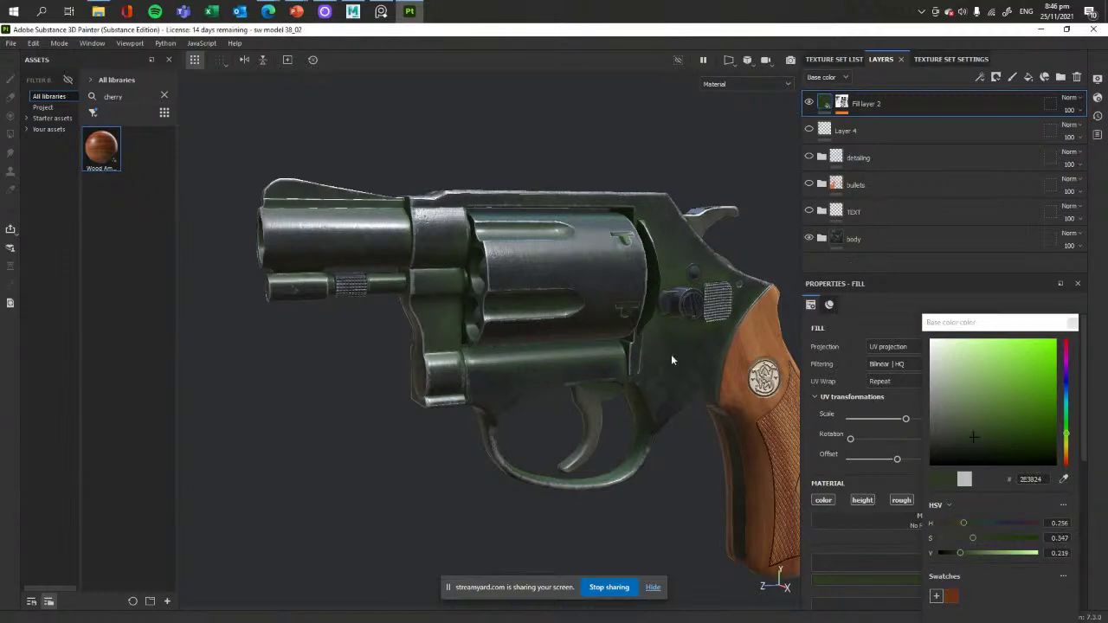
# - Lower the green fill layer's opacity to 67 and close the base color picker
pyautogui.keyDown('alt'); pyautogui.moveTo(671, 354); pyautogui.dragTo(468, 363); pyautogui.keyUp('alt')
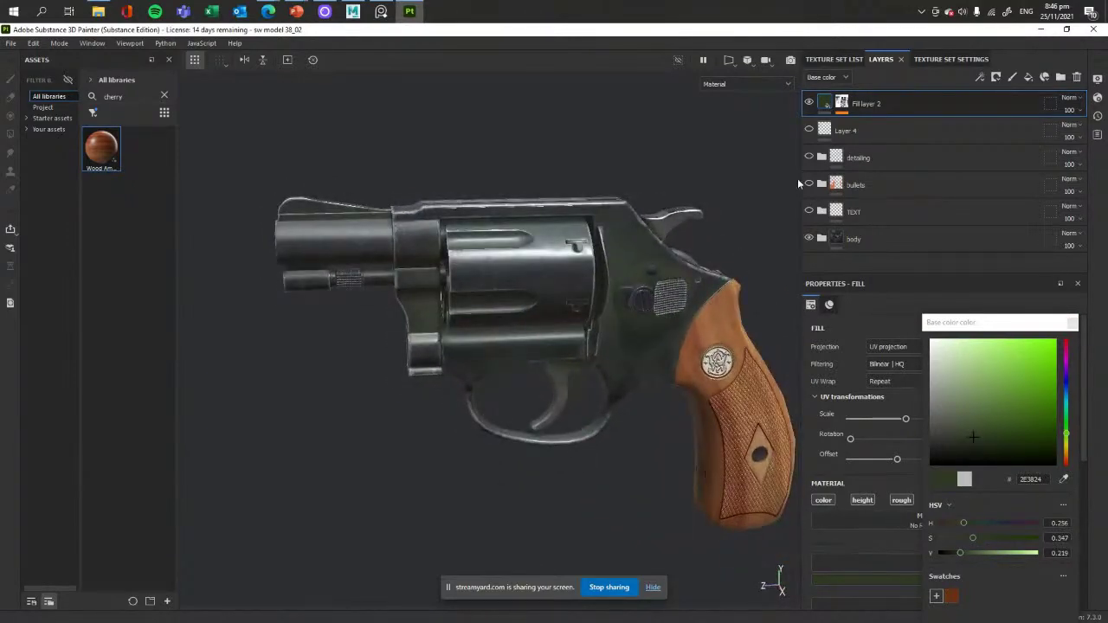
pyautogui.click(1078, 113)
pyautogui.moveTo(1082, 131); pyautogui.dragTo(1086, 141)
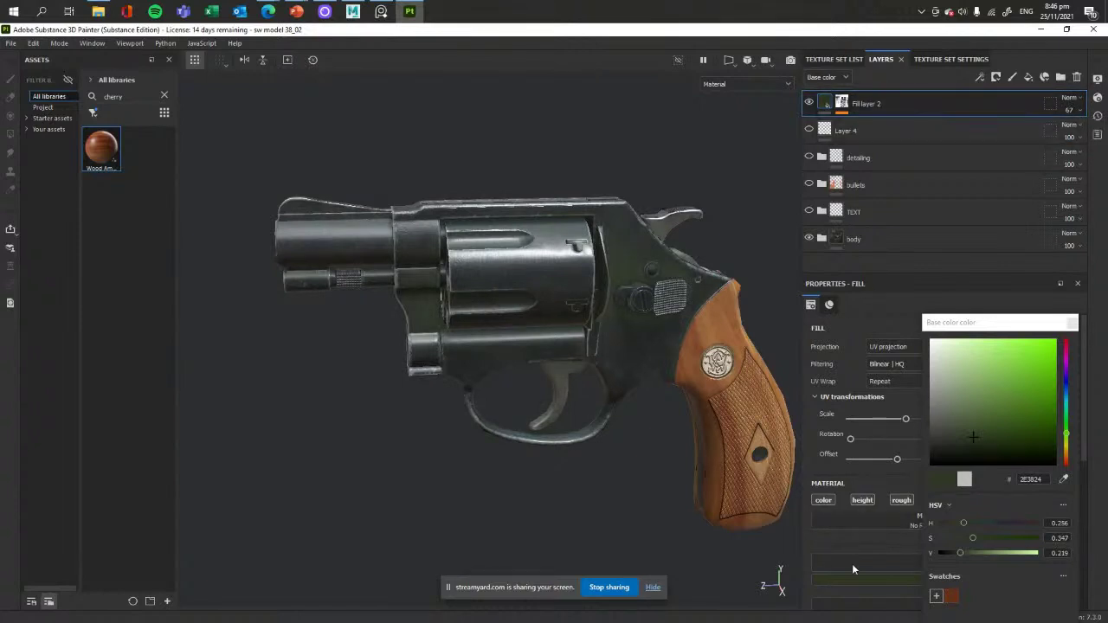
pyautogui.click(1073, 323)
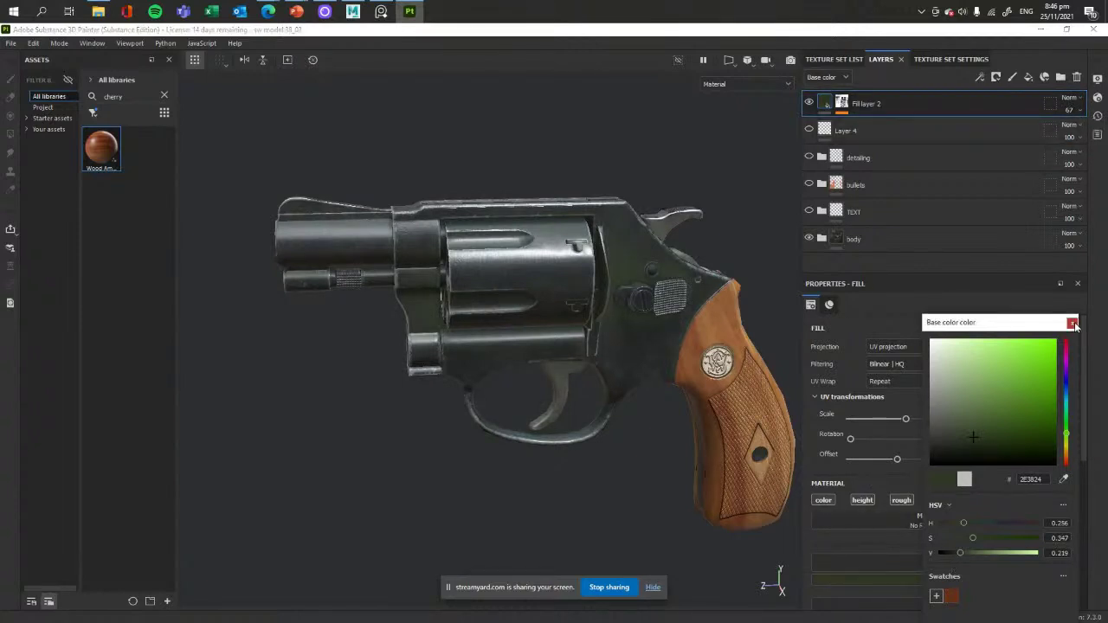
# - Set the green fill's Metallic to 0.5 and its Roughness to about 0.27, checking the effect on the cylinder
pyautogui.scroll(-3, 962, 589)
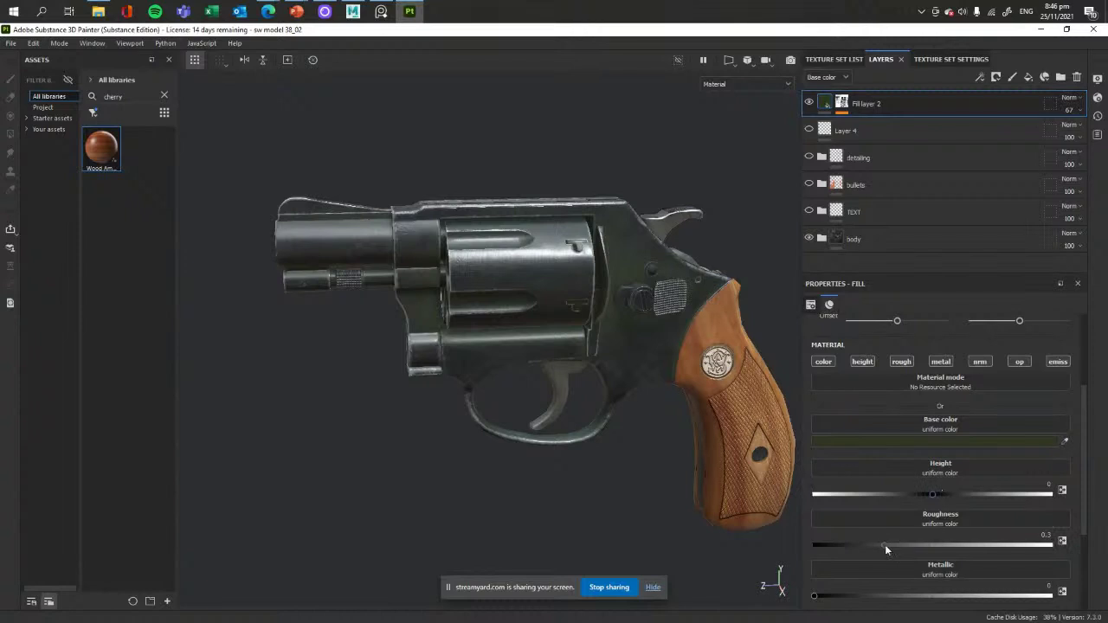
pyautogui.moveTo(815, 595); pyautogui.dragTo(932, 596)
pyautogui.scroll(6, 442, 351)
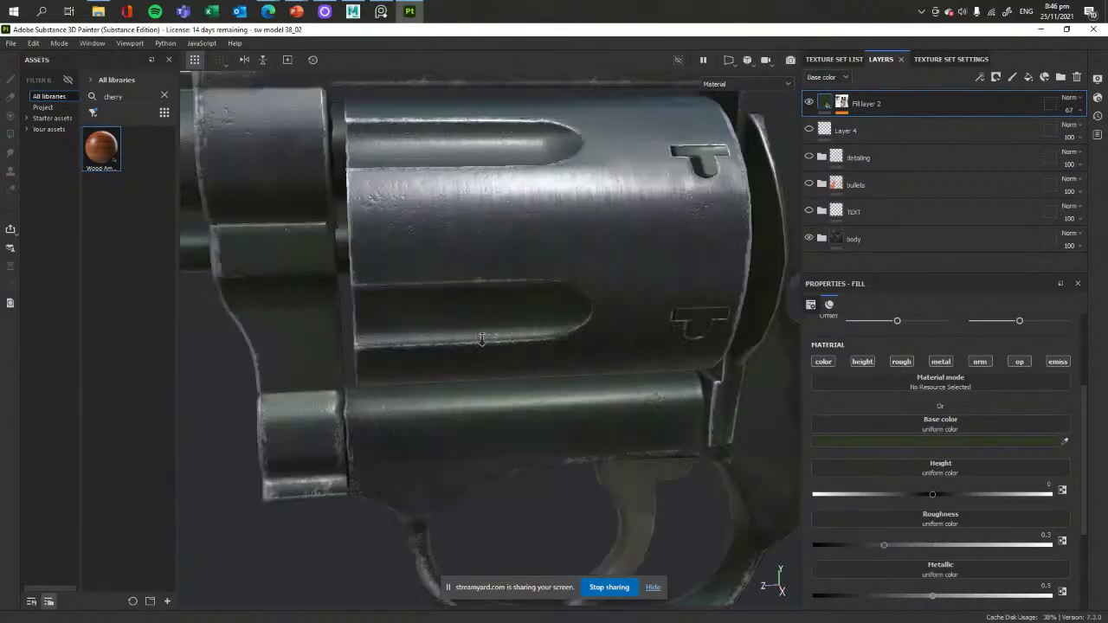
pyautogui.keyDown('alt'); pyautogui.moveTo(441, 350); pyautogui.dragTo(450, 284); pyautogui.keyUp('alt')
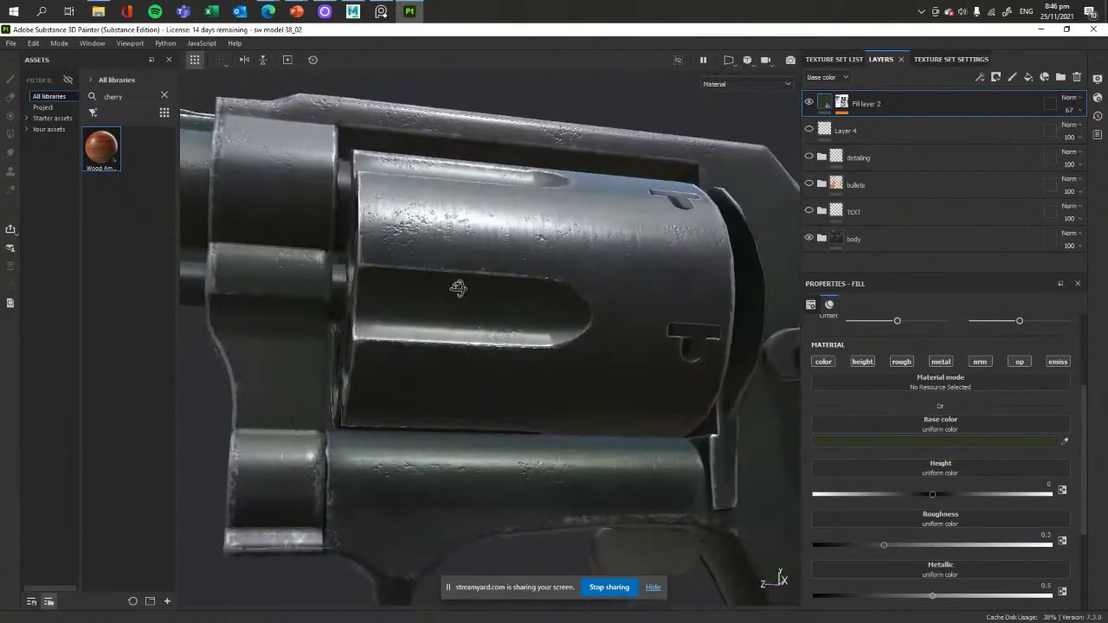
pyautogui.moveTo(906, 546); pyautogui.dragTo(878, 546)
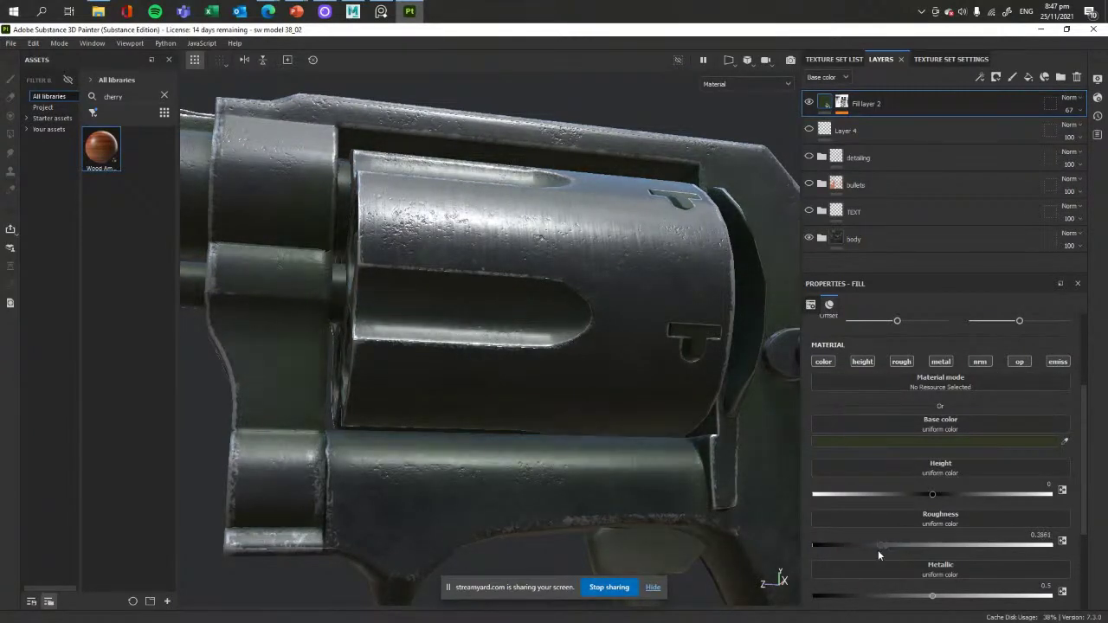
# - Frame the whole revolver in a three-quarter front view and try to render it in Iray
pyautogui.keyDown('alt'); pyautogui.moveTo(618, 482); pyautogui.dragTo(519, 372, button='right'); pyautogui.keyUp('alt')
pyautogui.keyDown('alt'); pyautogui.moveTo(520, 372); pyautogui.dragTo(520, 284); pyautogui.keyUp('alt')
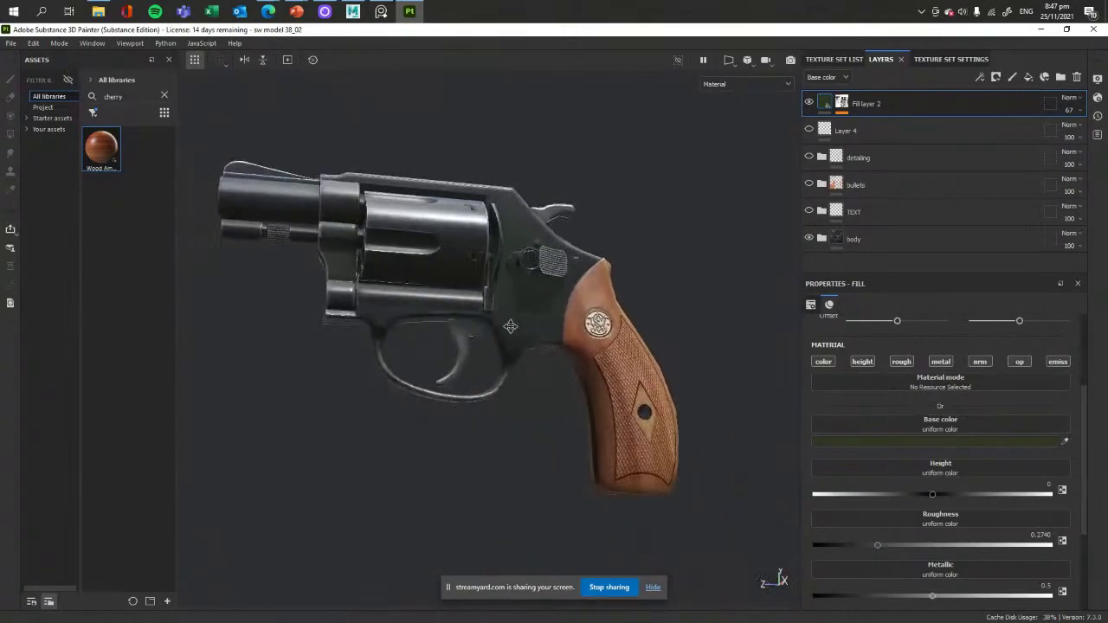
pyautogui.keyDown('alt'); pyautogui.moveTo(521, 286); pyautogui.dragTo(554, 266, button='right'); pyautogui.keyUp('alt')
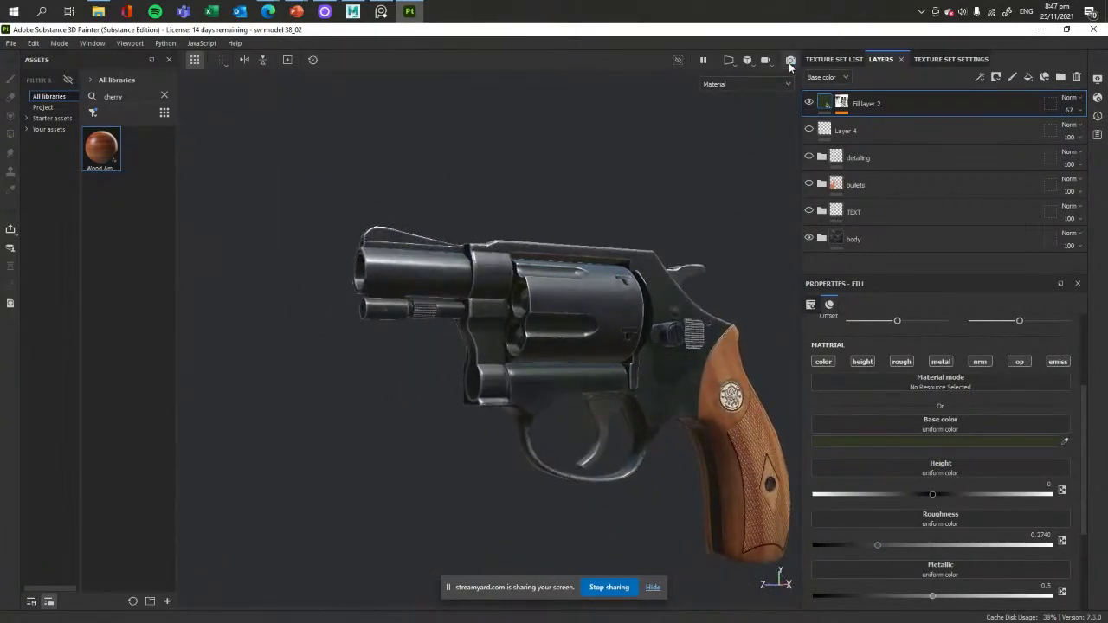
pyautogui.keyDown('alt'); pyautogui.moveTo(610, 315); pyautogui.dragTo(596, 296, button='right'); pyautogui.keyUp('alt')
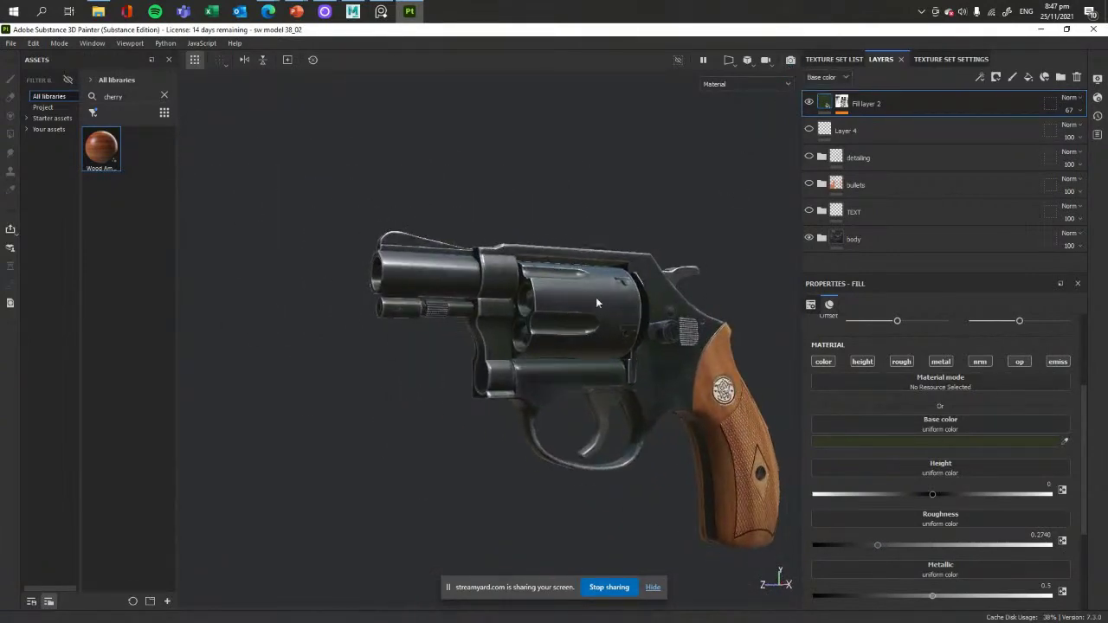
pyautogui.keyDown('alt'); pyautogui.moveTo(595, 297); pyautogui.dragTo(550, 291, button='middle'); pyautogui.keyUp('alt')
pyautogui.keyDown('alt'); pyautogui.moveTo(551, 291); pyautogui.dragTo(507, 242); pyautogui.keyUp('alt')
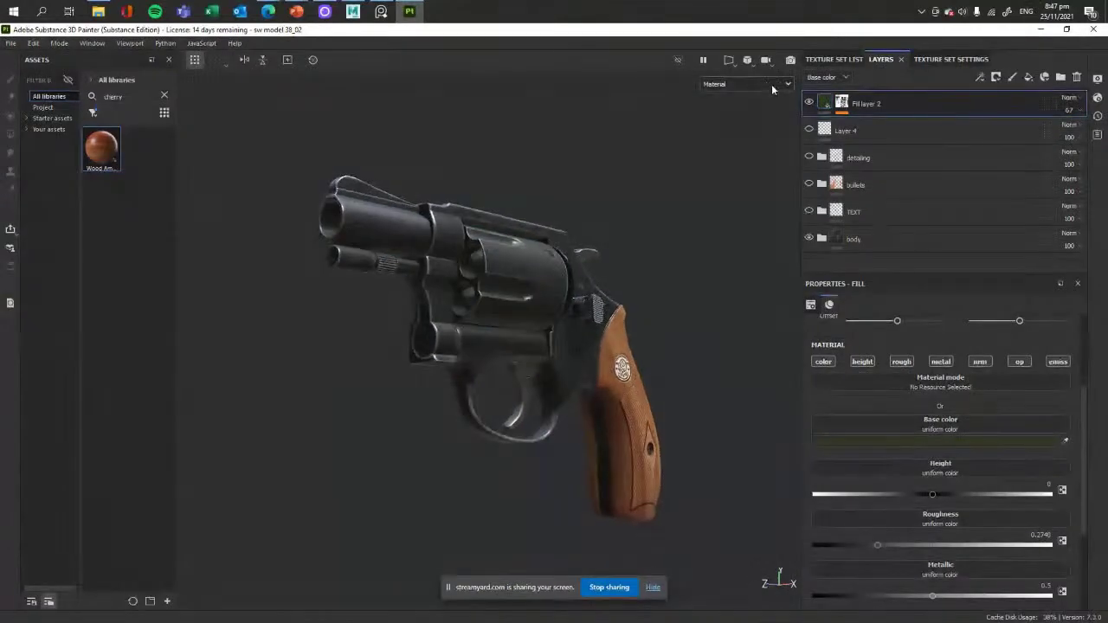
pyautogui.click(791, 59)
pyautogui.press('F10')
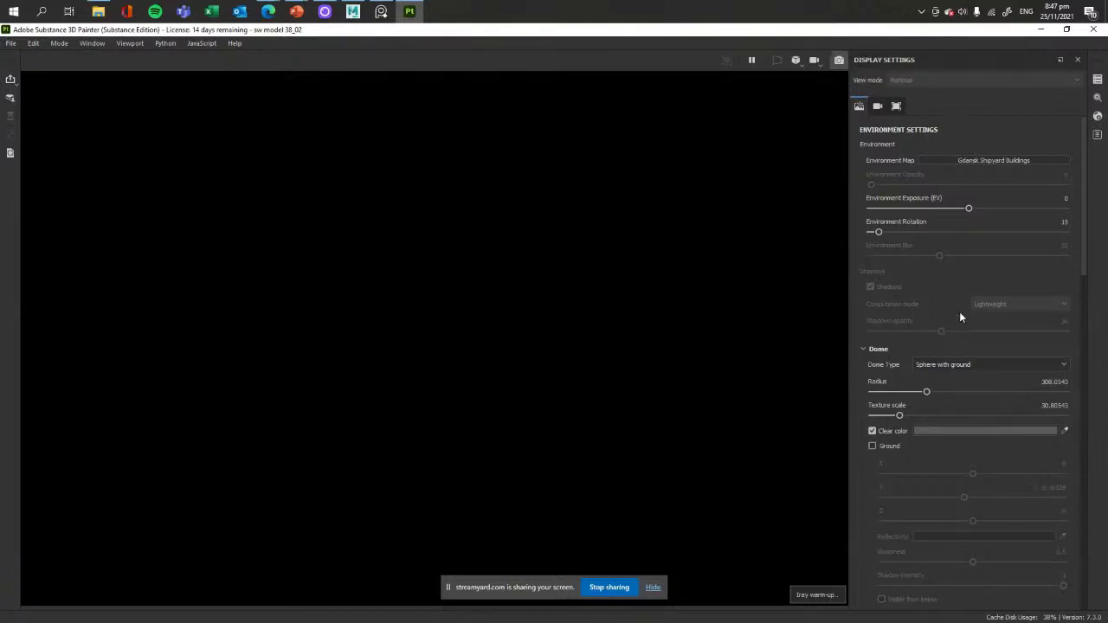
pyautogui.scroll(-4, 959, 313)
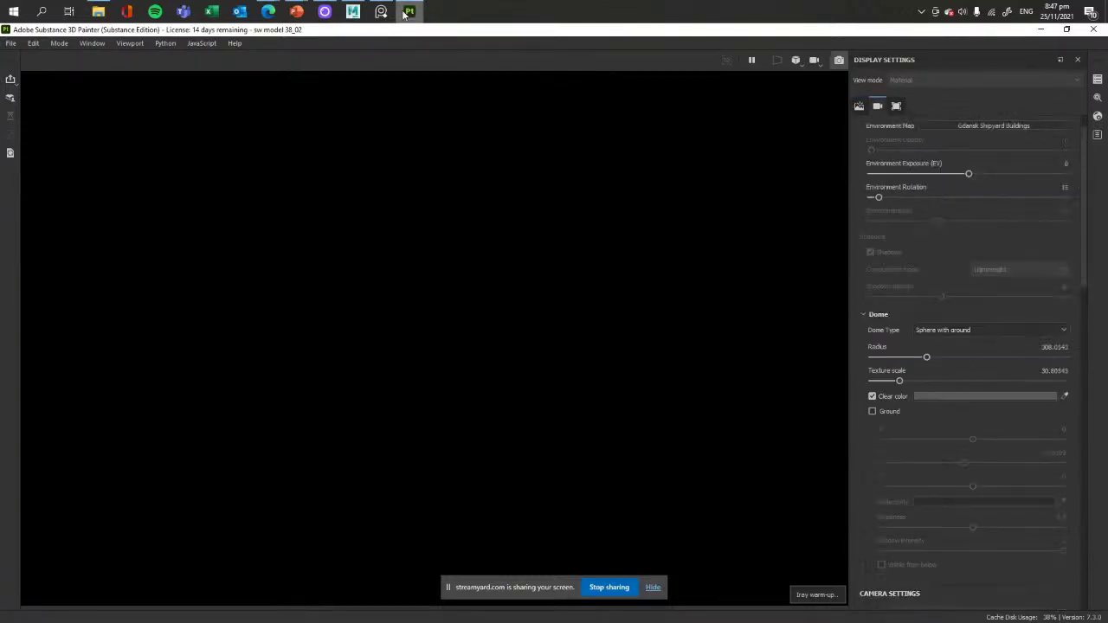
# - Switch to Maya and close the program with its model36_00.mb scene
pyautogui.click(352, 11)
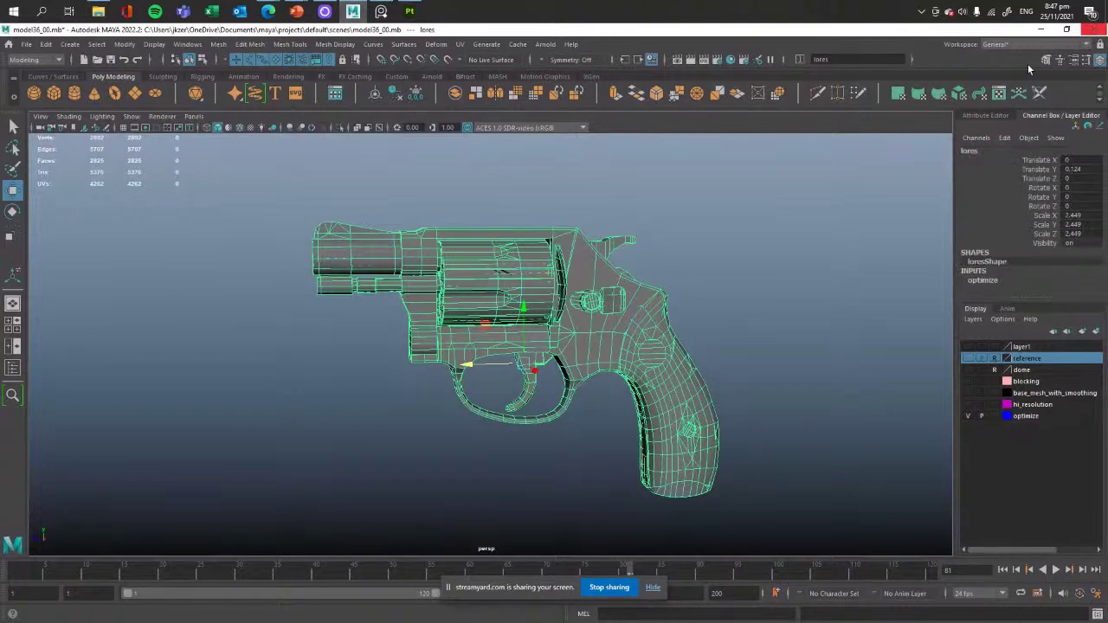
pyautogui.click(1093, 28)
pyautogui.click(550, 336)
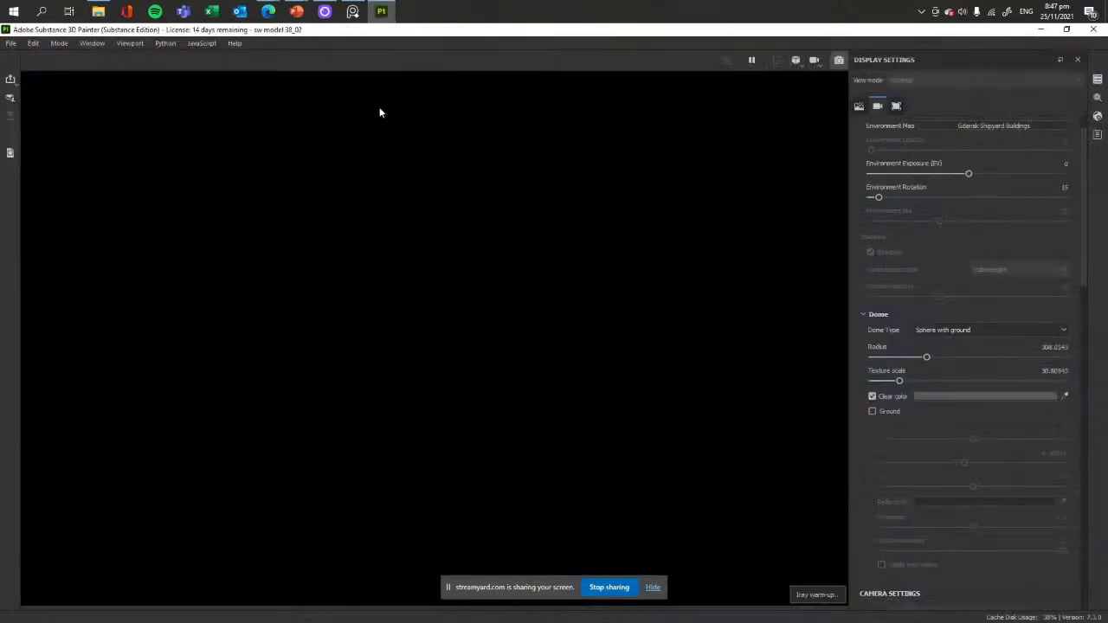
# - Try to bring up the gun reference board in PureRef and to close the stalled Substance 3D Painter window
pyautogui.moveTo(352, 11)
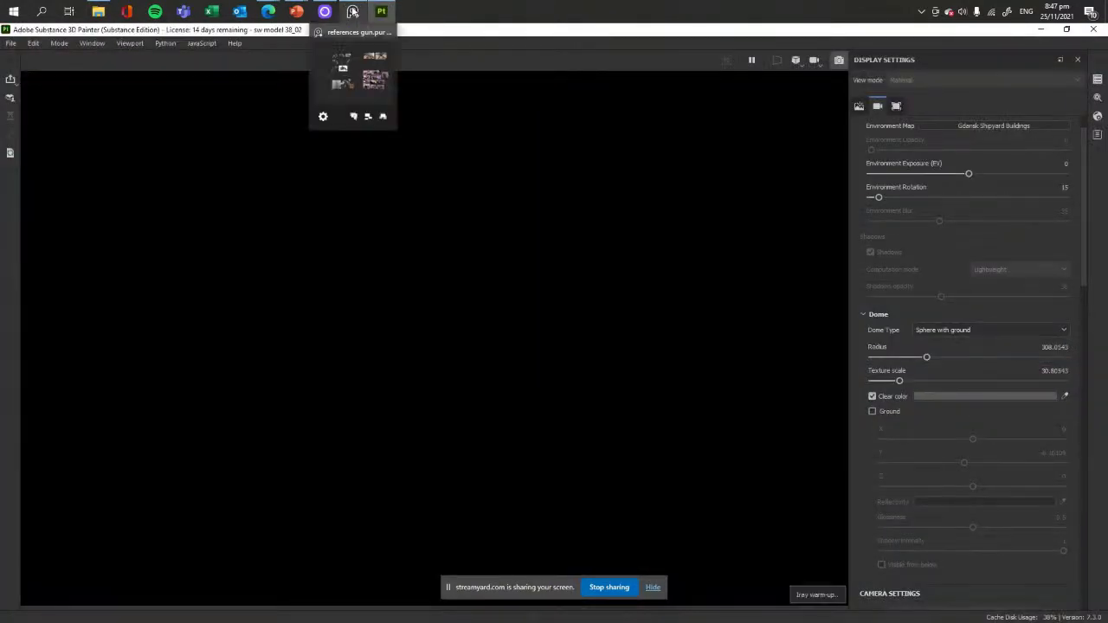
pyautogui.click(352, 11)
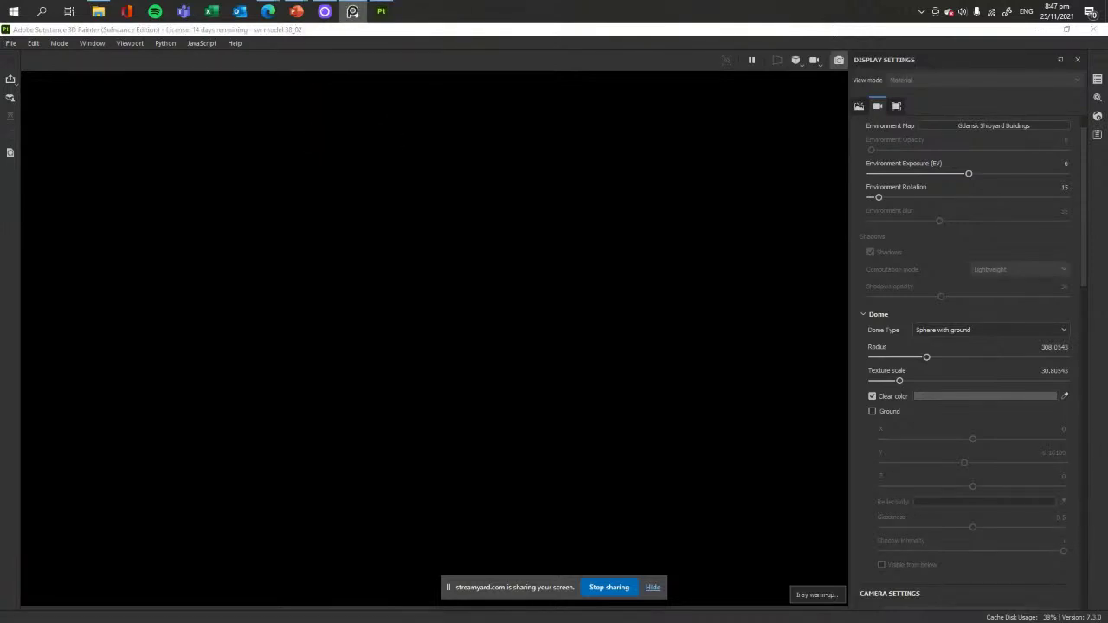
pyautogui.click(747, 217)
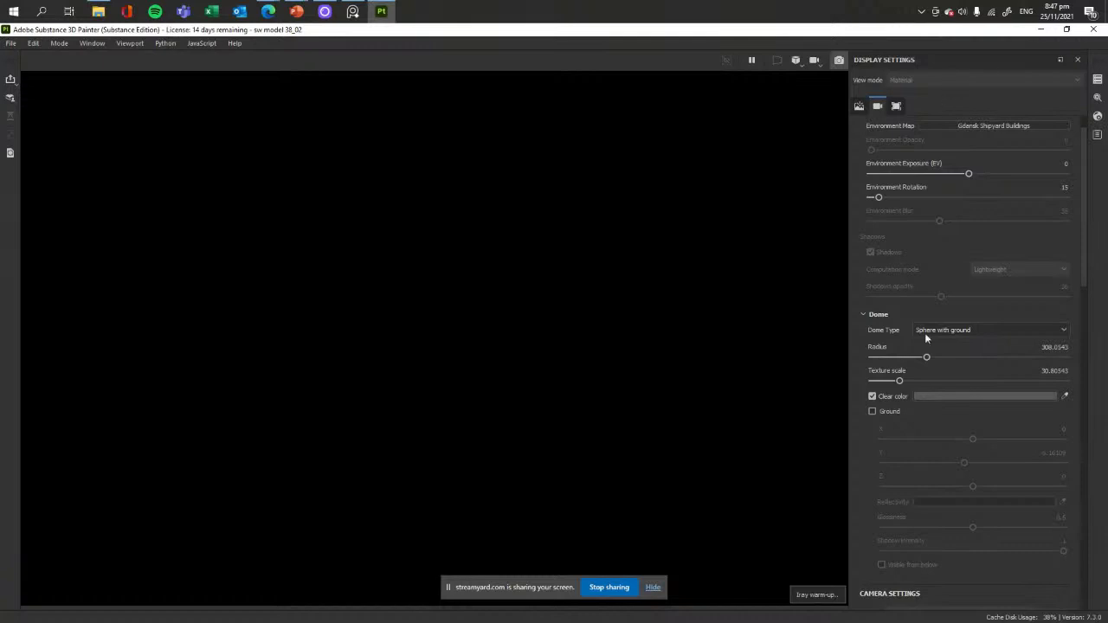
pyautogui.scroll(1, 927, 337)
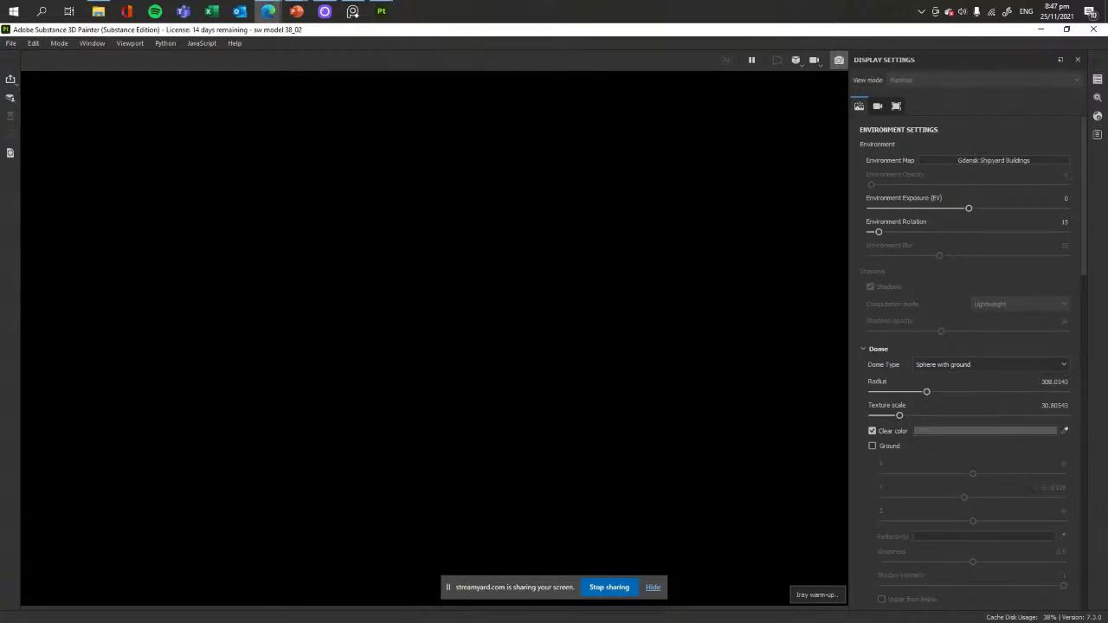
pyautogui.click(1094, 29)
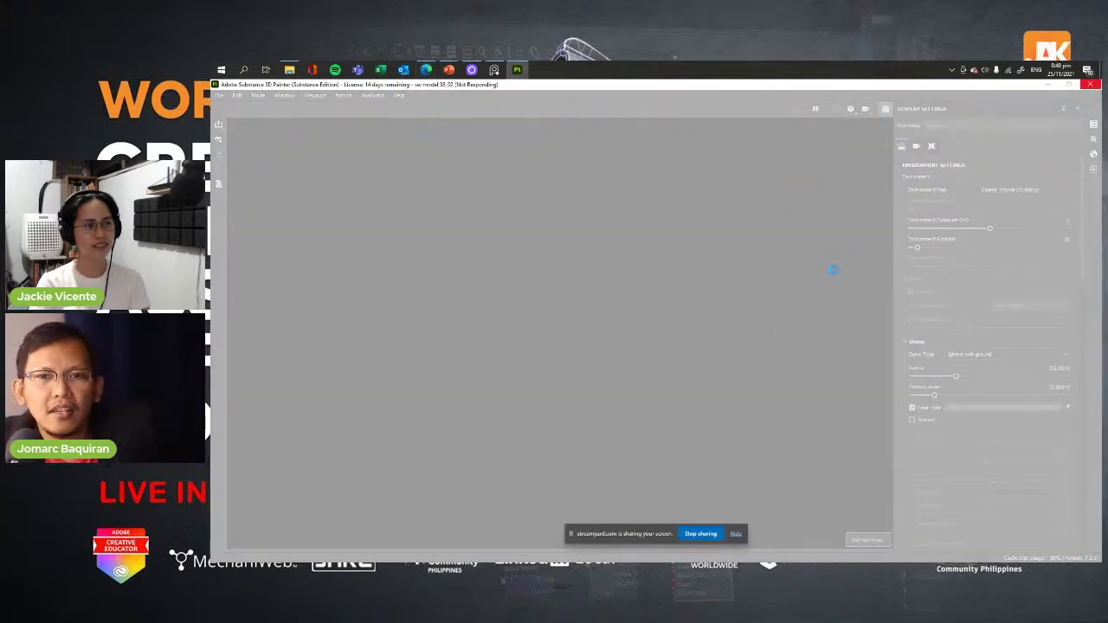
# - Switch to the 3D props workflow presentation in PowerPoint and narrow its slide thumbnail list
pyautogui.moveTo(449, 73)
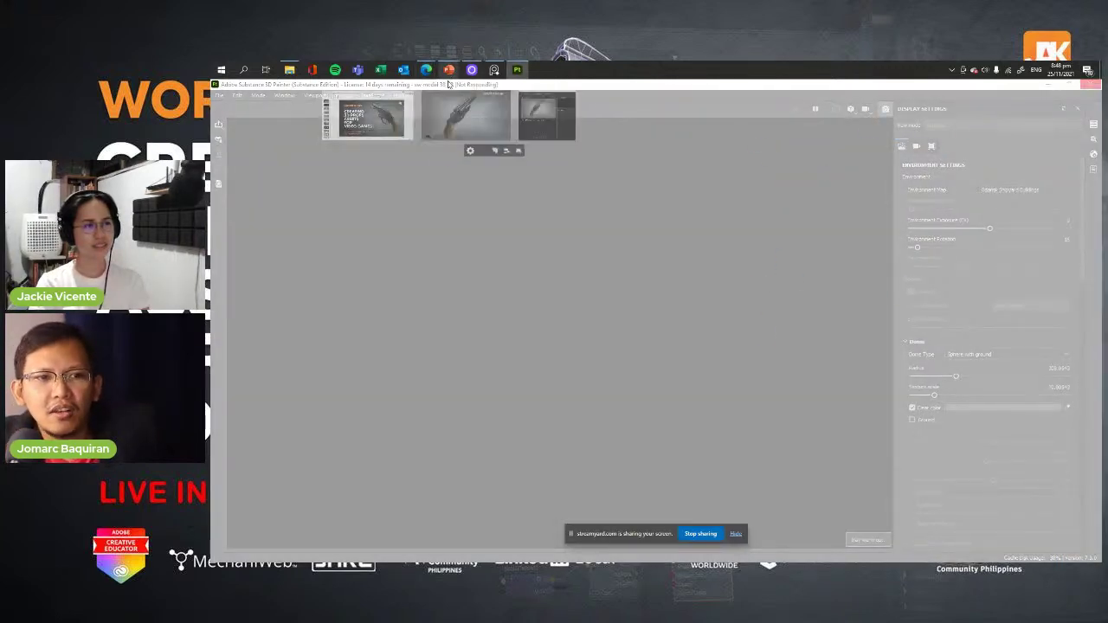
pyautogui.click(363, 123)
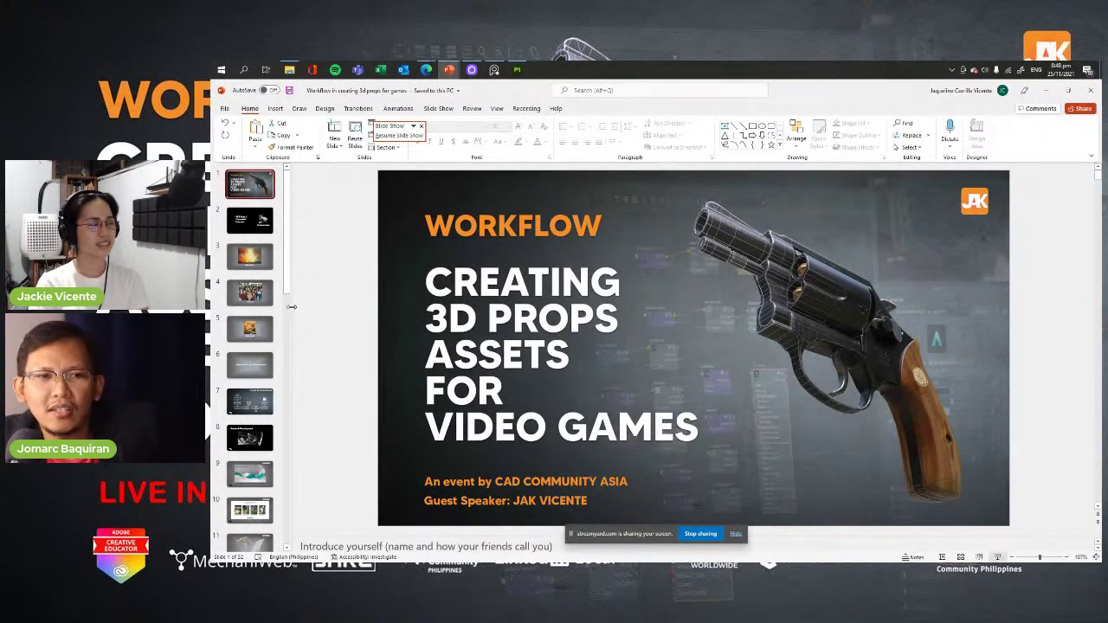
pyautogui.moveTo(291, 307); pyautogui.dragTo(247, 306)
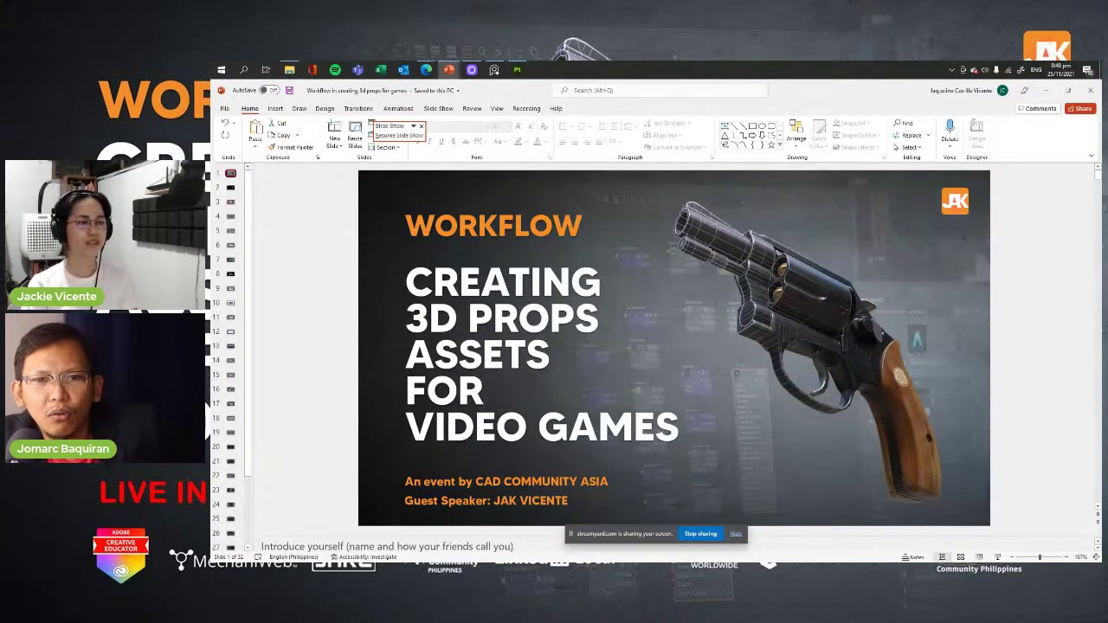
# - Bring up the PureRef reference board, enlarge its window and examine the Form, Scale, Material and Detail / Finish image groups
pyautogui.moveTo(1107, 161); pyautogui.dragTo(440, 120)
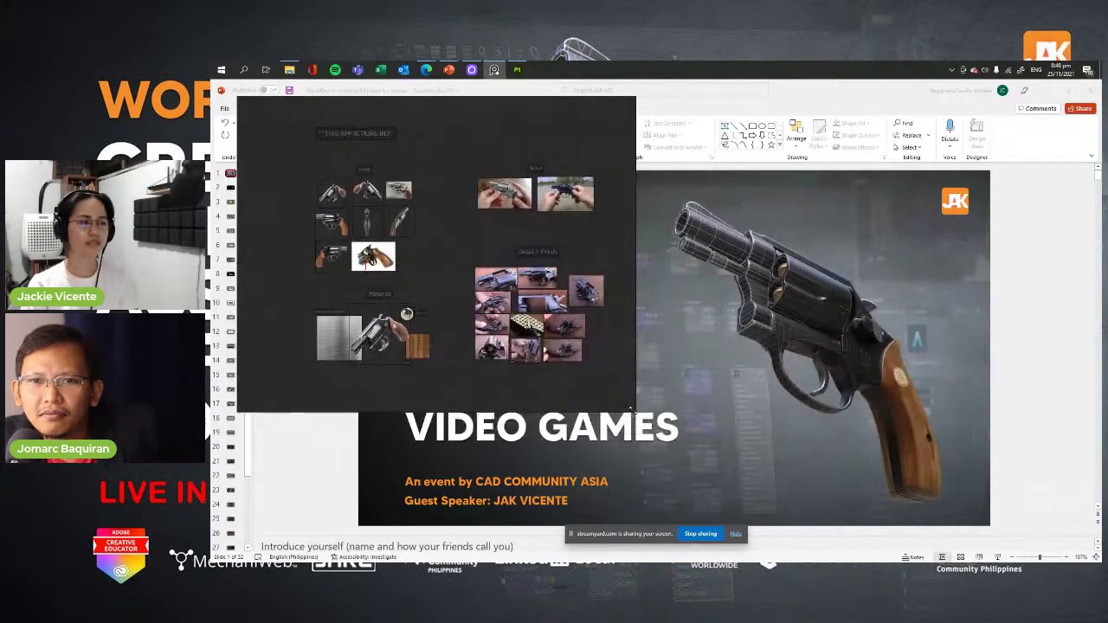
pyautogui.moveTo(631, 409); pyautogui.dragTo(1081, 554)
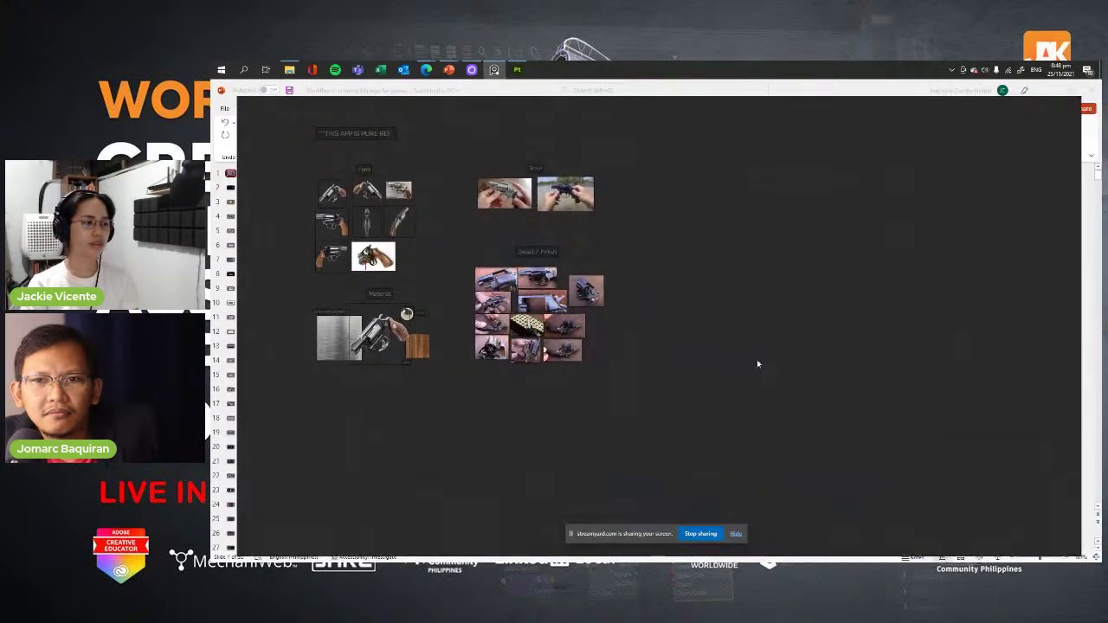
pyautogui.moveTo(756, 363); pyautogui.dragTo(903, 407, button='middle')
pyautogui.scroll(3, 795, 344)
pyautogui.moveTo(795, 345); pyautogui.dragTo(999, 362, button='middle')
pyautogui.scroll(2, 959, 356)
pyautogui.scroll(1, 996, 367)
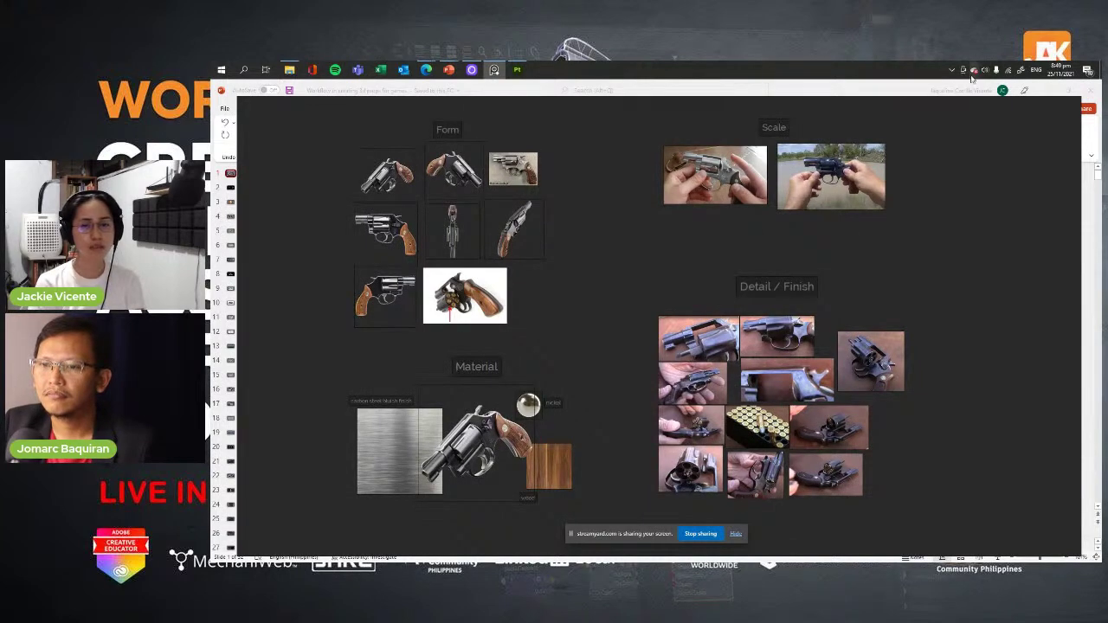
# - Switch back to Substance 3D Painter and inspect the revolver's dark metal and wooden grip from several front angles
pyautogui.click(516, 69)
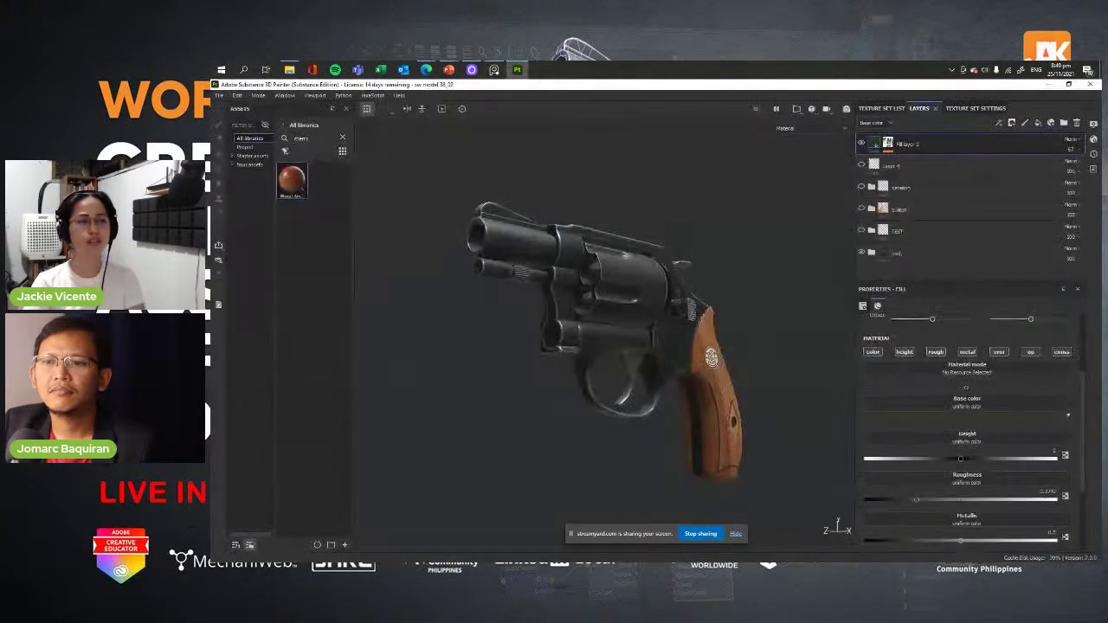
pyautogui.keyDown('alt'); pyautogui.moveTo(650, 225); pyautogui.dragTo(718, 265); pyautogui.keyUp('alt')
pyautogui.scroll(4, 719, 247)
pyautogui.keyDown('alt'); pyautogui.moveTo(770, 295); pyautogui.dragTo(822, 285); pyautogui.keyUp('alt')
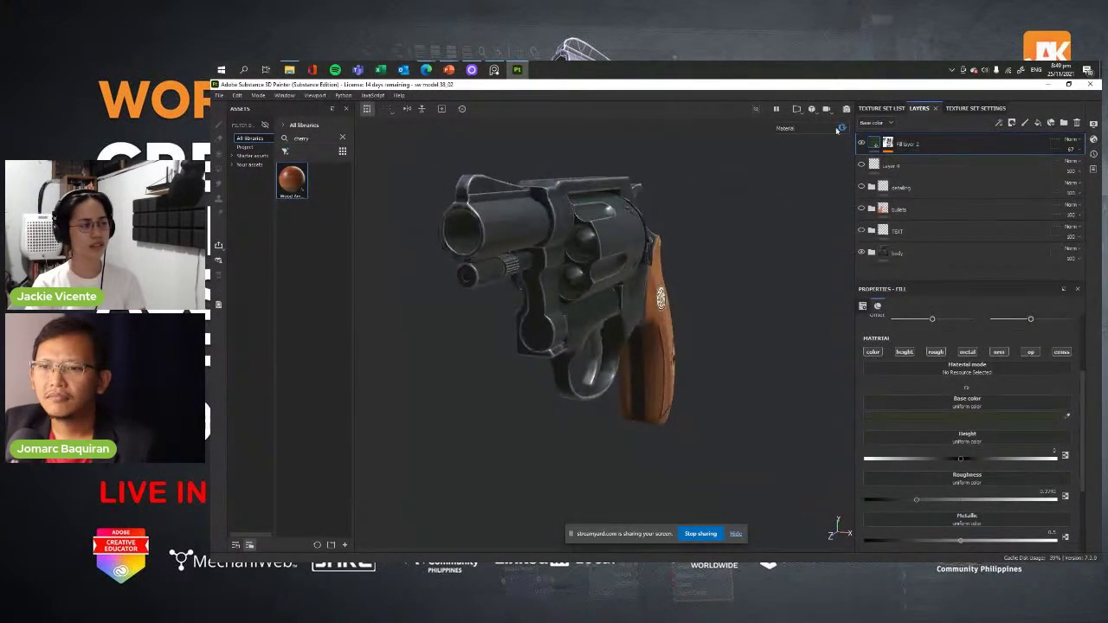
pyautogui.moveTo(622, 329)
pyautogui.keyDown('alt'); pyautogui.mouseDown()
pyautogui.moveTo(435, 292)
pyautogui.moveTo(602, 292)
pyautogui.moveTo(640, 370)
pyautogui.moveTo(700, 374)
pyautogui.moveTo(462, 357)
pyautogui.mouseUp(); pyautogui.keyUp('alt')
pyautogui.keyDown('shift'); pyautogui.moveTo(641, 462); pyautogui.dragTo(650, 452, button='right'); pyautogui.keyUp('shift')
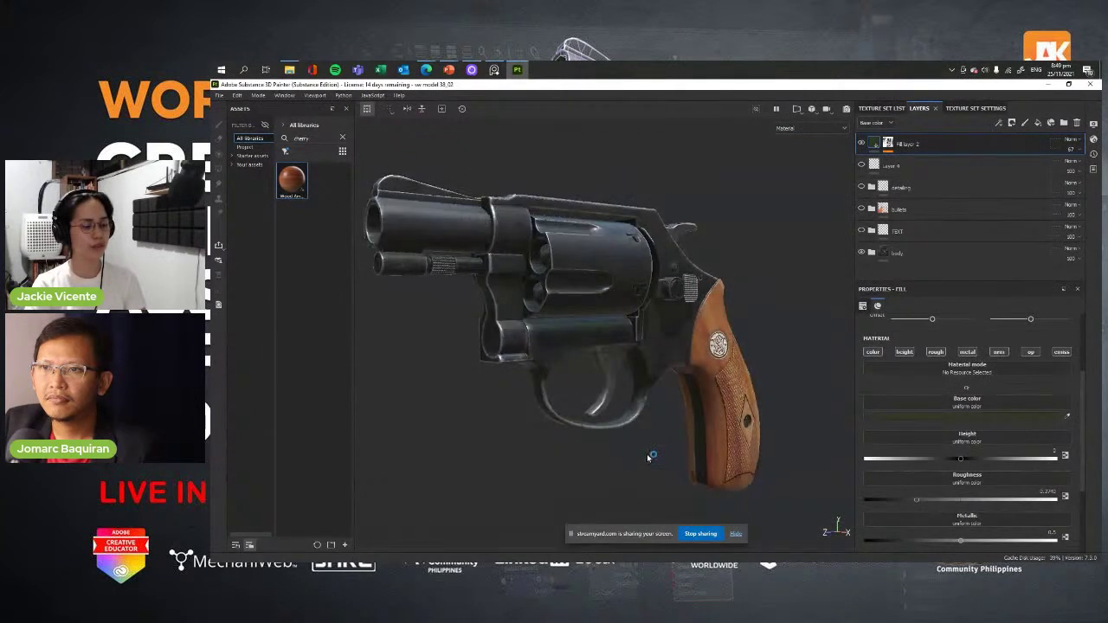
# - Show the hidden Layer 4 and the detailing, bullets and TEXT layer groups on the revolver
pyautogui.keyDown('alt'); pyautogui.moveTo(677, 341); pyautogui.dragTo(832, 203); pyautogui.keyUp('alt')
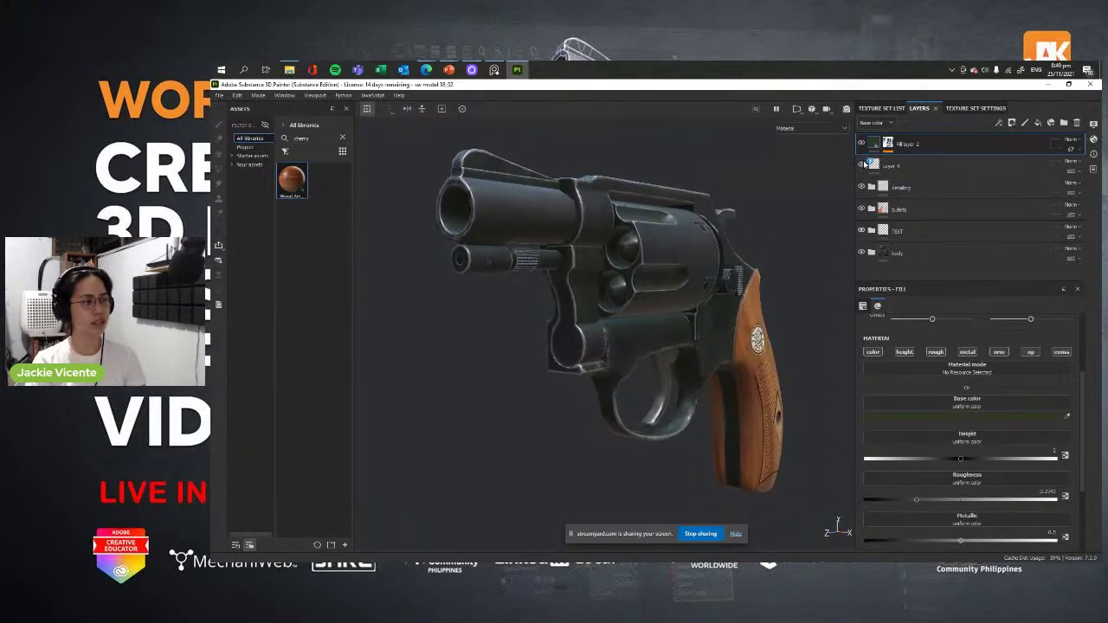
pyautogui.keyDown('alt'); pyautogui.moveTo(731, 364); pyautogui.dragTo(678, 349); pyautogui.keyUp('alt')
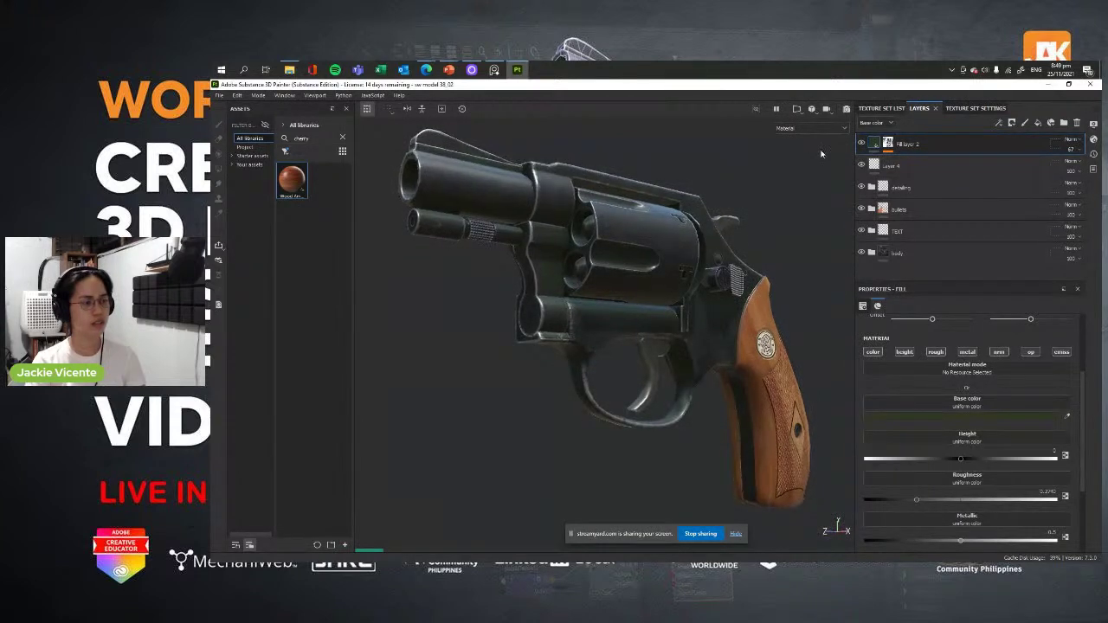
pyautogui.keyDown('alt'); pyautogui.moveTo(822, 154); pyautogui.dragTo(800, 162); pyautogui.keyUp('alt')
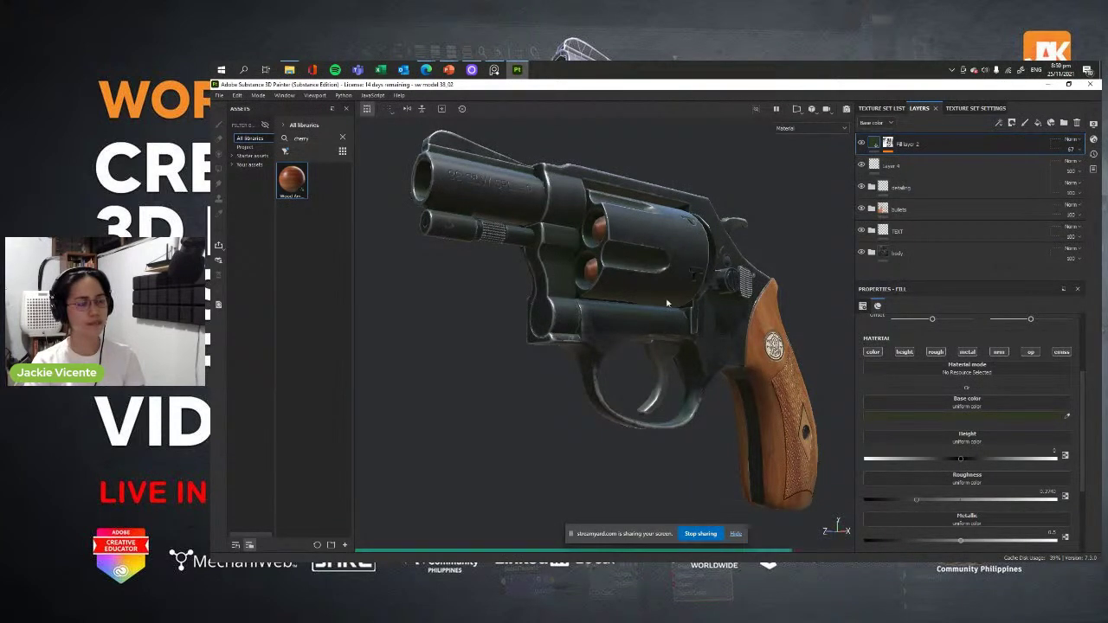
pyautogui.moveTo(449, 69)
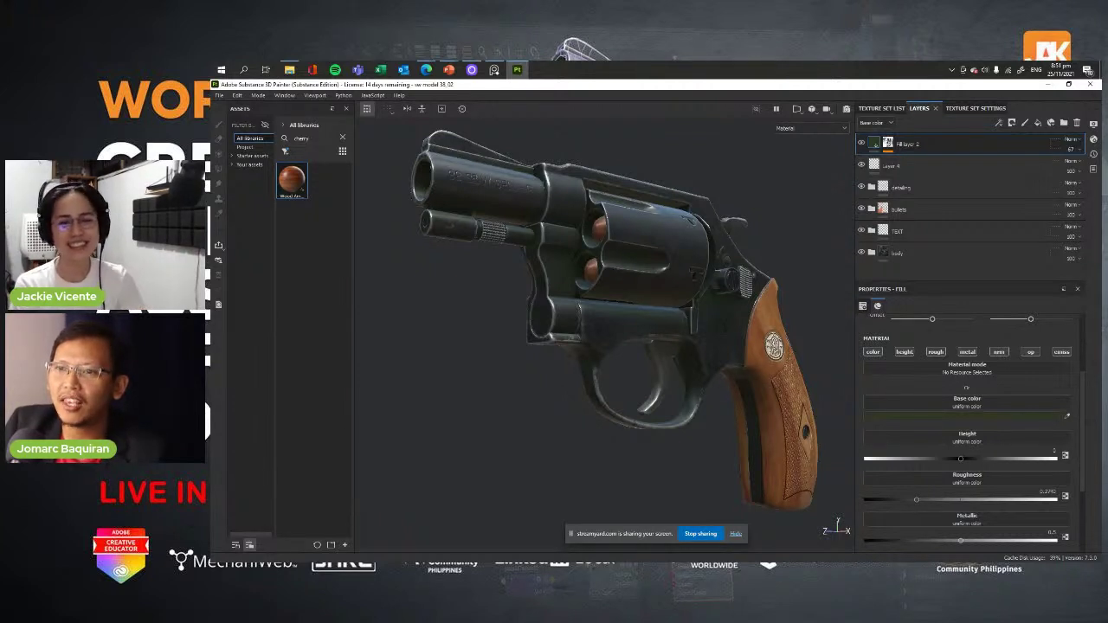
# - Display only the ambient occlusion channel on the revolver instead of the full material
pyautogui.hotkey('alt', 'Tab')
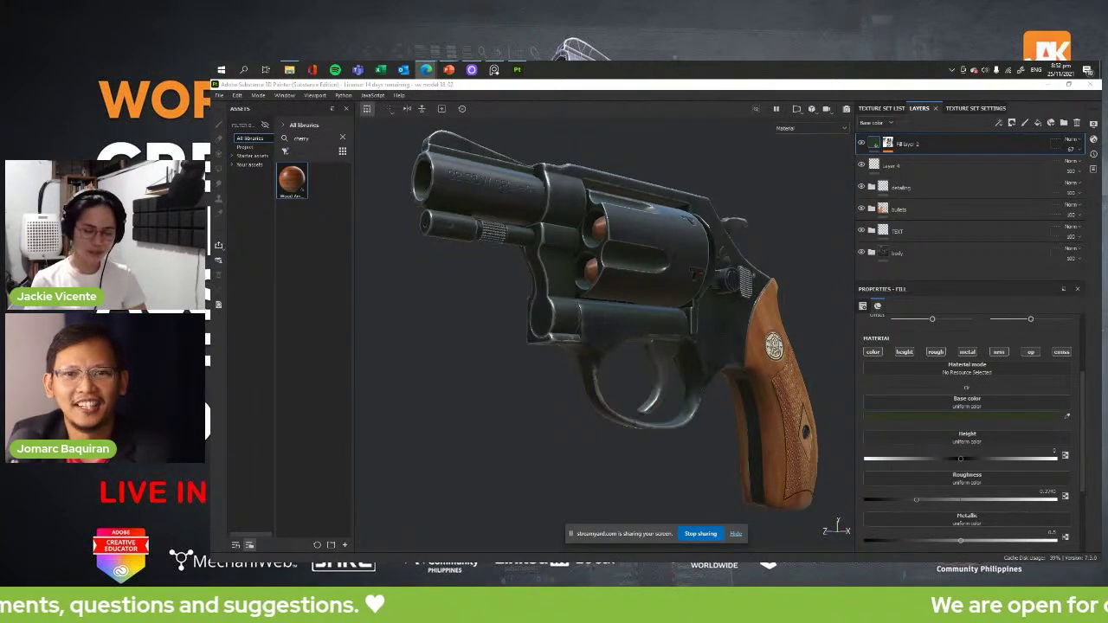
pyautogui.click(809, 128)
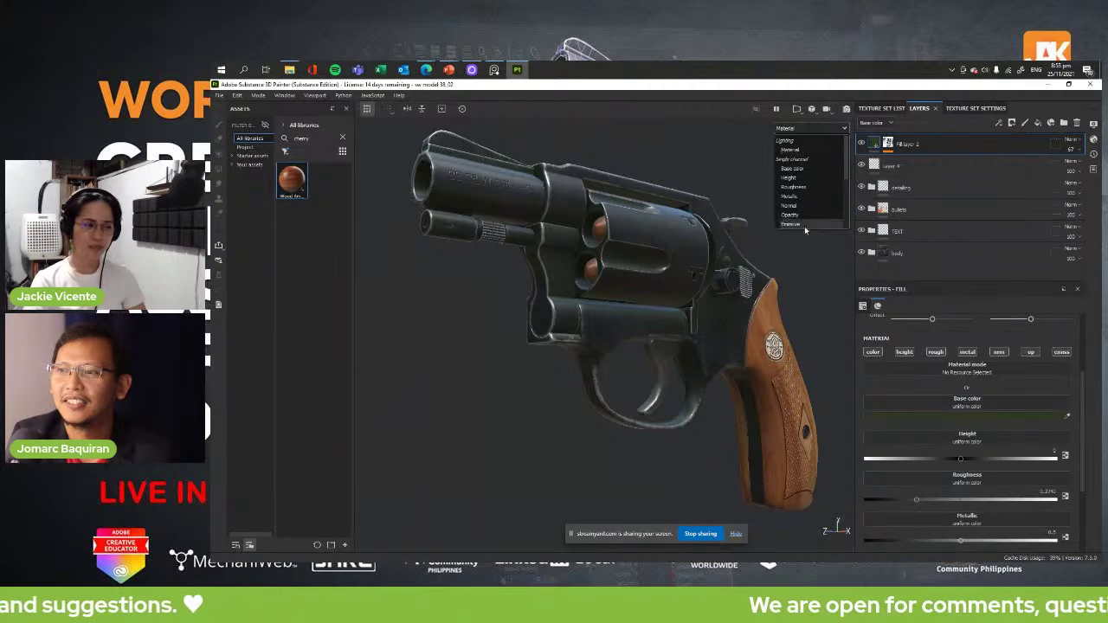
pyautogui.click(802, 187)
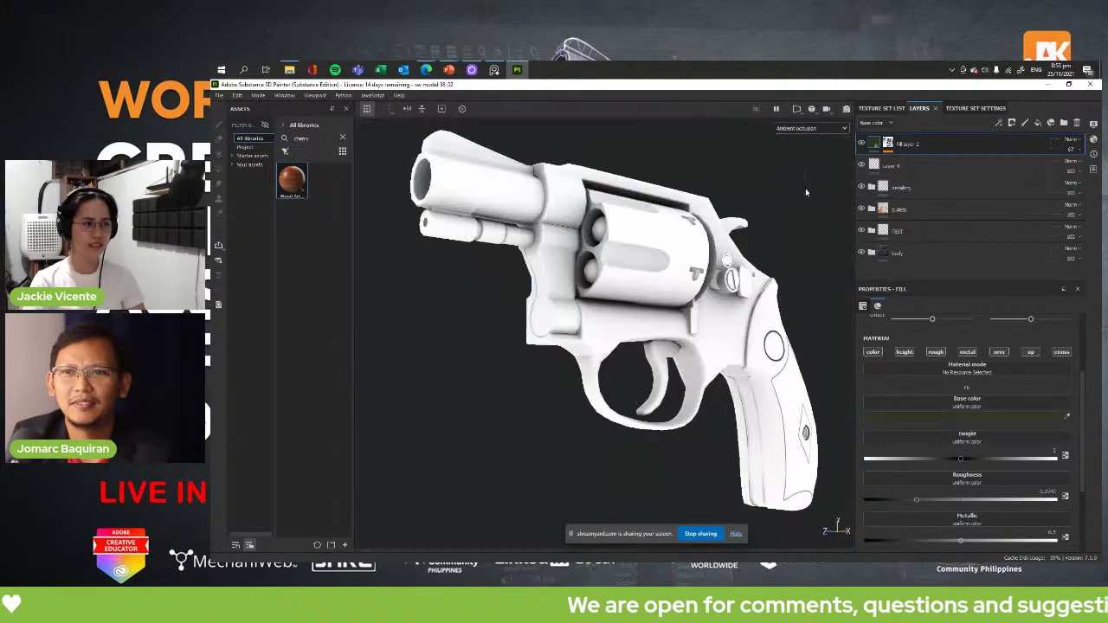
# - Examine the baked ambient occlusion shading around the barrel, the front sight and the seam where the barrel meets the frame
pyautogui.keyDown('alt'); pyautogui.moveTo(692, 245); pyautogui.dragTo(633, 297); pyautogui.keyUp('alt')
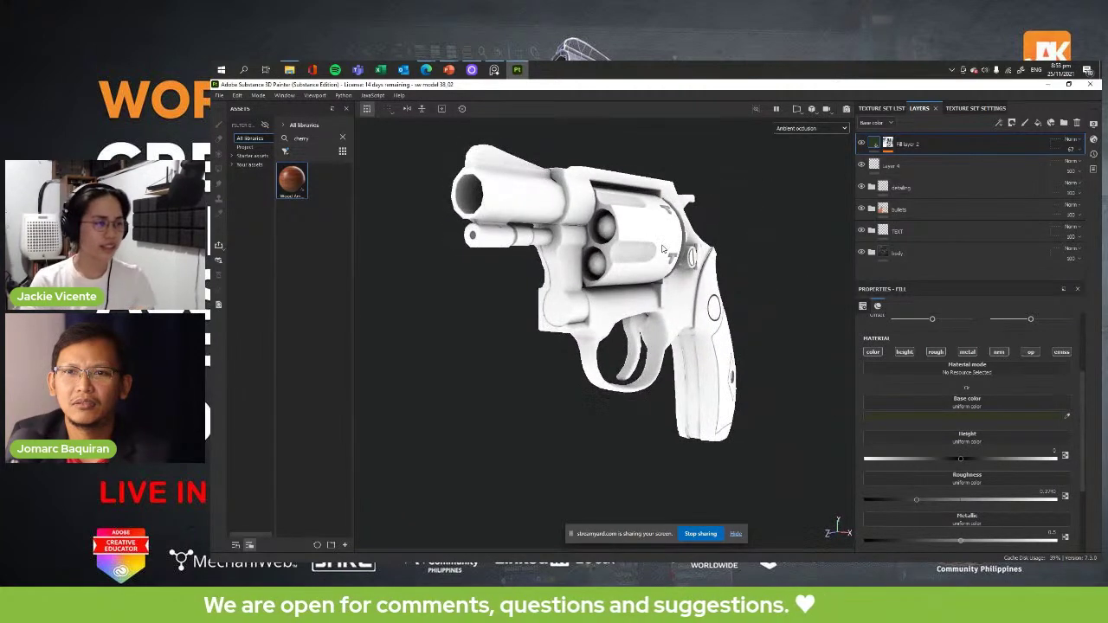
pyautogui.keyDown('alt'); pyautogui.moveTo(633, 297); pyautogui.dragTo(614, 272, button='right'); pyautogui.keyUp('alt')
pyautogui.keyDown('alt'); pyautogui.moveTo(615, 272); pyautogui.dragTo(672, 332, button='middle'); pyautogui.keyUp('alt')
pyautogui.keyDown('alt'); pyautogui.moveTo(671, 332); pyautogui.dragTo(653, 313, button='right'); pyautogui.keyUp('alt')
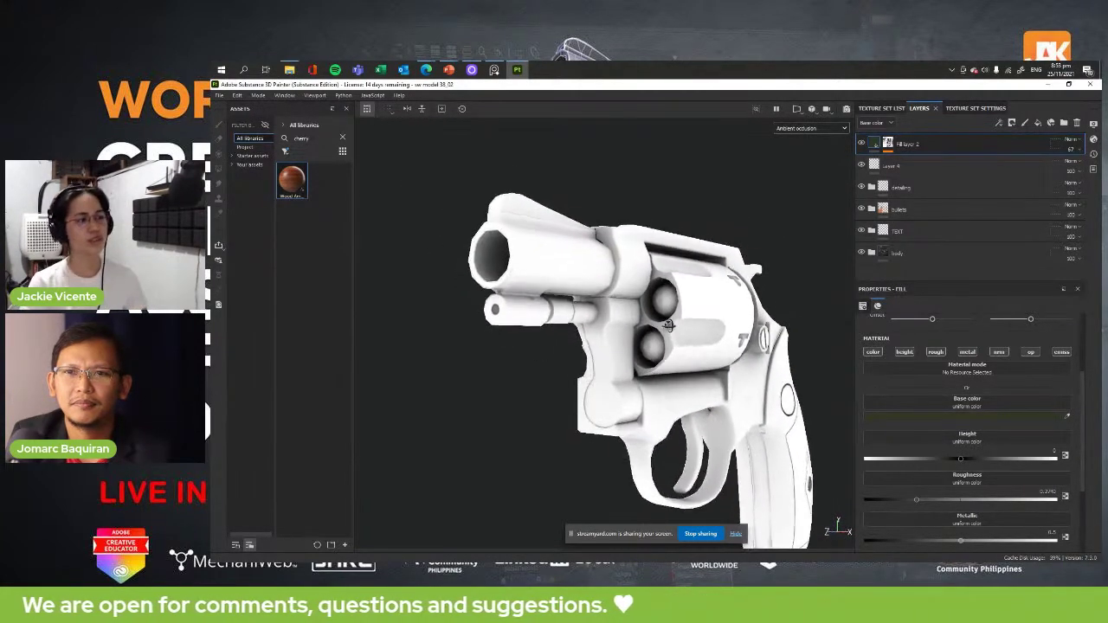
pyautogui.keyDown('alt'); pyautogui.moveTo(654, 314); pyautogui.dragTo(636, 290, button='middle'); pyautogui.keyUp('alt')
pyautogui.keyDown('alt'); pyautogui.moveTo(636, 290); pyautogui.dragTo(663, 340, button='right'); pyautogui.keyUp('alt')
pyautogui.keyDown('alt'); pyautogui.moveTo(600, 363); pyautogui.dragTo(591, 334); pyautogui.keyUp('alt')
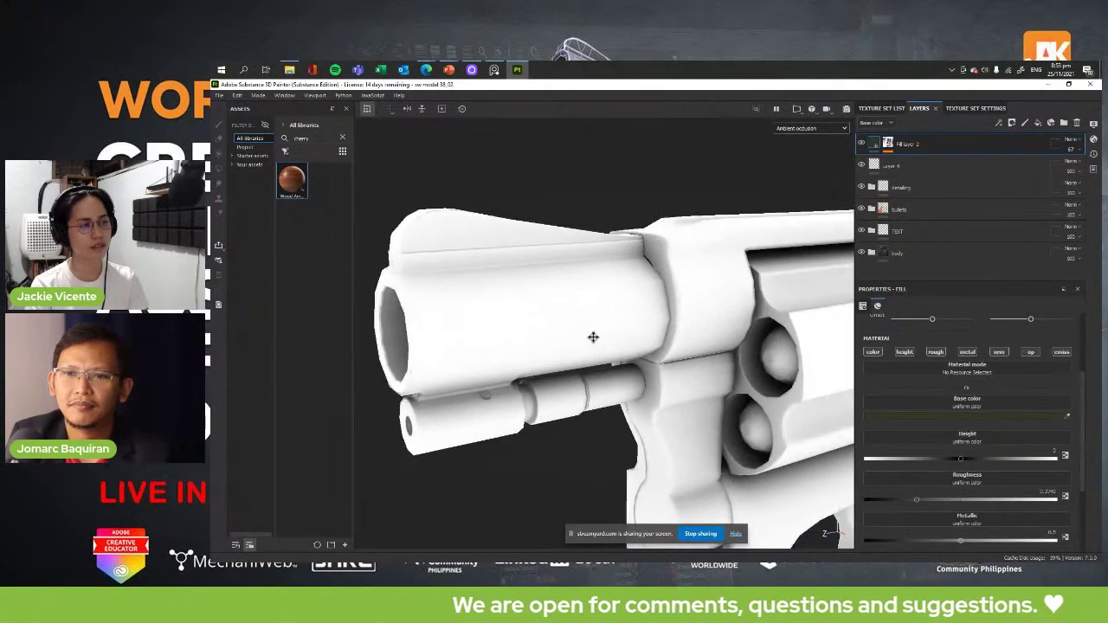
pyautogui.scroll(5, 640, 260)
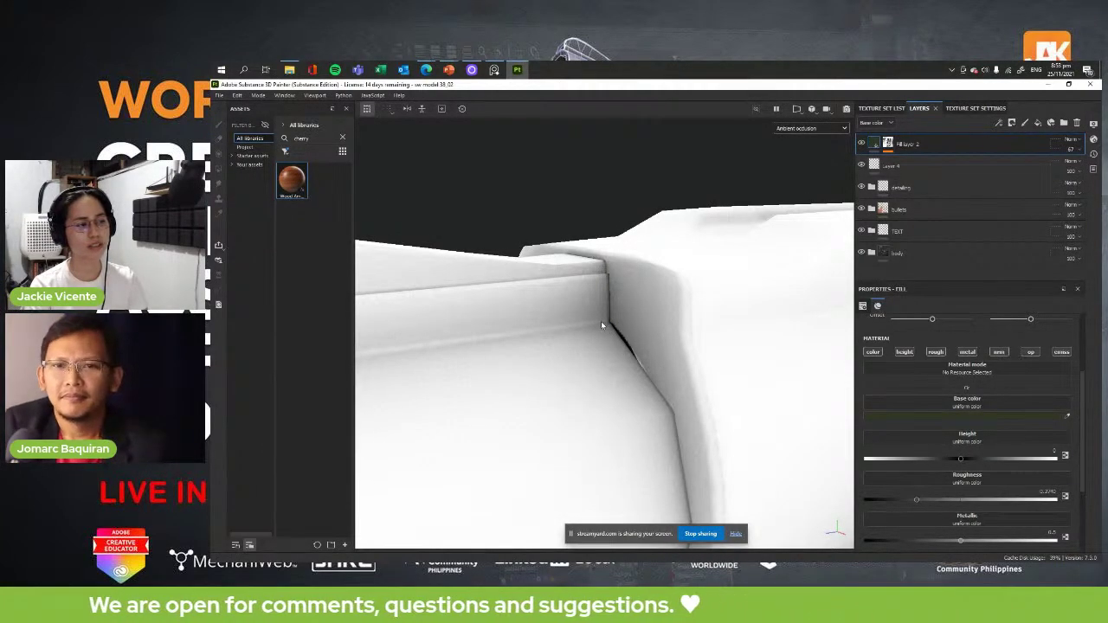
pyautogui.scroll(-1, 668, 436)
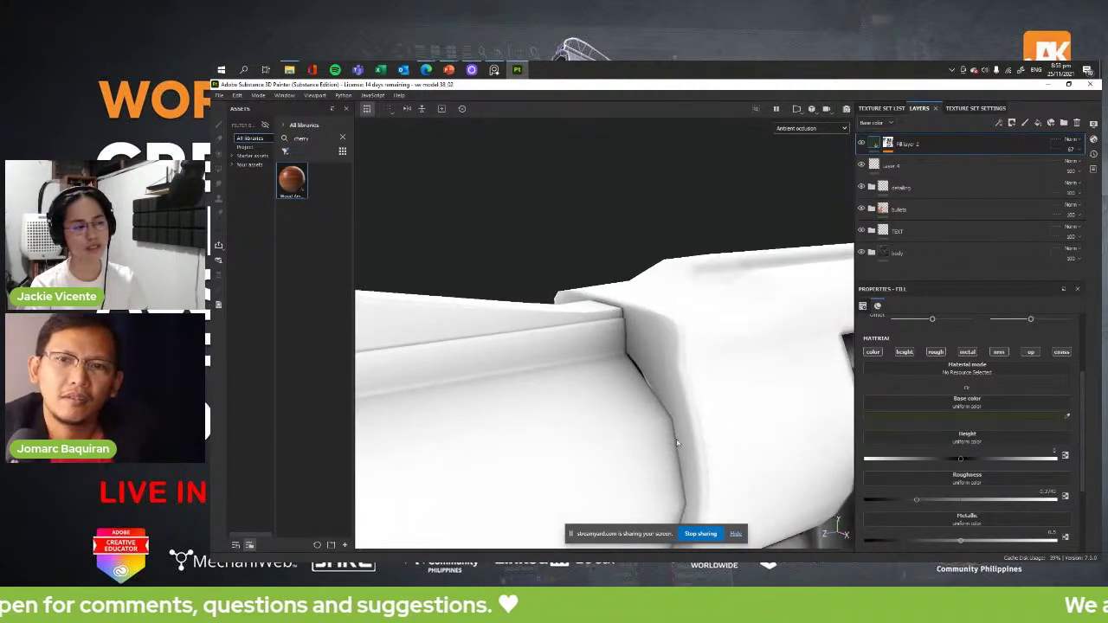
pyautogui.keyDown('alt'); pyautogui.moveTo(677, 443); pyautogui.dragTo(497, 318); pyautogui.keyUp('alt')
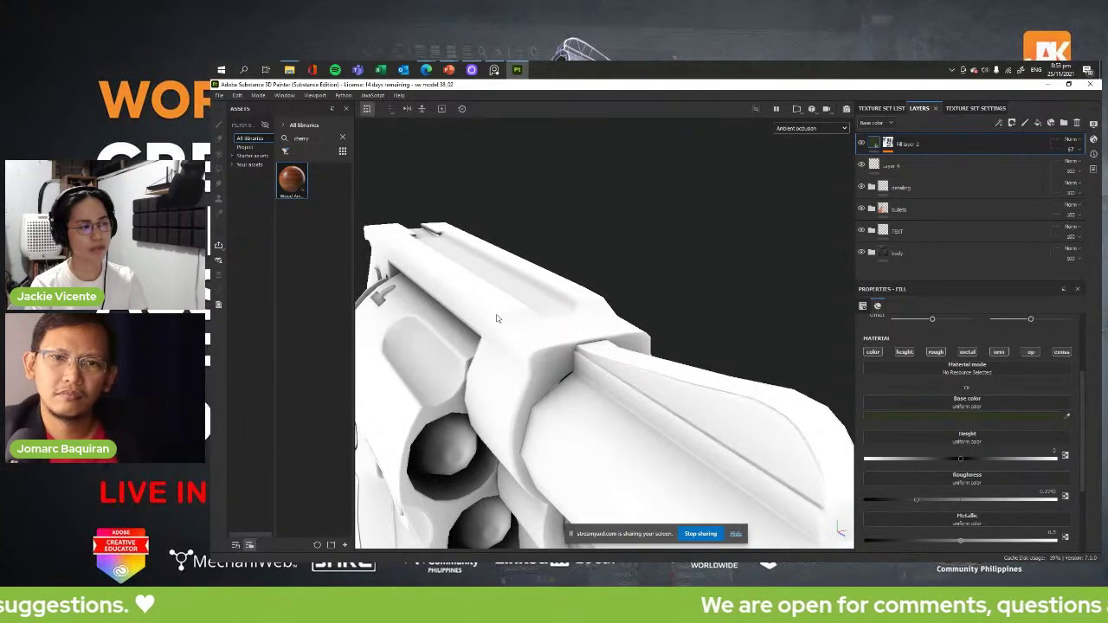
# - Inspect the ambient occlusion on the revolver's cylinder, bullet chambers, frame and trigger guard from both sides
pyautogui.keyDown('alt'); pyautogui.moveTo(497, 318); pyautogui.dragTo(644, 372); pyautogui.keyUp('alt')
pyautogui.keyDown('alt'); pyautogui.moveTo(644, 372); pyautogui.dragTo(668, 396, button='right'); pyautogui.keyUp('alt')
pyautogui.keyDown('alt'); pyautogui.moveTo(667, 396); pyautogui.dragTo(754, 445); pyautogui.keyUp('alt')
pyautogui.keyDown('alt'); pyautogui.moveTo(754, 445); pyautogui.dragTo(663, 320, button='right'); pyautogui.keyUp('alt')
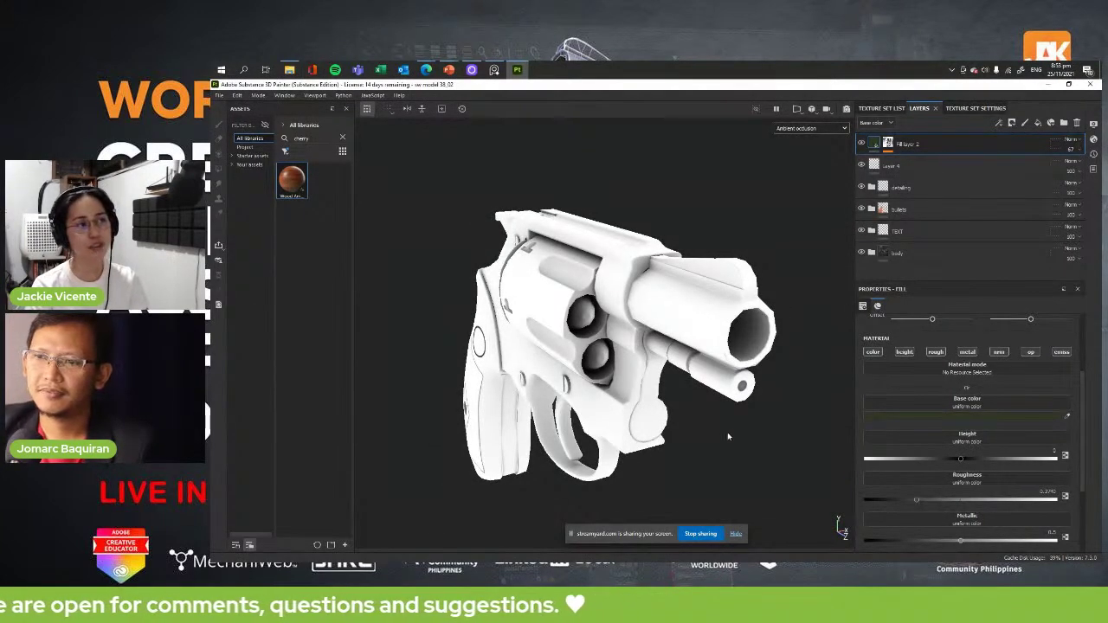
pyautogui.keyDown('alt'); pyautogui.moveTo(727, 432); pyautogui.dragTo(633, 324, button='right'); pyautogui.keyUp('alt')
pyautogui.keyDown('alt'); pyautogui.moveTo(720, 461); pyautogui.dragTo(651, 368); pyautogui.keyUp('alt')
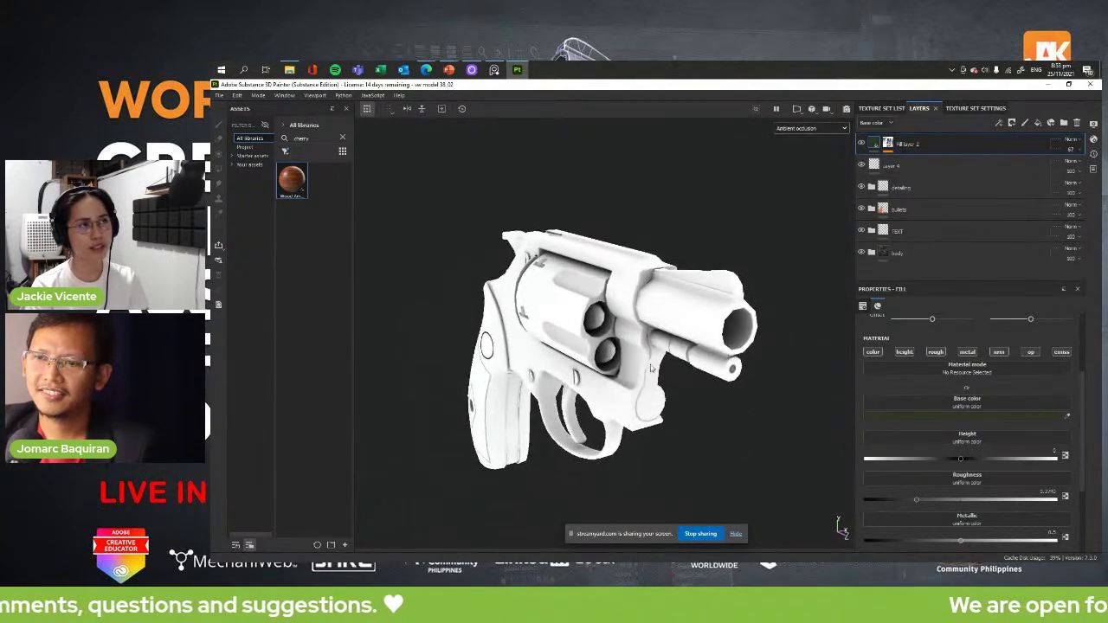
pyautogui.keyDown('alt'); pyautogui.moveTo(651, 368); pyautogui.dragTo(656, 228, button='right'); pyautogui.keyUp('alt')
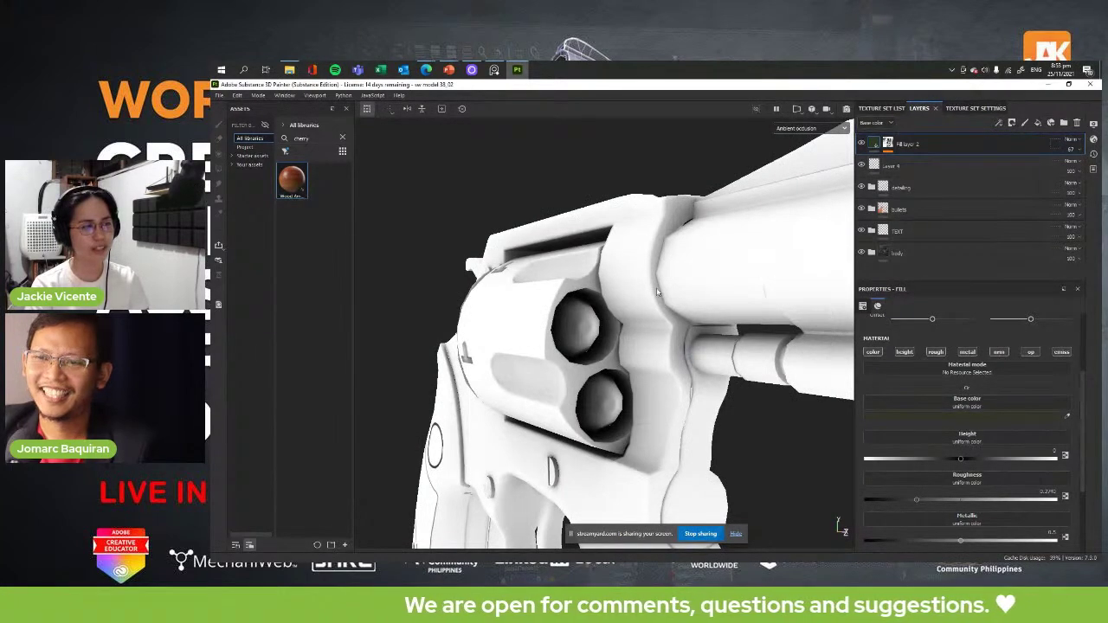
pyautogui.keyDown('alt'); pyautogui.moveTo(674, 288); pyautogui.dragTo(632, 424); pyautogui.keyUp('alt')
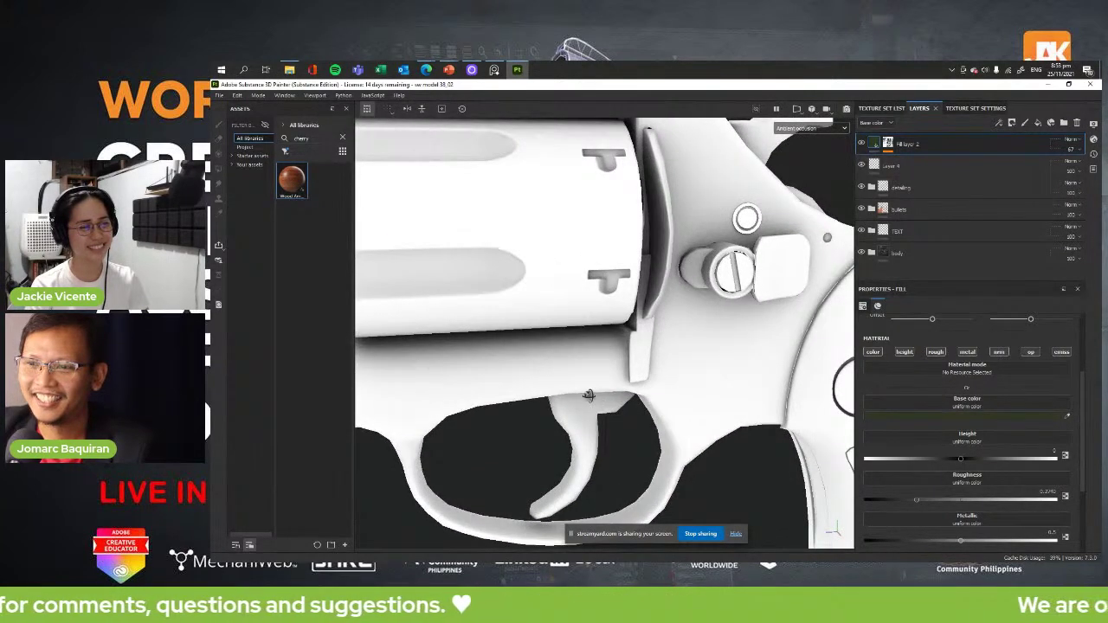
pyautogui.keyDown('alt'); pyautogui.moveTo(587, 394); pyautogui.dragTo(772, 383); pyautogui.keyUp('alt')
pyautogui.scroll(-5, 726, 397)
pyautogui.scroll(3, 746, 385)
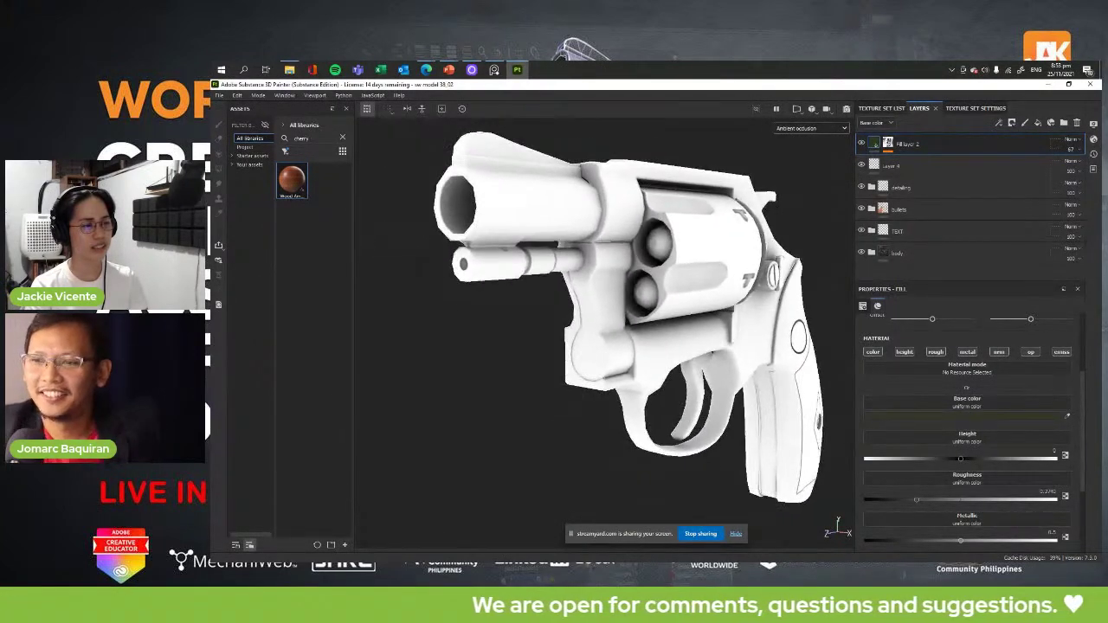
pyautogui.hotkey('alt', 'Tab')
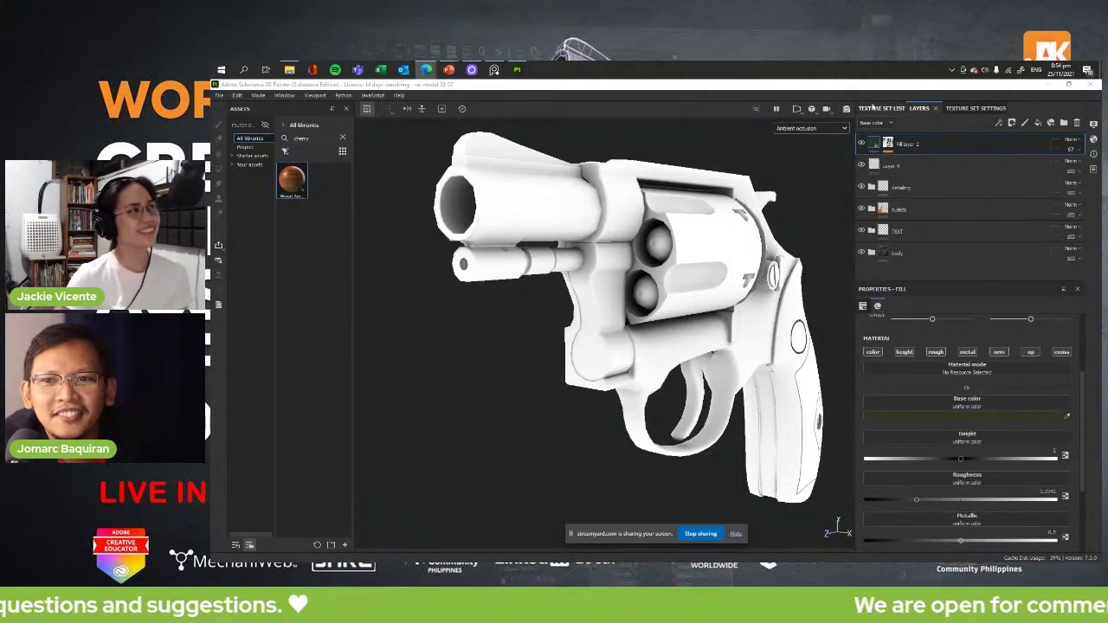
pyautogui.click(805, 128)
pyautogui.press('Escape')
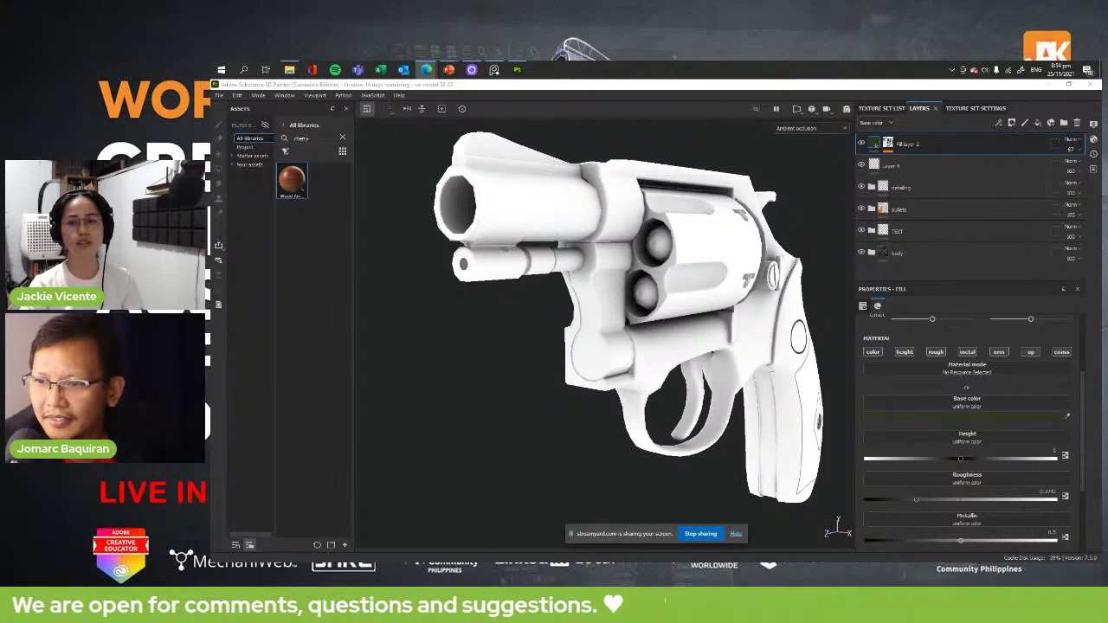
# - Switch to the Edge browser showing the woven bump map on Bing, shrink its window and reposition it over the viewport
pyautogui.hotkey('alt', 'Tab')
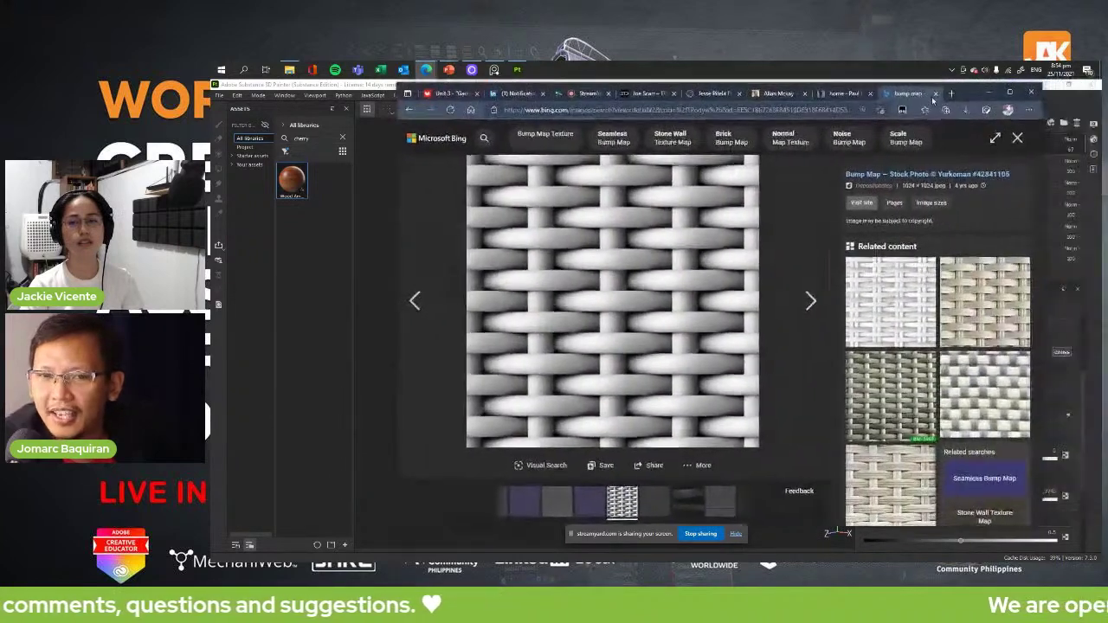
pyautogui.moveTo(933, 101); pyautogui.dragTo(934, 111)
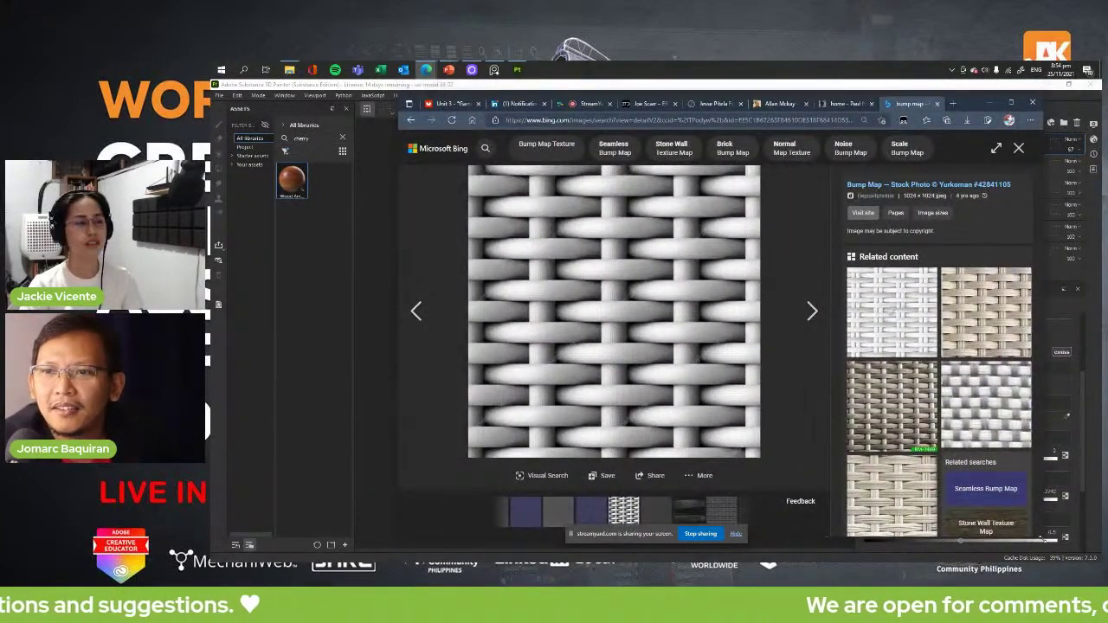
pyautogui.moveTo(1045, 537); pyautogui.dragTo(1020, 482)
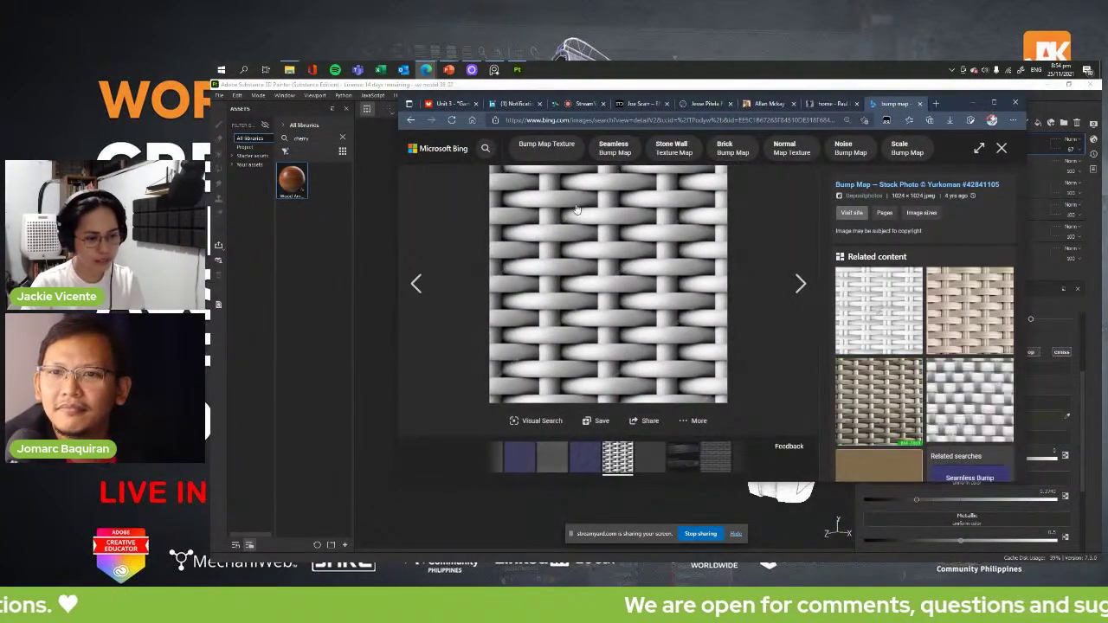
pyautogui.moveTo(954, 103); pyautogui.dragTo(982, 132)
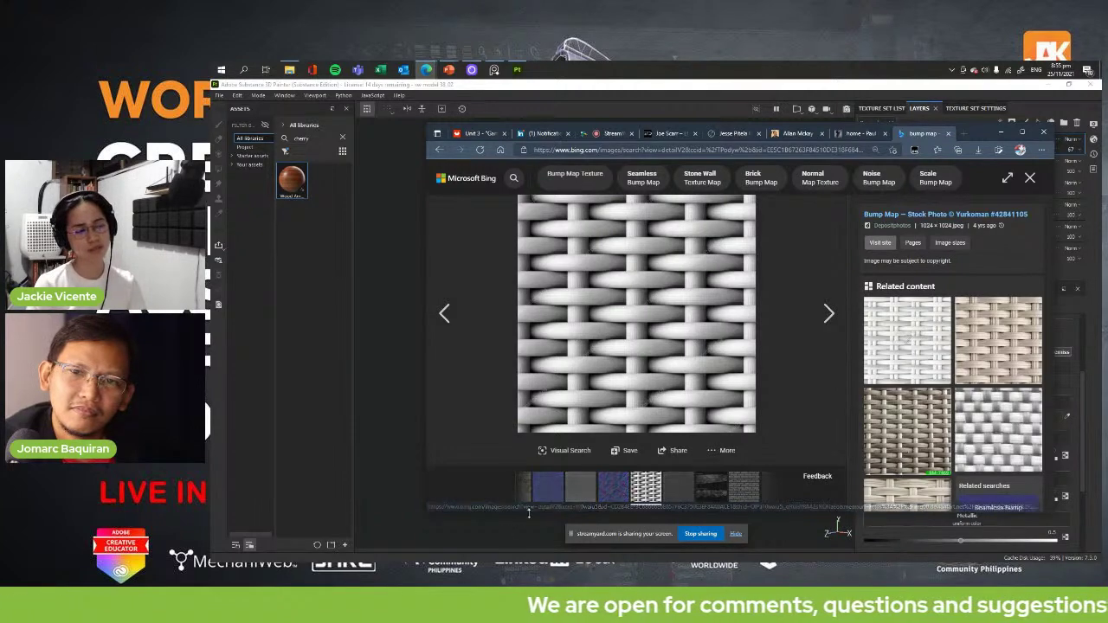
# - View the Bump Maps - Mod Wiki normal map image among the Bing results and minimise the browser
pyautogui.click(559, 494)
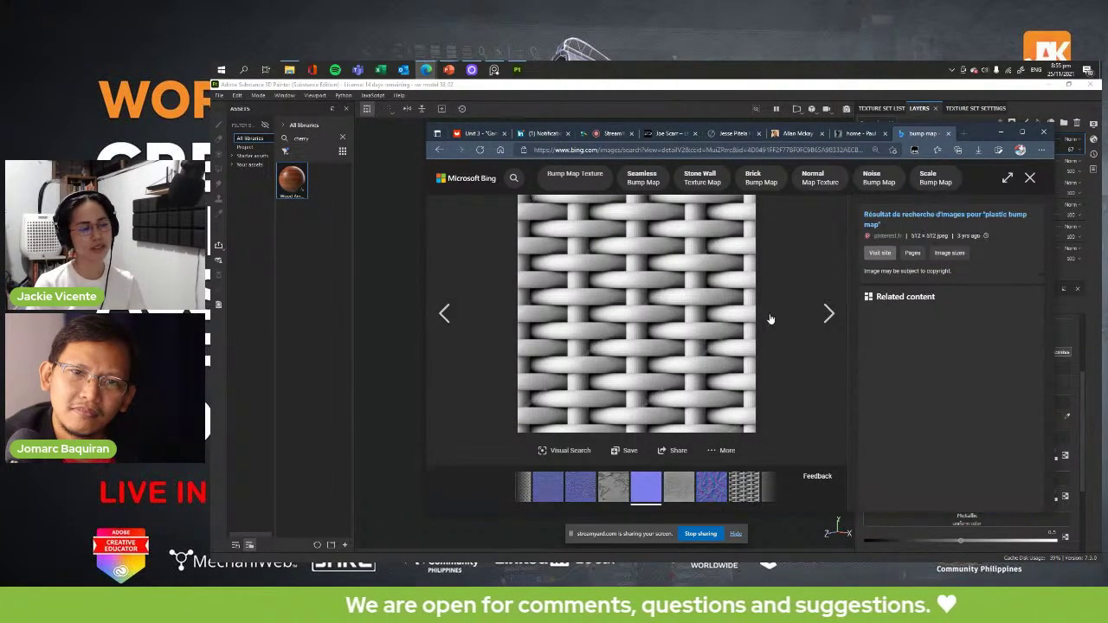
pyautogui.click(893, 409)
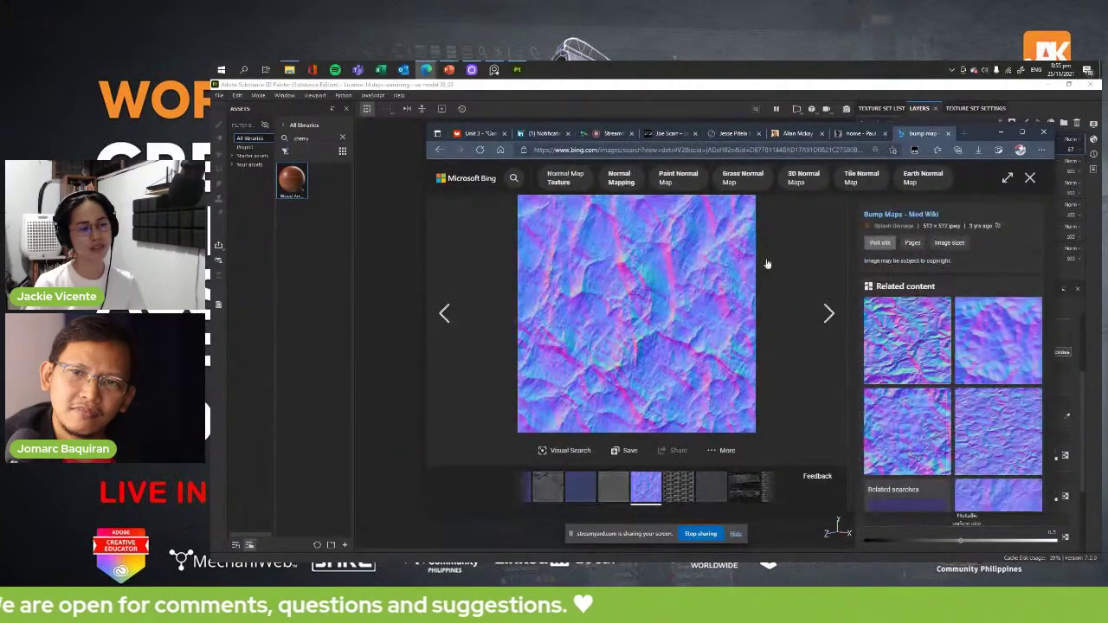
pyautogui.click(1001, 132)
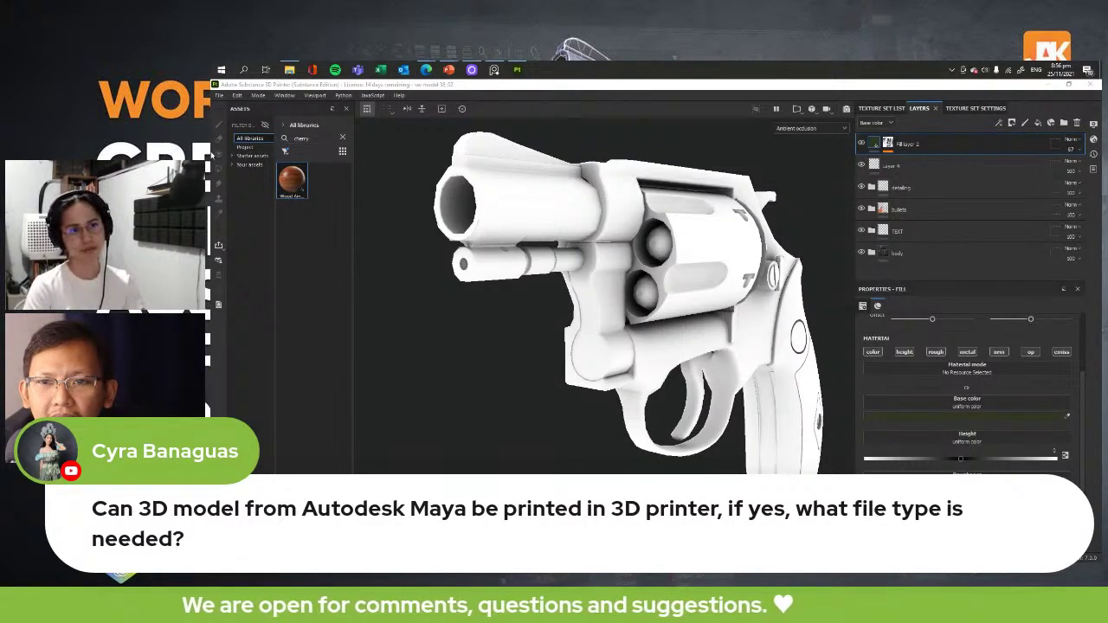
# - Launch Maya 2022 and open the recent scene model36_00.mb
pyautogui.click(243, 69)
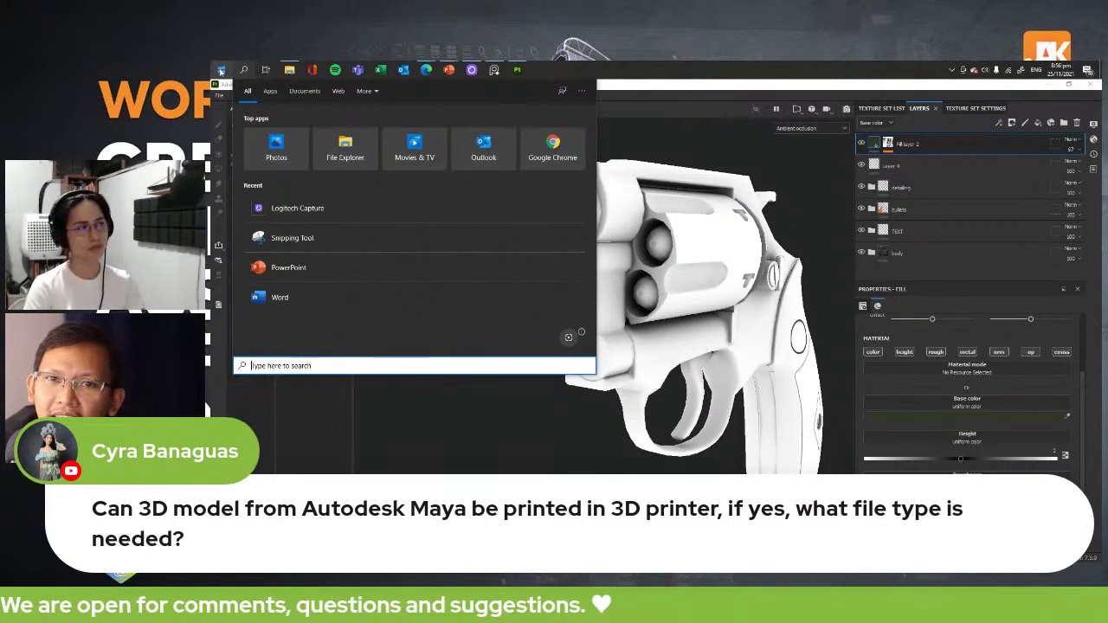
pyautogui.click(220, 69)
pyautogui.scroll(10, 266, 267)
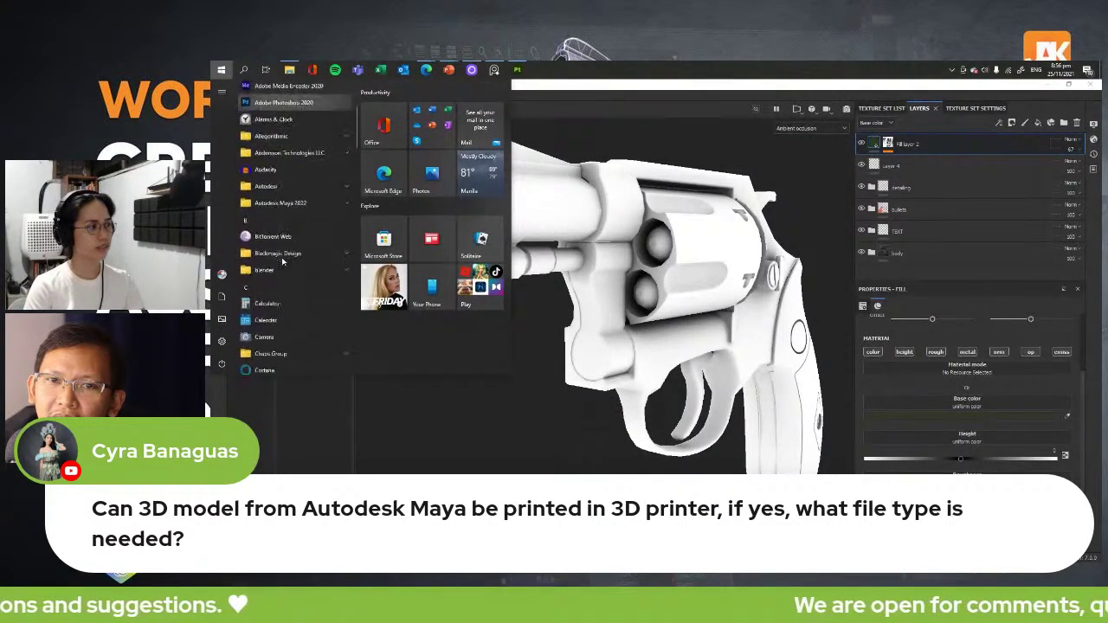
pyautogui.click(280, 271)
pyautogui.scroll(-1, 293, 238)
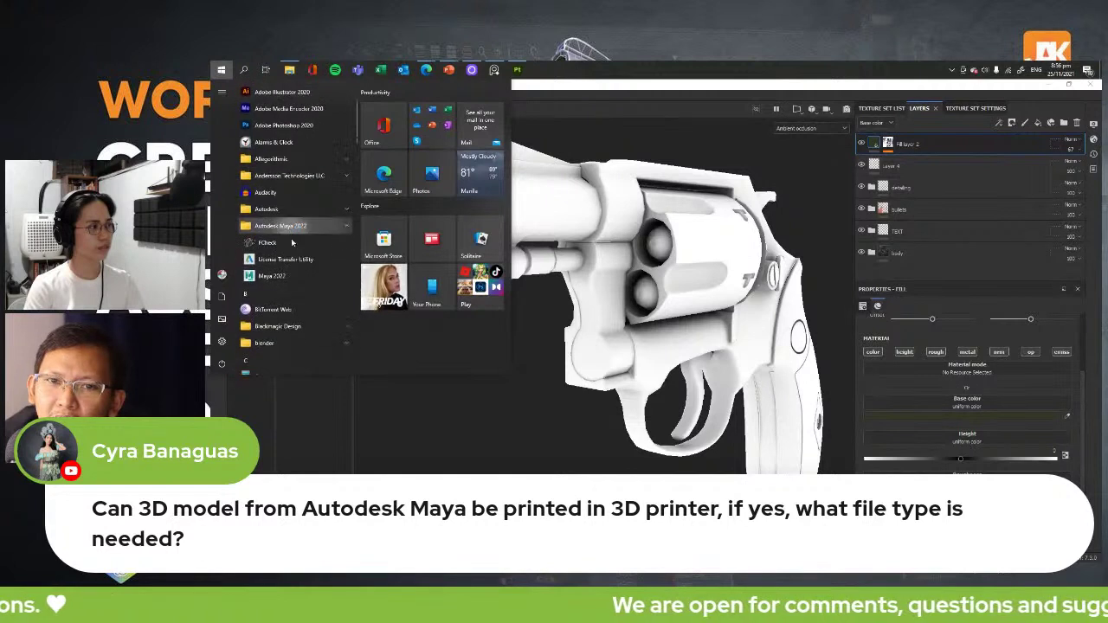
pyautogui.click(284, 277)
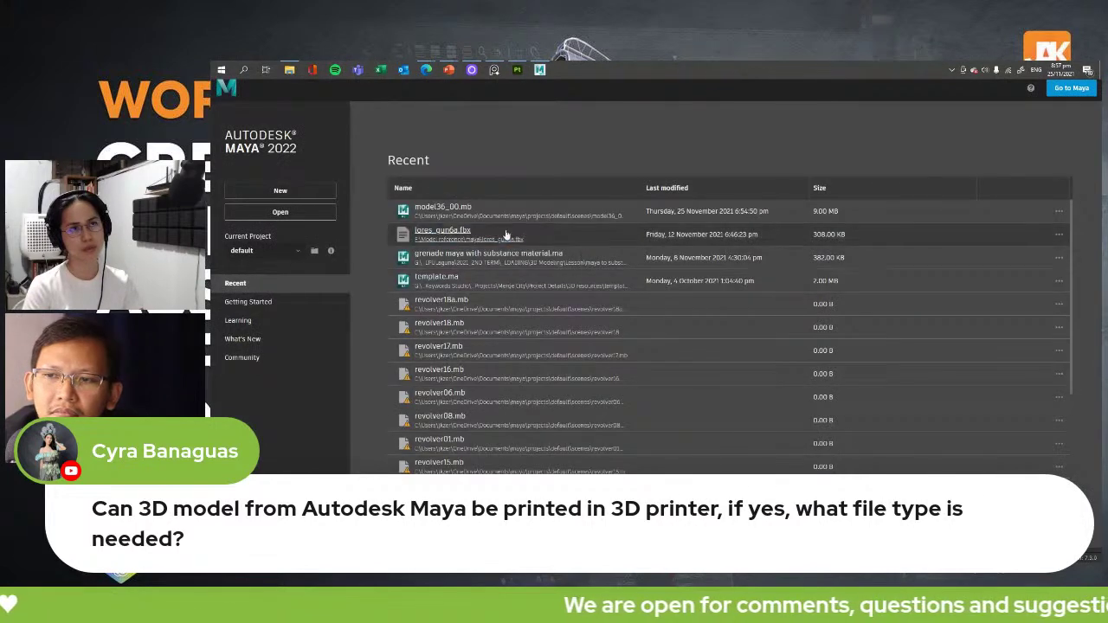
pyautogui.click(439, 208)
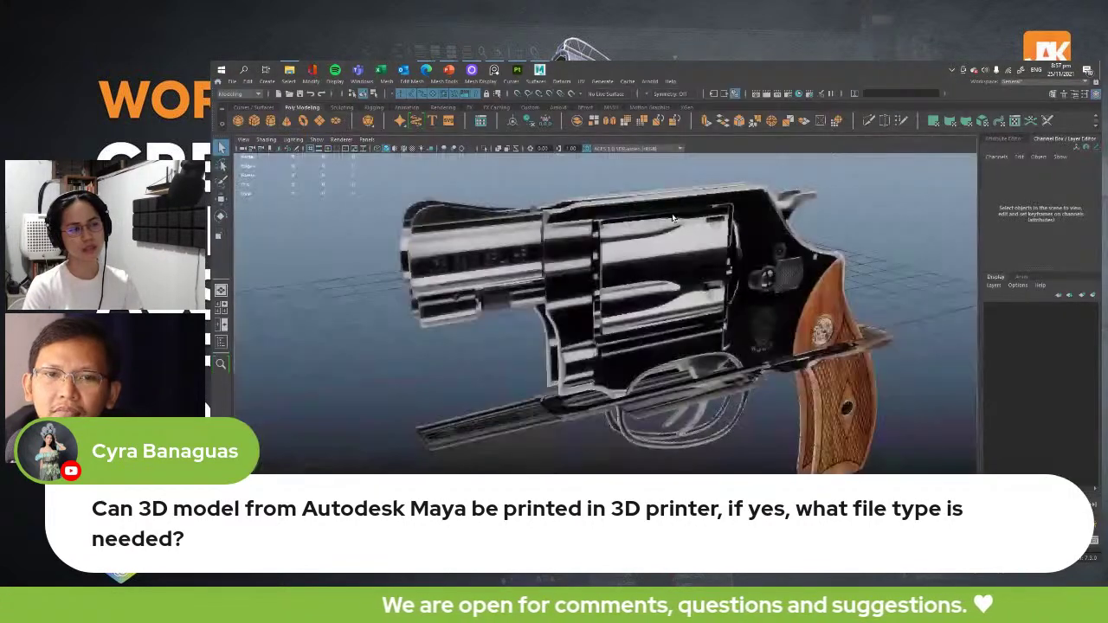
# - Hide the reference and dome layers and show the optimize layer, with the low-poly revolver mesh selected
pyautogui.scroll(-4, 757, 358)
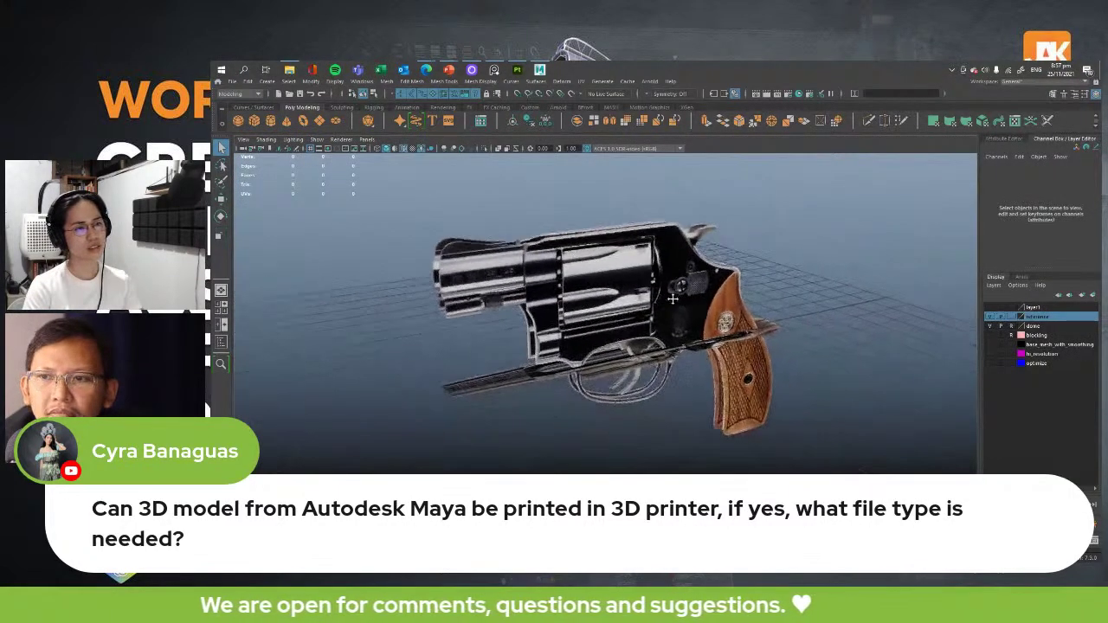
pyautogui.click(991, 317)
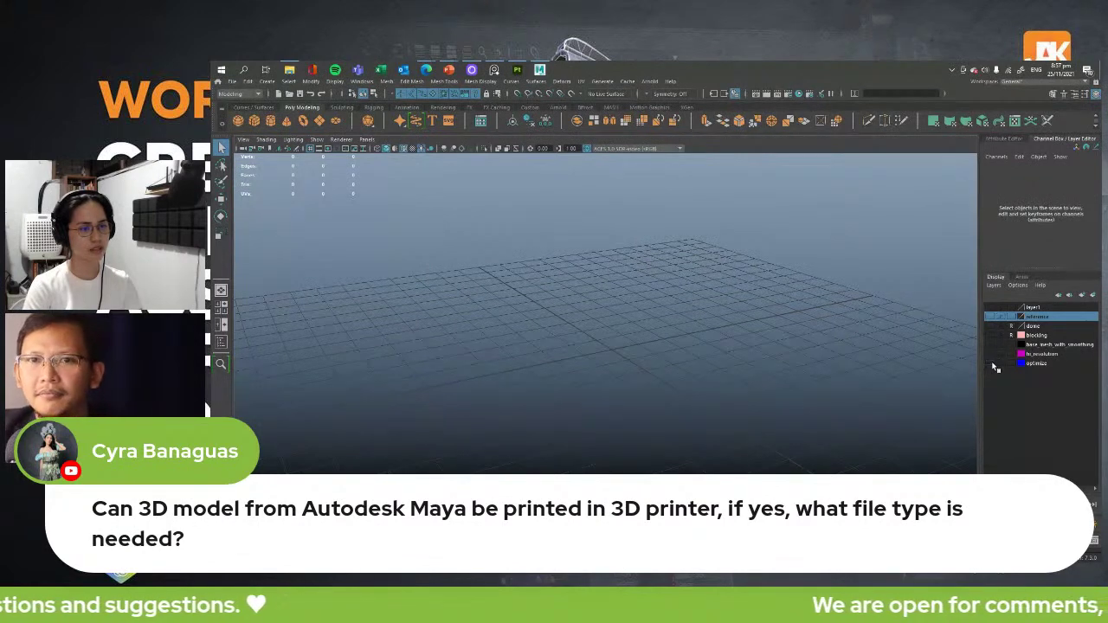
pyautogui.click(991, 363)
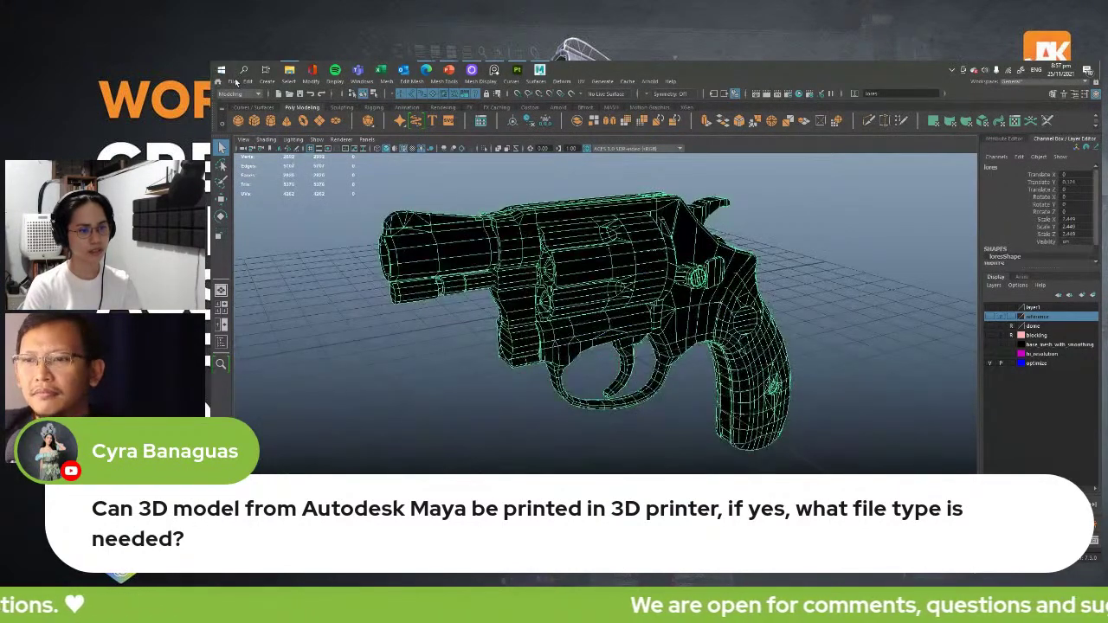
# - Examine the file types offered in the Export Selection options for the revolver mesh and close the options without exporting
pyautogui.click(233, 81)
pyautogui.click(347, 216)
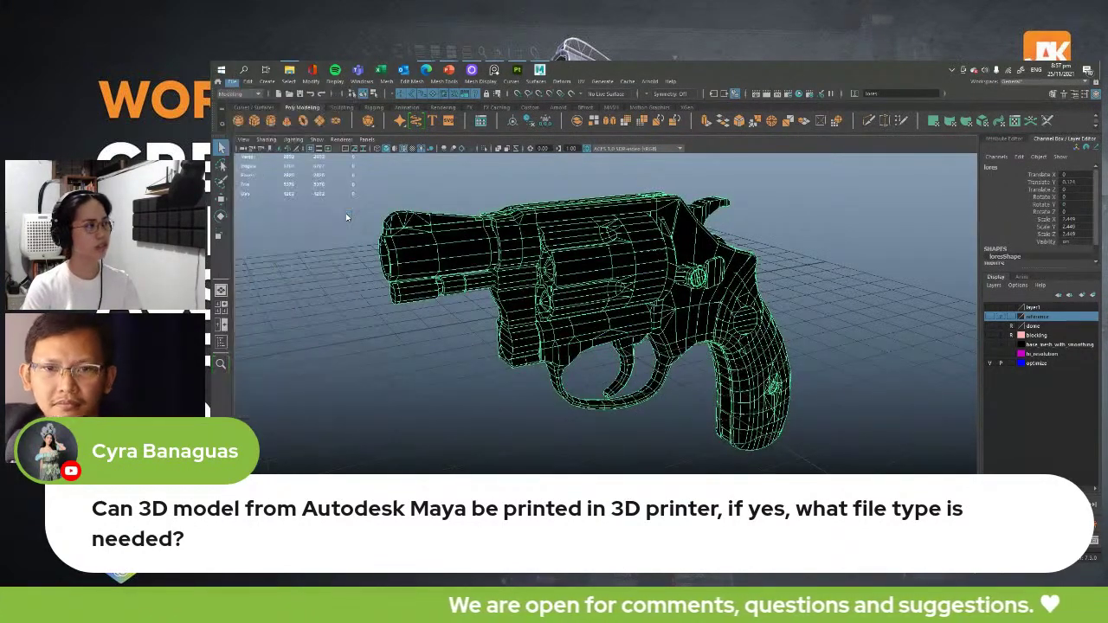
pyautogui.click(795, 224)
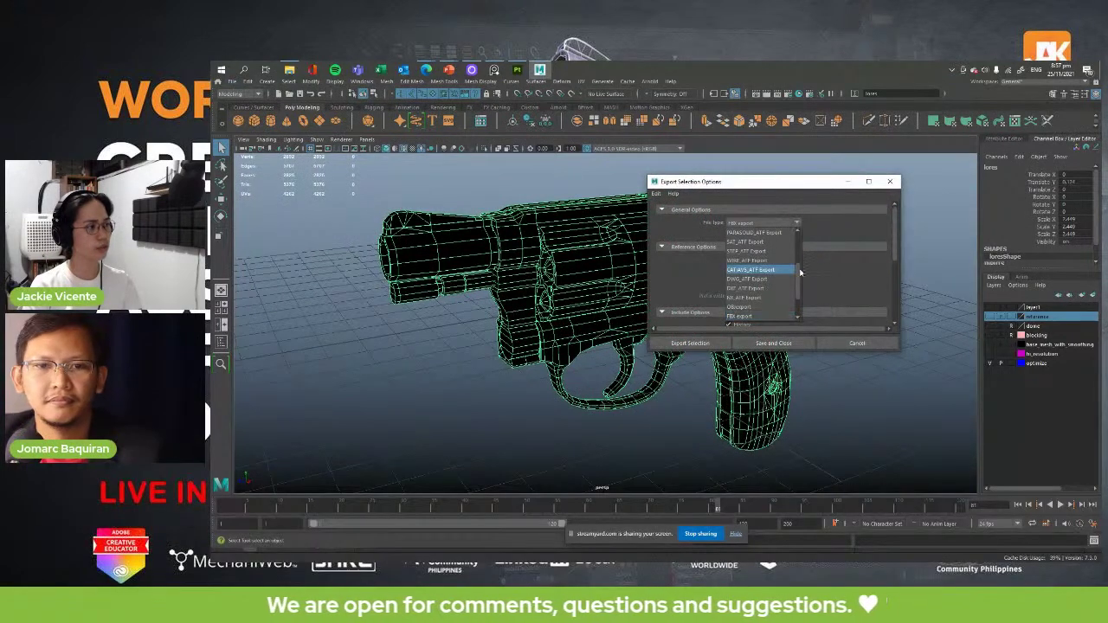
pyautogui.moveTo(797, 273)
pyautogui.mouseDown()
pyautogui.moveTo(798, 239)
pyautogui.moveTo(799, 288)
pyautogui.mouseUp()
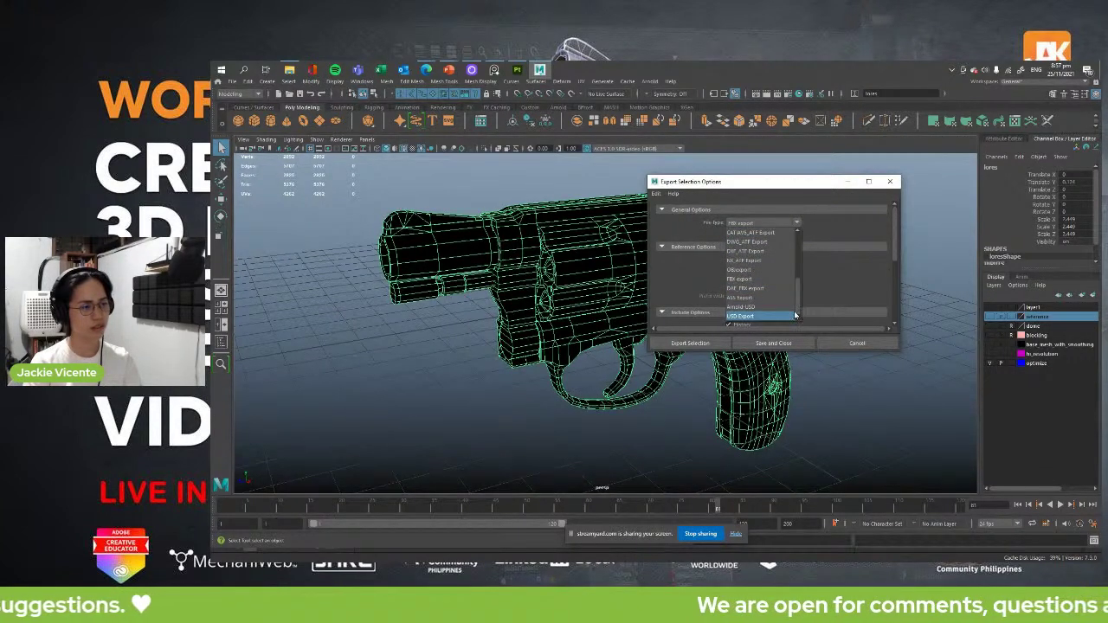
pyautogui.click(861, 343)
pyautogui.click(861, 344)
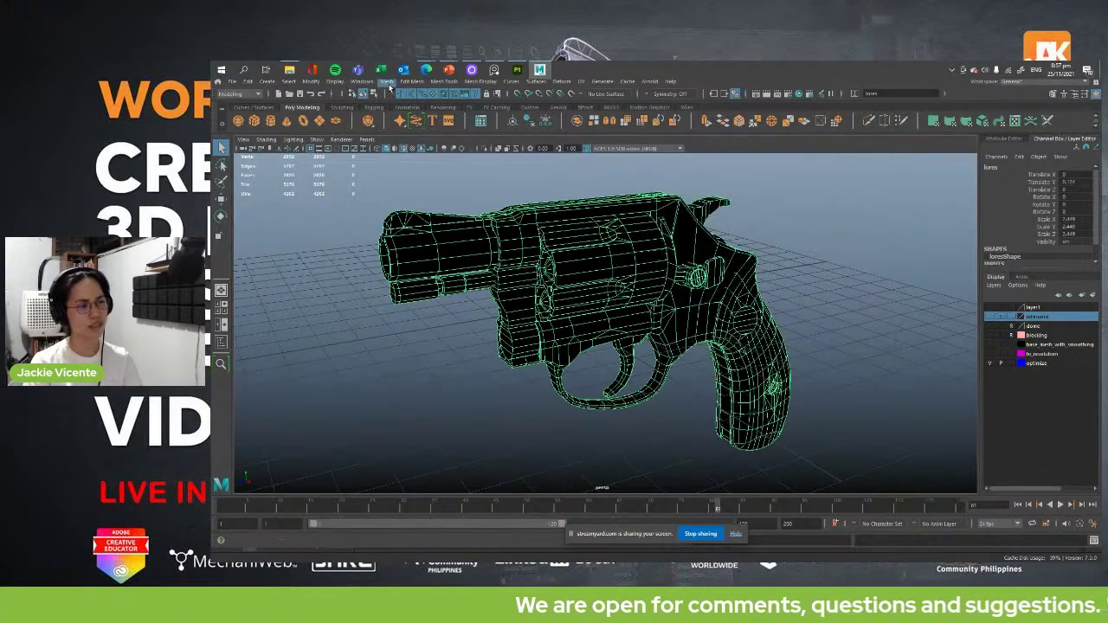
# - Open the Plug-in Manager and enlarge its window
pyautogui.click(361, 82)
pyautogui.moveTo(334, 81)
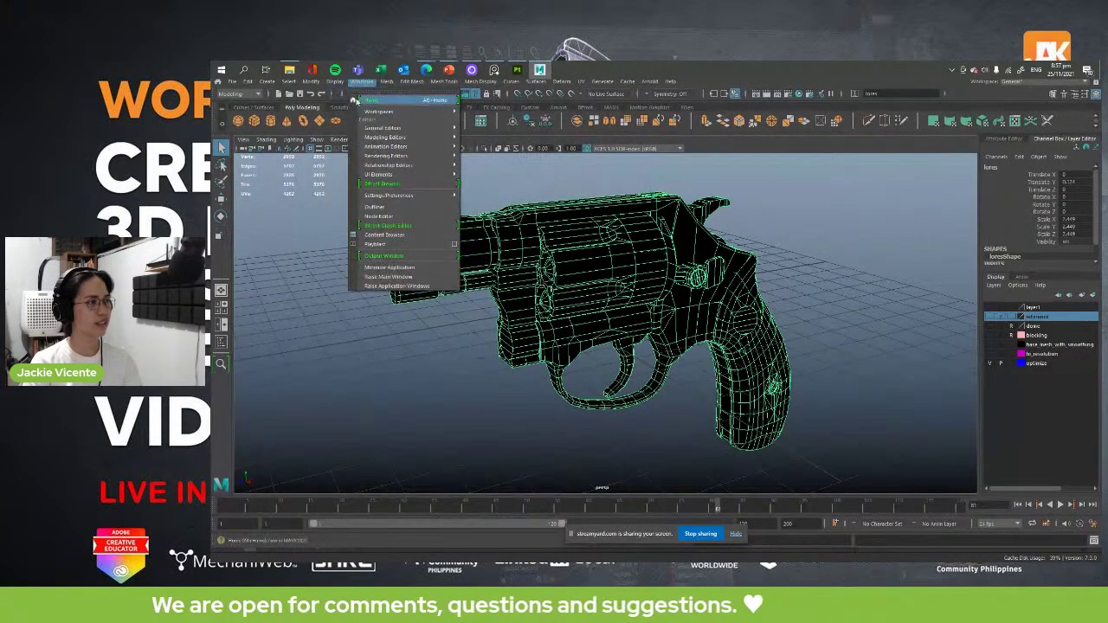
pyautogui.moveTo(353, 117)
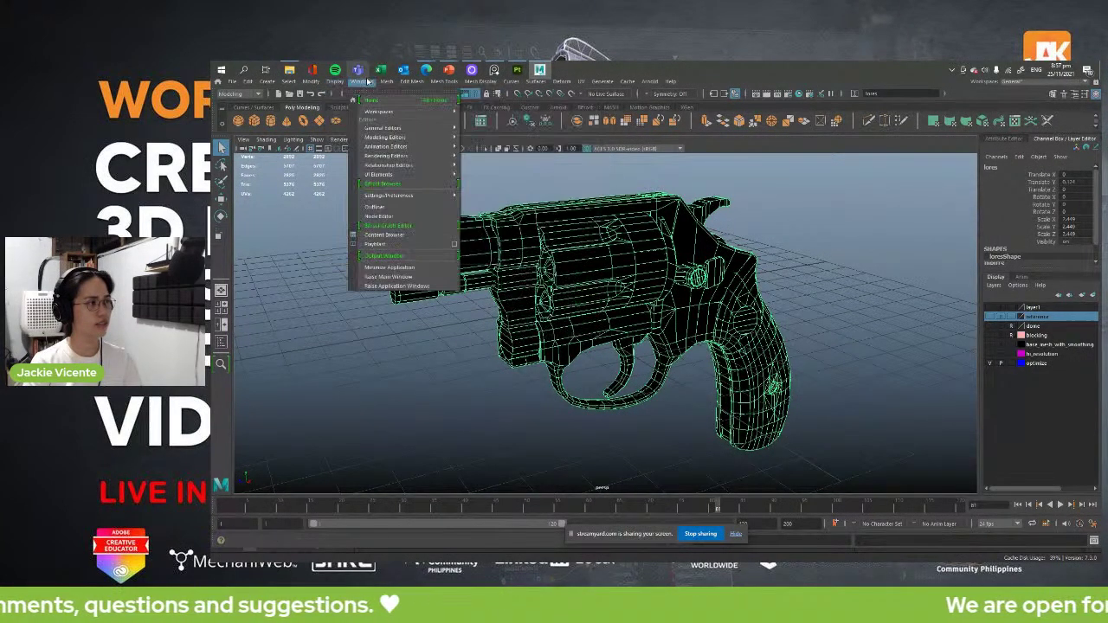
pyautogui.moveTo(415, 194)
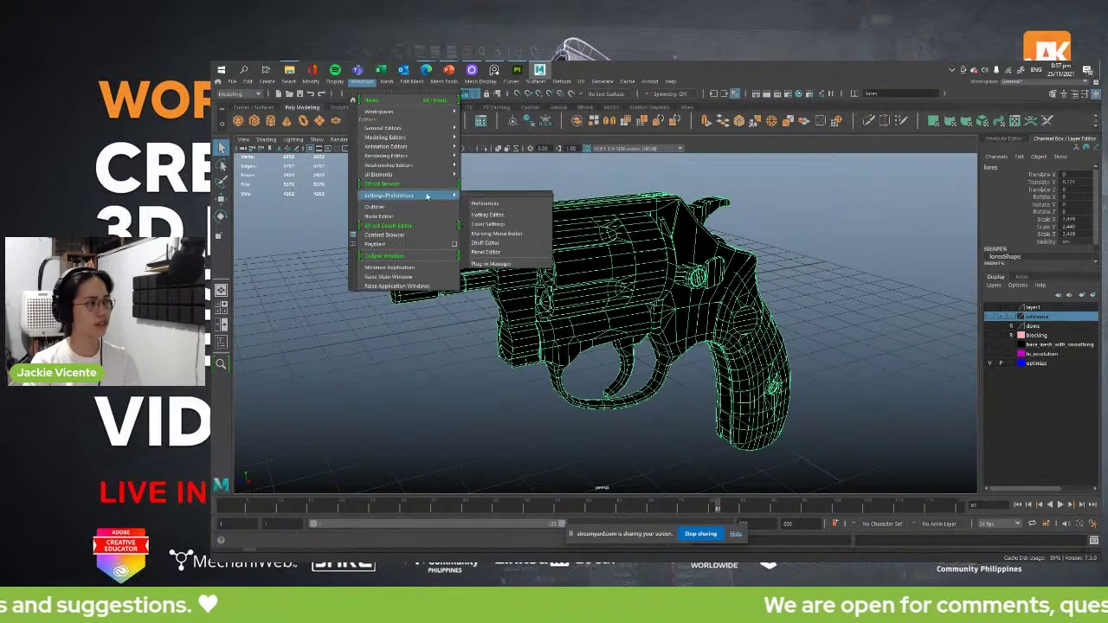
pyautogui.click(490, 263)
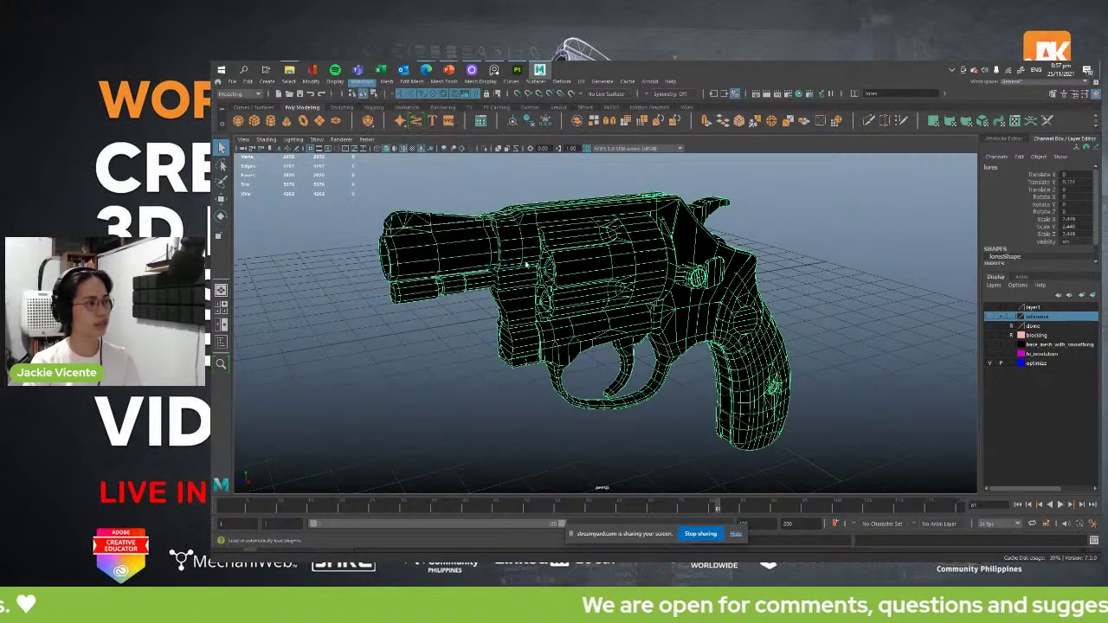
pyautogui.moveTo(618, 252); pyautogui.dragTo(651, 178)
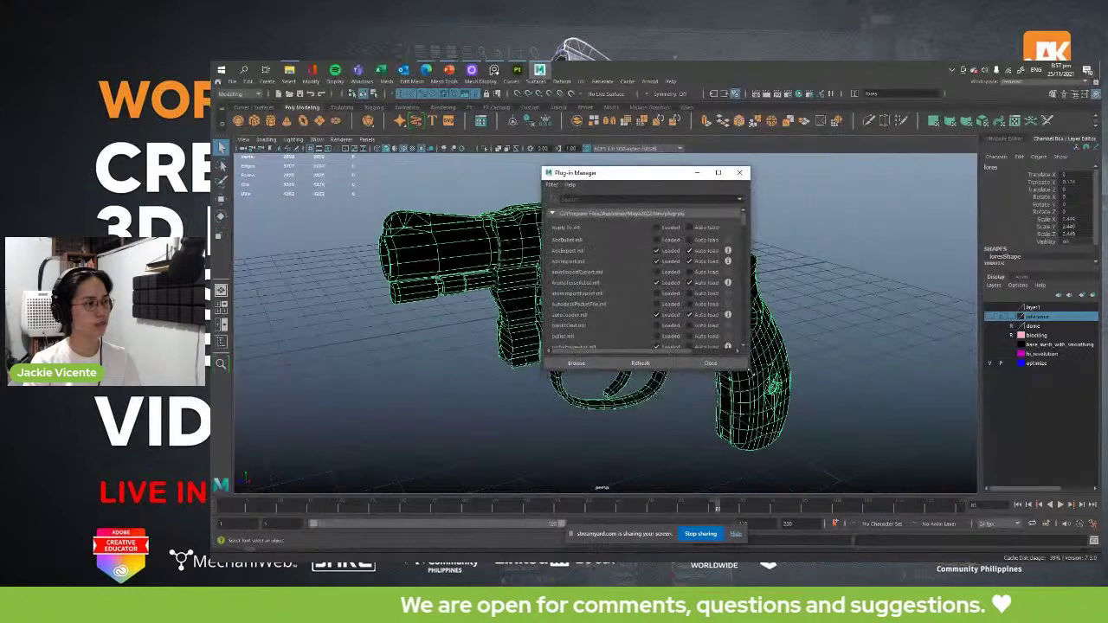
pyautogui.moveTo(747, 401); pyautogui.dragTo(890, 498)
# - Load the stlTranslator.mll plug-in with auto load enabled and close the Plug-in Manager
pyautogui.scroll(-9, 617, 373)
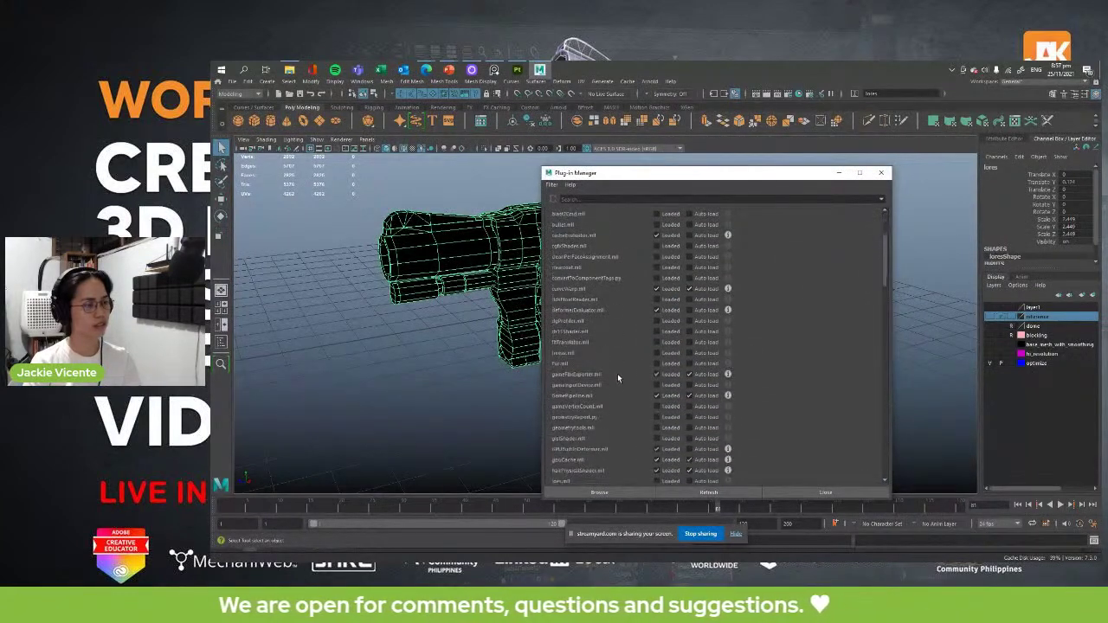
pyautogui.scroll(-3, 617, 374)
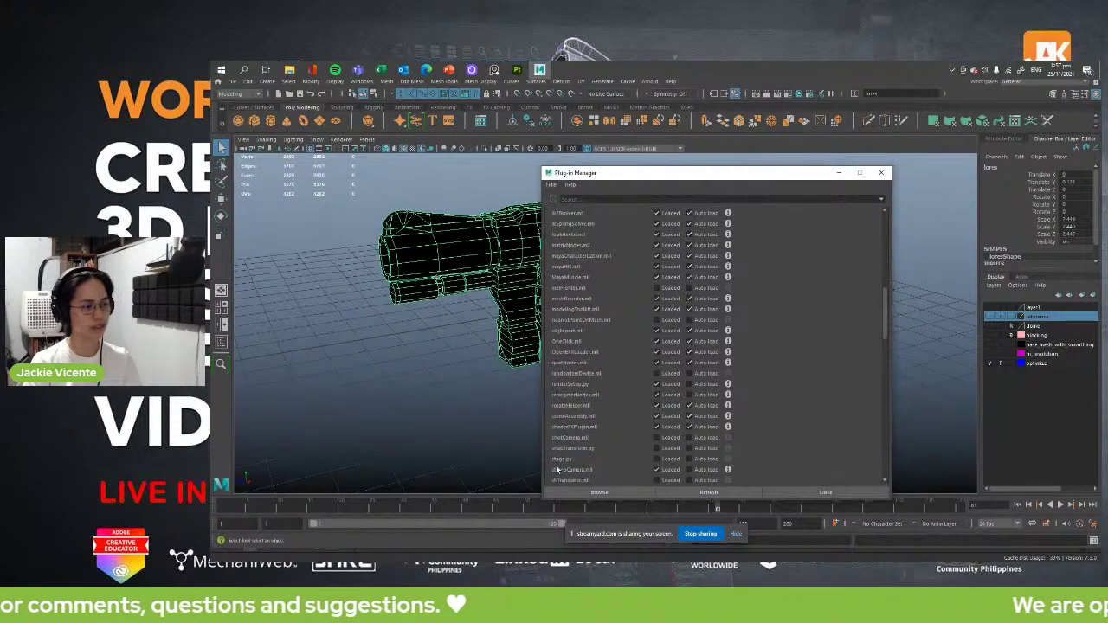
pyautogui.scroll(-2, 585, 460)
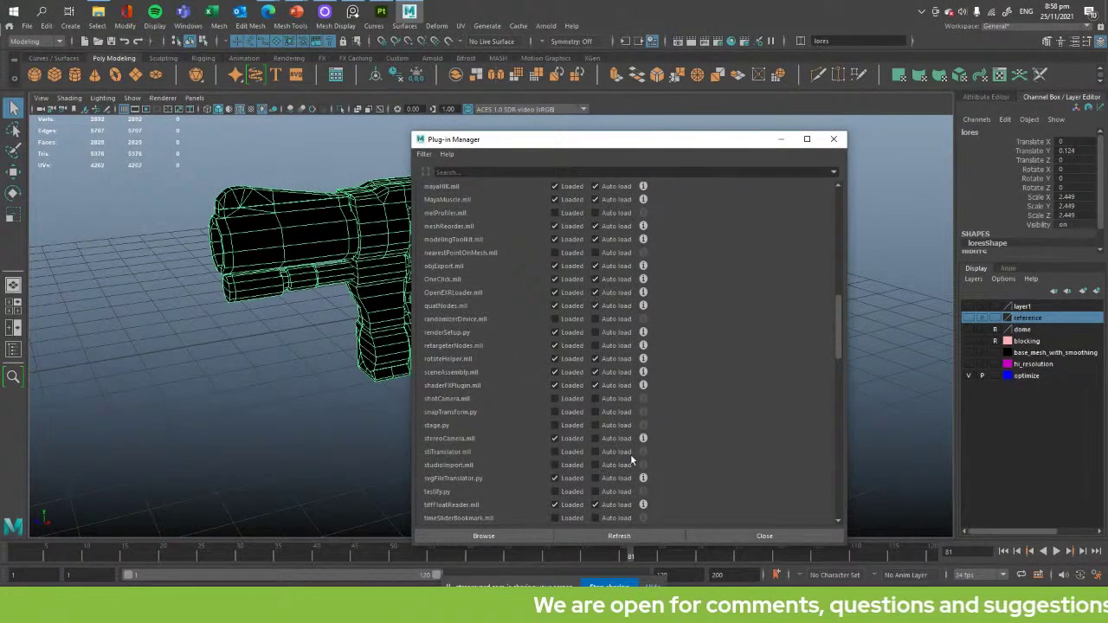
pyautogui.click(555, 453)
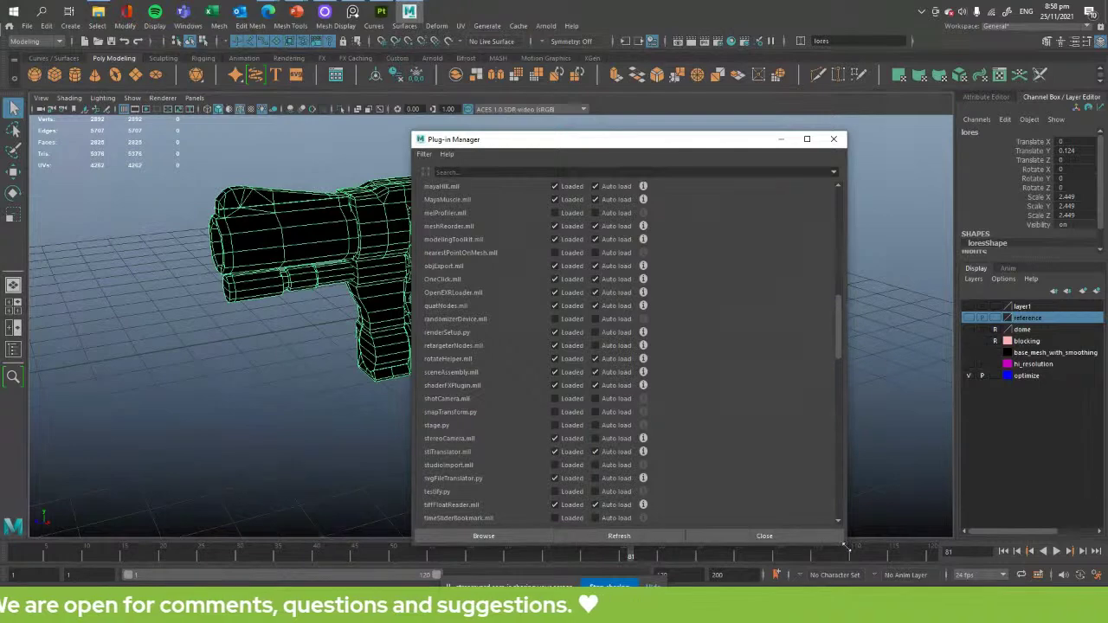
pyautogui.moveTo(845, 543); pyautogui.dragTo(789, 481)
pyautogui.scroll(-1, 668, 374)
pyautogui.scroll(-2, 669, 374)
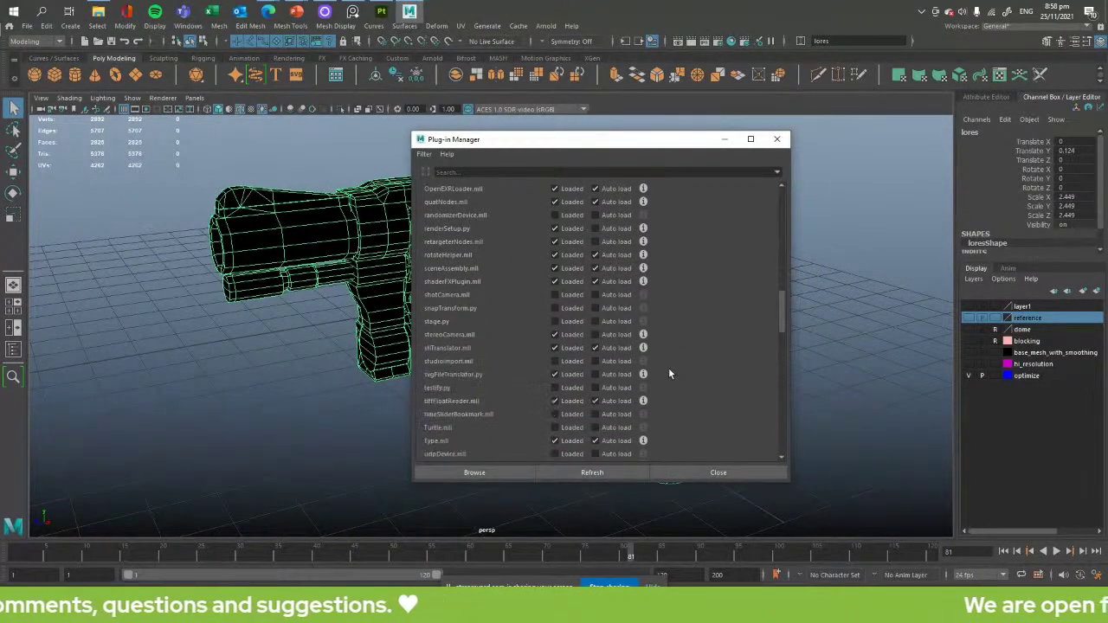
pyautogui.moveTo(631, 144); pyautogui.dragTo(673, 140)
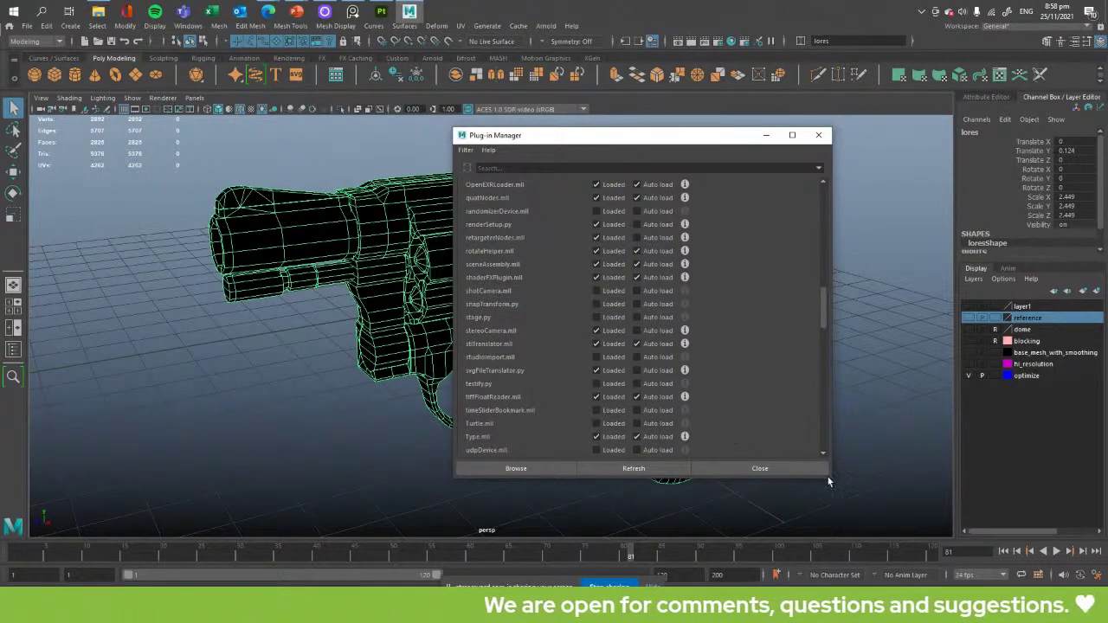
pyautogui.moveTo(827, 479); pyautogui.dragTo(772, 417)
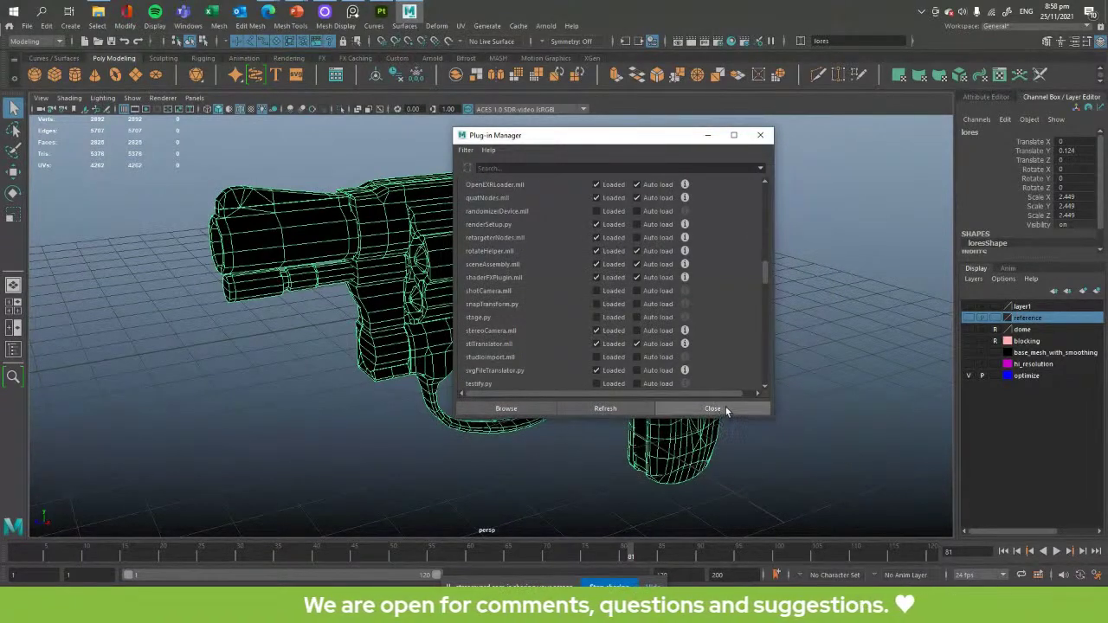
pyautogui.click(725, 407)
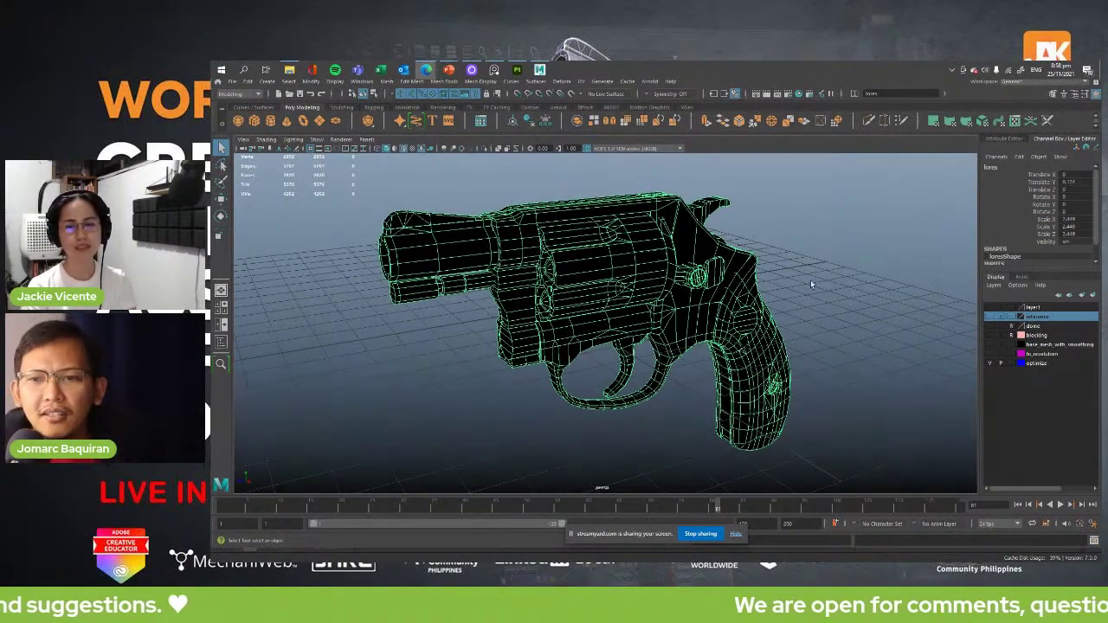
# - Deselect the revolver to compare its shading with scene lights off and on, and reselect the mesh
pyautogui.click(810, 282)
pyautogui.click(422, 151)
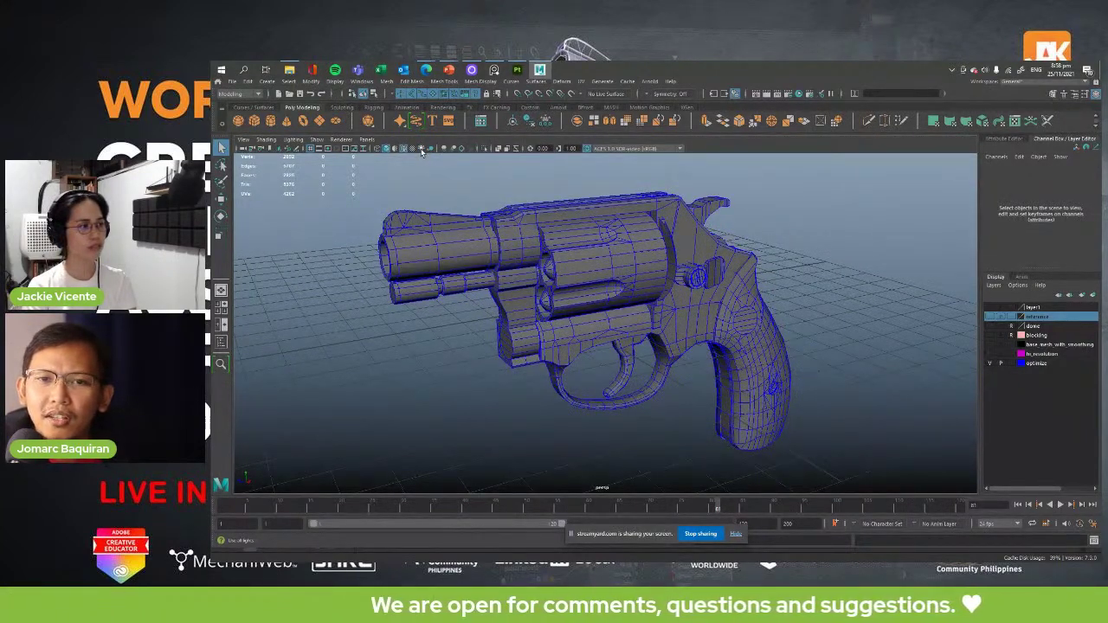
pyautogui.click(422, 151)
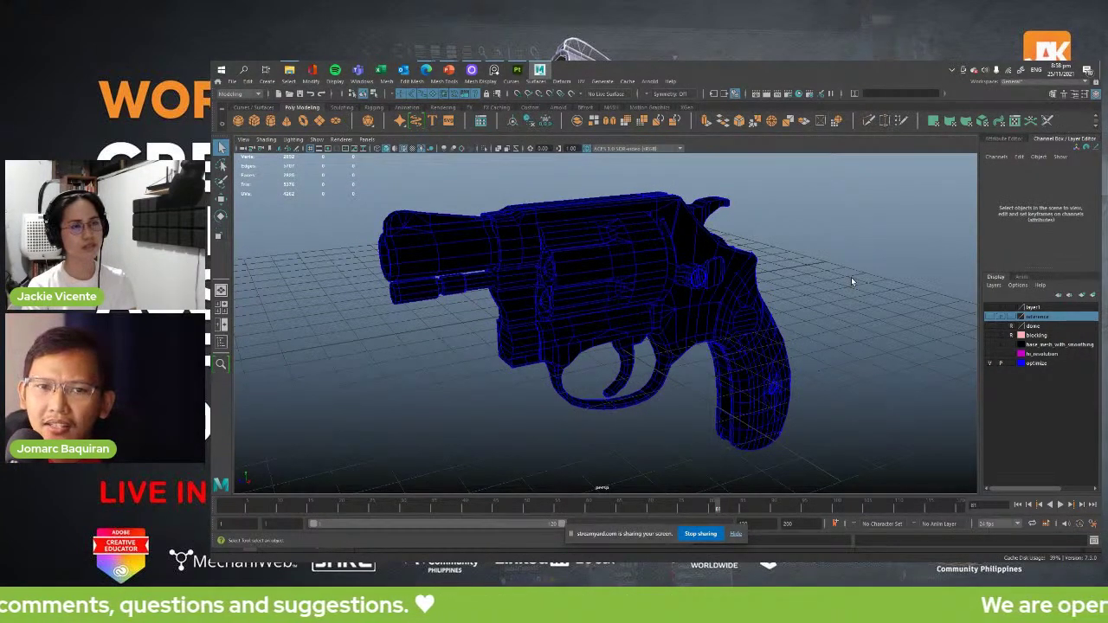
pyautogui.click(705, 281)
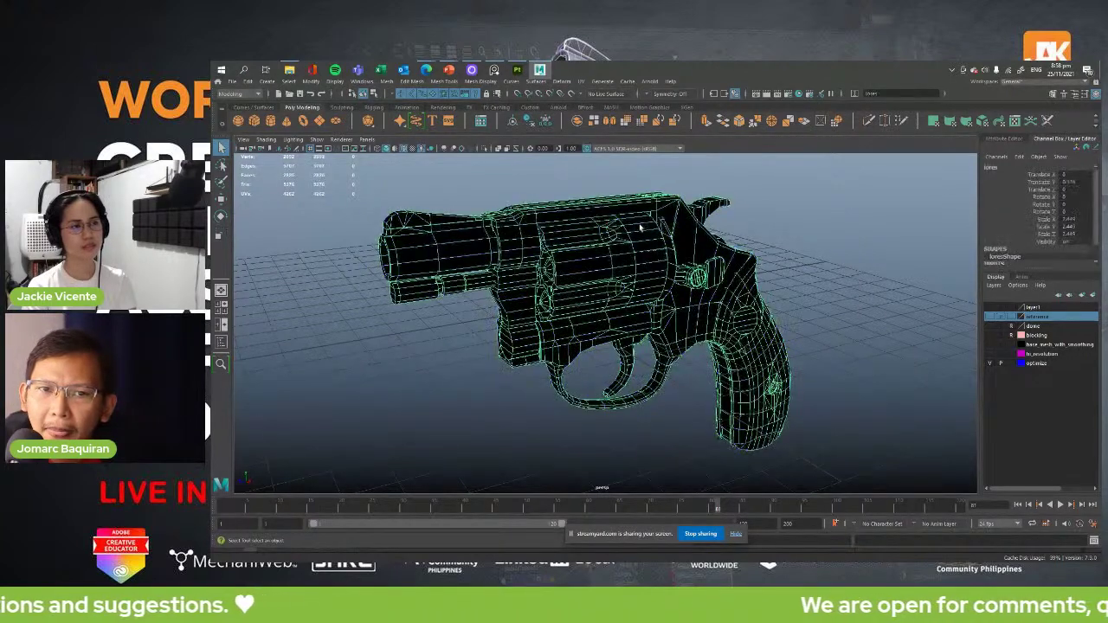
pyautogui.click(727, 188)
pyautogui.click(673, 290)
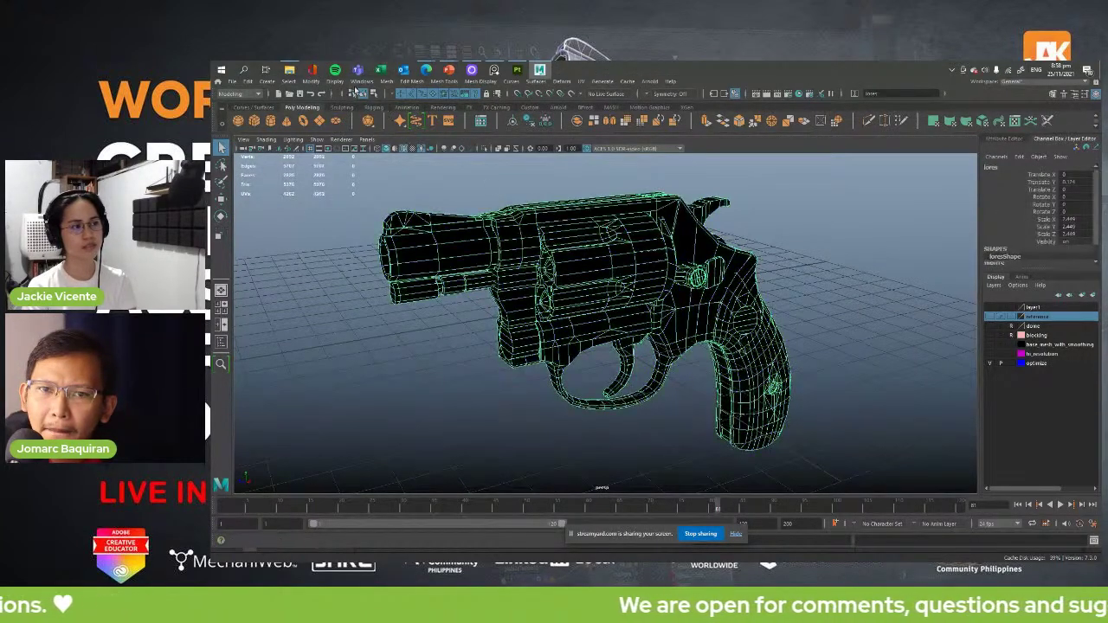
pyautogui.click(362, 81)
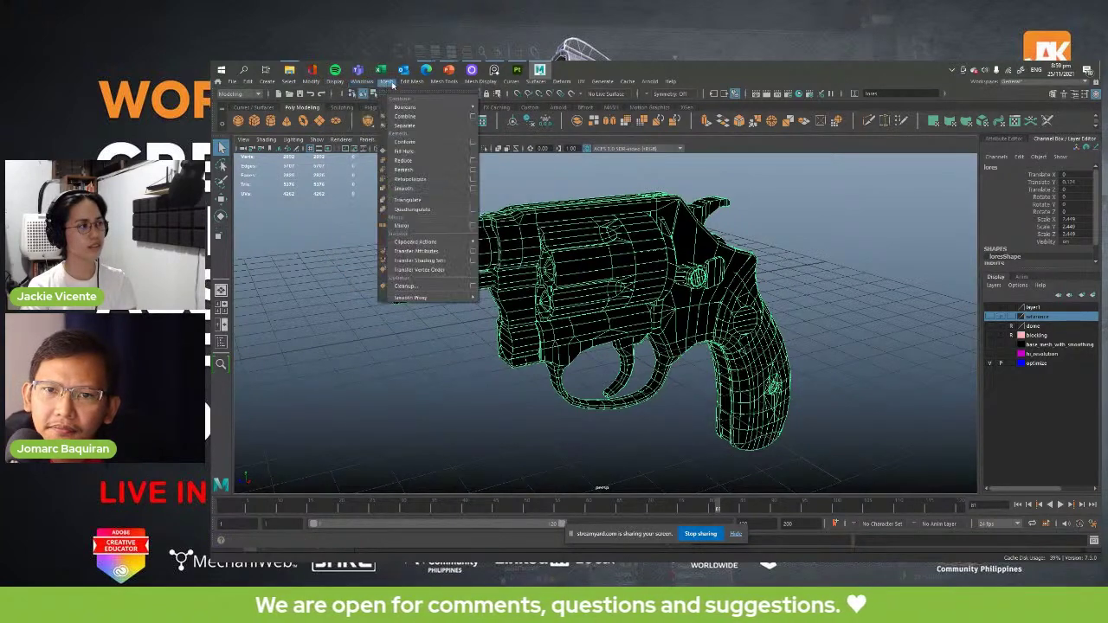
pyautogui.moveTo(419, 82)
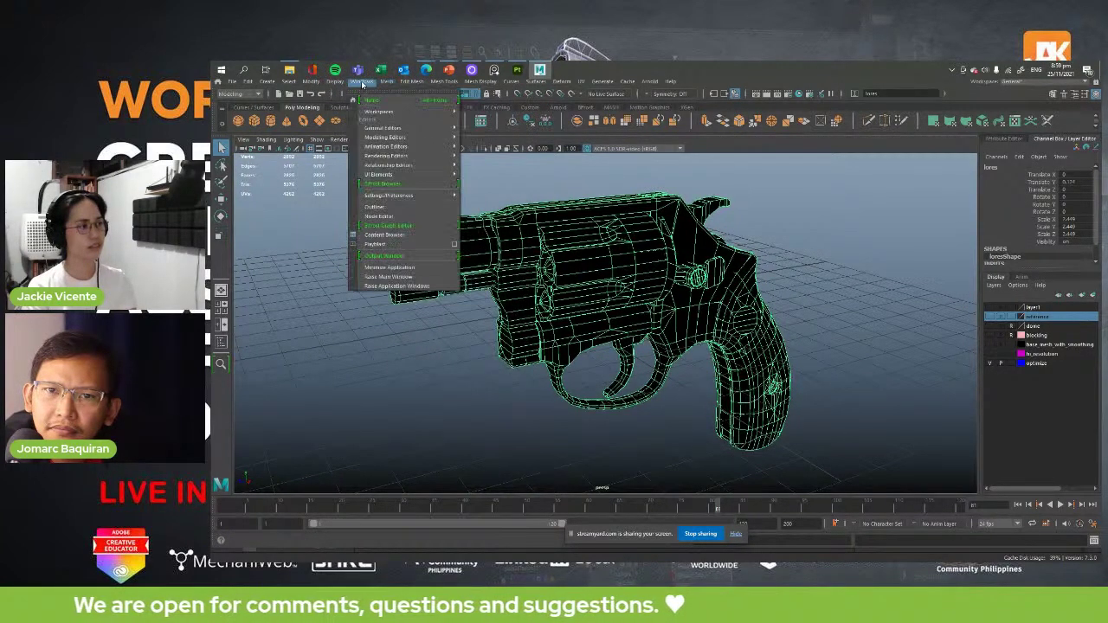
pyautogui.moveTo(364, 112)
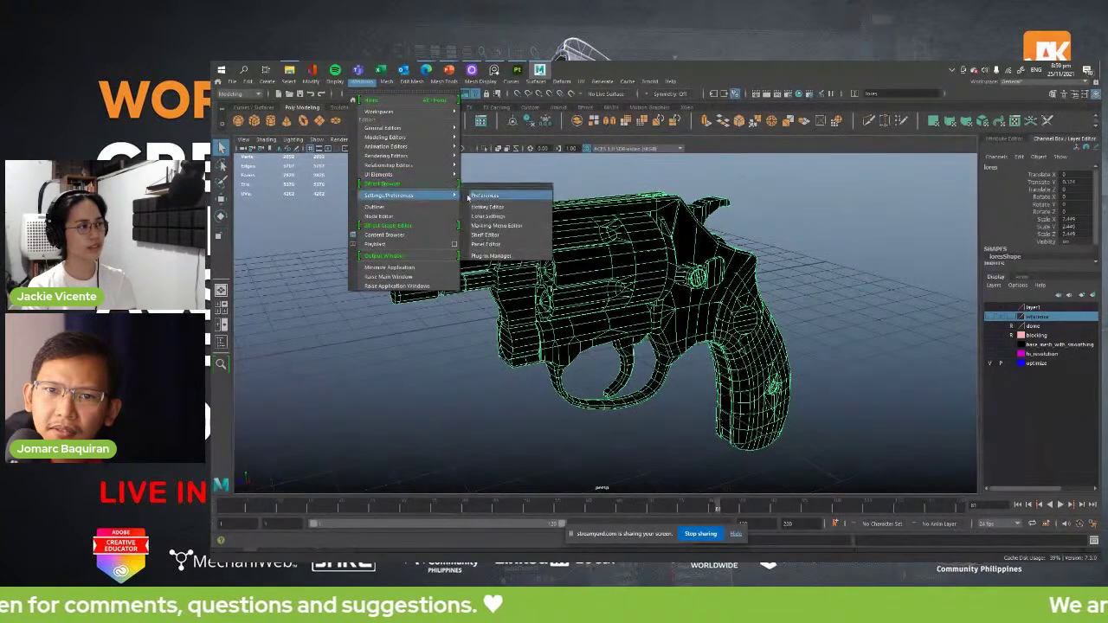
pyautogui.click(493, 200)
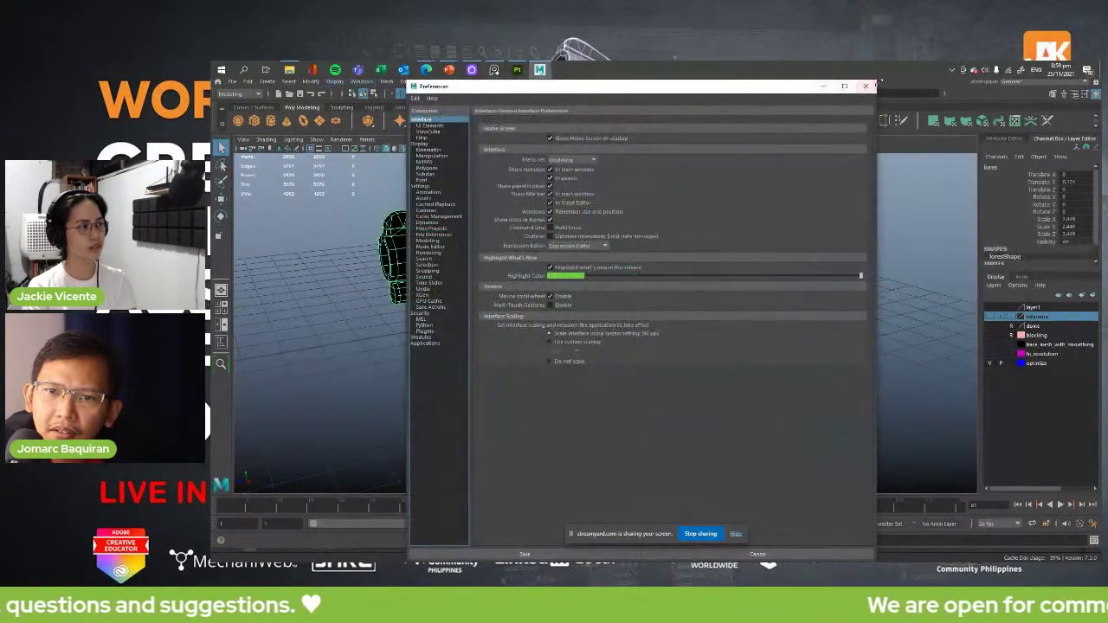
pyautogui.click(866, 86)
pyautogui.click(362, 82)
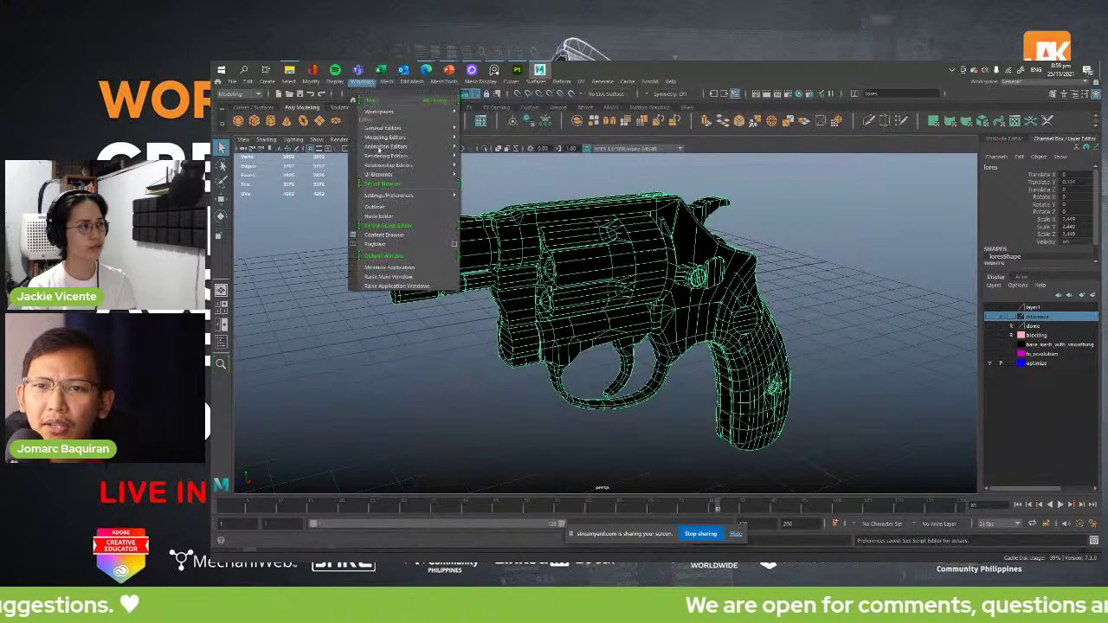
pyautogui.moveTo(391, 195)
pyautogui.click(489, 200)
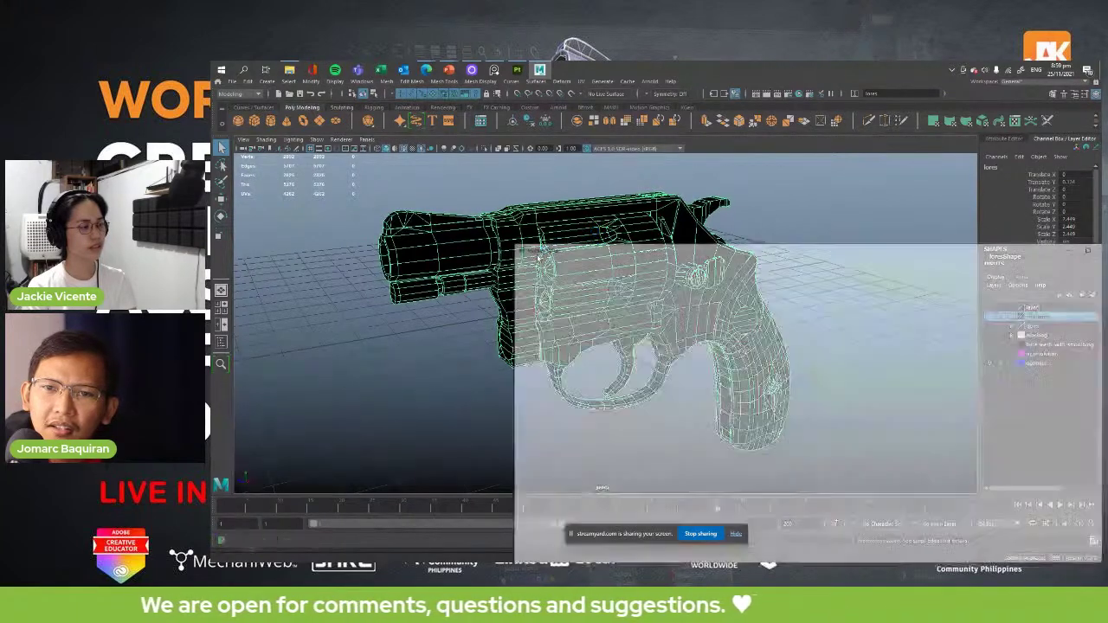
pyautogui.moveTo(806, 258); pyautogui.dragTo(555, 255)
pyautogui.click(867, 246)
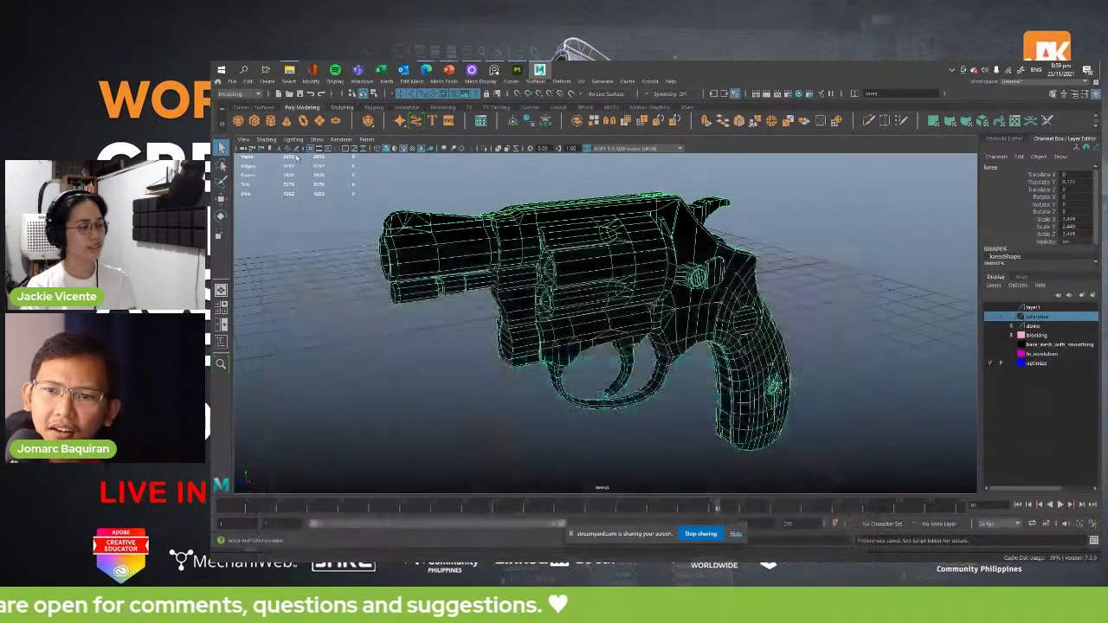
# - Check the file types offered when saving the scene under a new name and cancel without saving
pyautogui.click(238, 84)
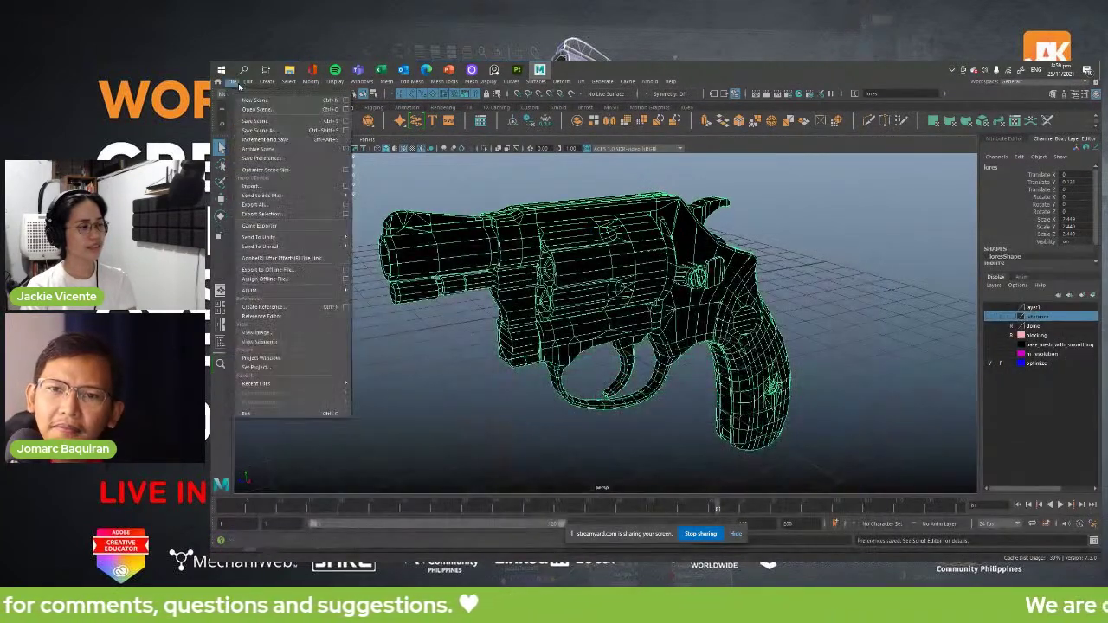
pyautogui.click(277, 131)
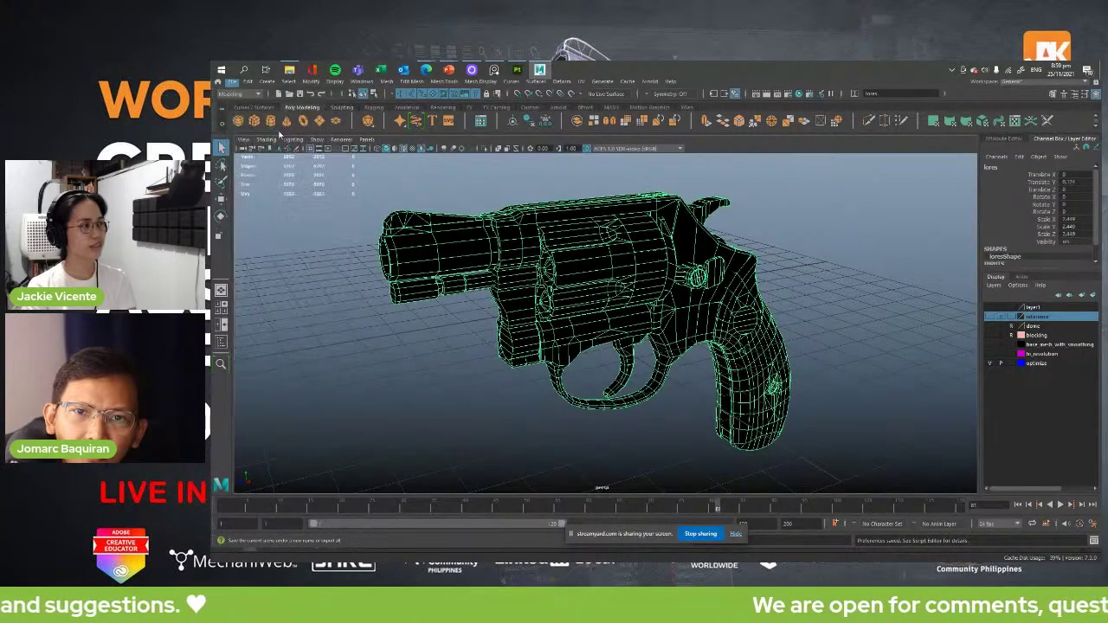
pyautogui.click(451, 441)
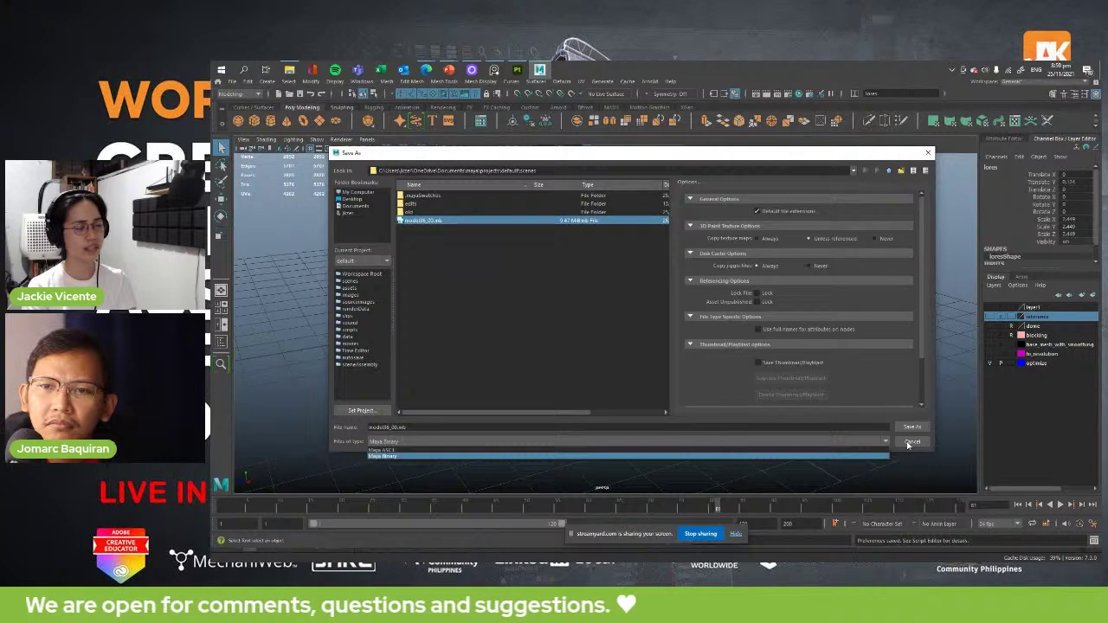
pyautogui.click(536, 353)
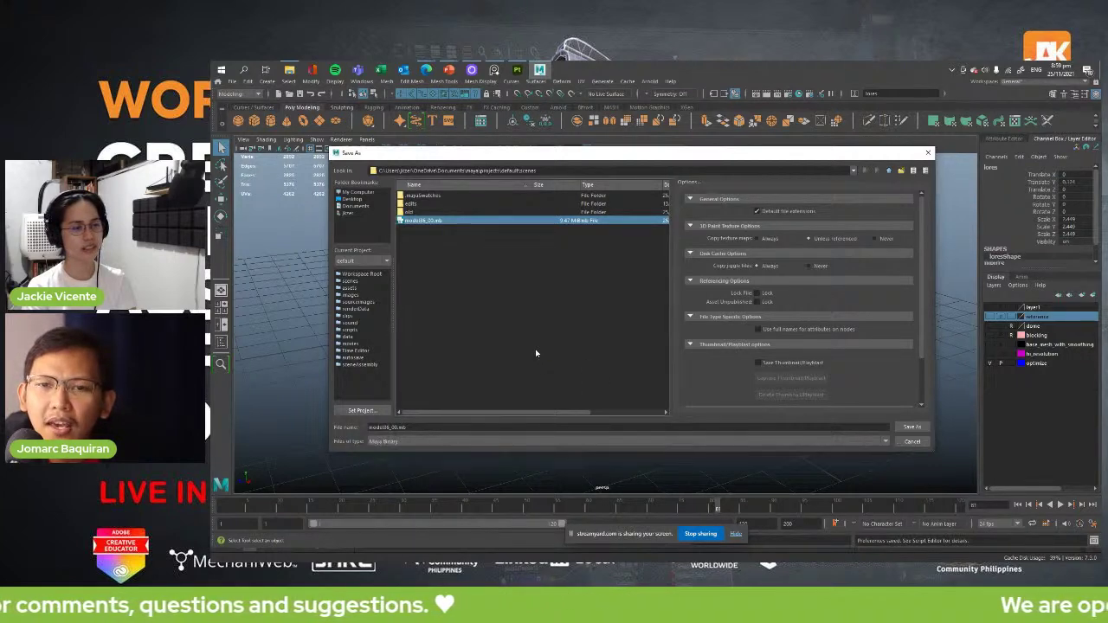
pyautogui.click(912, 442)
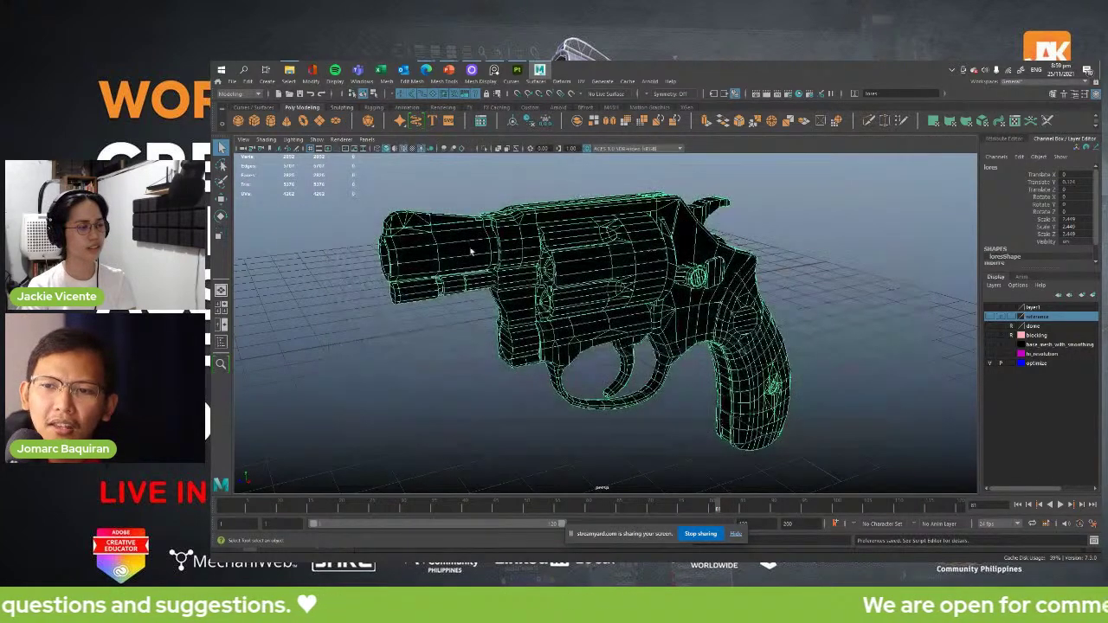
# - Look through the Export Selection file types for STL export of the revolver mesh and cancel the options
pyautogui.click(232, 82)
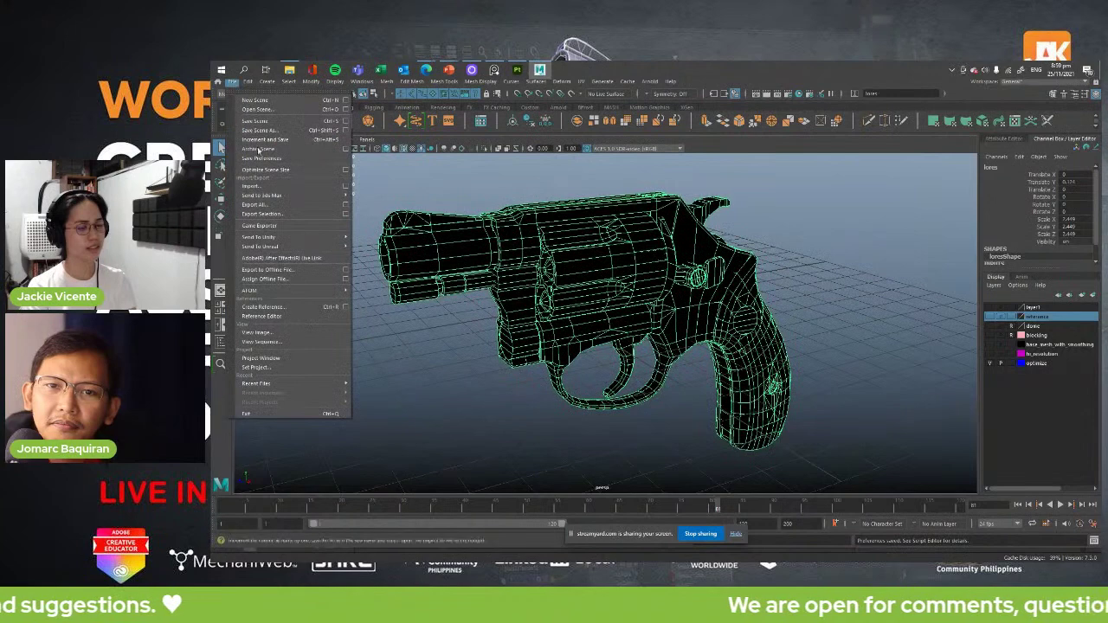
pyautogui.click(346, 213)
pyautogui.click(786, 226)
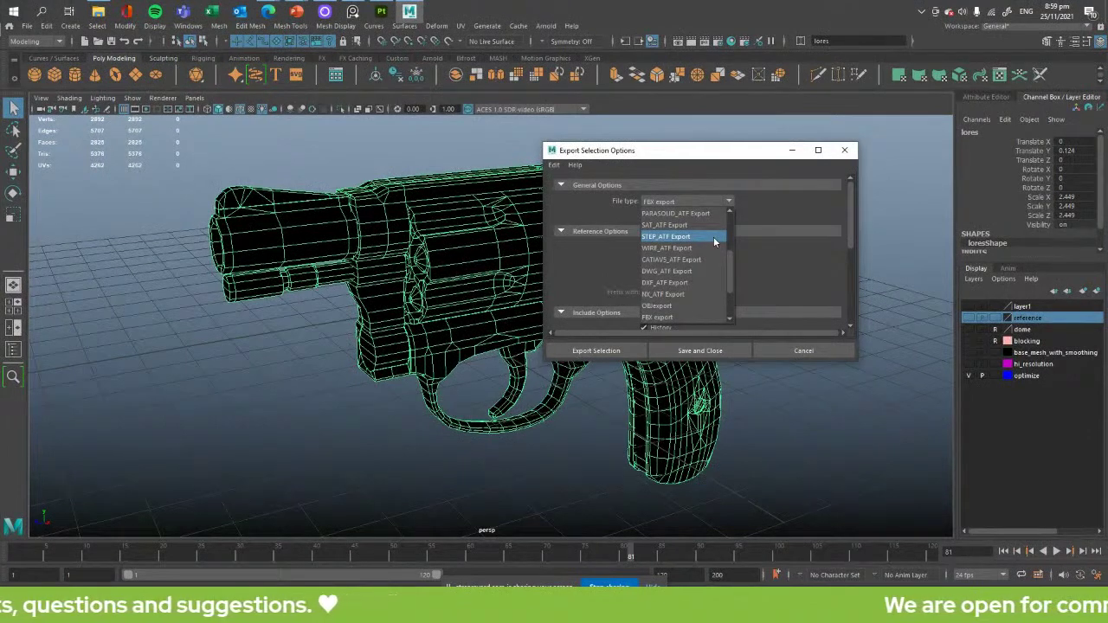
pyautogui.moveTo(728, 263)
pyautogui.mouseDown()
pyautogui.moveTo(732, 227)
pyautogui.moveTo(731, 284)
pyautogui.mouseUp()
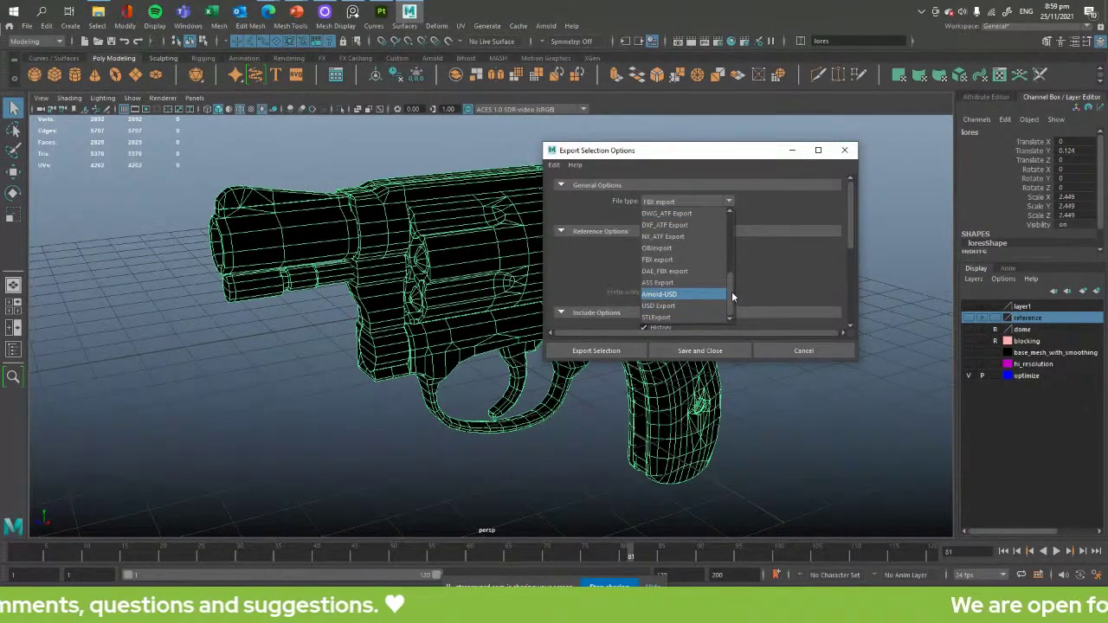
pyautogui.moveTo(730, 290); pyautogui.dragTo(733, 274)
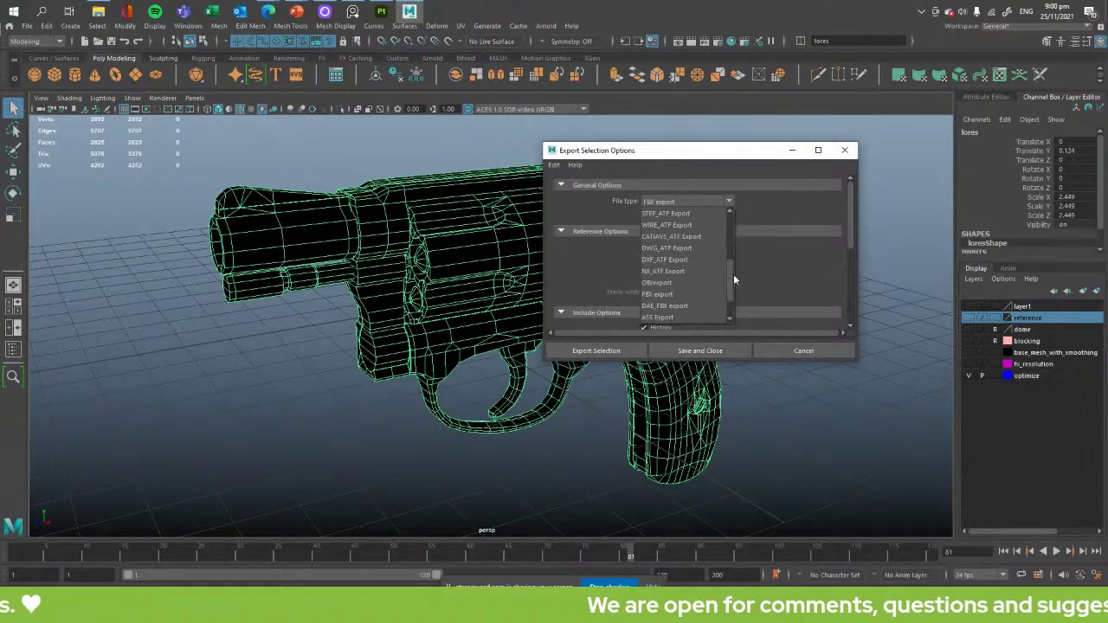
pyautogui.click(793, 351)
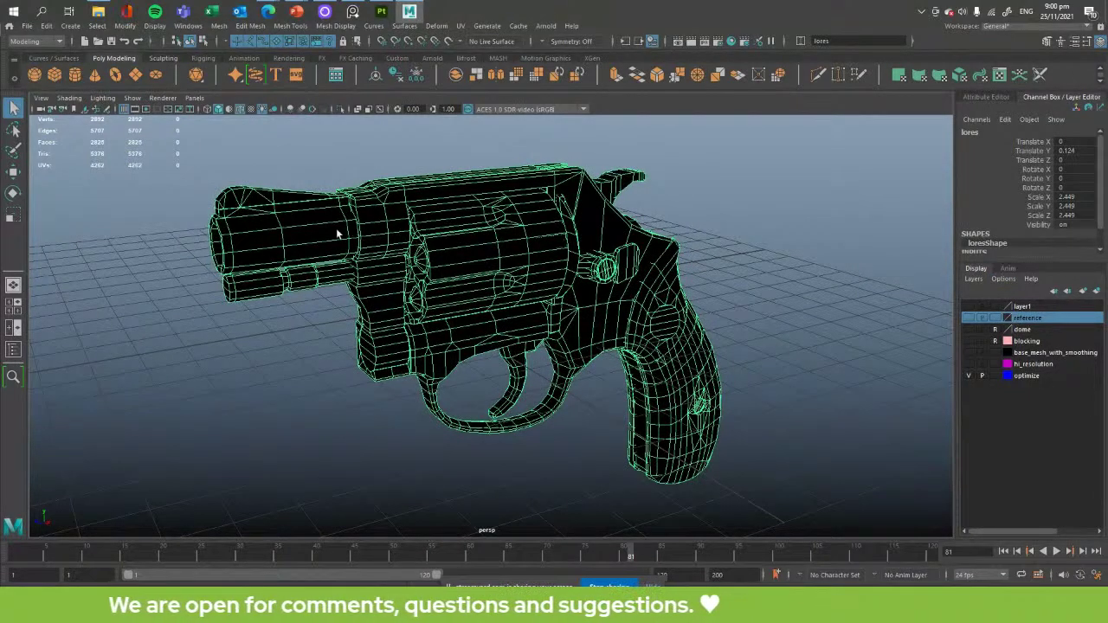
# - Toggle the optimize layer and the viewport's wireframe, shaded and textured modes to try to bring back the revolver's material display
pyautogui.click(967, 374)
pyautogui.click(254, 111)
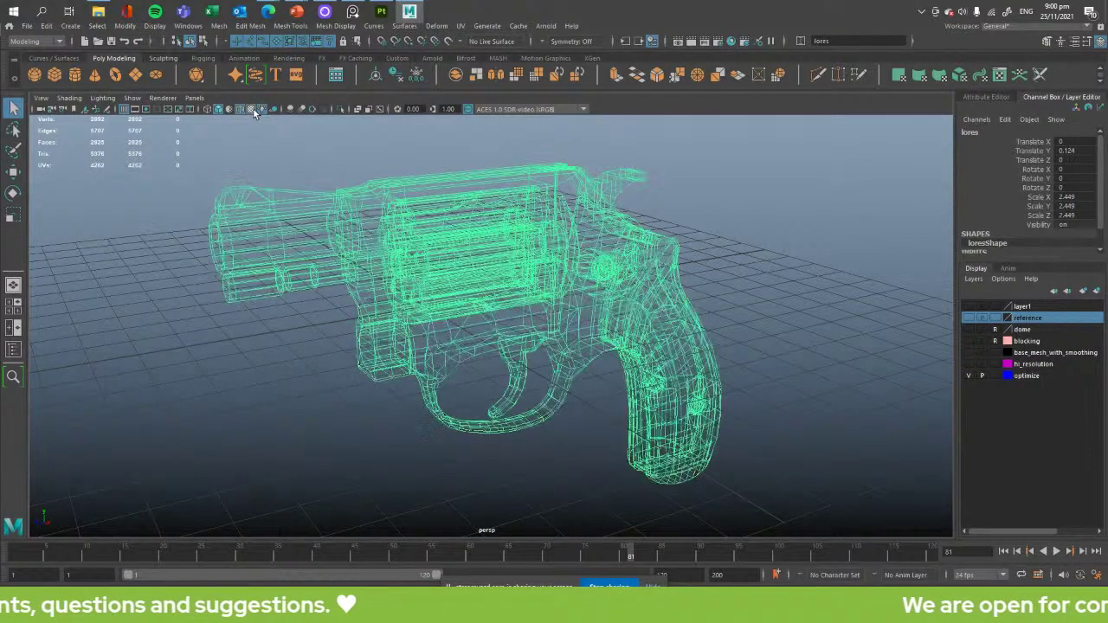
pyautogui.click(255, 111)
pyautogui.click(230, 111)
pyautogui.click(251, 111)
pyautogui.click(251, 111)
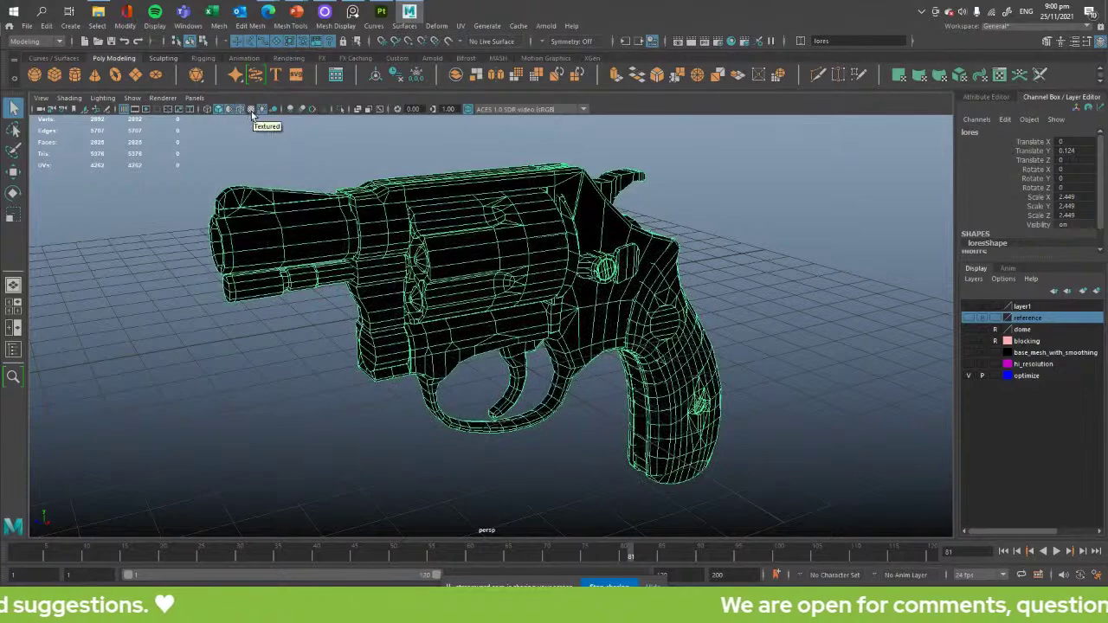
# - Show the dome layer so its light illuminates the revolver, and display the mesh with its textures in the viewport
pyautogui.scroll(5, 275, 143)
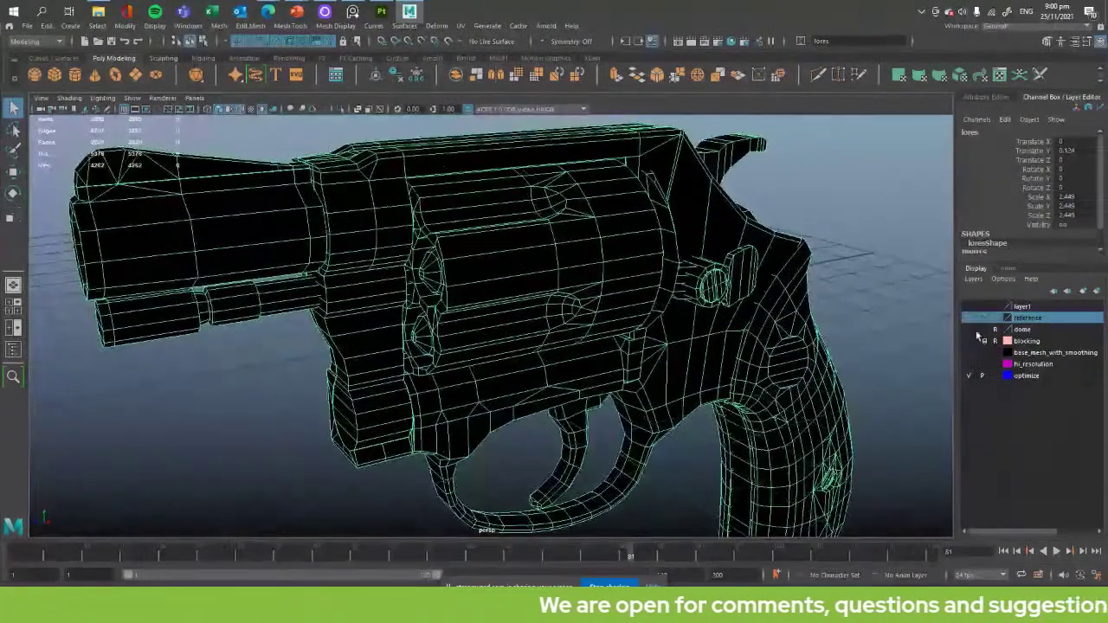
pyautogui.click(967, 329)
pyautogui.scroll(-5, 753, 384)
pyautogui.click(229, 110)
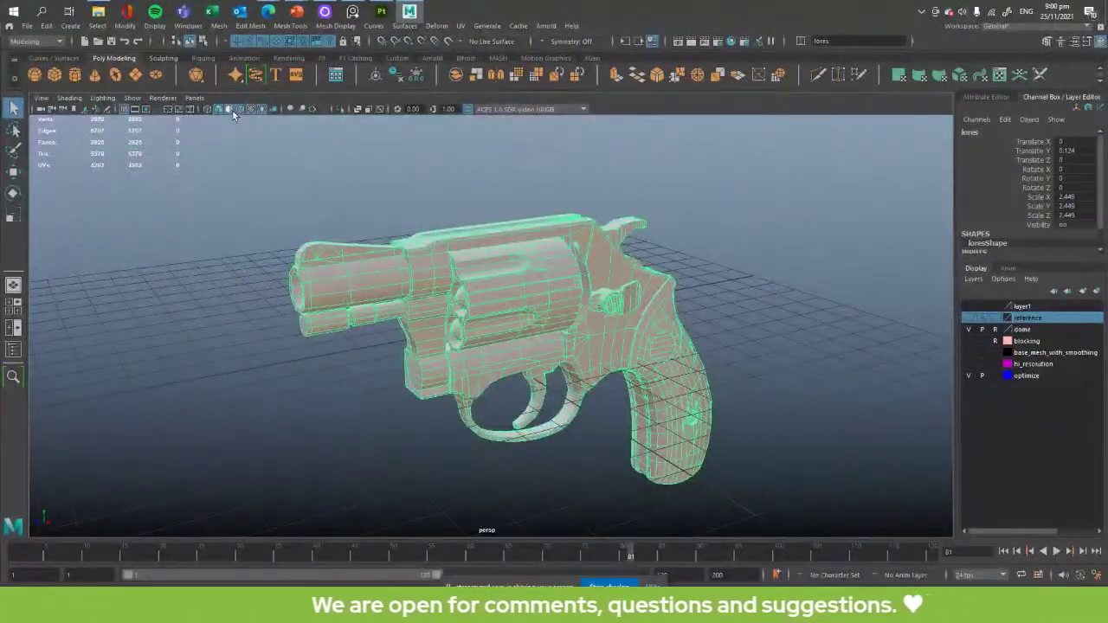
pyautogui.click(232, 110)
# - Inspect the lit, textured revolver from several angles and distances, comparing it deselected and selected
pyautogui.rightClick(460, 264)
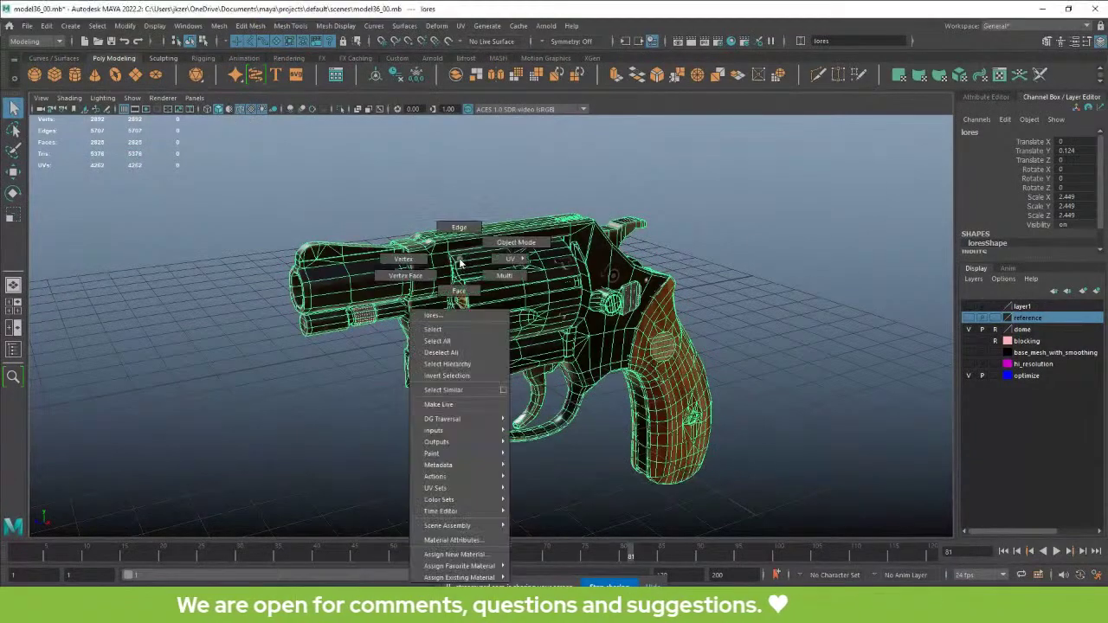
pyautogui.keyDown('alt'); pyautogui.moveTo(665, 301); pyautogui.dragTo(581, 190); pyautogui.keyUp('alt')
pyautogui.scroll(4, 581, 191)
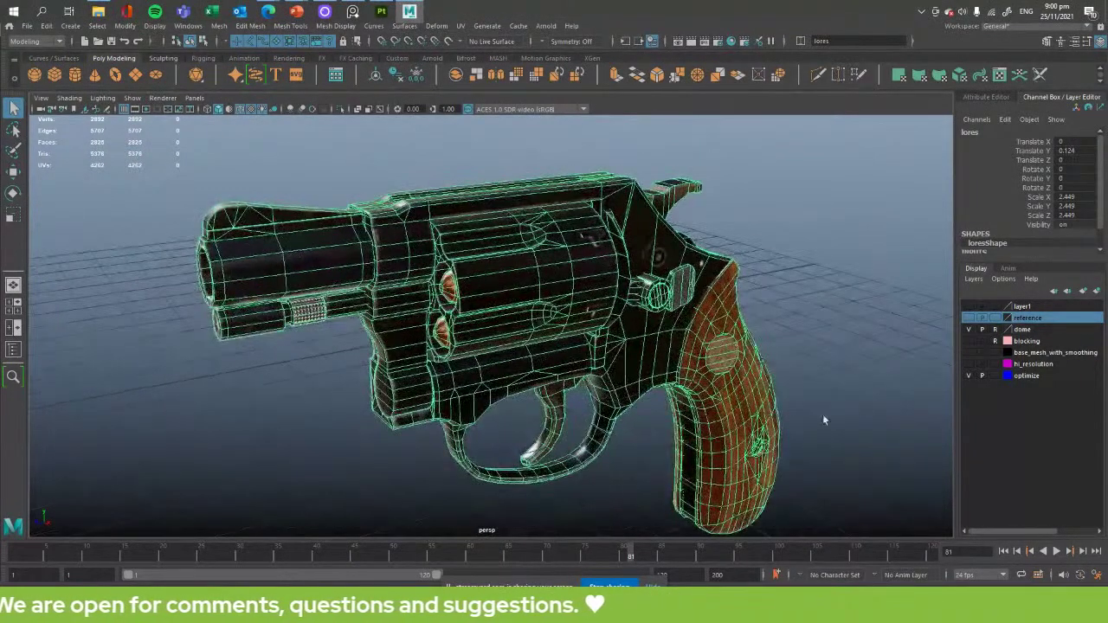
pyautogui.click(847, 343)
pyautogui.scroll(-3, 730, 316)
pyautogui.click(632, 346)
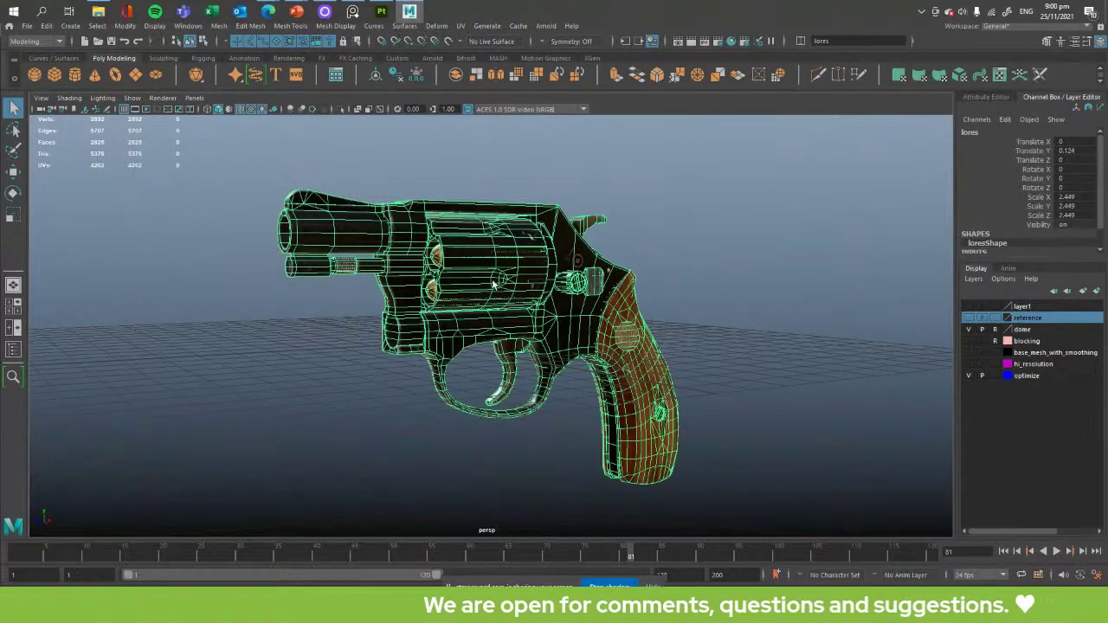
pyautogui.scroll(4, 737, 277)
pyautogui.click(737, 276)
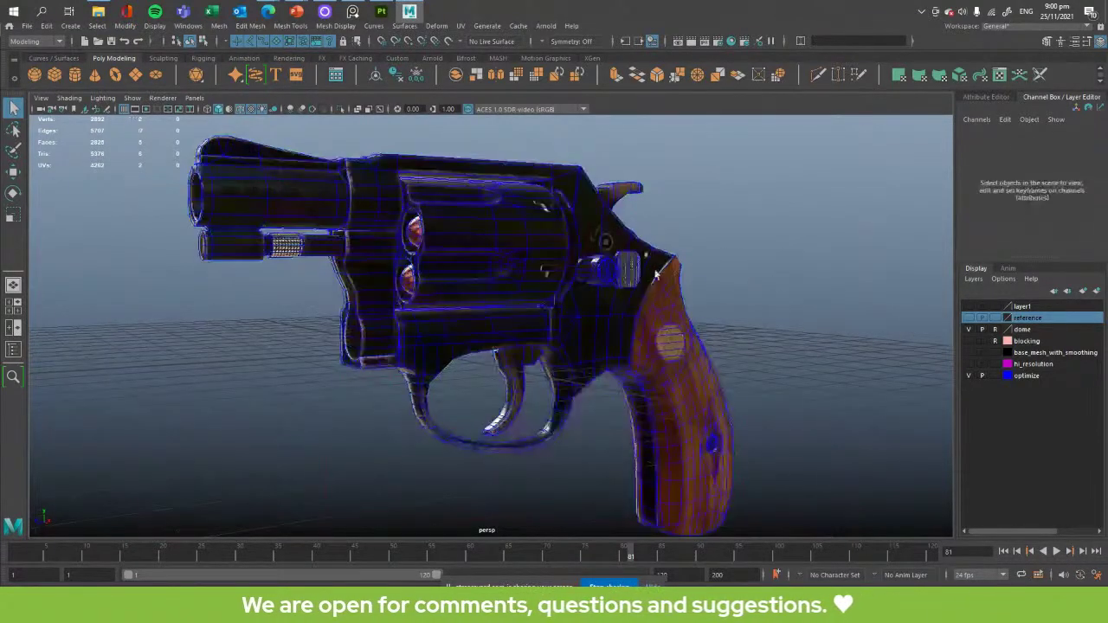
pyautogui.click(566, 299)
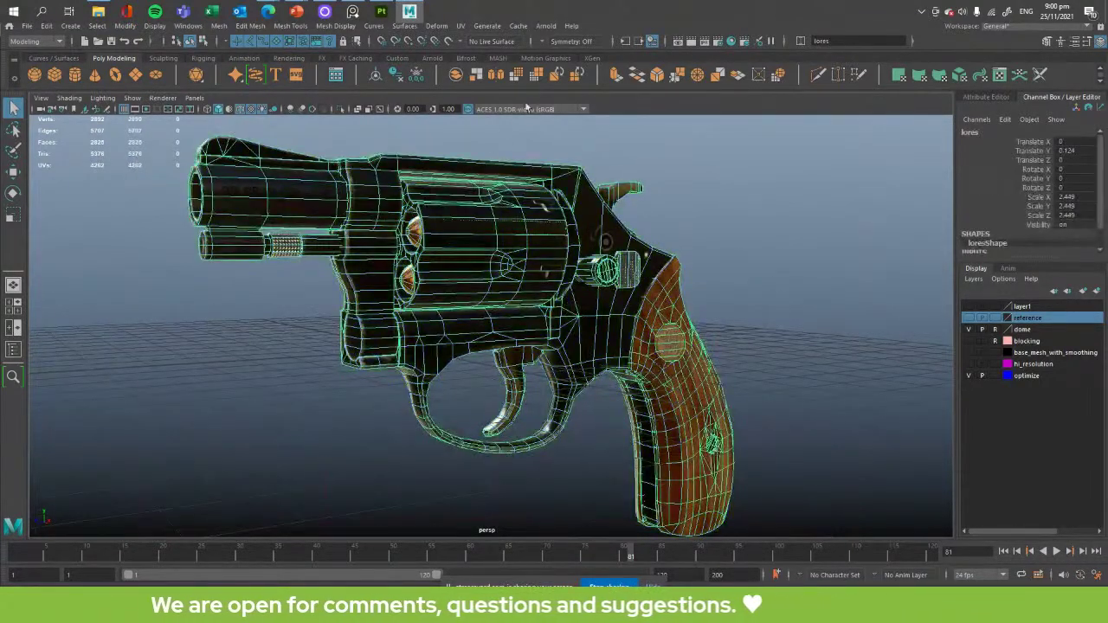
pyautogui.click(8, 26)
pyautogui.click(1073, 65)
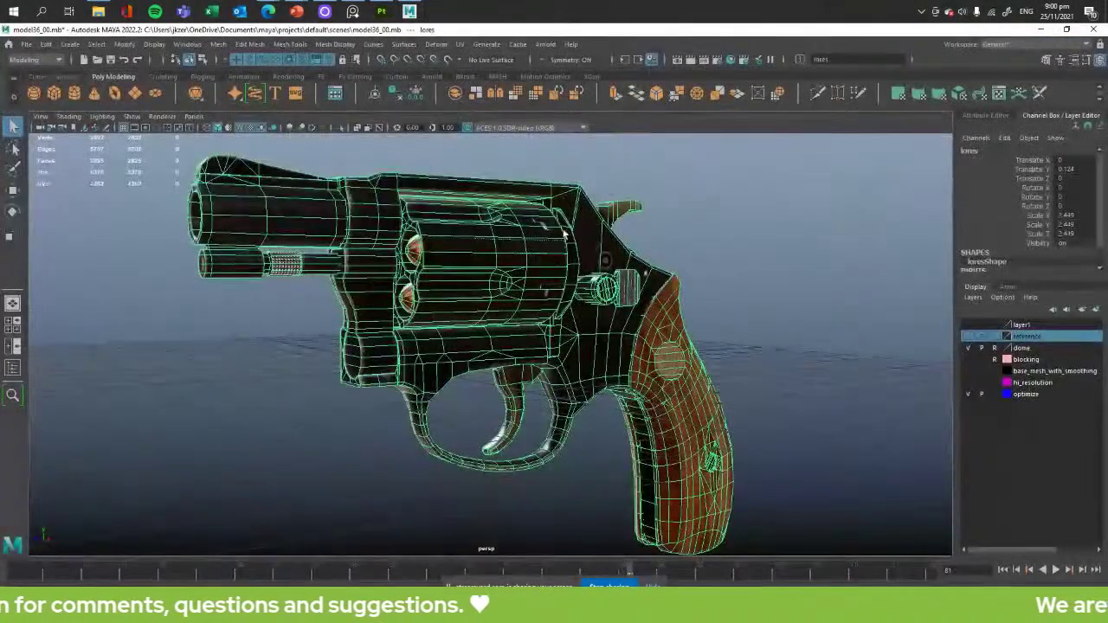
pyautogui.scroll(-4, 555, 283)
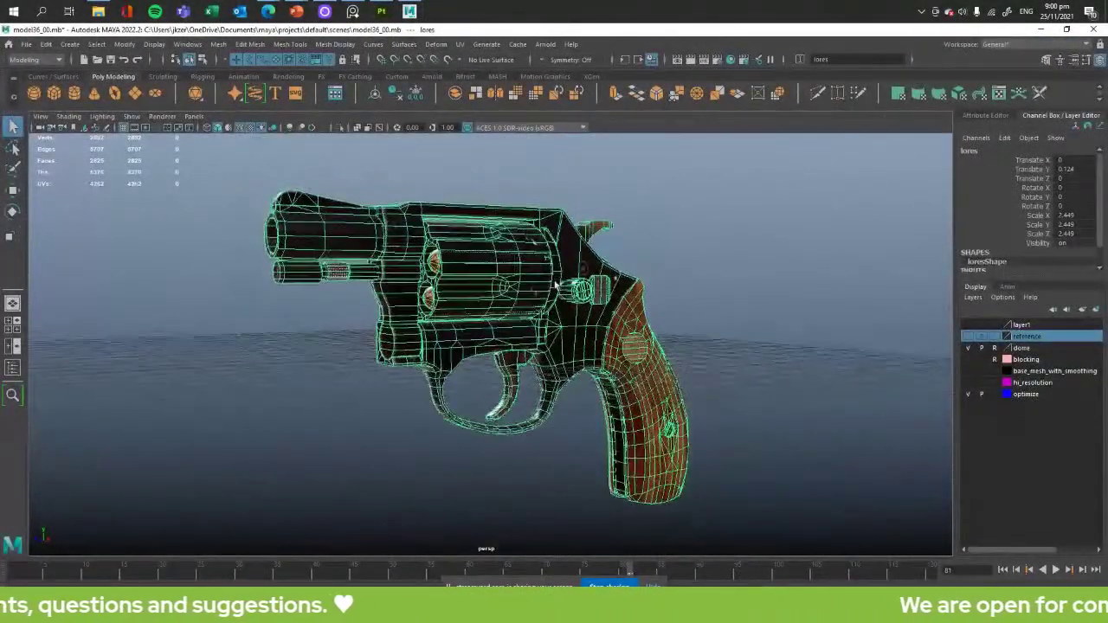
# - Deselect the revolver and turn off the wireframe overlay on the shaded view to show the clean textured model
pyautogui.click(712, 304)
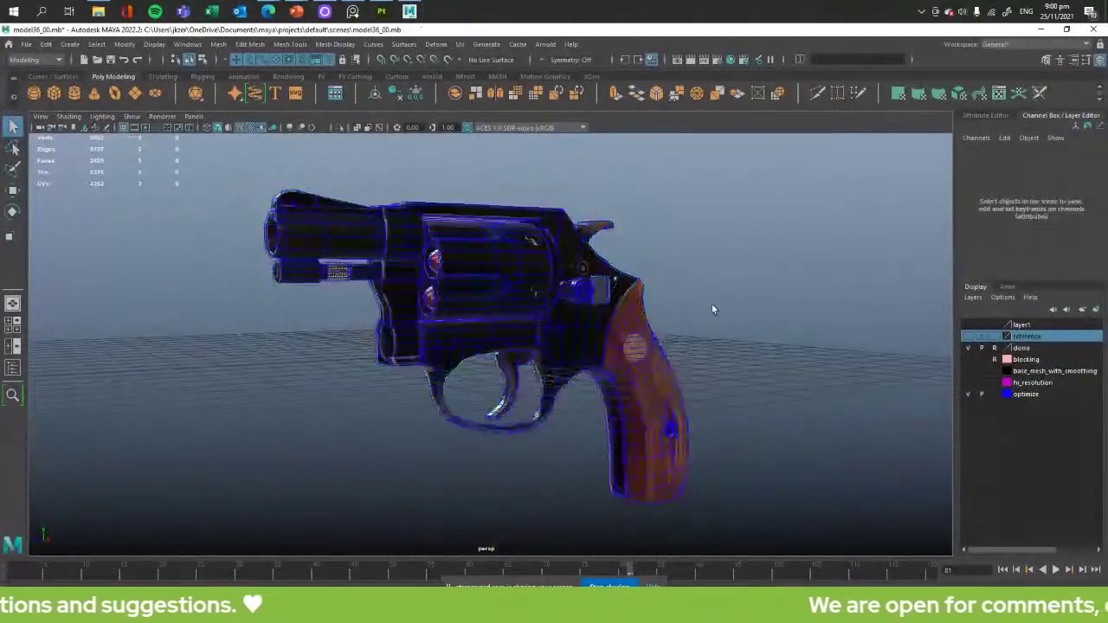
pyautogui.click(227, 128)
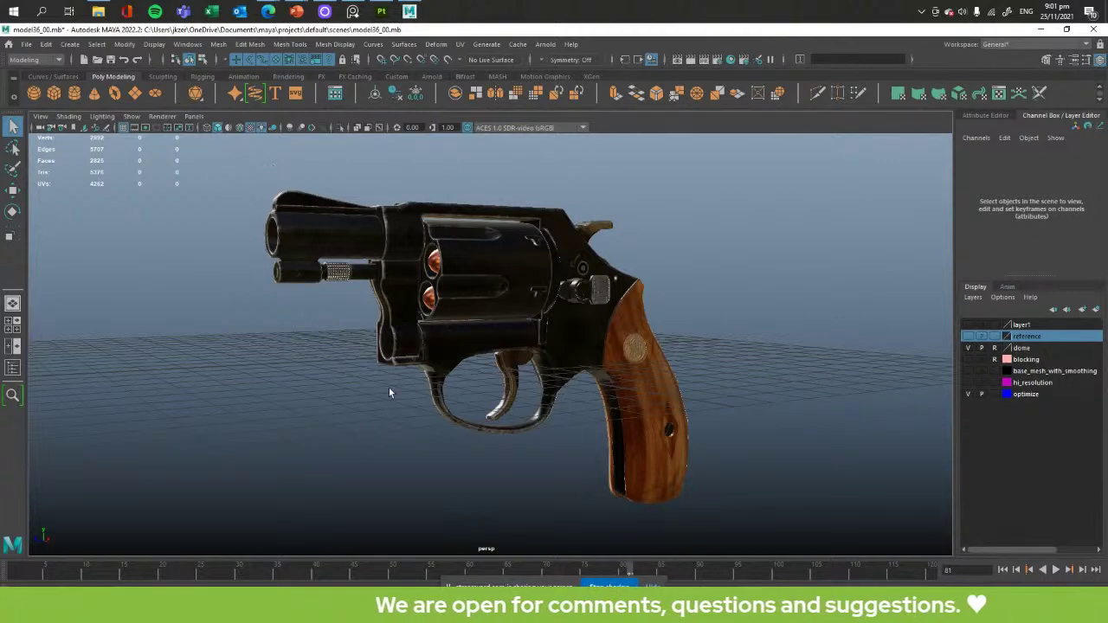
pyautogui.keyDown('alt'); pyautogui.moveTo(389, 389); pyautogui.dragTo(462, 337); pyautogui.keyUp('alt')
pyautogui.scroll(3, 461, 337)
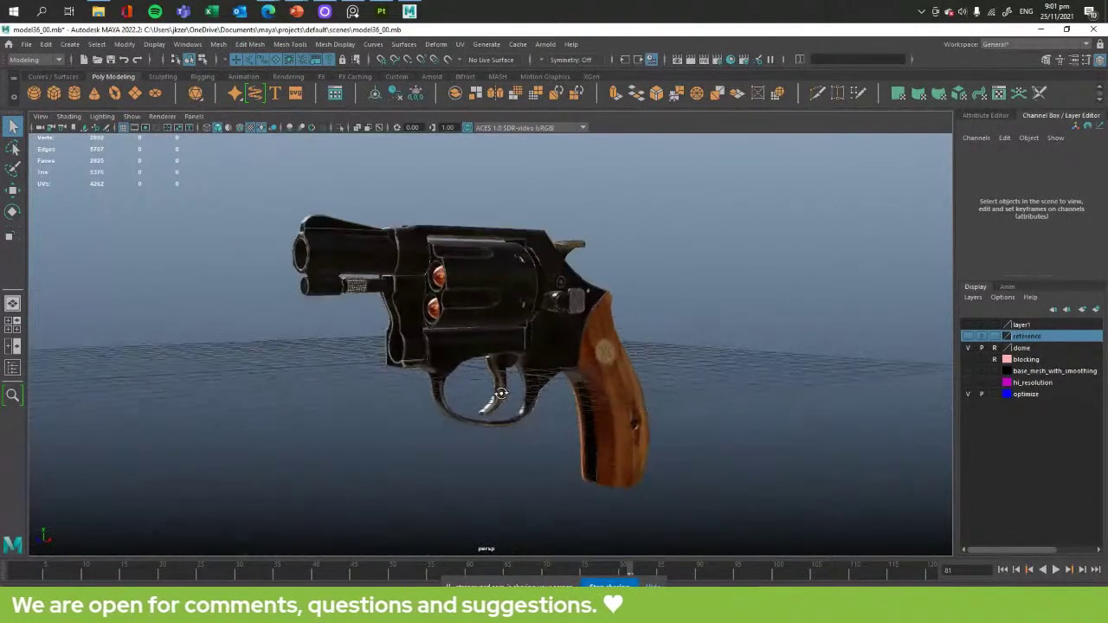
# - Select the revolver mesh, start a live render in Arnold RenderView, and move the render window clear of the model
pyautogui.click(571, 465)
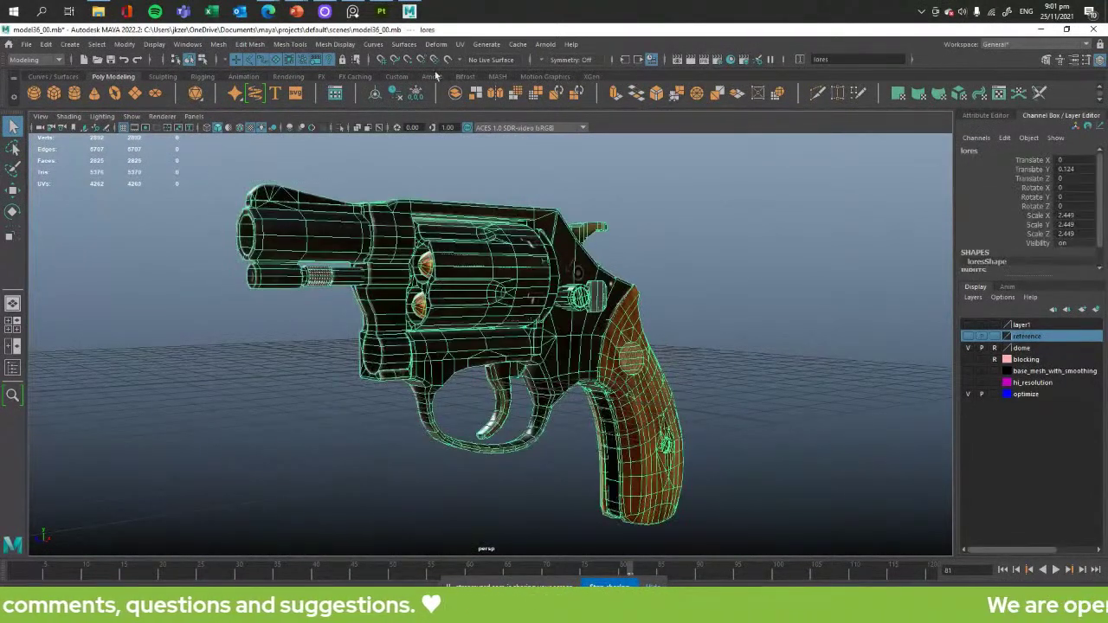
pyautogui.click(431, 76)
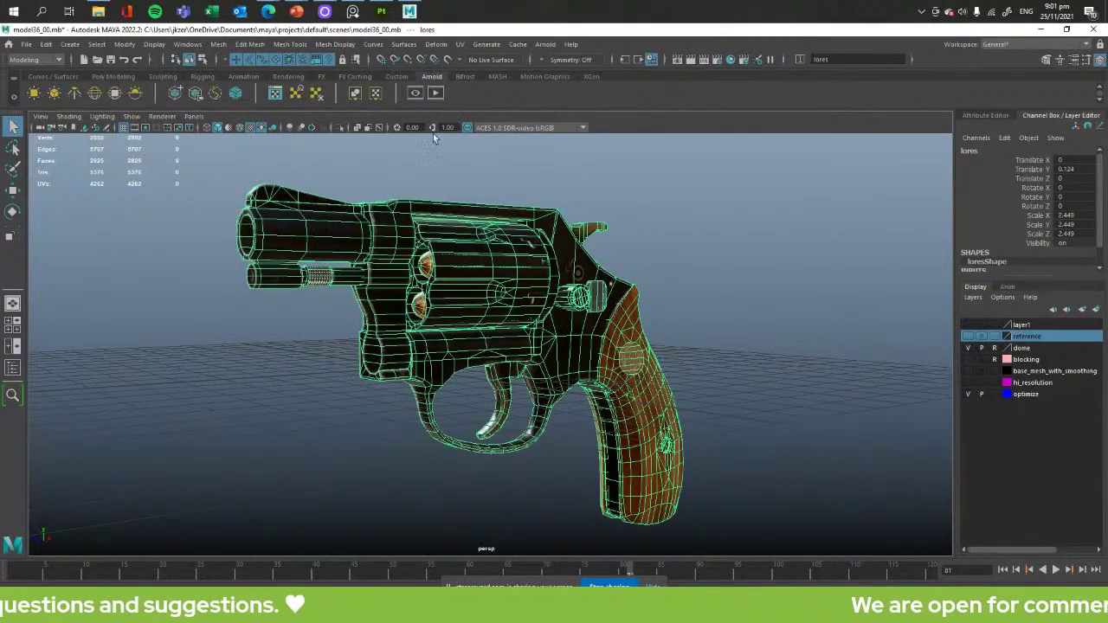
pyautogui.click(414, 93)
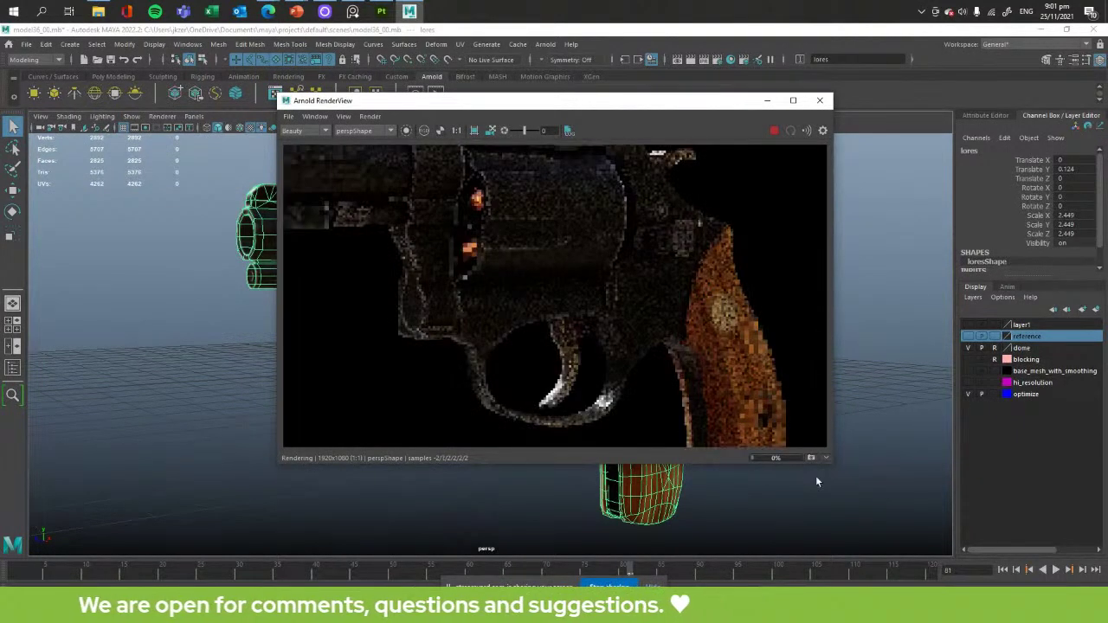
pyautogui.moveTo(558, 105); pyautogui.dragTo(756, 109)
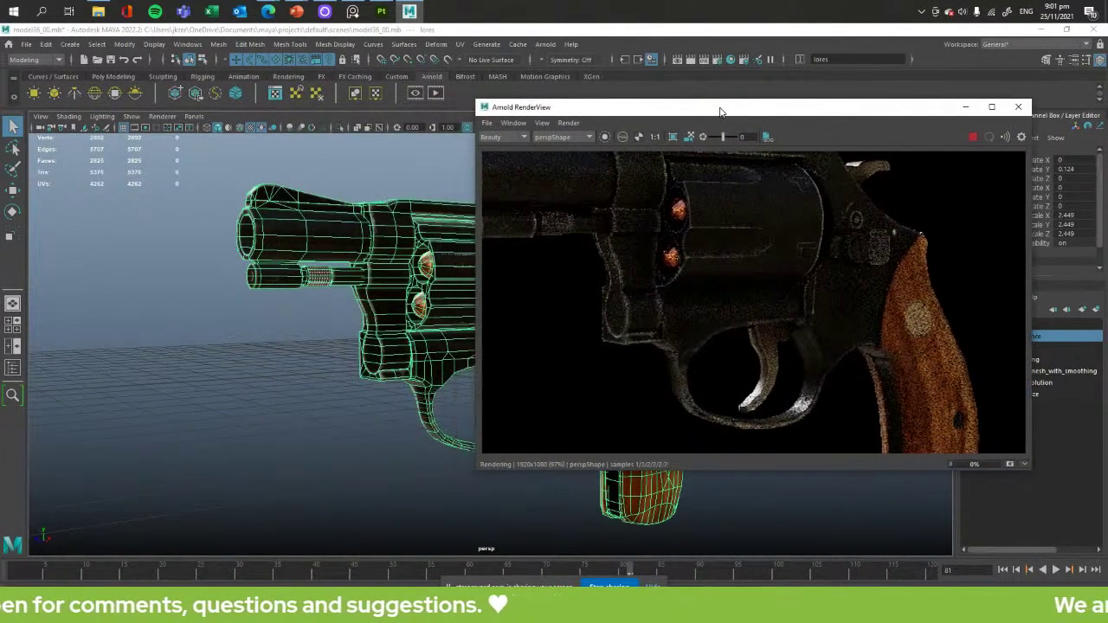
# - Preview both sides of the revolver in the live Arnold render, stop the rendering, and reposition the render window
pyautogui.scroll(-2, 321, 329)
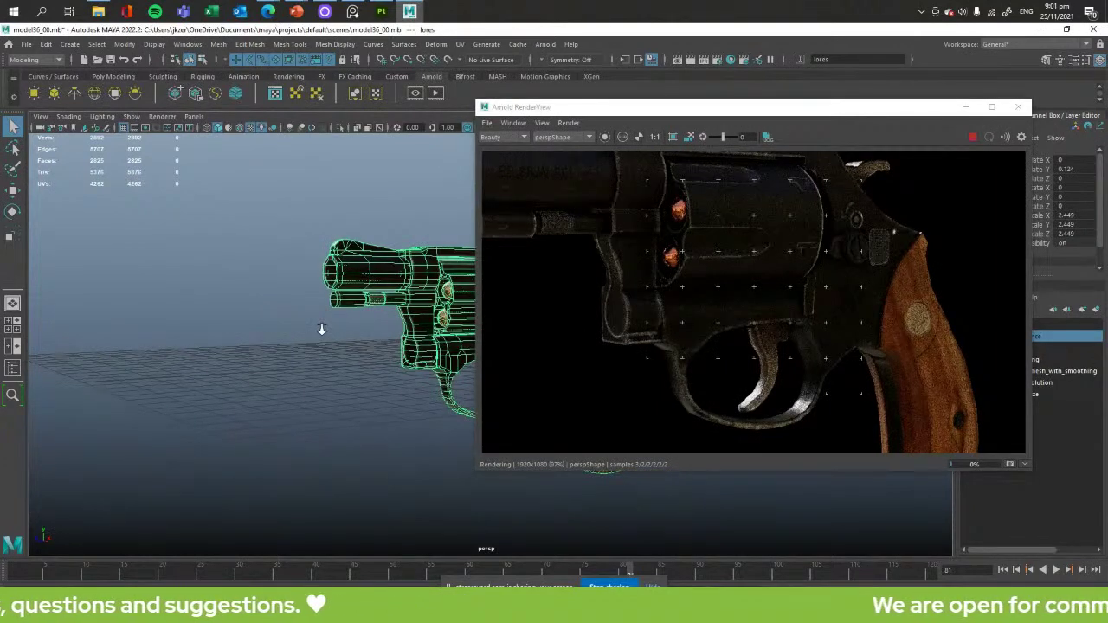
pyautogui.scroll(3, 305, 327)
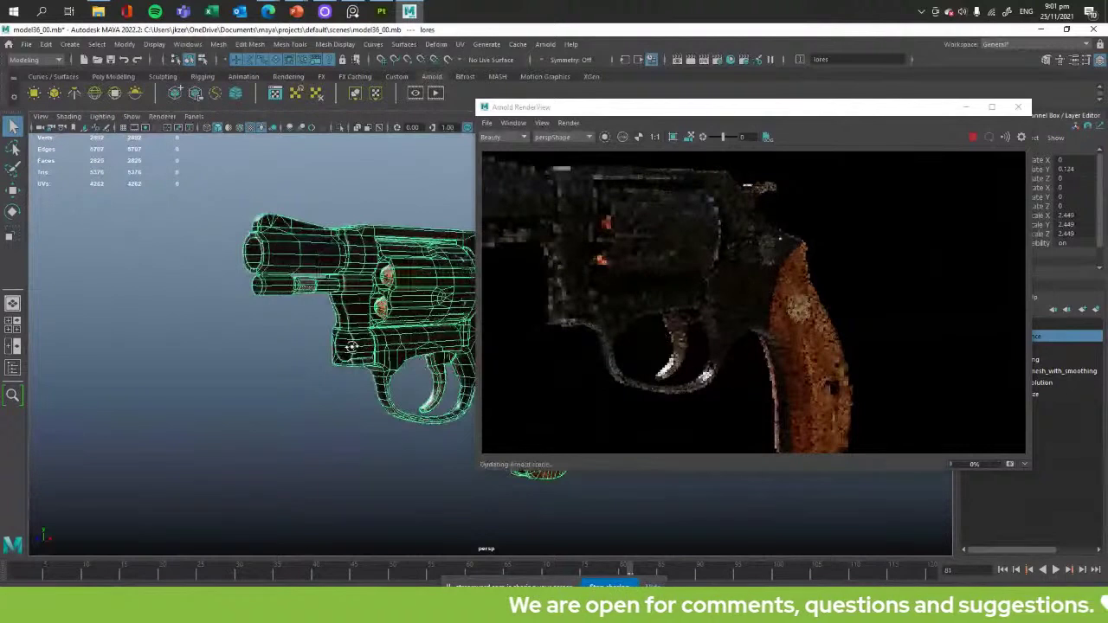
pyautogui.keyDown('alt'); pyautogui.moveTo(351, 346); pyautogui.dragTo(359, 347); pyautogui.keyUp('alt')
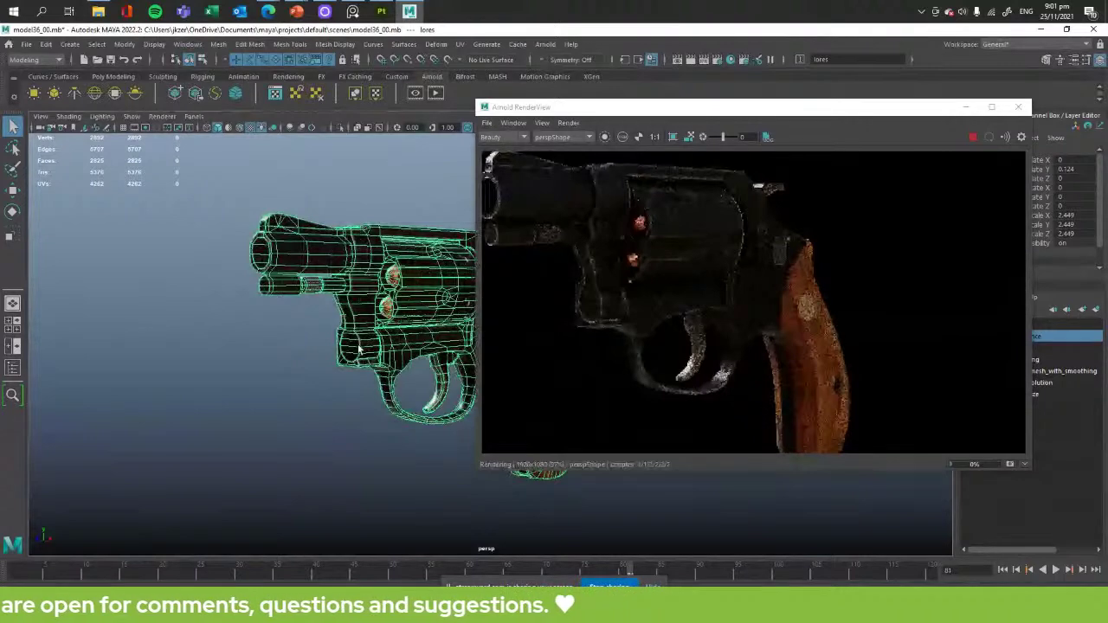
pyautogui.keyDown('alt'); pyautogui.moveTo(358, 348); pyautogui.dragTo(260, 350); pyautogui.keyUp('alt')
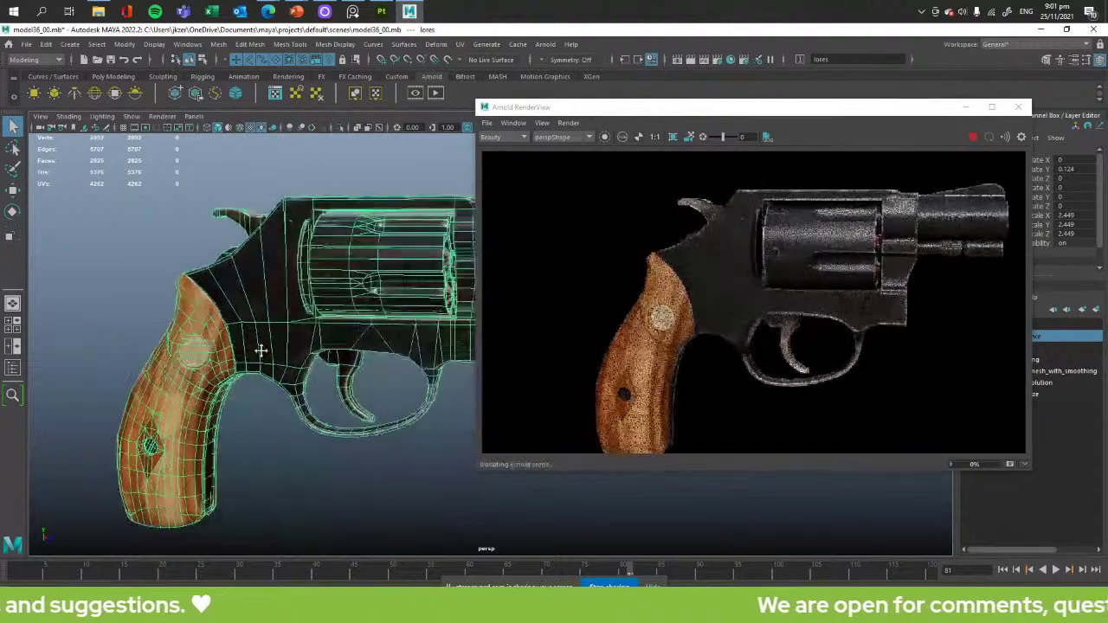
pyautogui.scroll(-6, 307, 380)
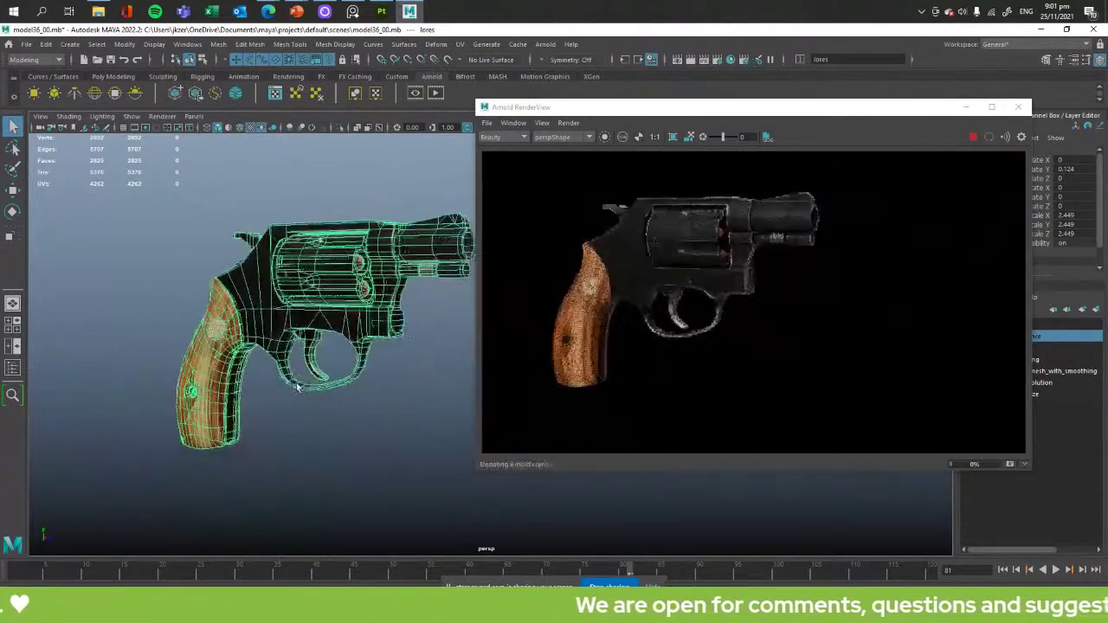
pyautogui.keyDown('alt'); pyautogui.moveTo(297, 387); pyautogui.dragTo(347, 368, button='middle'); pyautogui.keyUp('alt')
pyautogui.scroll(3, 320, 363)
pyautogui.keyDown('alt'); pyautogui.moveTo(347, 368); pyautogui.dragTo(387, 391); pyautogui.keyUp('alt')
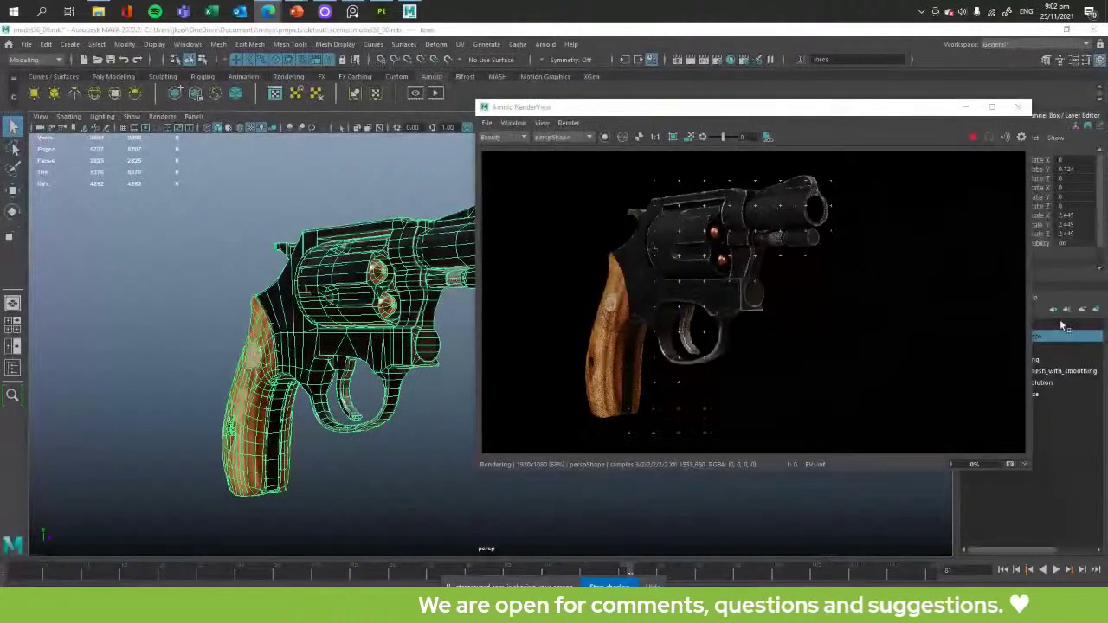
pyautogui.click(973, 139)
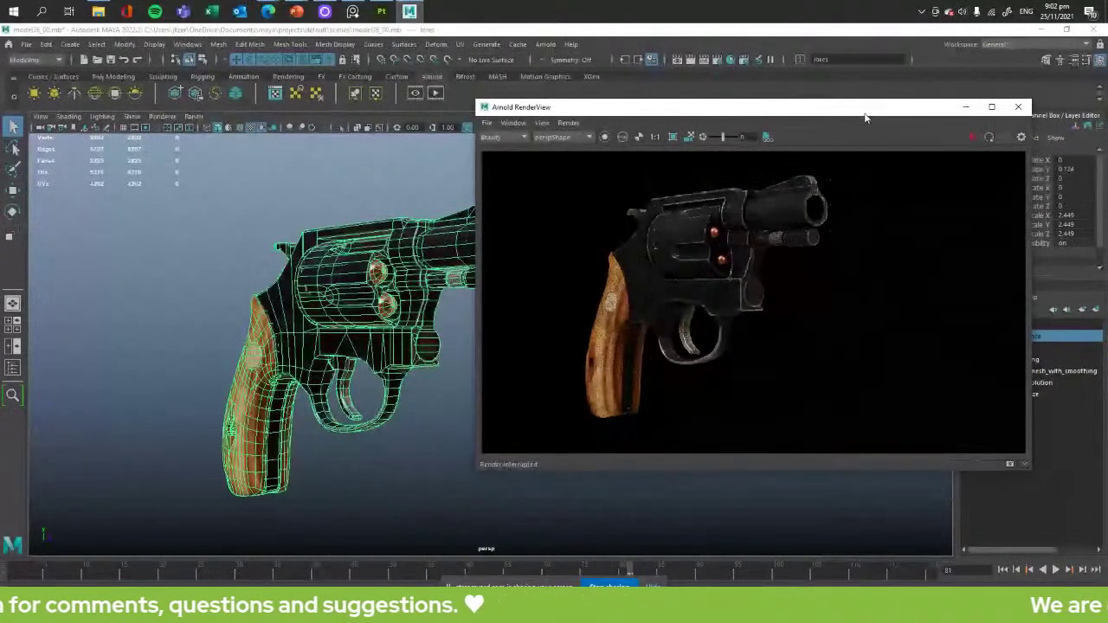
pyautogui.moveTo(864, 117); pyautogui.dragTo(800, 154)
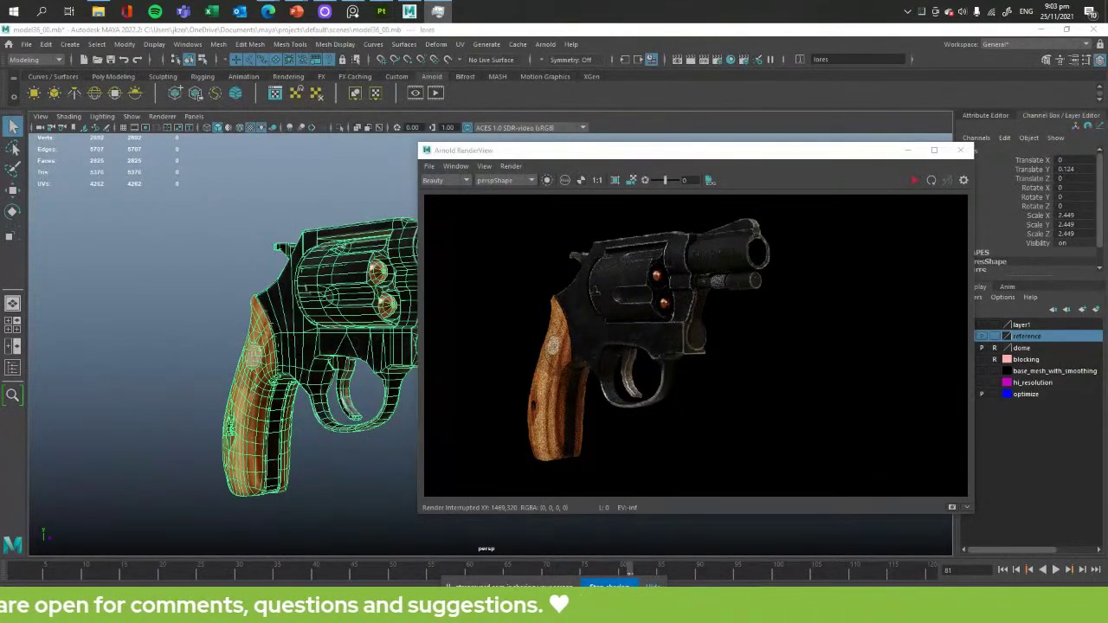
# - Open Task Manager and examine the computer's memory usage in a narrower, repositioned window
pyautogui.hotkey('ctrl', 'shift', 'Escape')
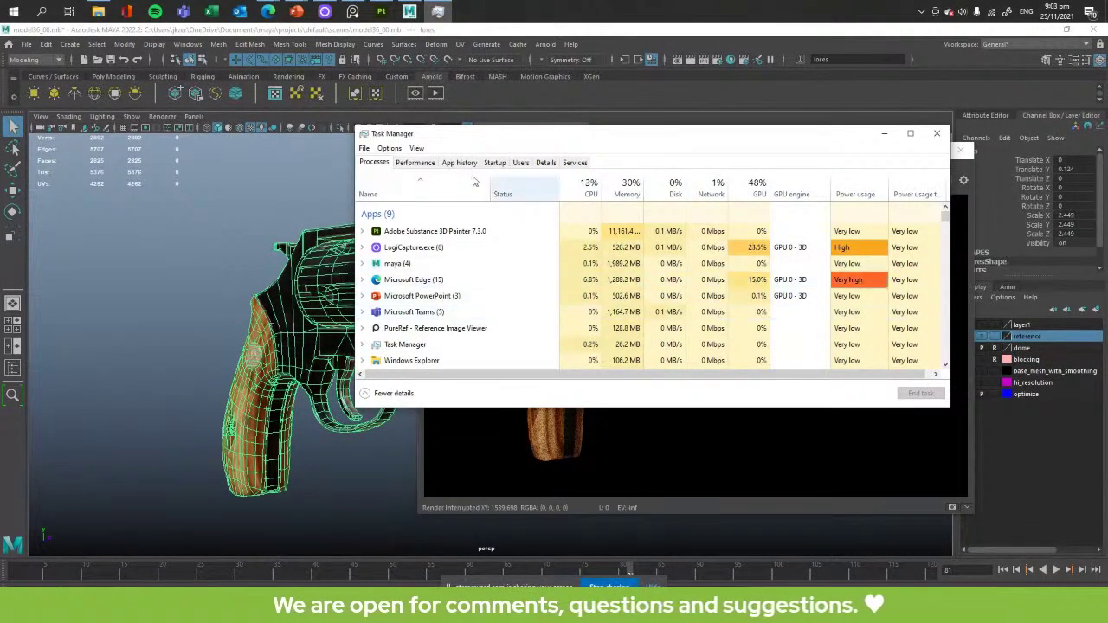
pyautogui.click(414, 163)
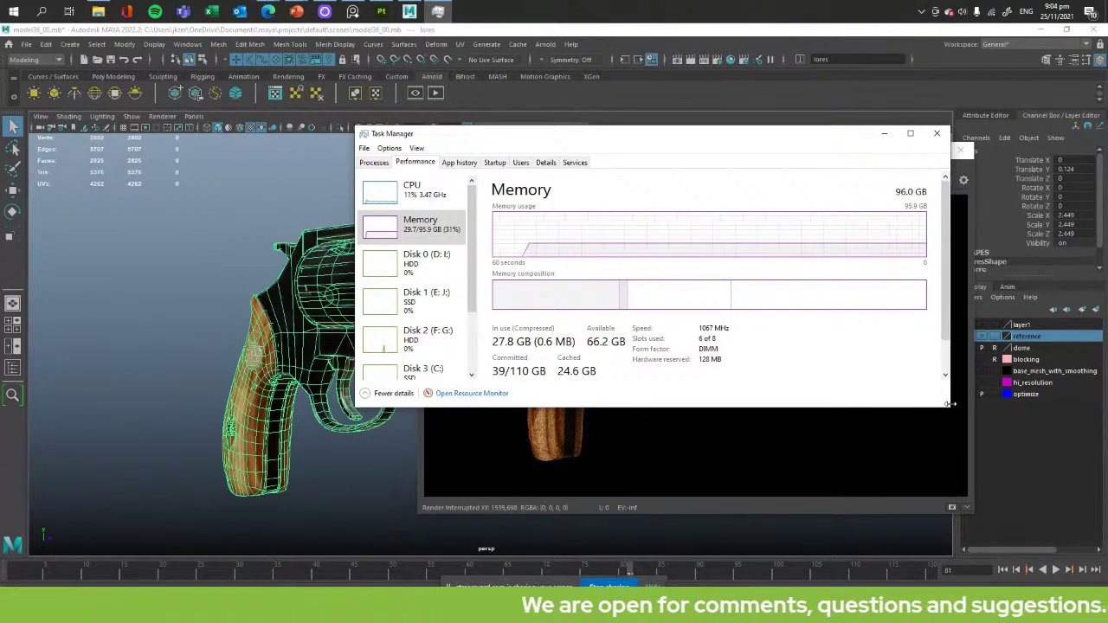
pyautogui.moveTo(944, 405); pyautogui.dragTo(819, 404)
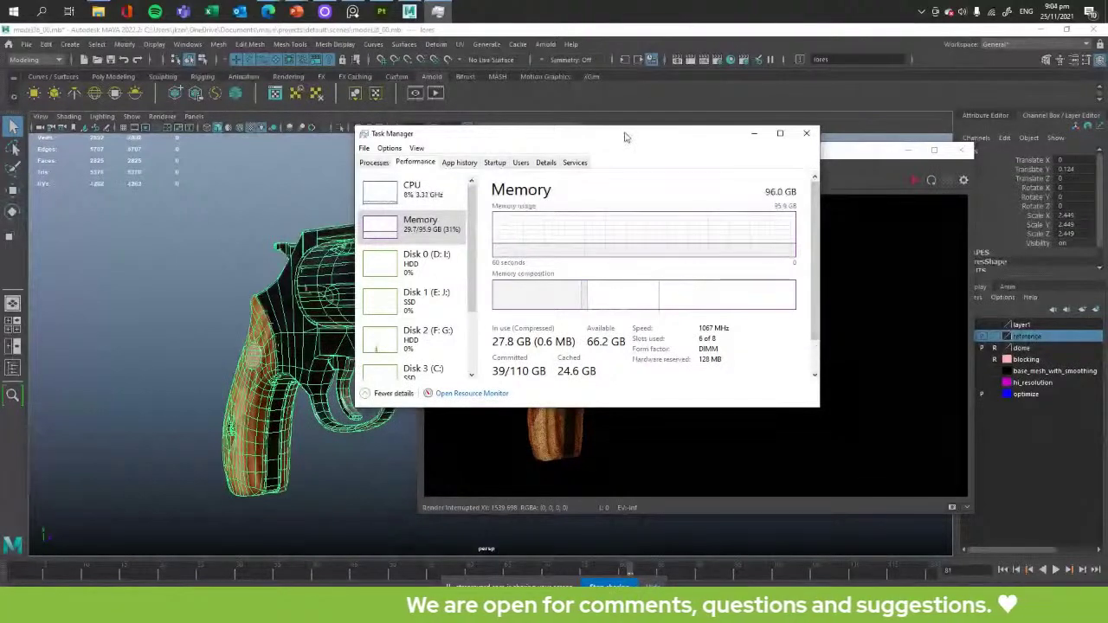
pyautogui.moveTo(606, 133); pyautogui.dragTo(644, 135)
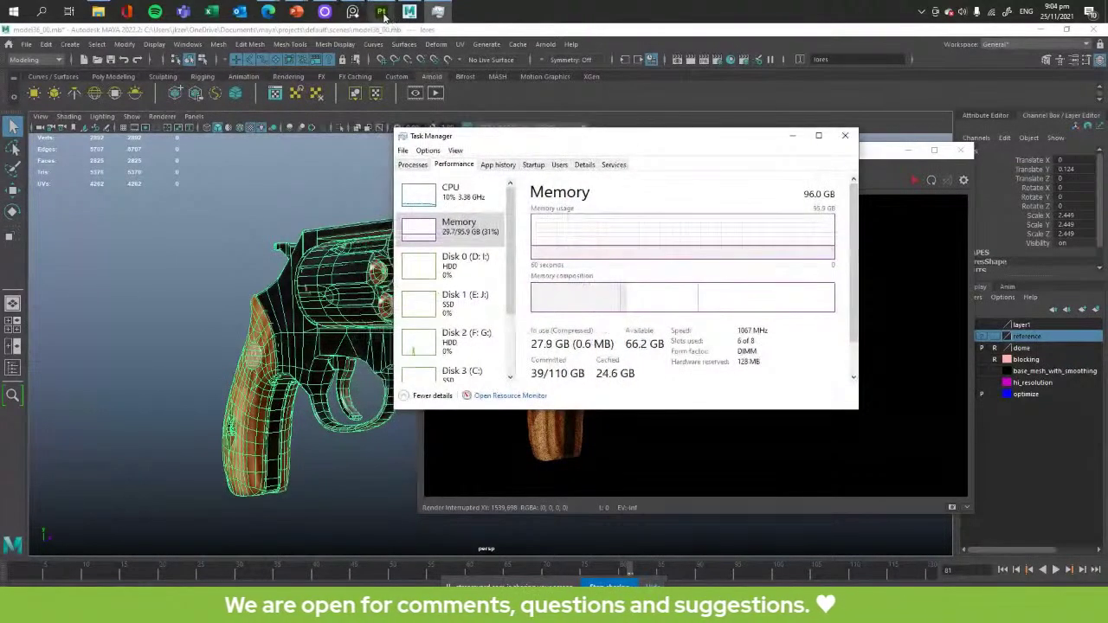
# - Look briefly at the revolver in Substance 3D Painter, close Task Manager, and reposition the Arnold render window in Maya
pyautogui.moveTo(382, 14)
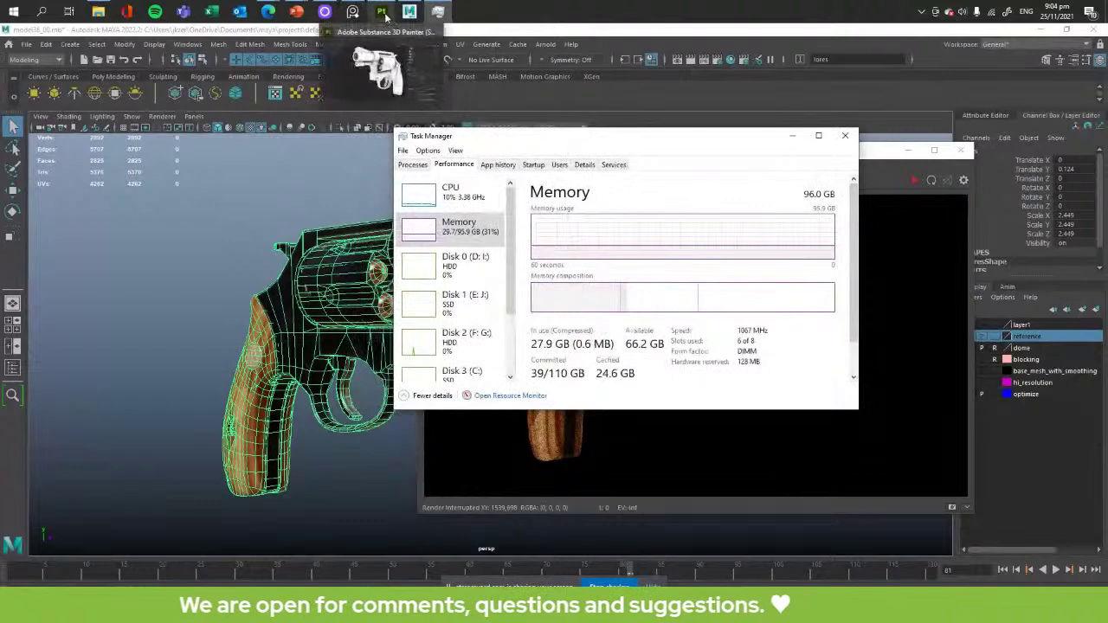
pyautogui.click(396, 57)
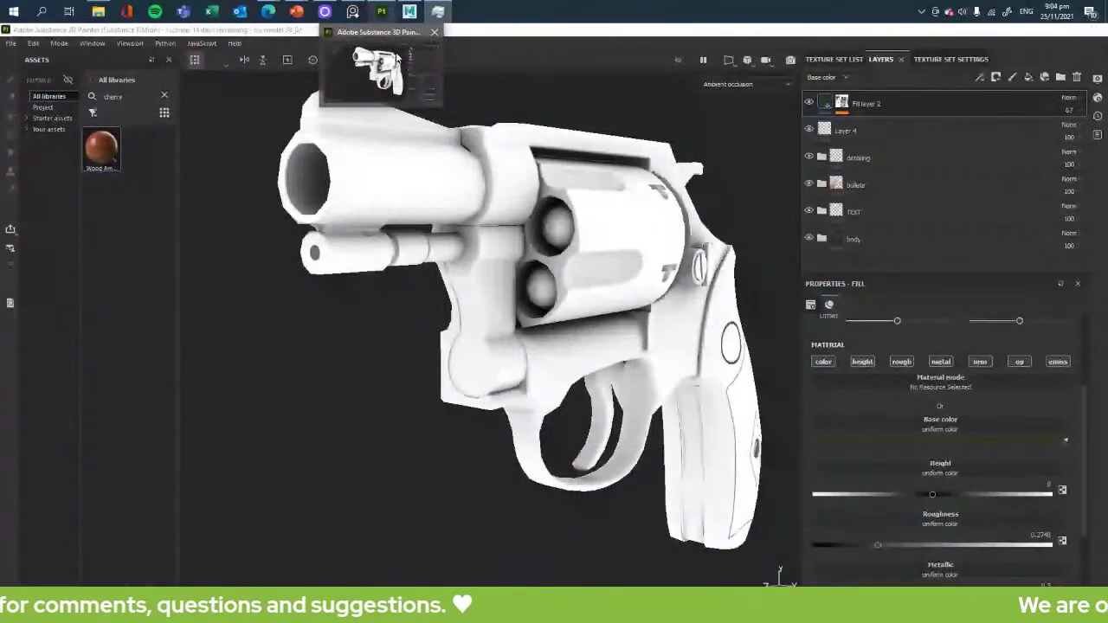
pyautogui.click(396, 57)
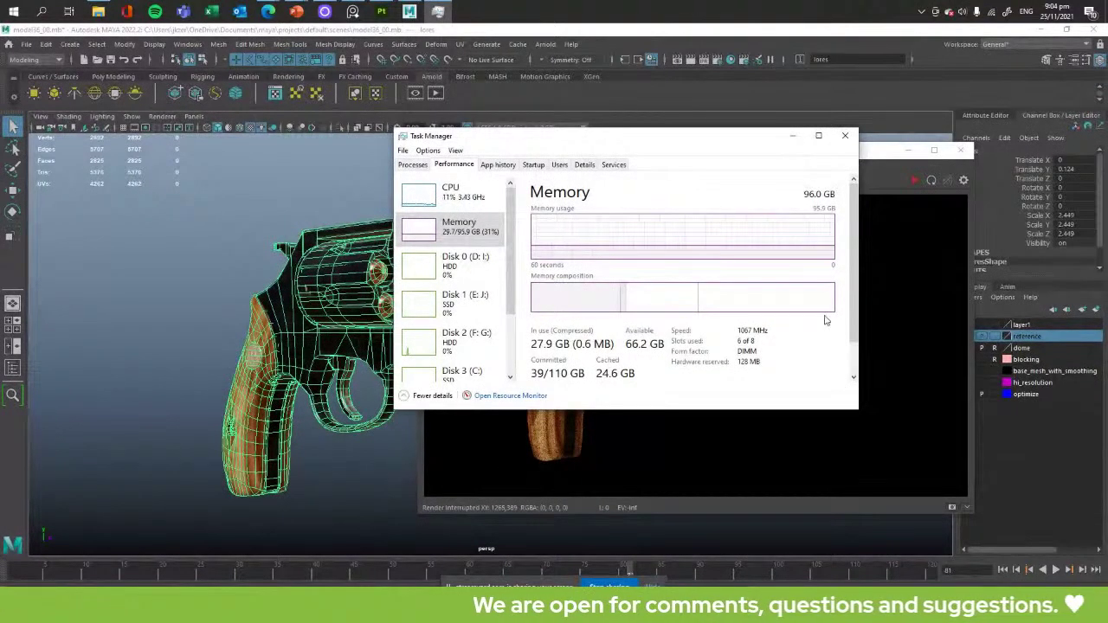
pyautogui.click(846, 139)
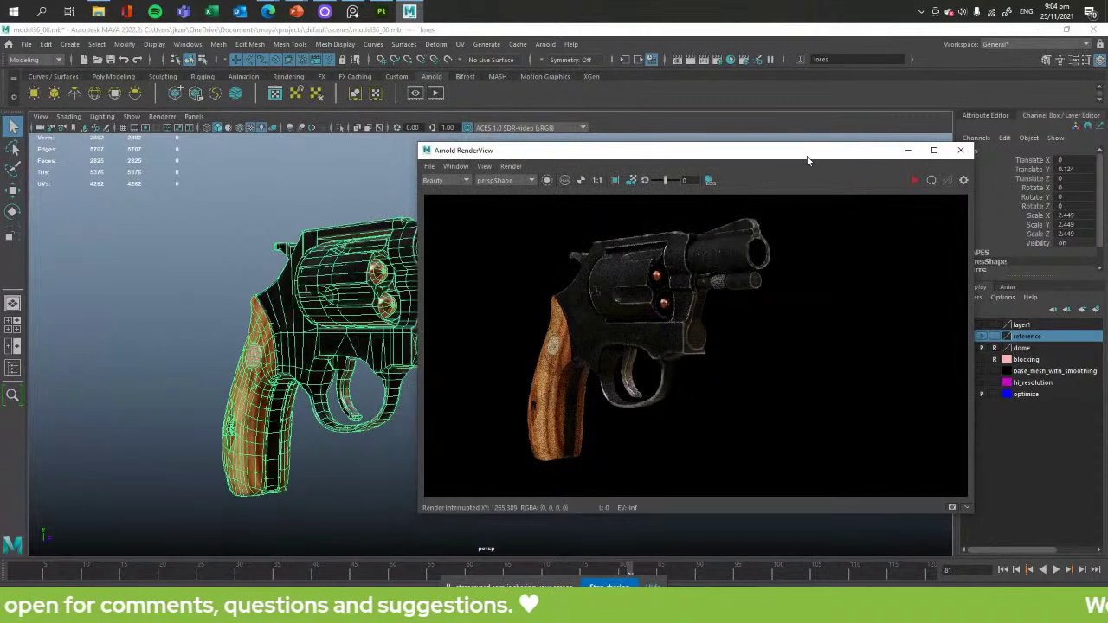
pyautogui.moveTo(811, 161); pyautogui.dragTo(779, 155)
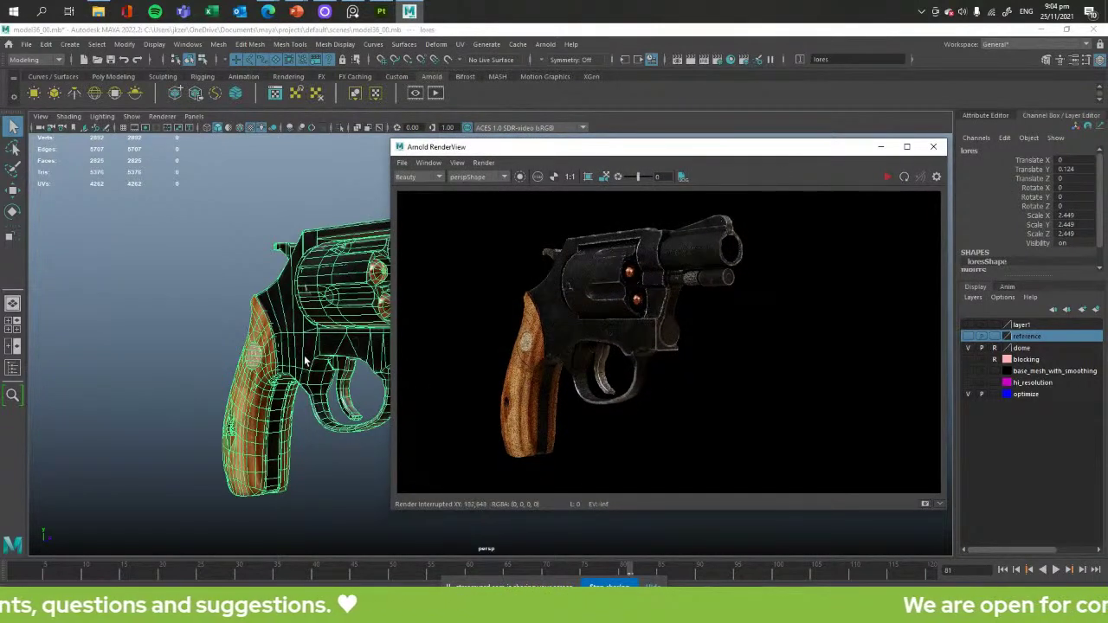
# - Shift the view of the revolver mesh beside the render window and dismiss the Autodesk Desktop App notification
pyautogui.click(277, 398)
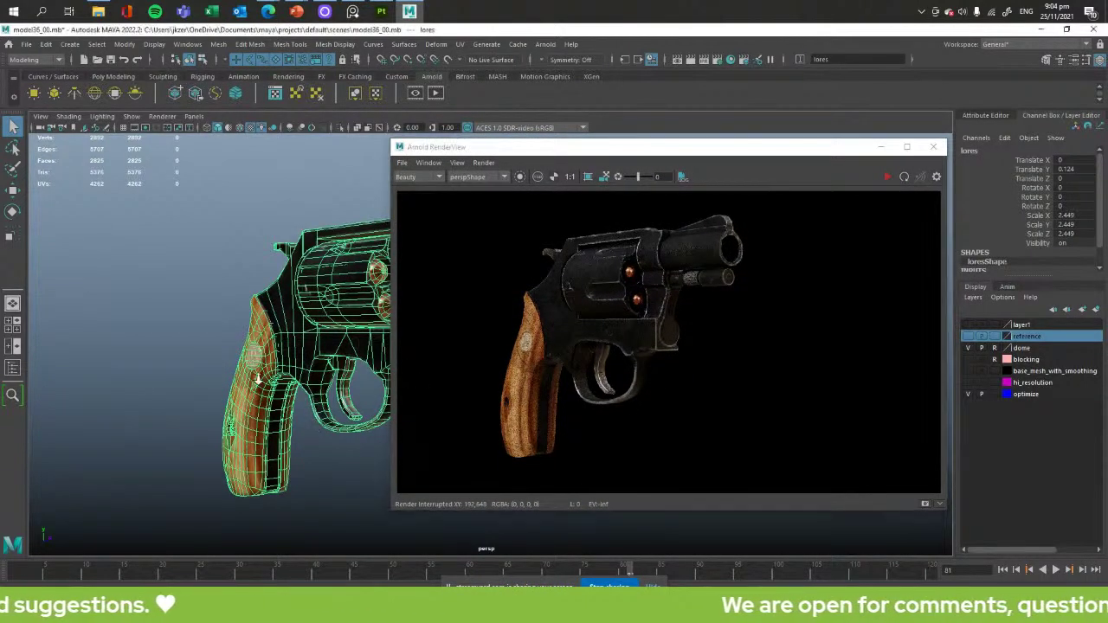
pyautogui.keyDown('alt'); pyautogui.moveTo(248, 374); pyautogui.dragTo(347, 355); pyautogui.keyUp('alt')
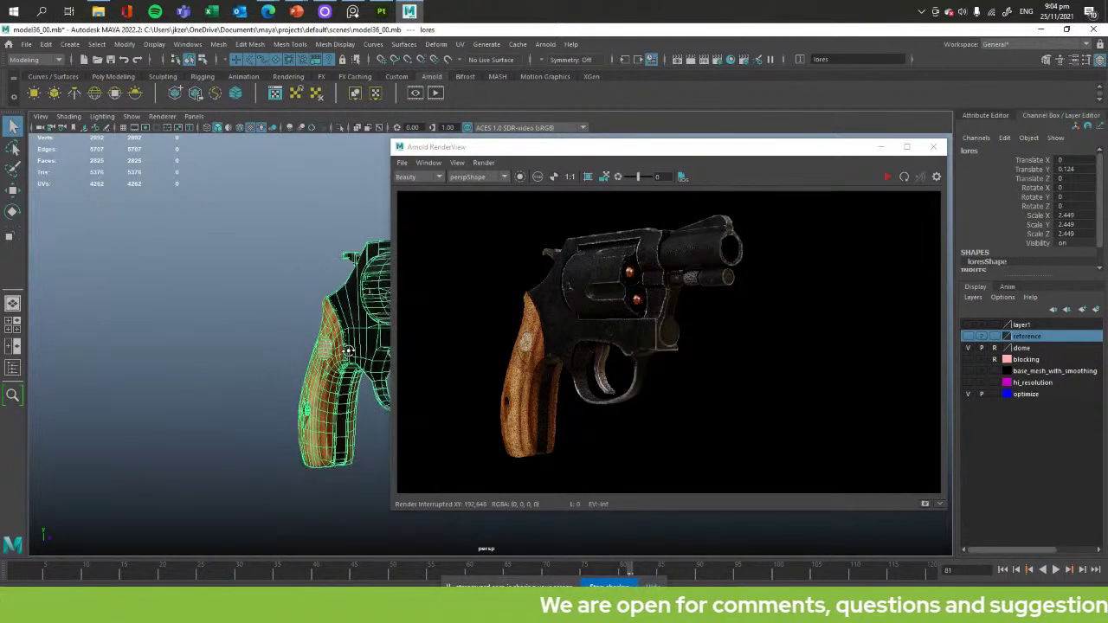
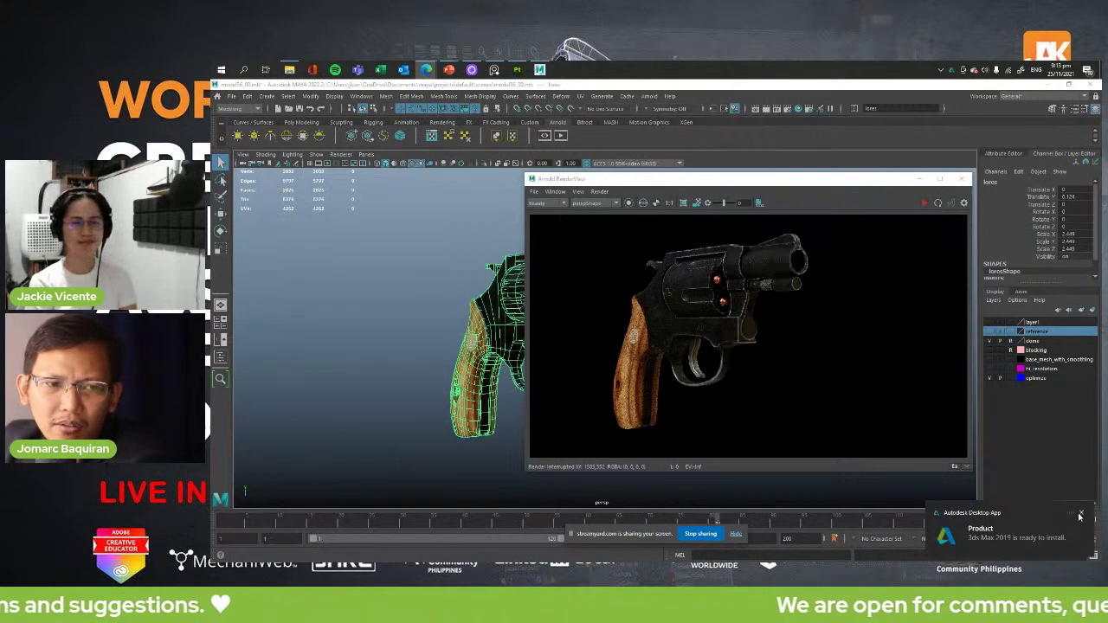
pyautogui.click(1081, 514)
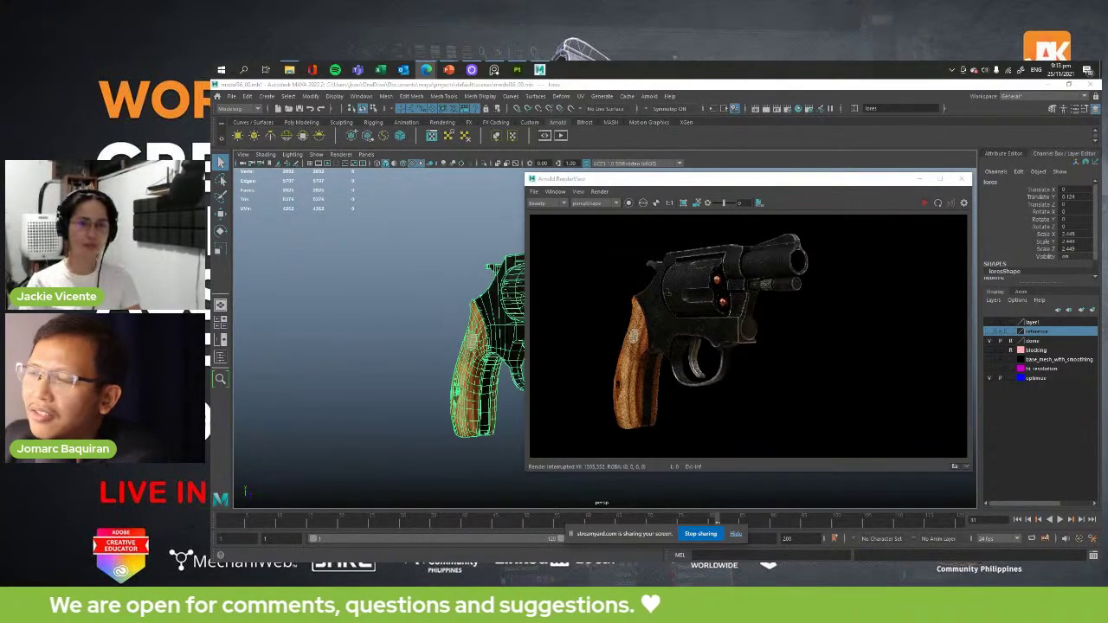
# - Switch to the browser's Substance 3D page, widen and reposition its window, and examine the Painter, Designer, Sampler and Stager apps
pyautogui.hotkey('alt', 'Tab')
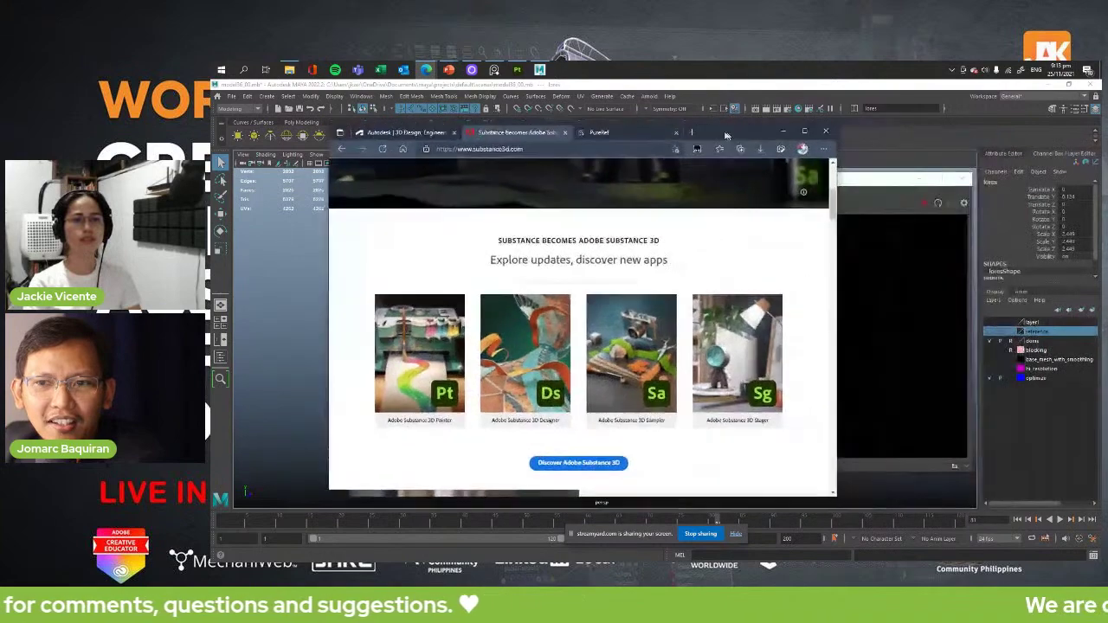
pyautogui.moveTo(833, 498); pyautogui.dragTo(1036, 500)
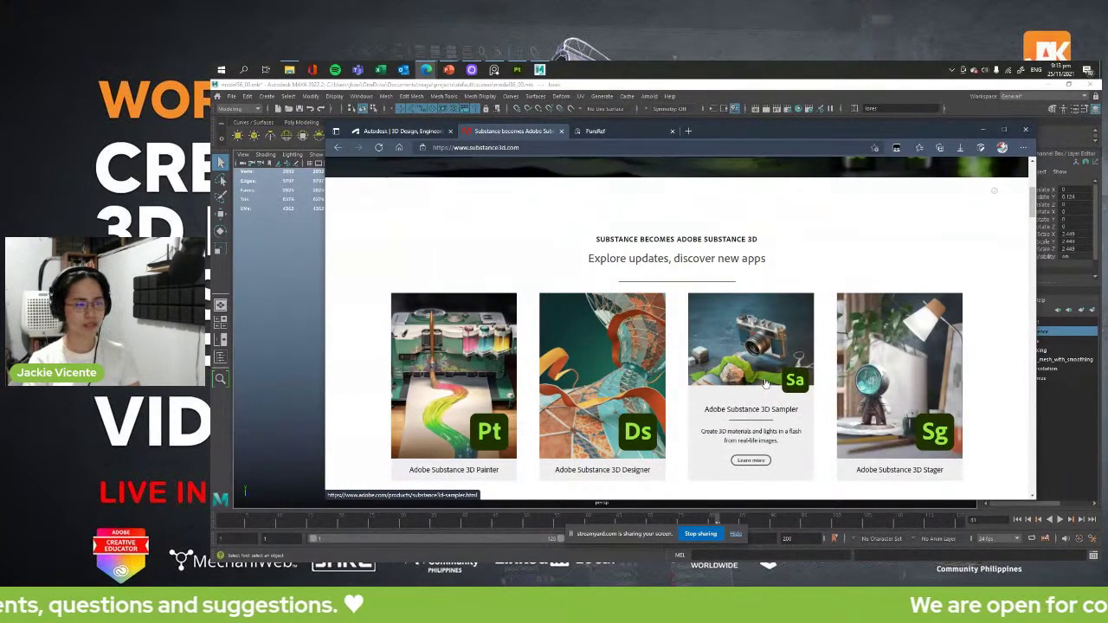
pyautogui.moveTo(862, 133)
pyautogui.mouseDown()
pyautogui.moveTo(847, 111)
pyautogui.moveTo(856, 116)
pyautogui.mouseUp()
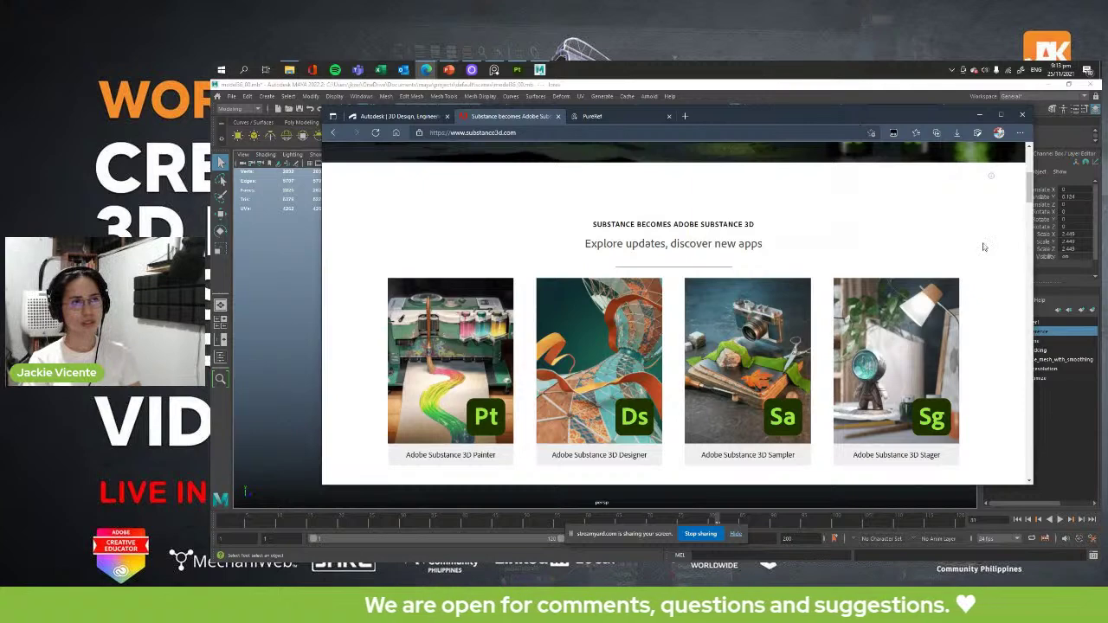
pyautogui.moveTo(916, 403)
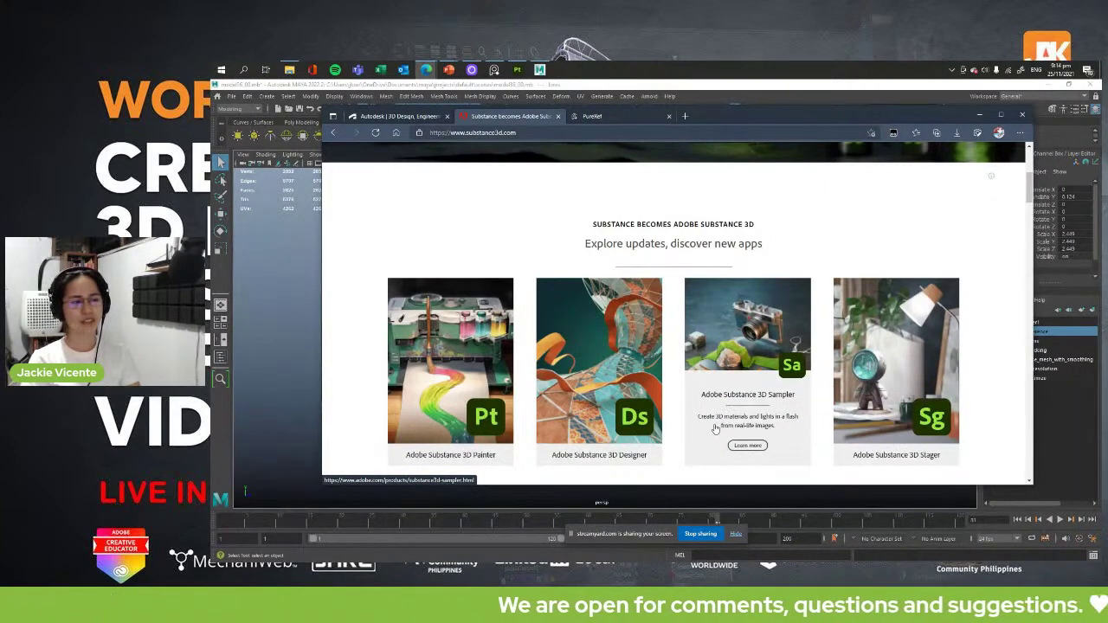
pyautogui.scroll(-1, 715, 429)
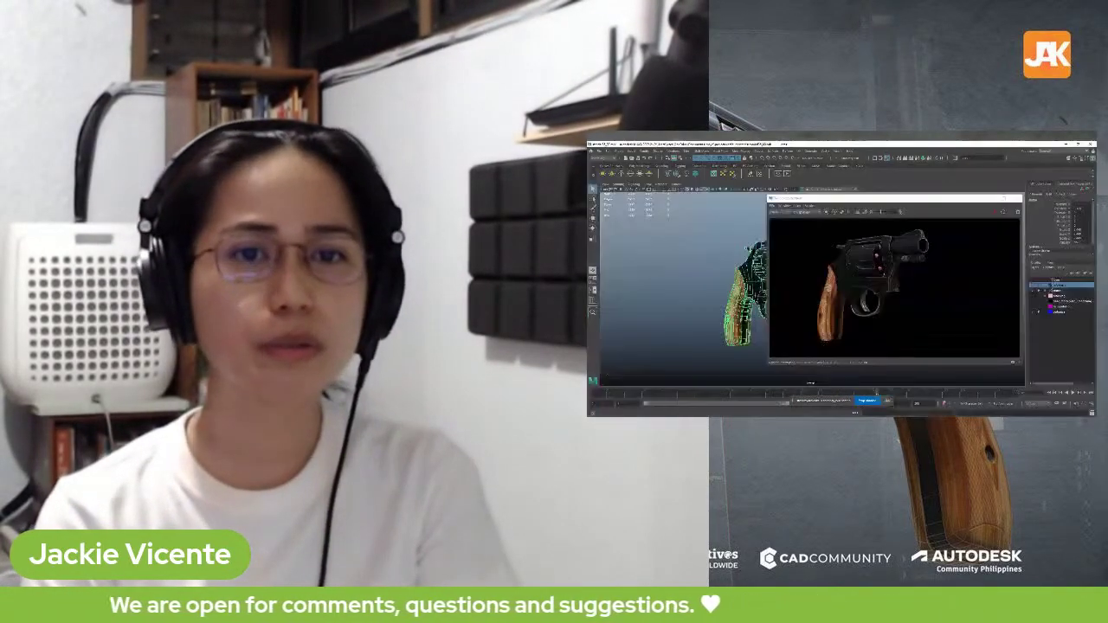
pyautogui.moveTo(941, 198); pyautogui.dragTo(938, 201)
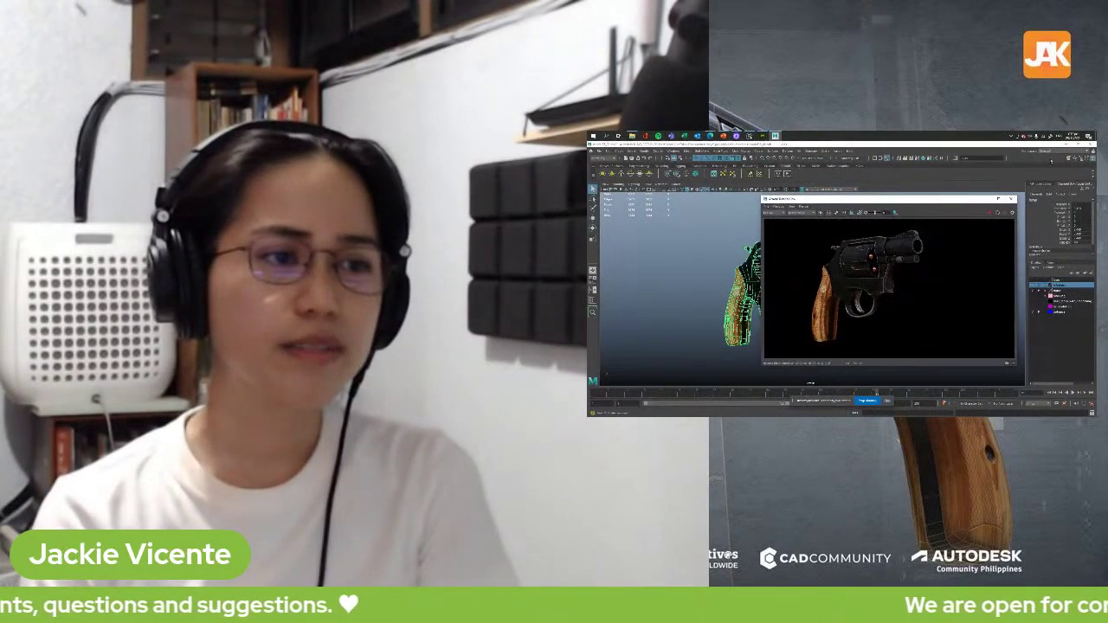